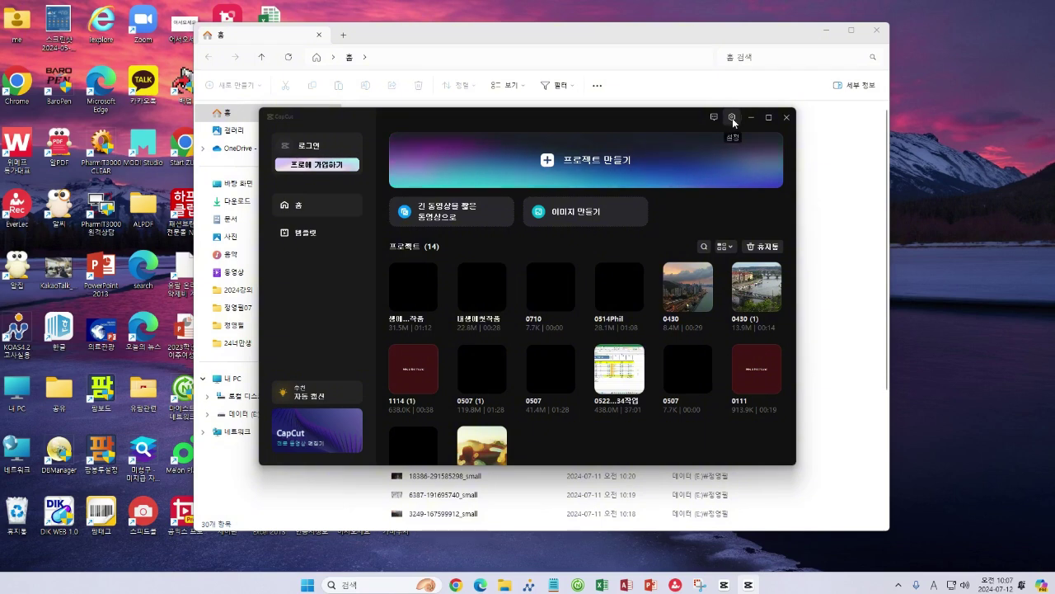
Look through the draft, editing, performance and language sections of the settings, and close them without saving
left_click(732, 117)
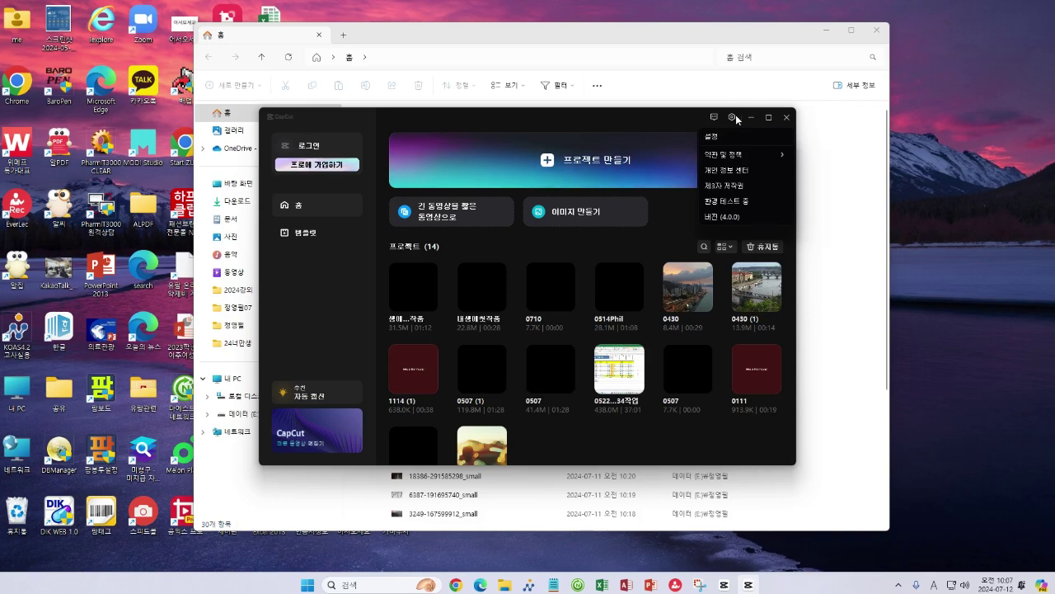
left_click(710, 137)
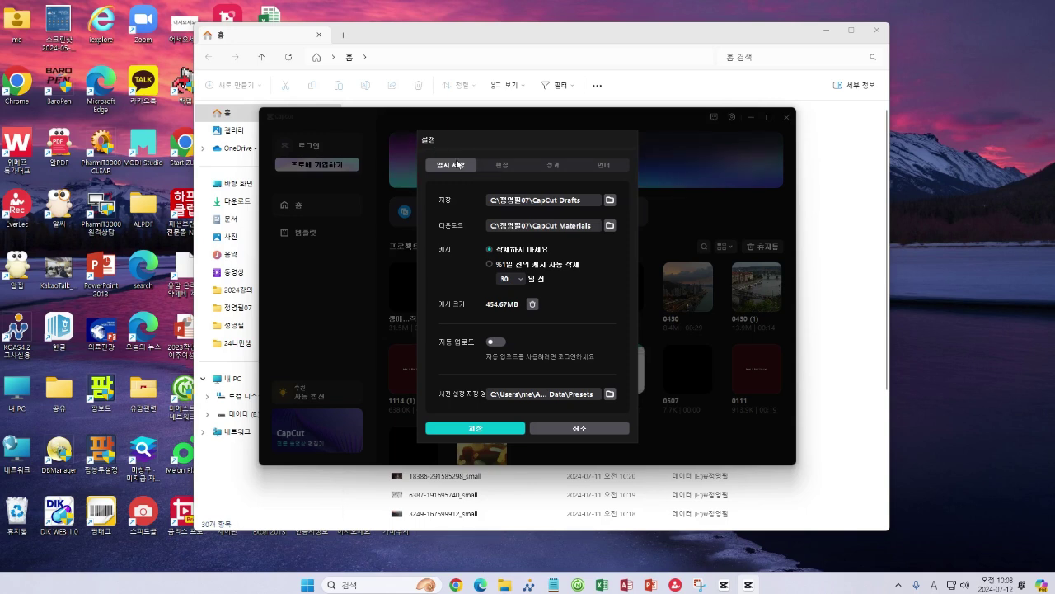
left_click(502, 165)
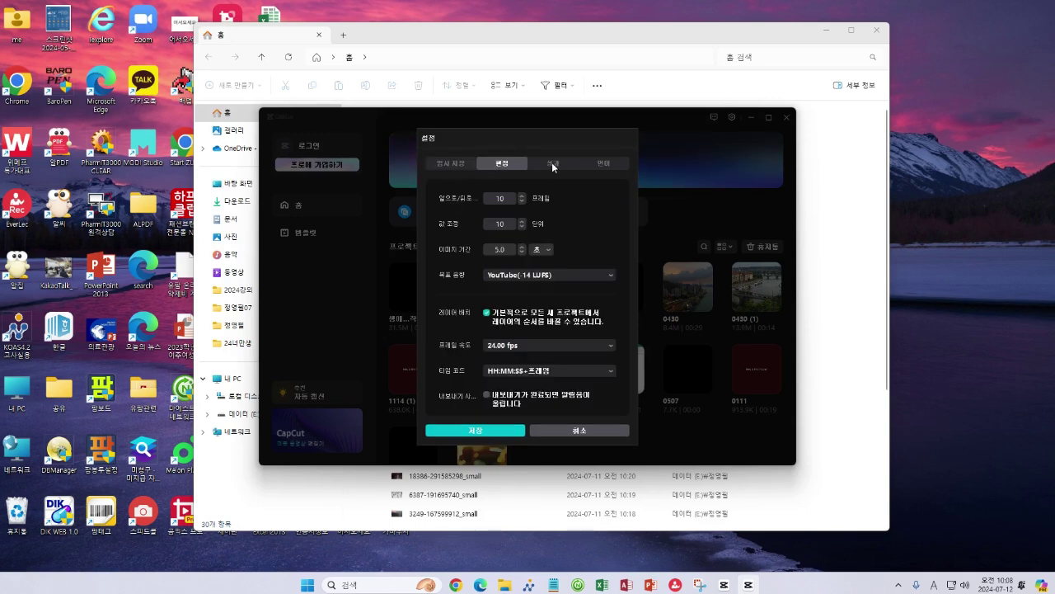
left_click(552, 164)
left_click(601, 182)
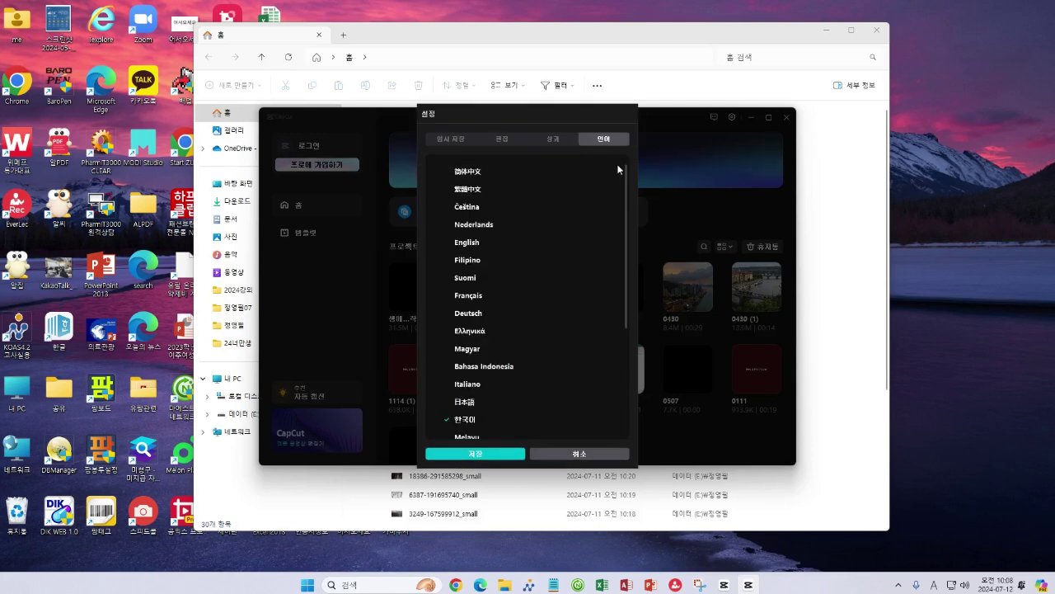
scroll(515, 240, "down", 5)
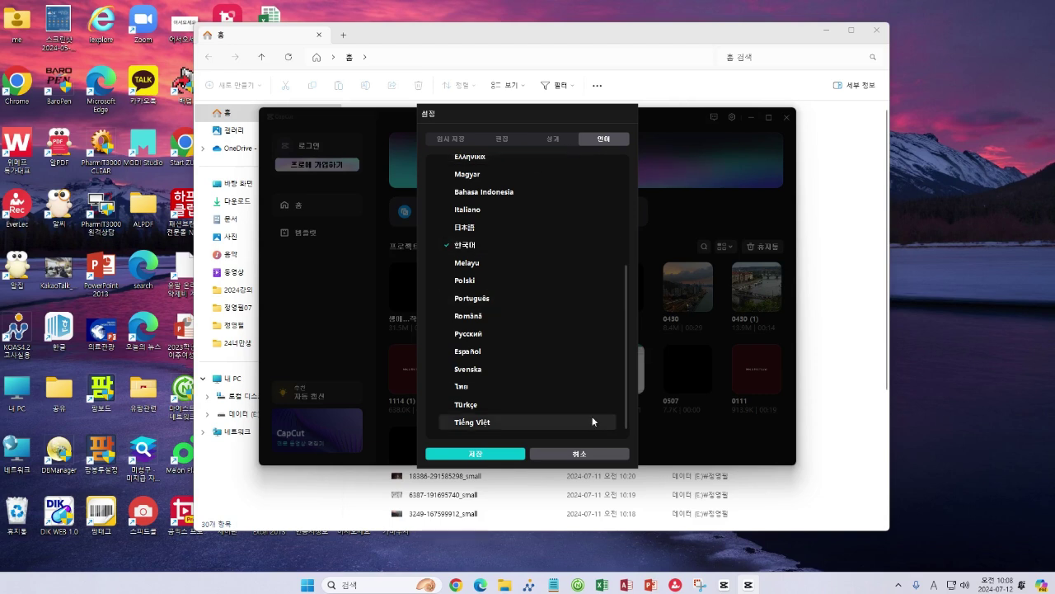
left_click(579, 454)
Reopen the settings and inspect the project save location, including the CapCut Drafts folder and a project folder inside it, without choosing a different folder
left_click(713, 137)
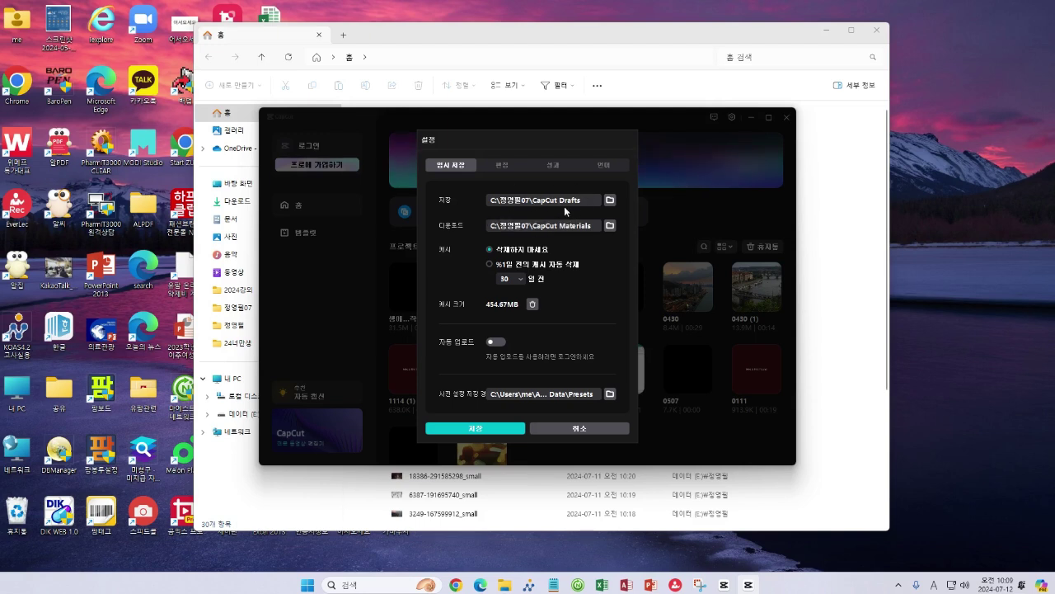
left_click(610, 202)
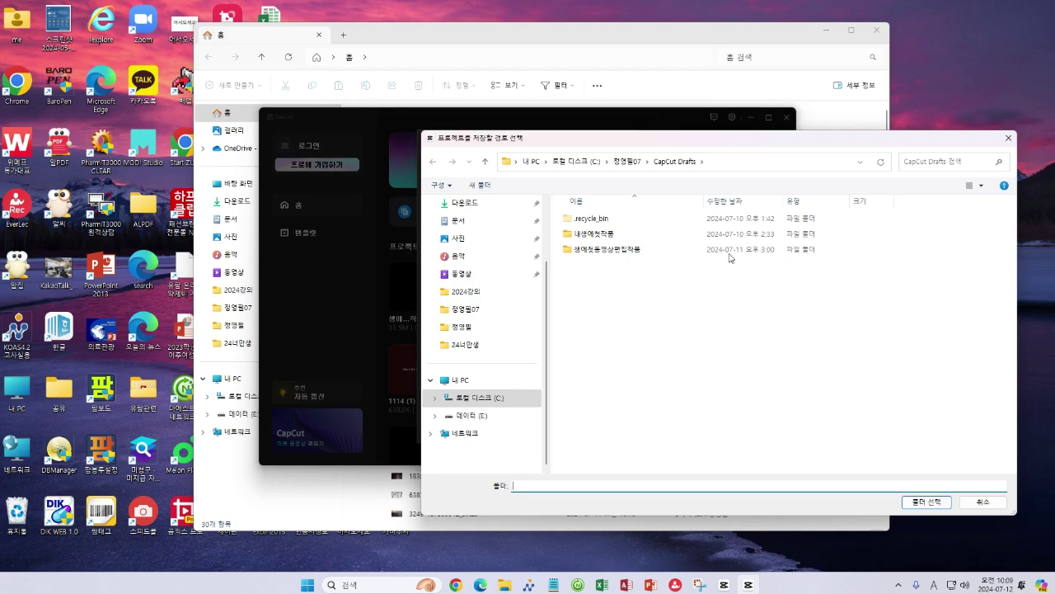
left_click(640, 164)
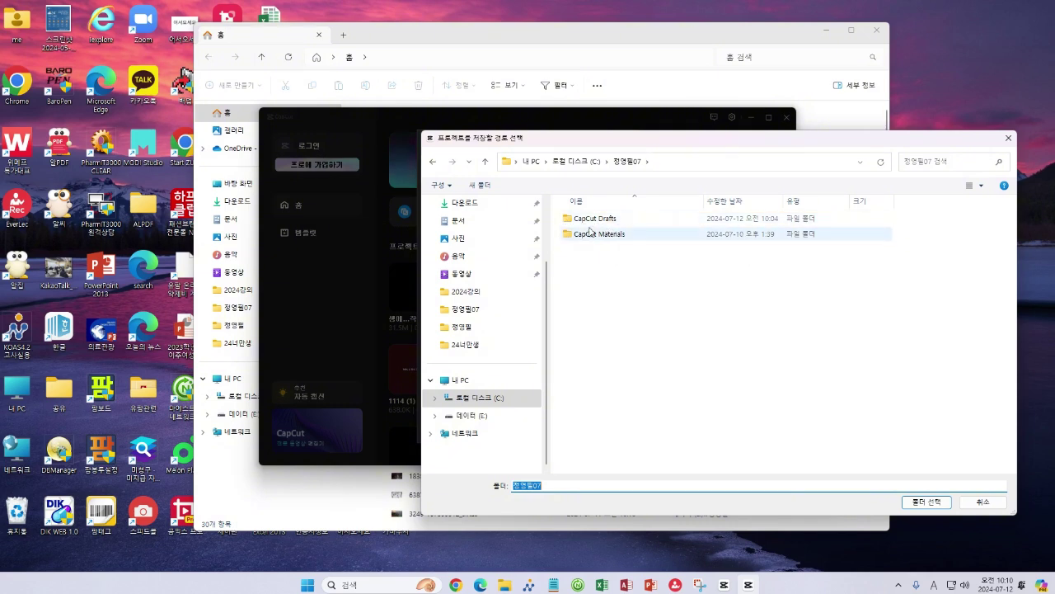
double_click(595, 221)
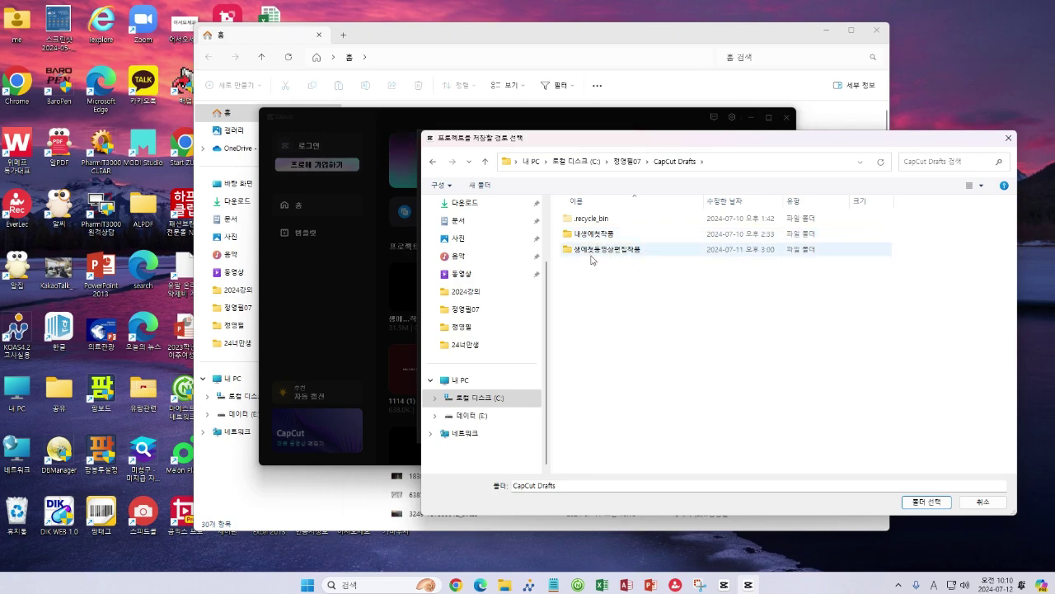
double_click(595, 235)
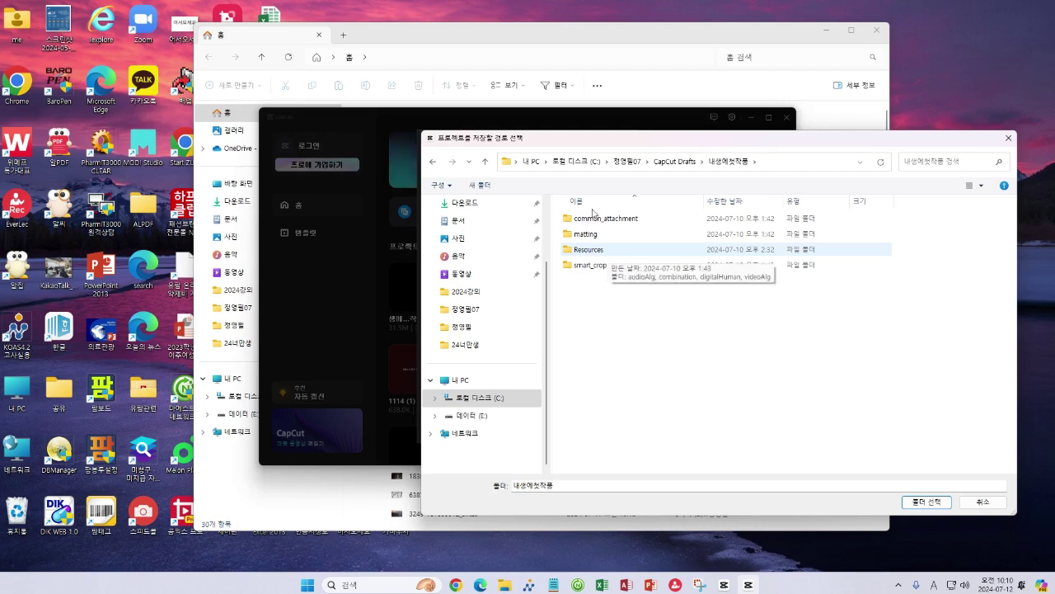
left_click(679, 164)
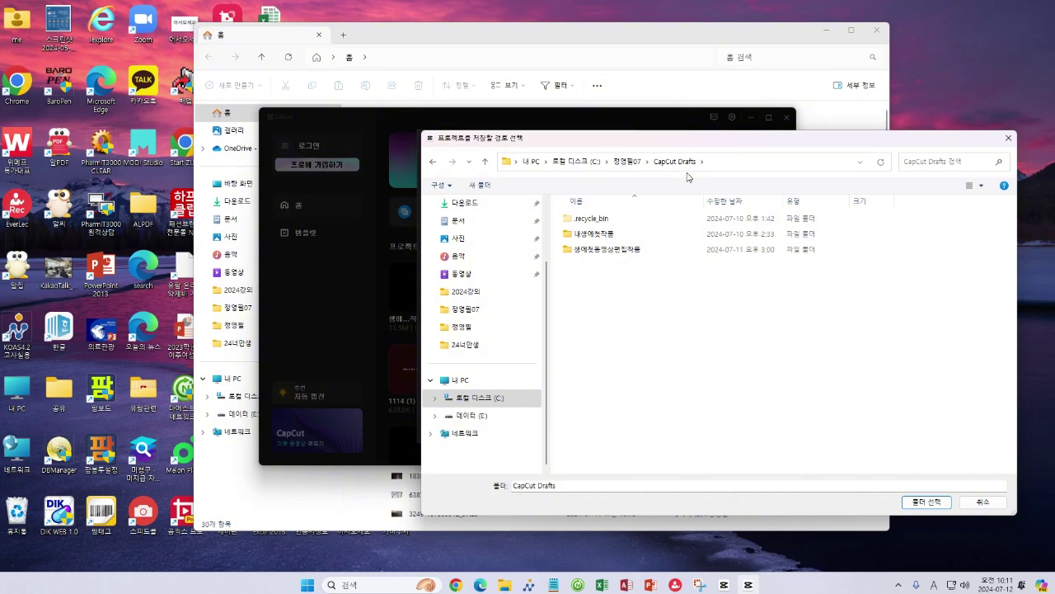
double_click(598, 234)
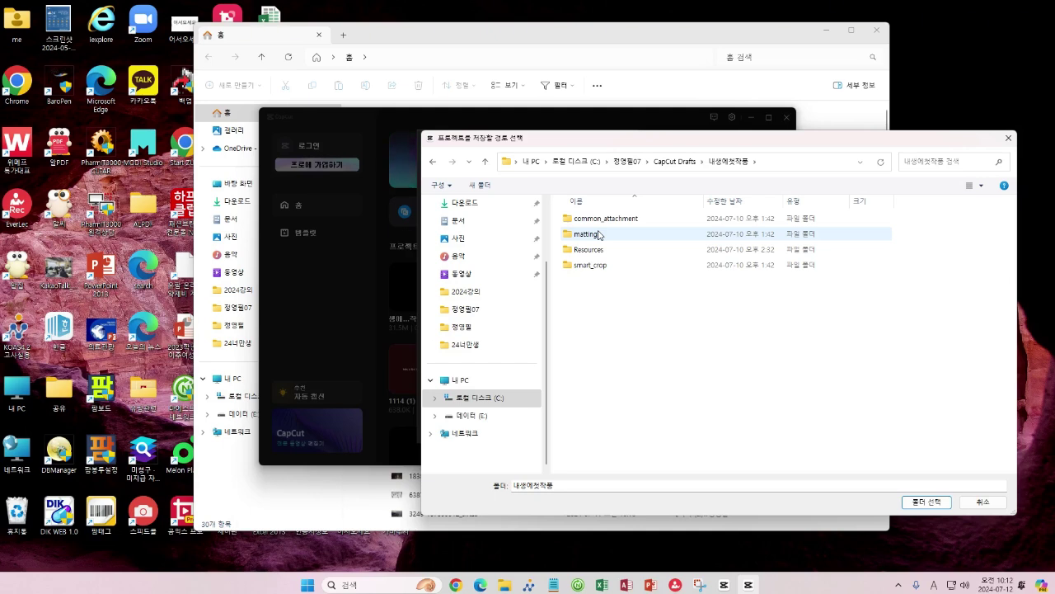
left_click(685, 164)
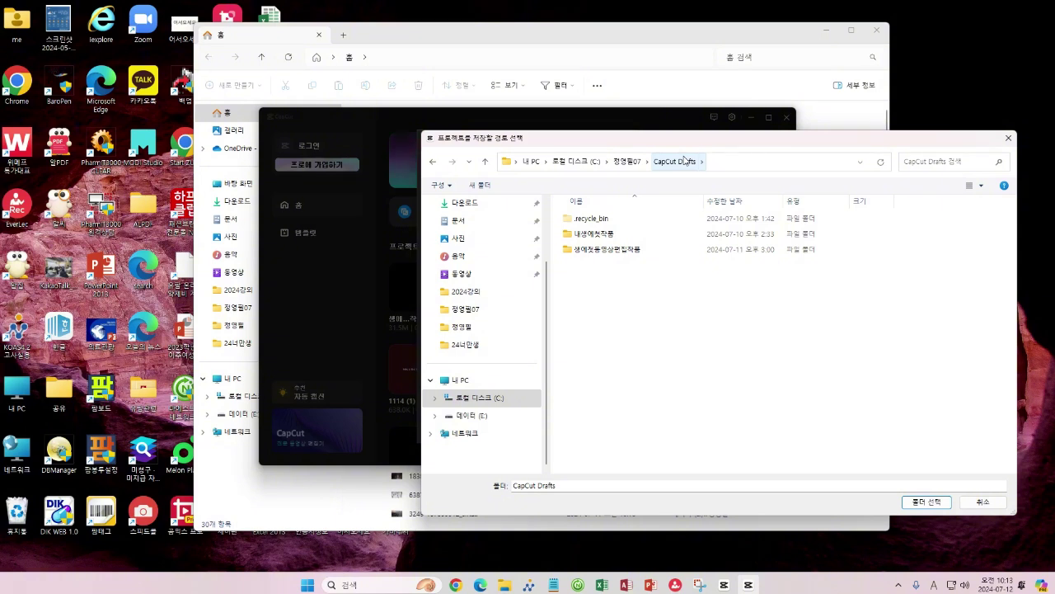
left_click(594, 233)
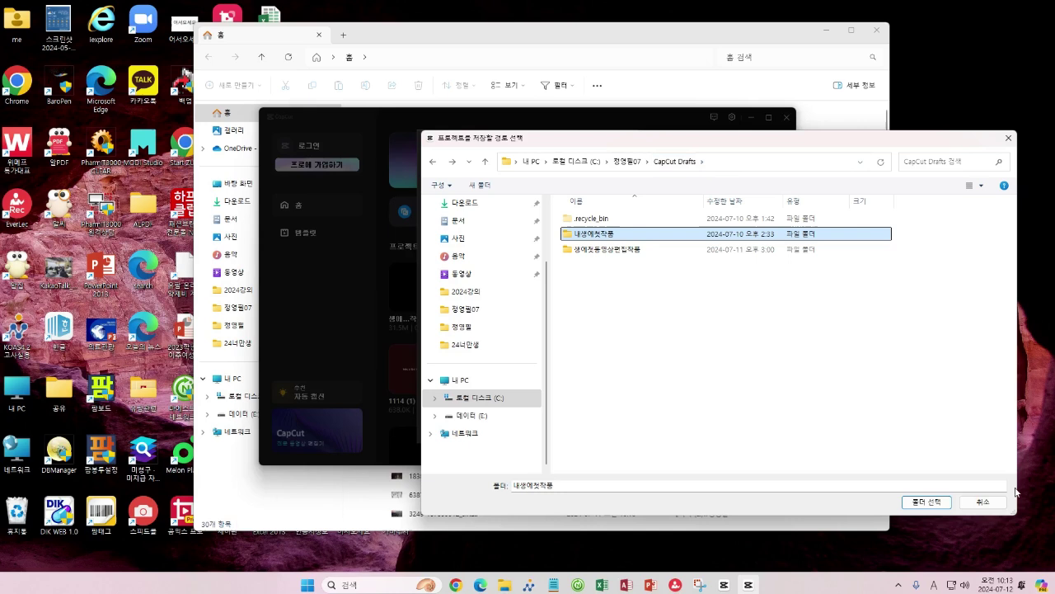
left_click(994, 503)
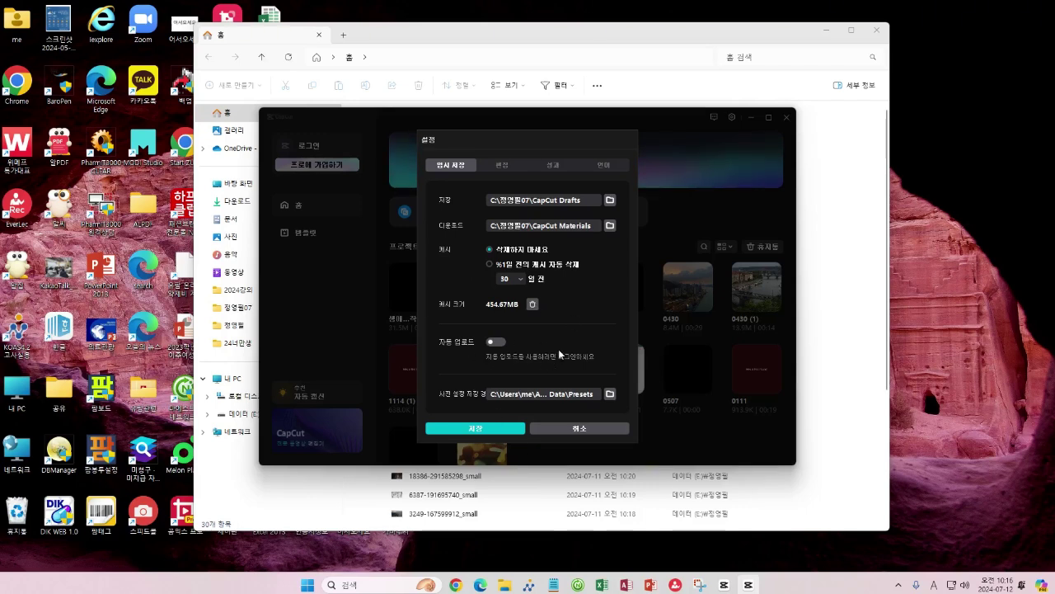
Review the editing defaults, including the target loudness and timecode options, plus the performance settings, and close the settings without saving
left_click(498, 164)
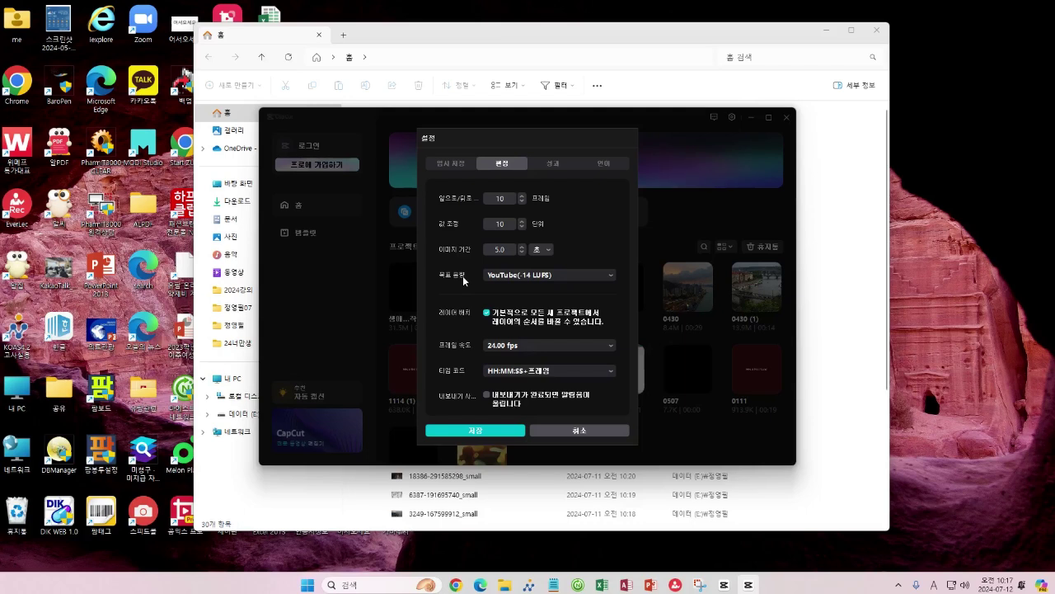
left_click(610, 275)
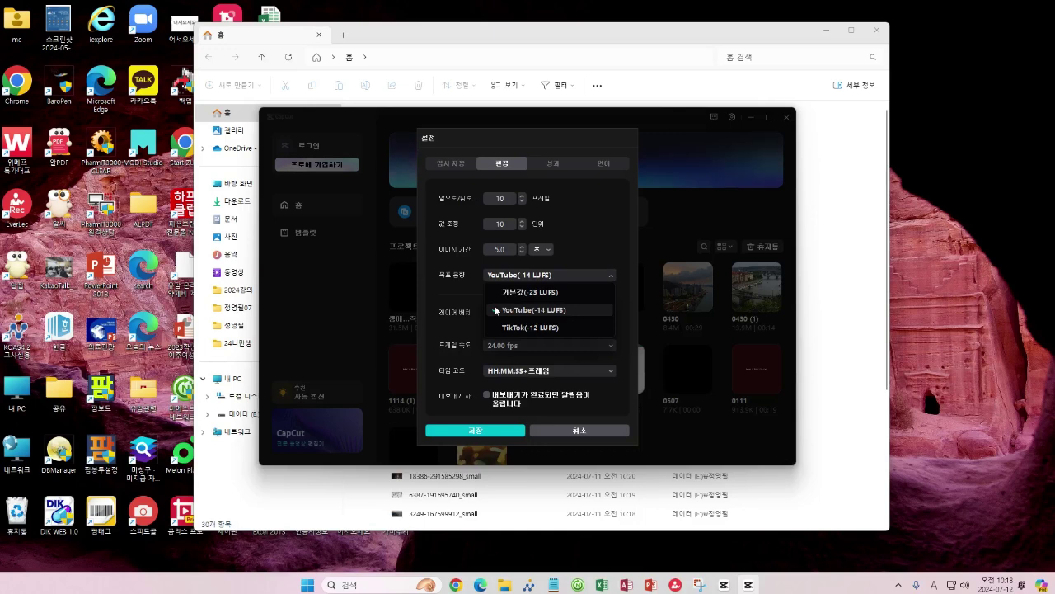
left_click(559, 309)
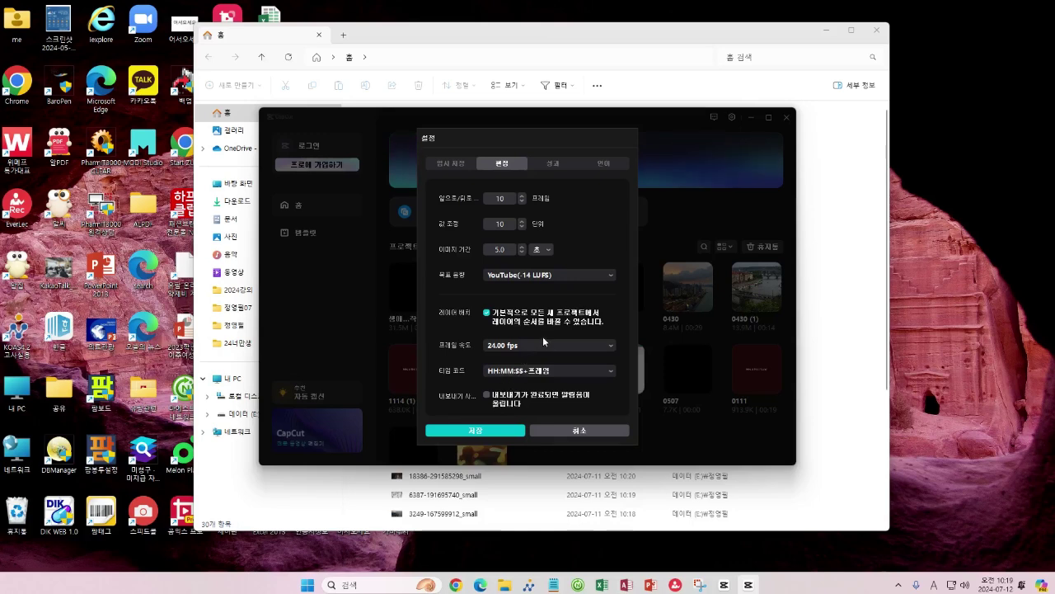
left_click(615, 373)
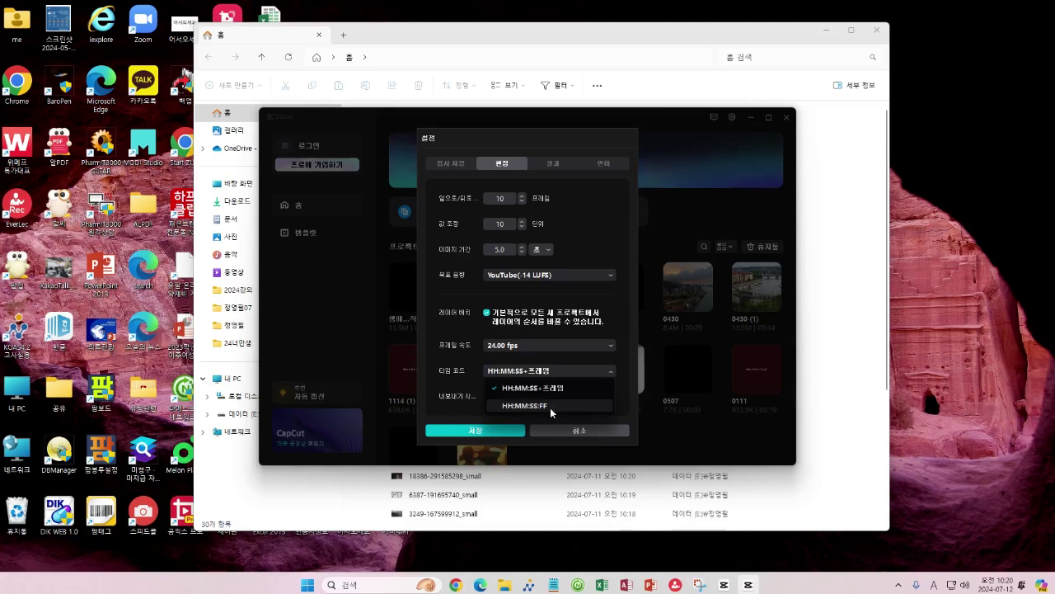
left_click(550, 162)
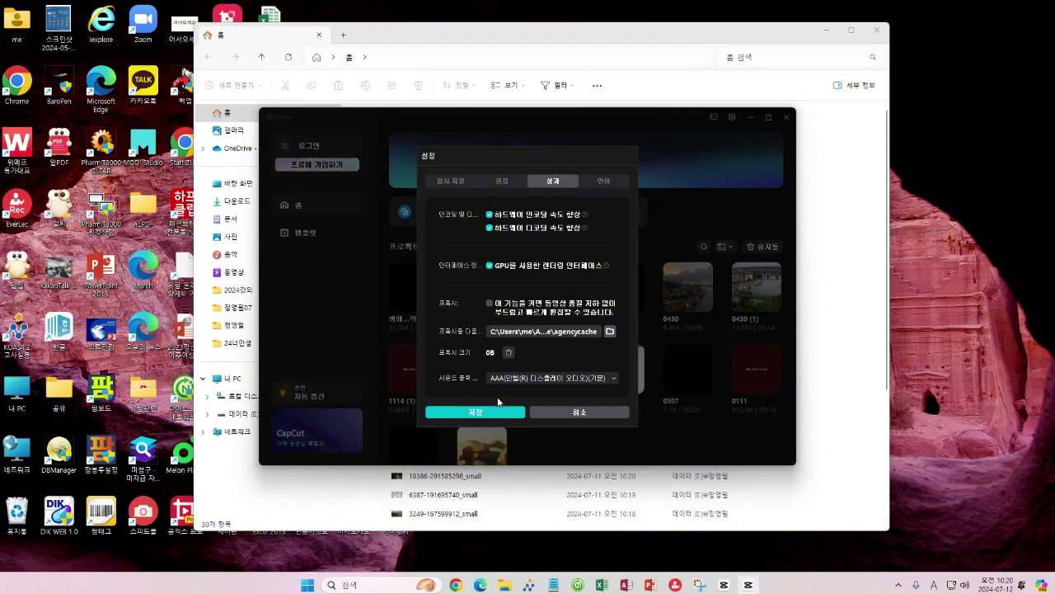
left_click(580, 411)
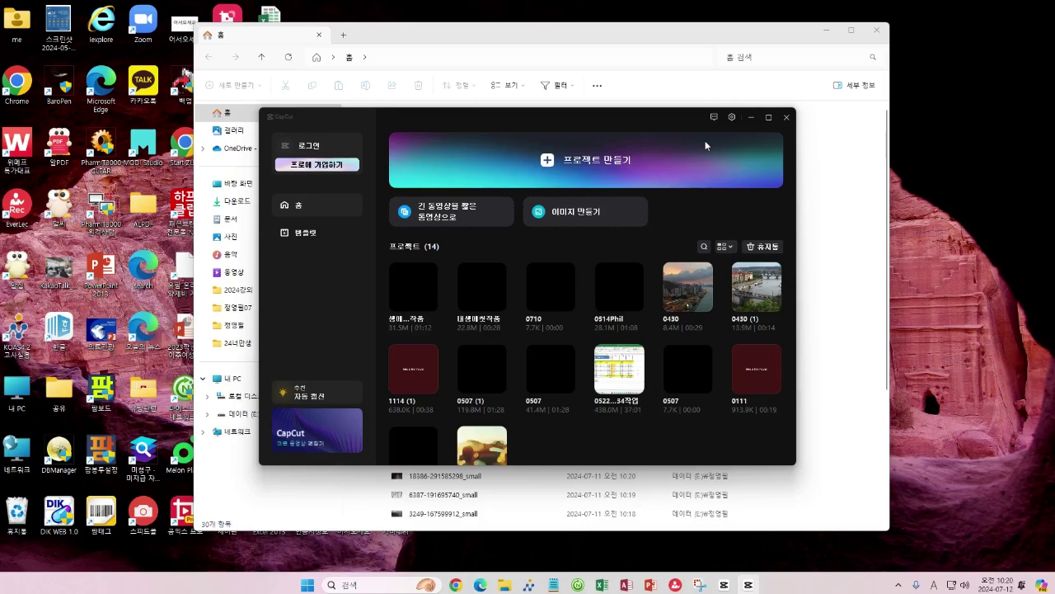
Create a new project and open the source media folder on drive E: in File Explorer
left_click(552, 168)
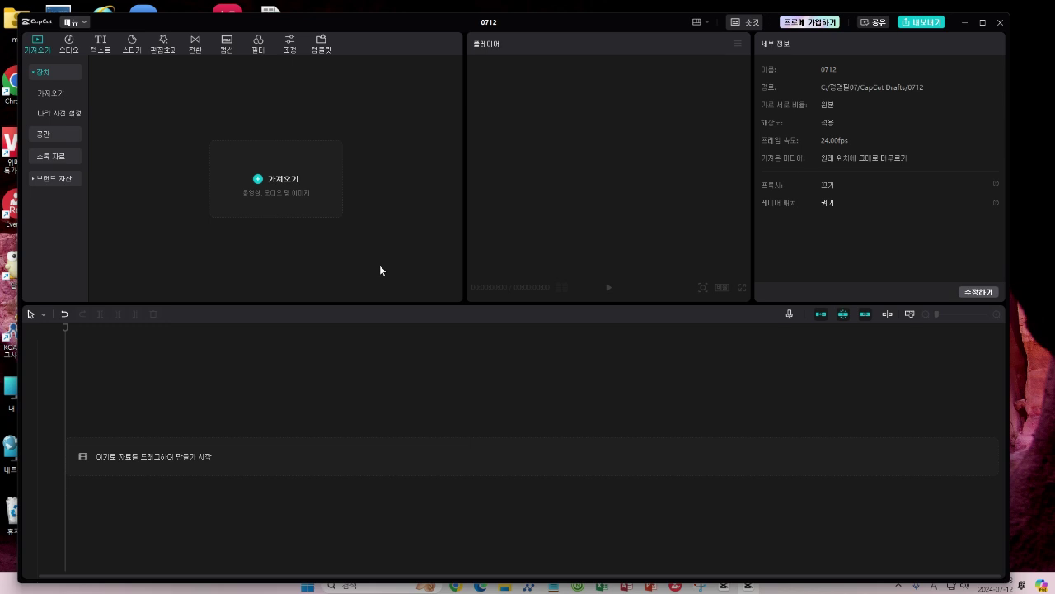
key("super+e")
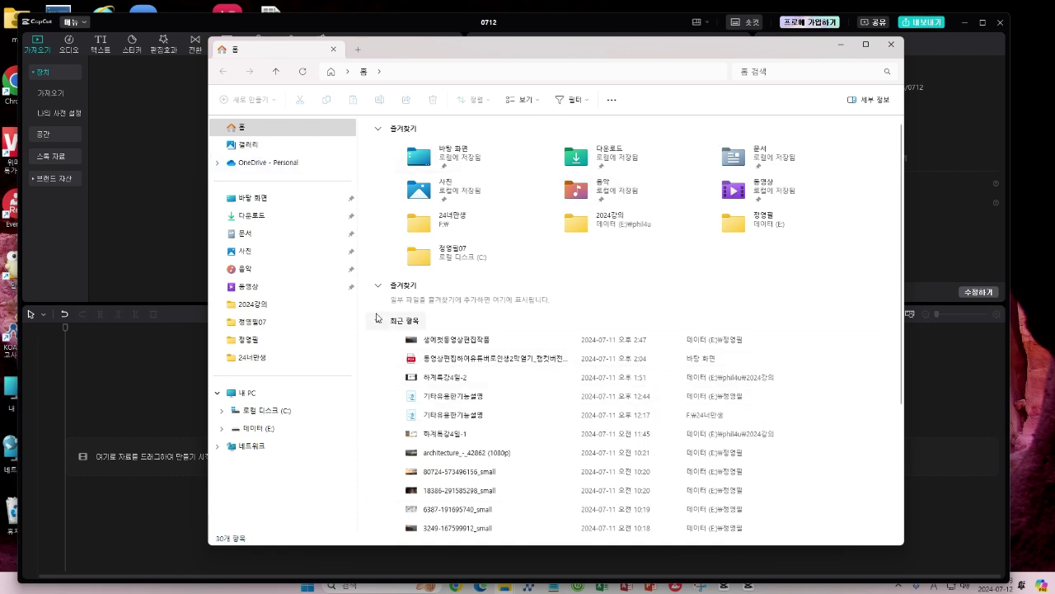
left_click(264, 430)
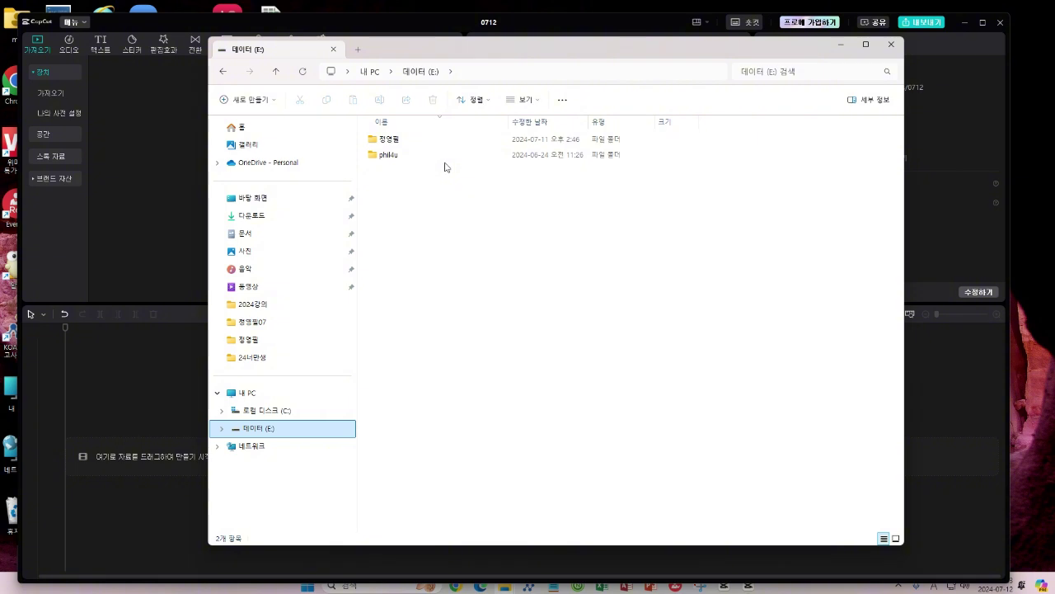
double_click(388, 138)
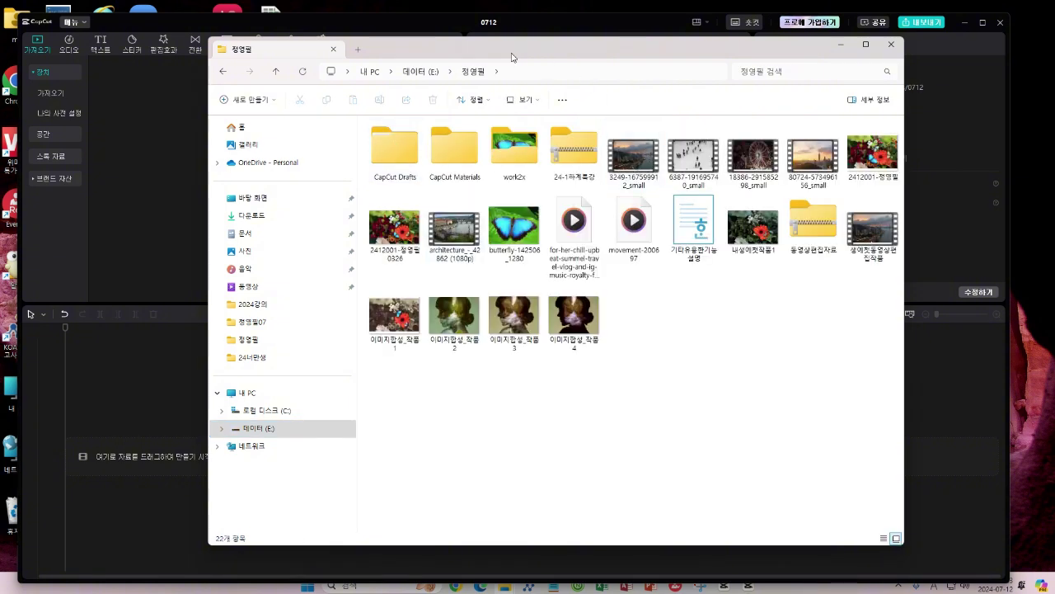
left_click_drag(517, 56, 571, 63)
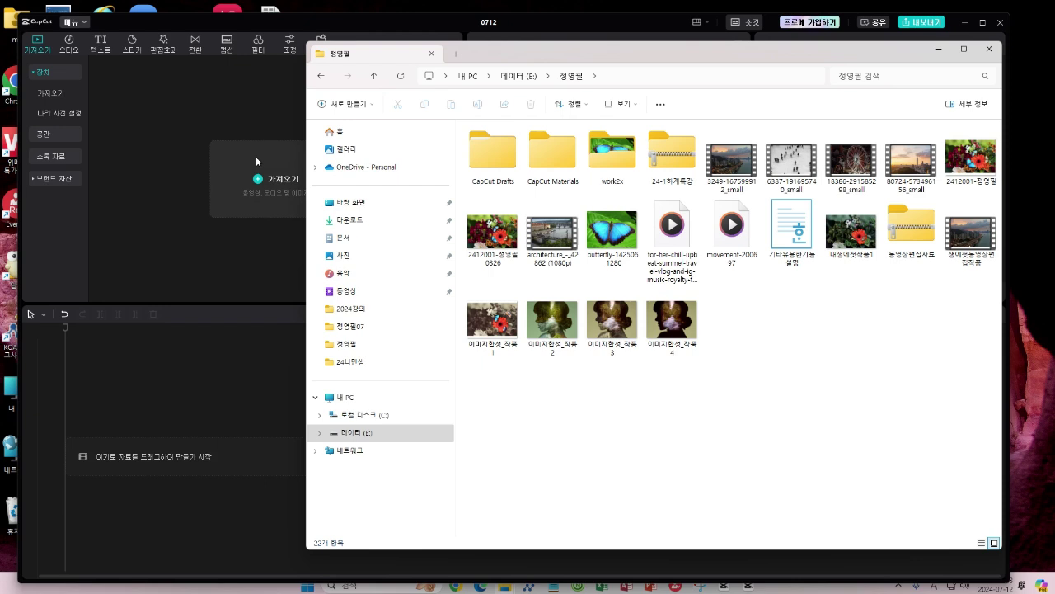
left_click_drag(304, 144, 373, 146)
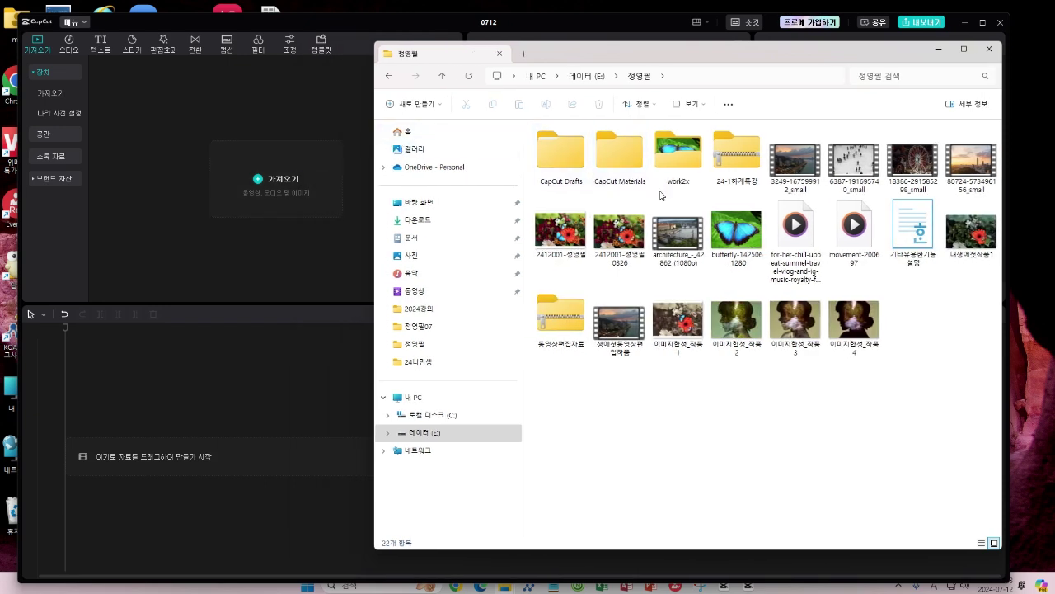
left_click(798, 169)
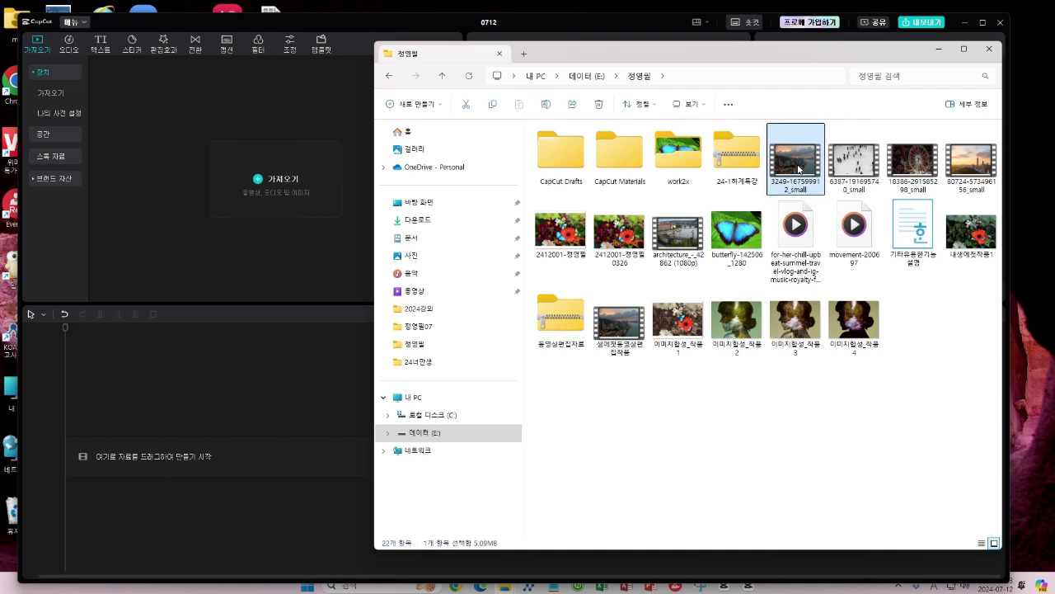
left_click_drag(798, 169, 269, 179)
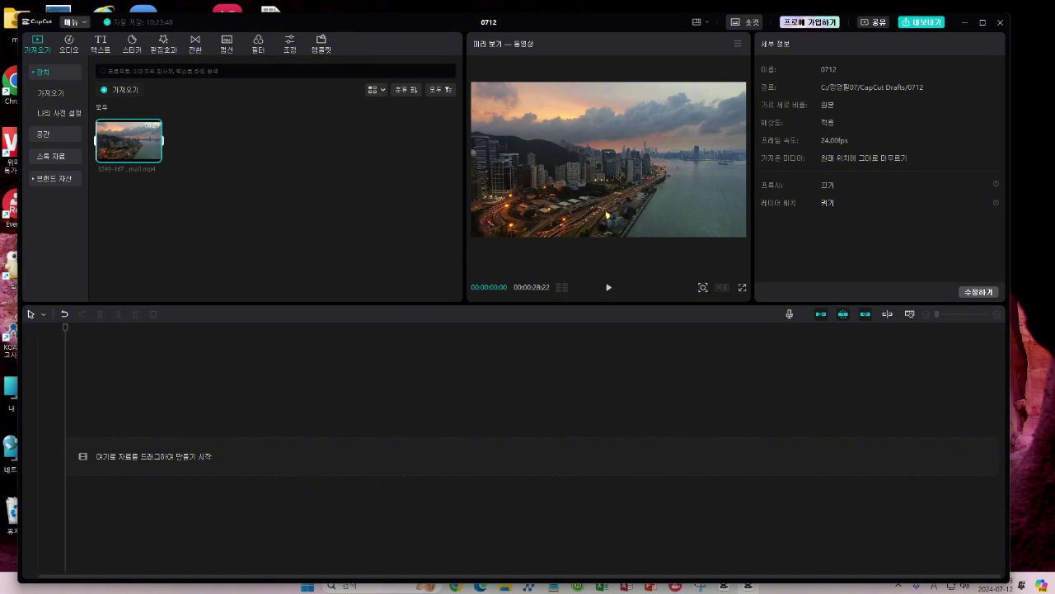
Return to the source media folder in File Explorer and examine which videos, images and music files it offers for import
mouse_move(506, 588)
left_click(541, 538)
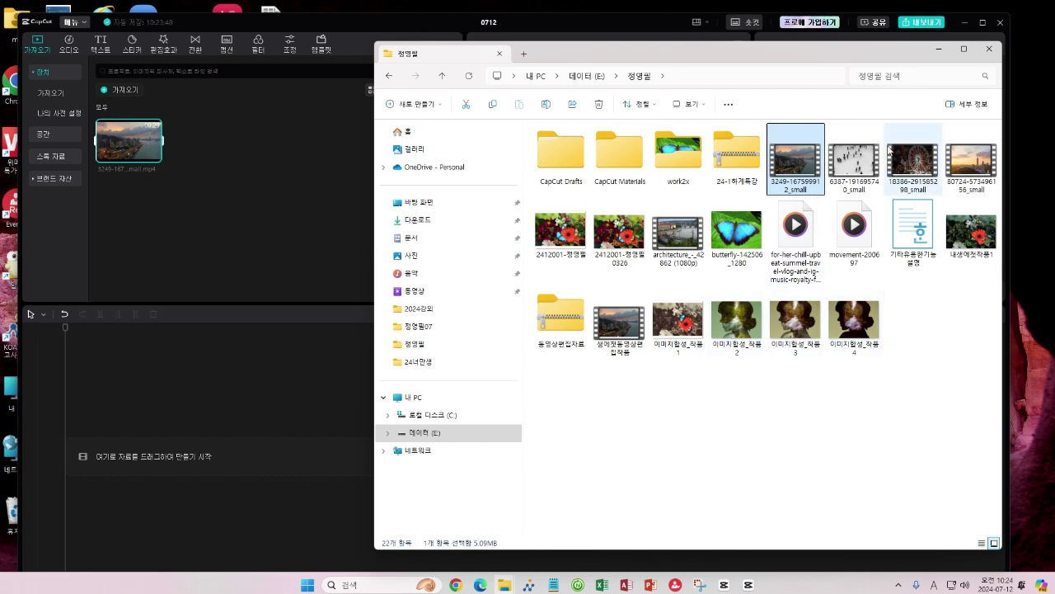
left_click(858, 169)
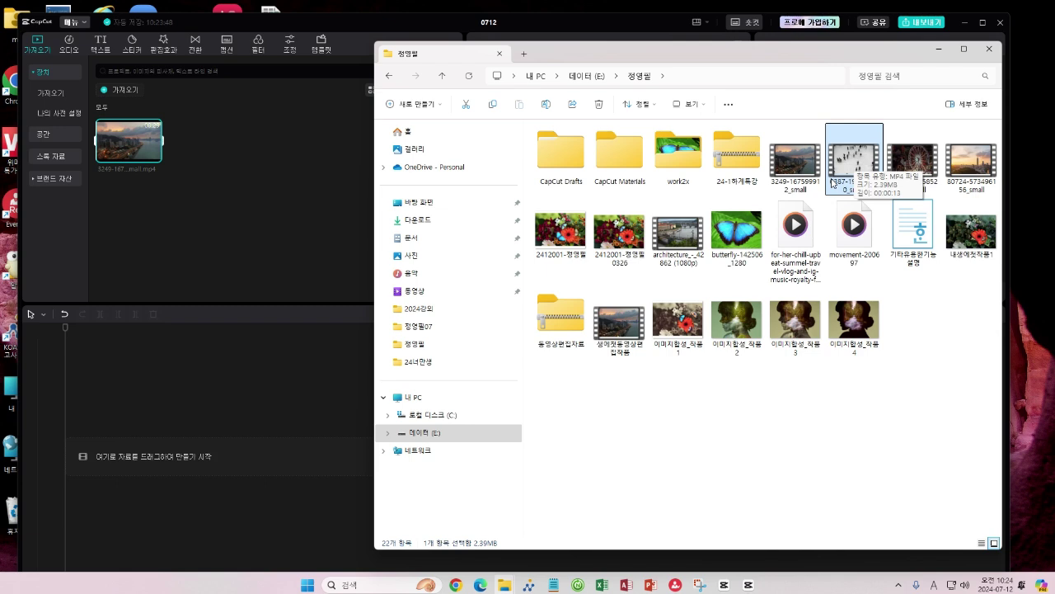
key("Right")
key("Right")
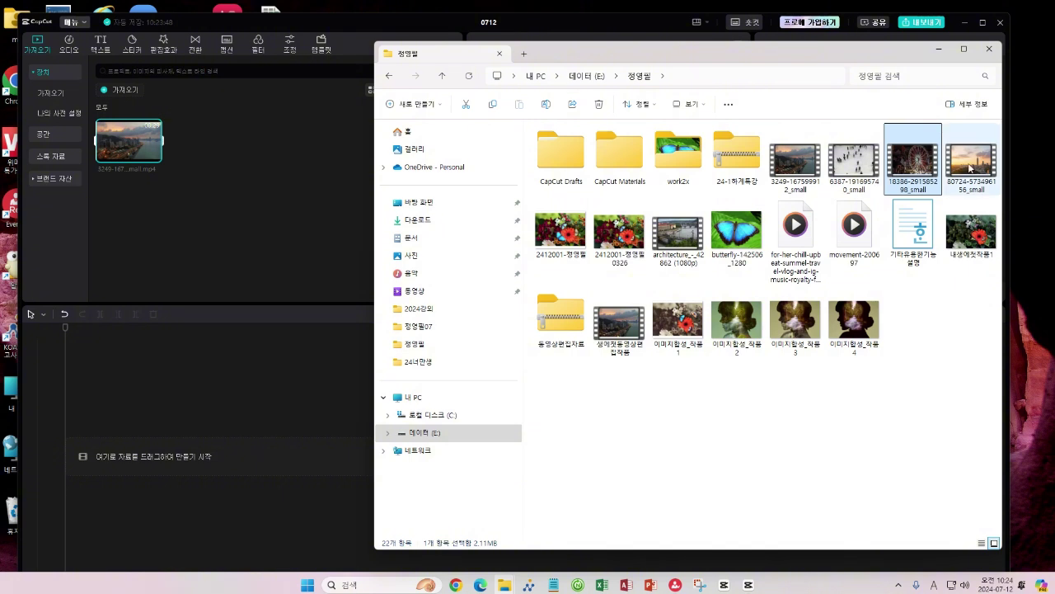
left_click(560, 239)
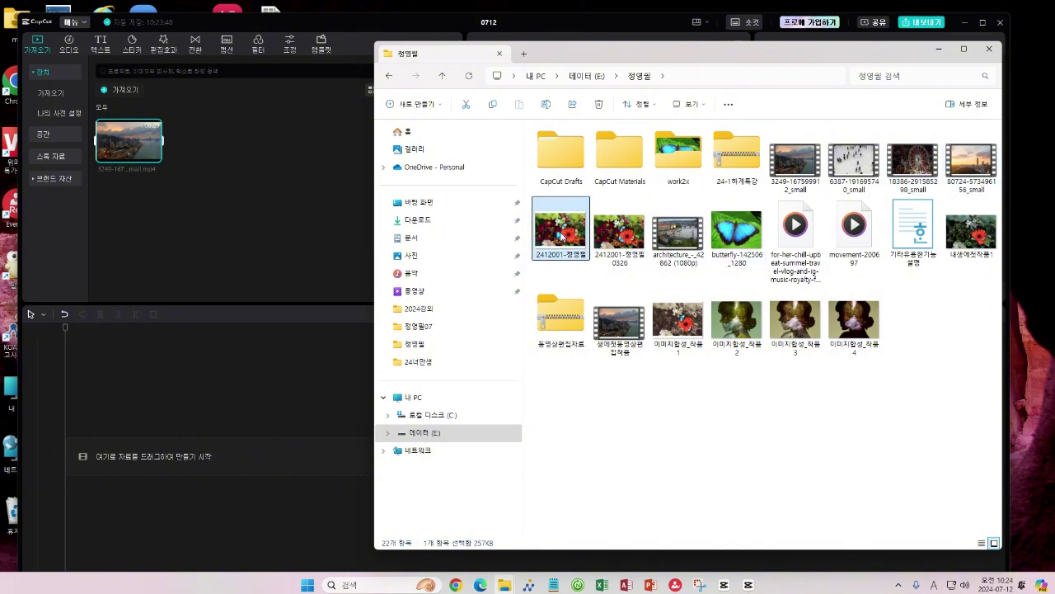
left_click(611, 248)
left_click(702, 247)
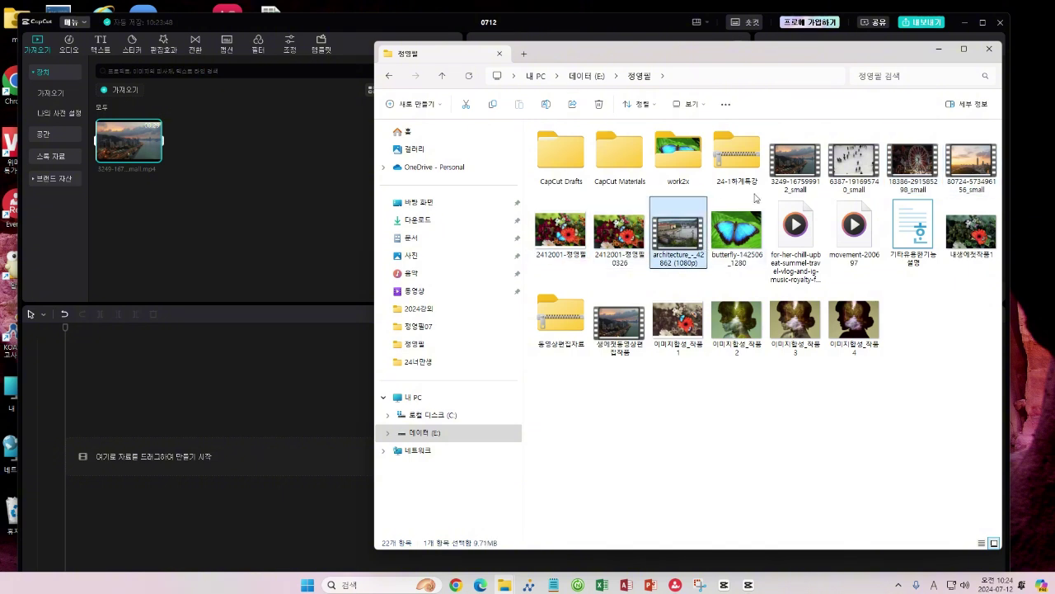
left_click(796, 160)
Select the 6387, 18386, 80724 and architecture videos together with the for-her-chill and movement-200697 music files
left_click(845, 158)
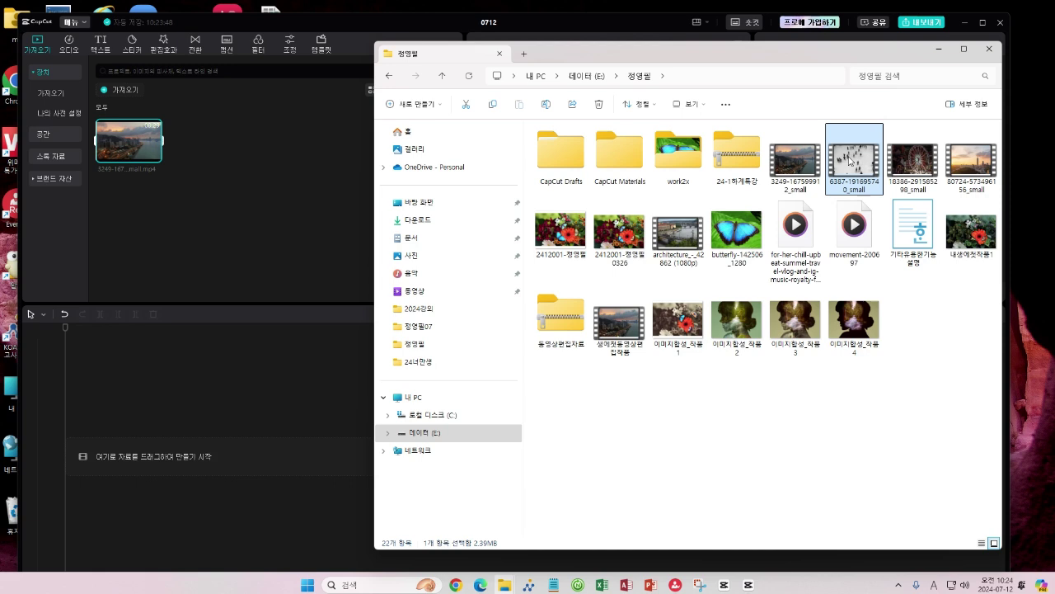
left_click(913, 158, "ctrl")
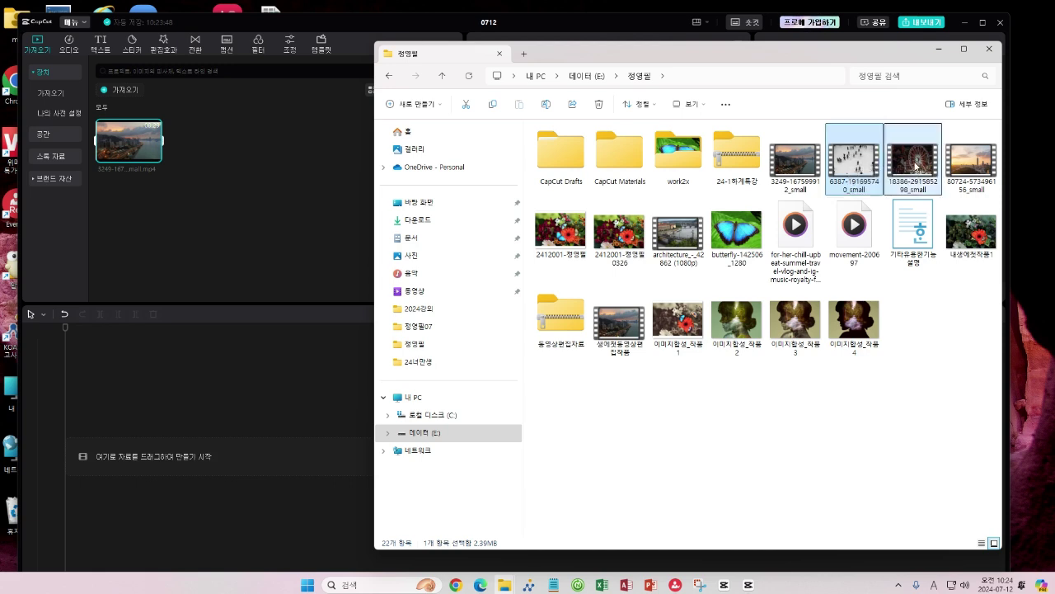
left_click(973, 161, "ctrl")
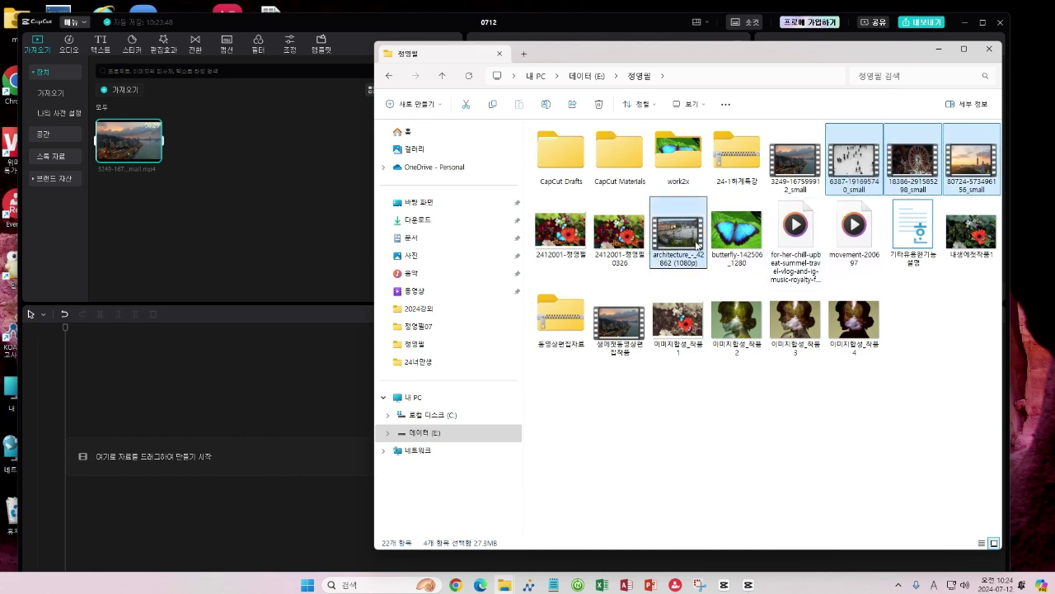
left_click(796, 239, "ctrl")
left_click(843, 237, "ctrl")
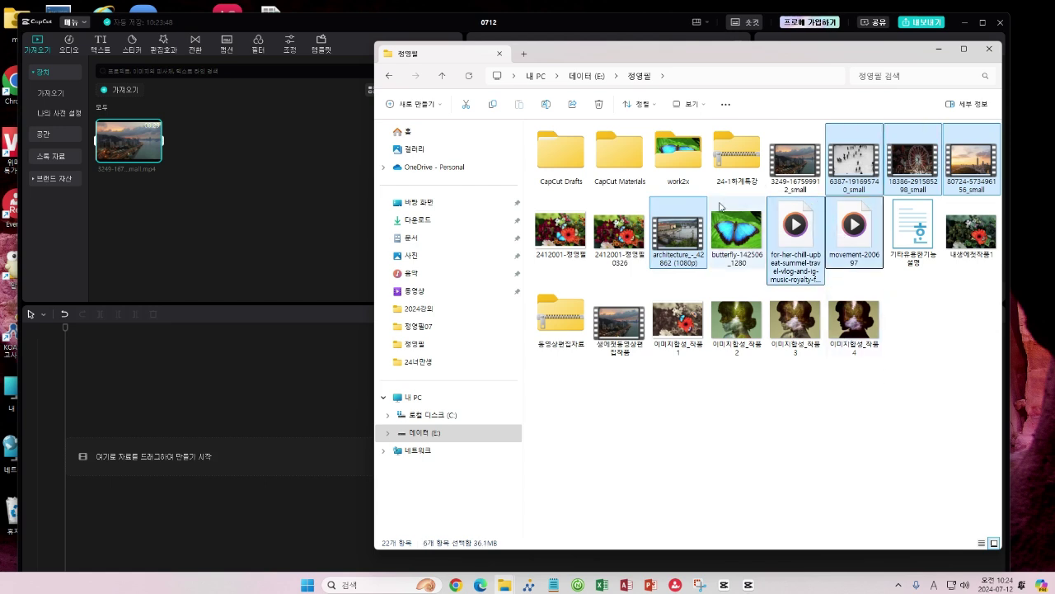
Select the files from the 6387 video through movement-200697, exclude the flower and butterfly images, and import the remaining videos and music into the project
left_click(843, 151)
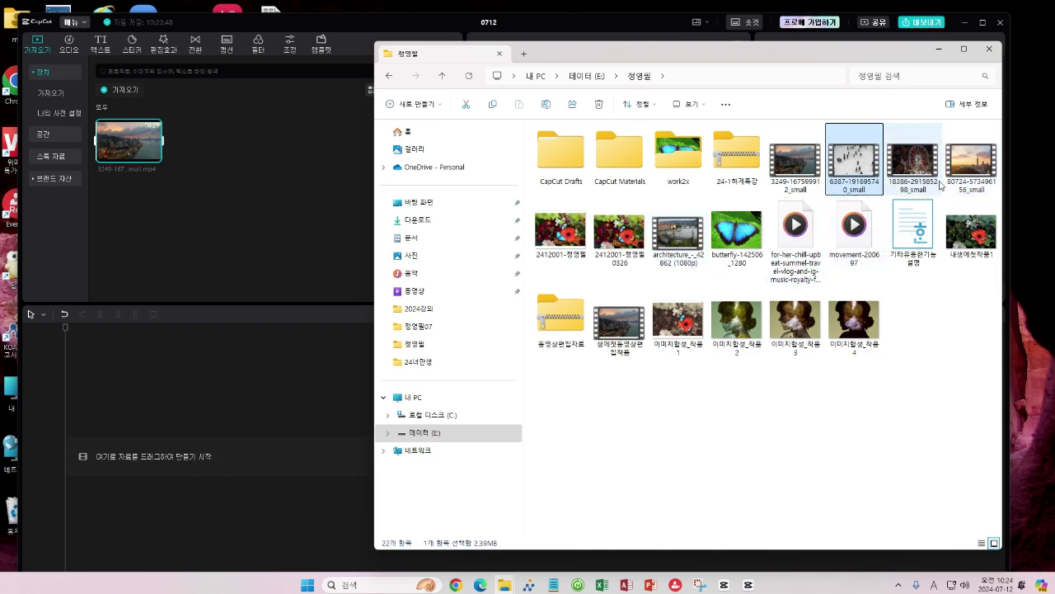
left_click(843, 236, "shift")
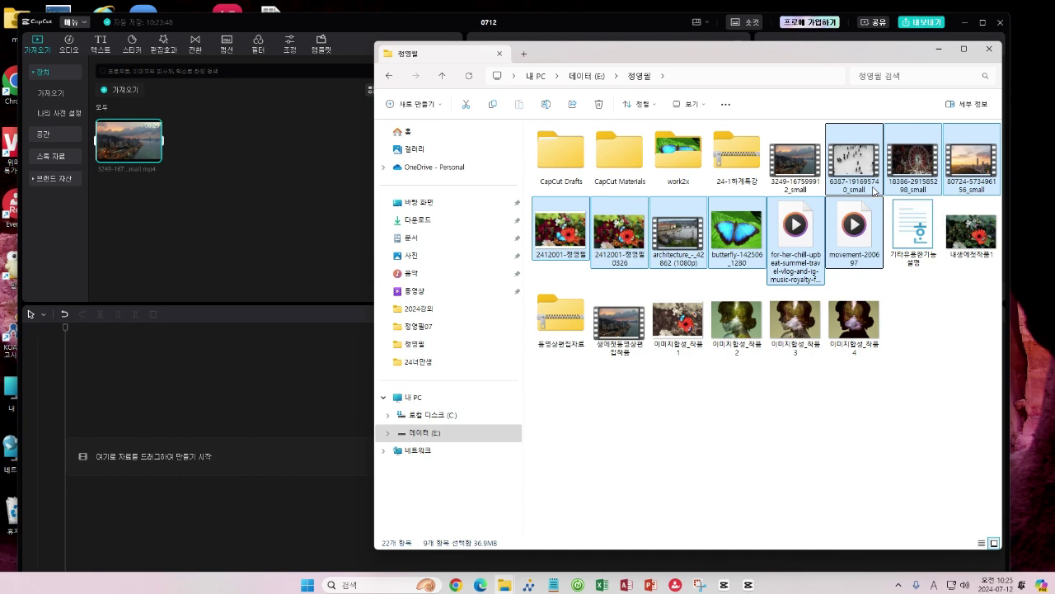
left_click(572, 234, "ctrl")
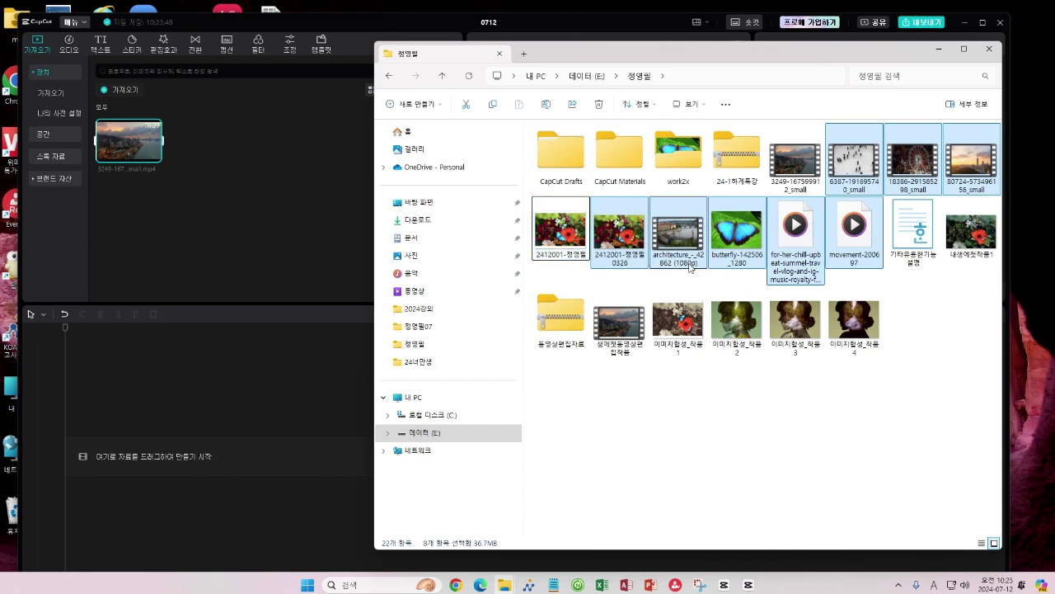
left_click(579, 235, "ctrl")
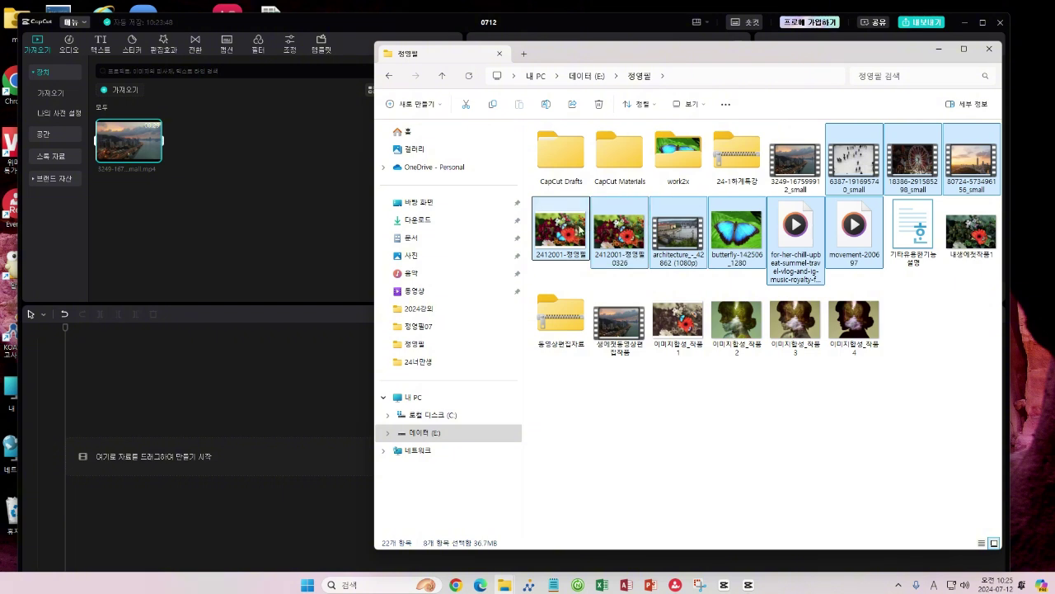
left_click(581, 231, "ctrl")
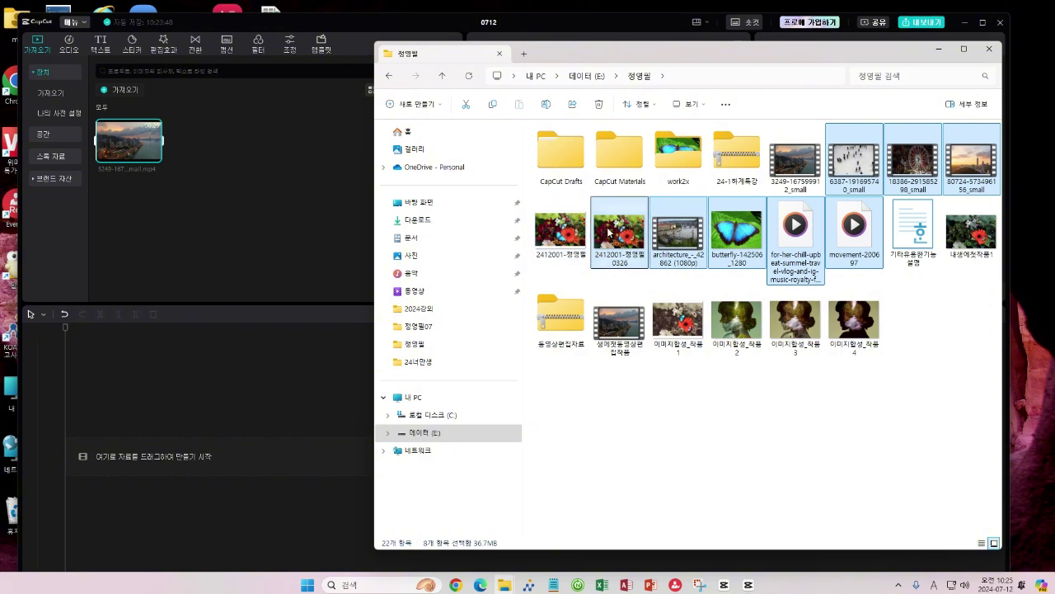
left_click(742, 242, "ctrl")
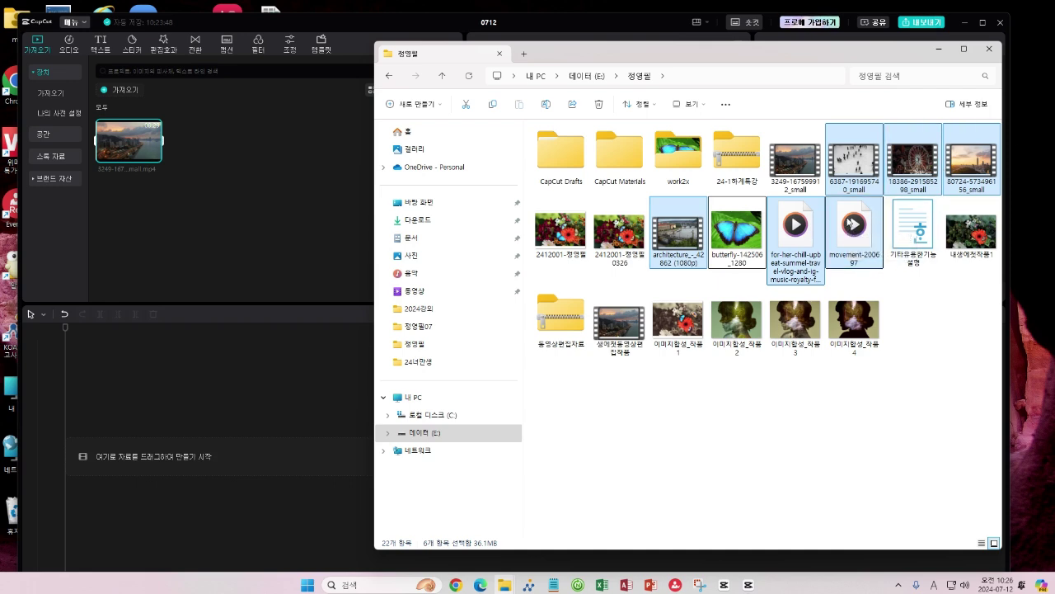
left_click_drag(855, 221, 245, 244)
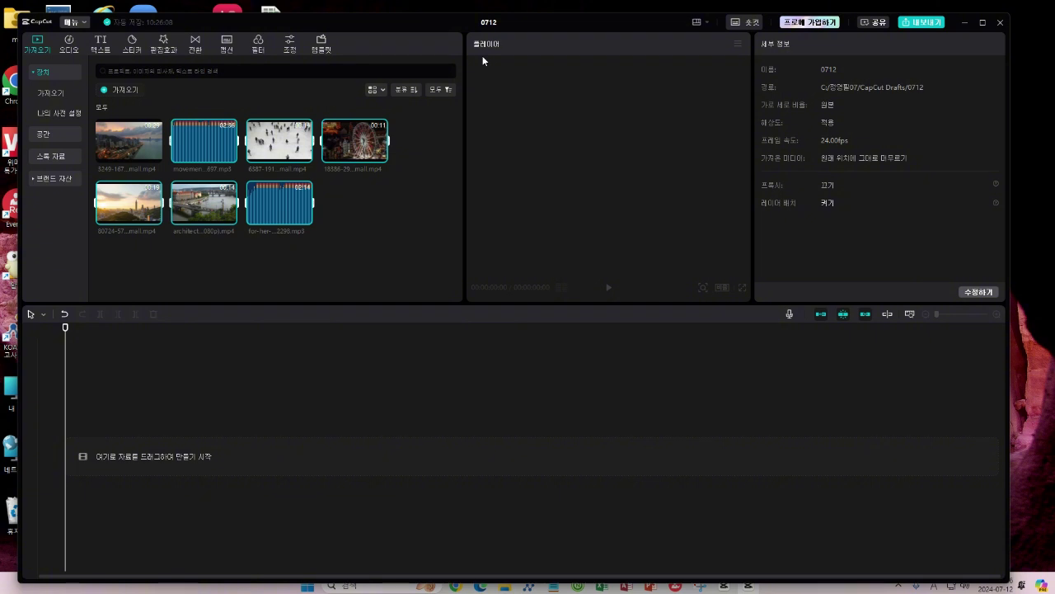
left_click(376, 213)
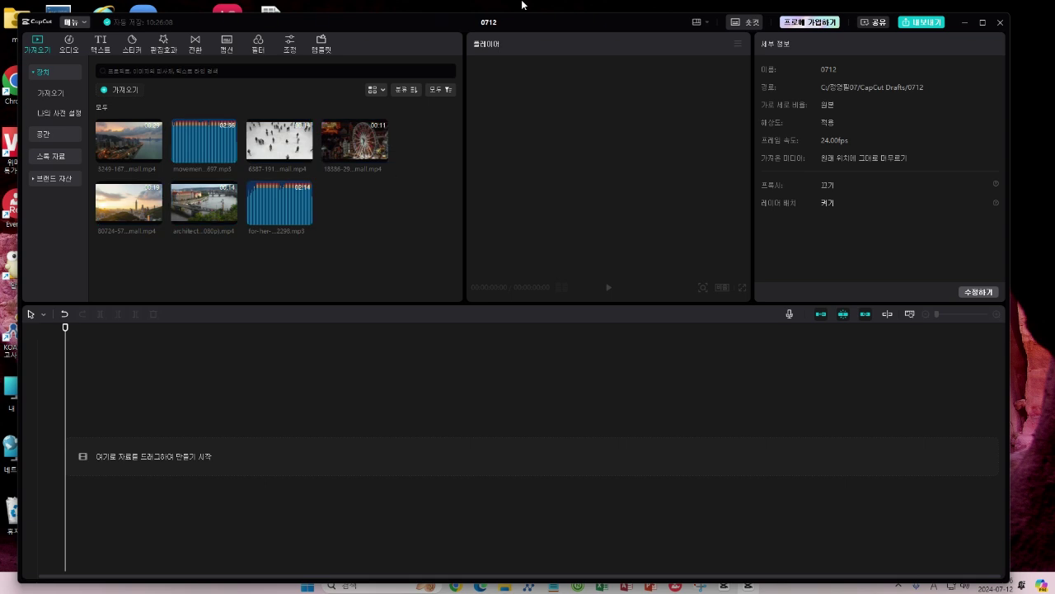
mouse_move(209, 131)
mouse_move(147, 150)
left_click_drag(136, 146, 173, 447)
left_click_drag(163, 448, 160, 445)
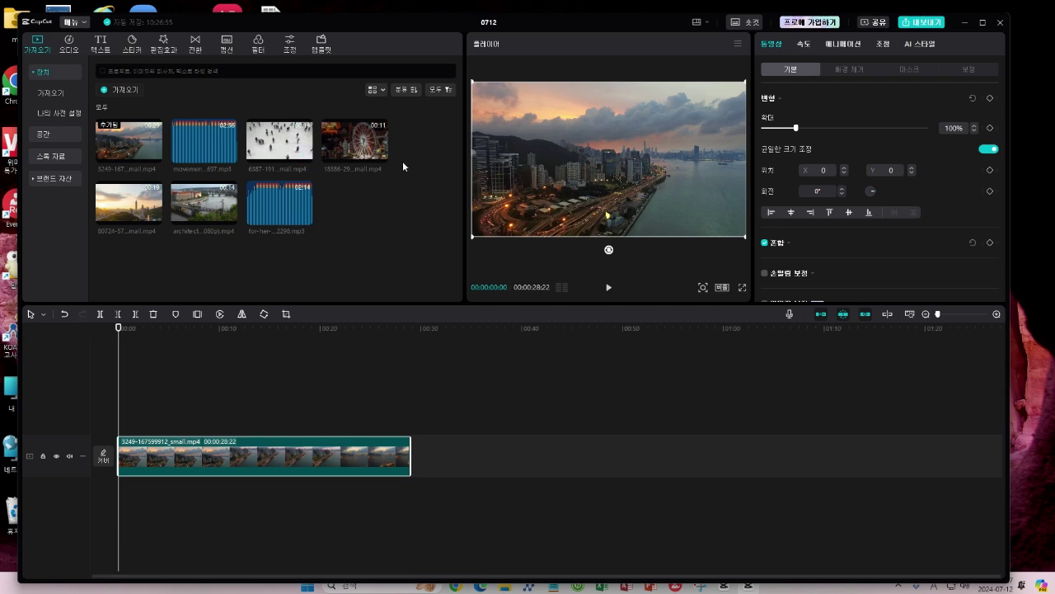
mouse_move(366, 151)
left_click_drag(149, 208, 453, 455)
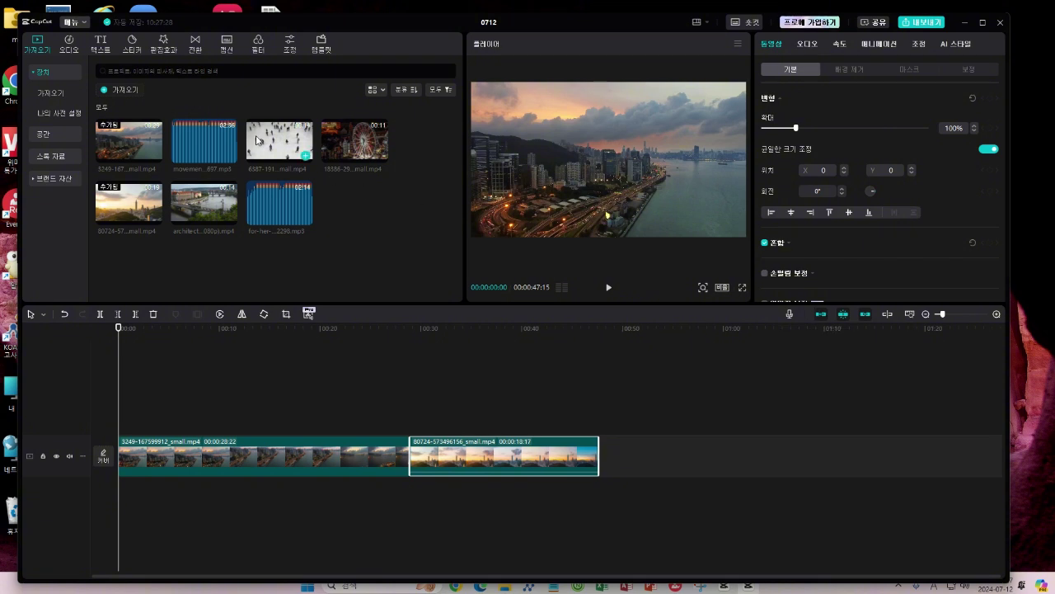
left_click_drag(275, 140, 502, 394)
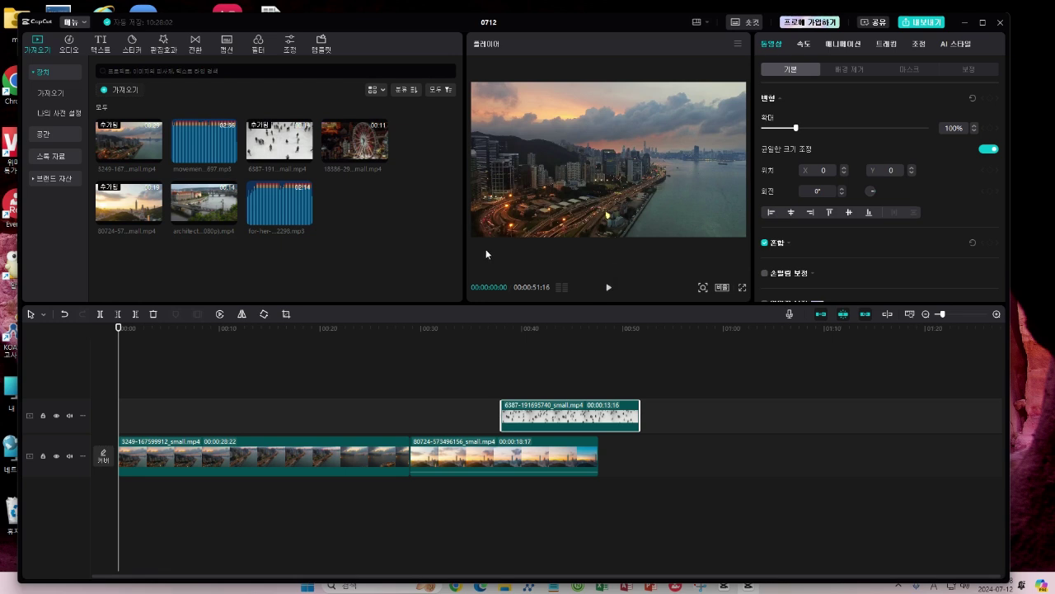
left_click(333, 457)
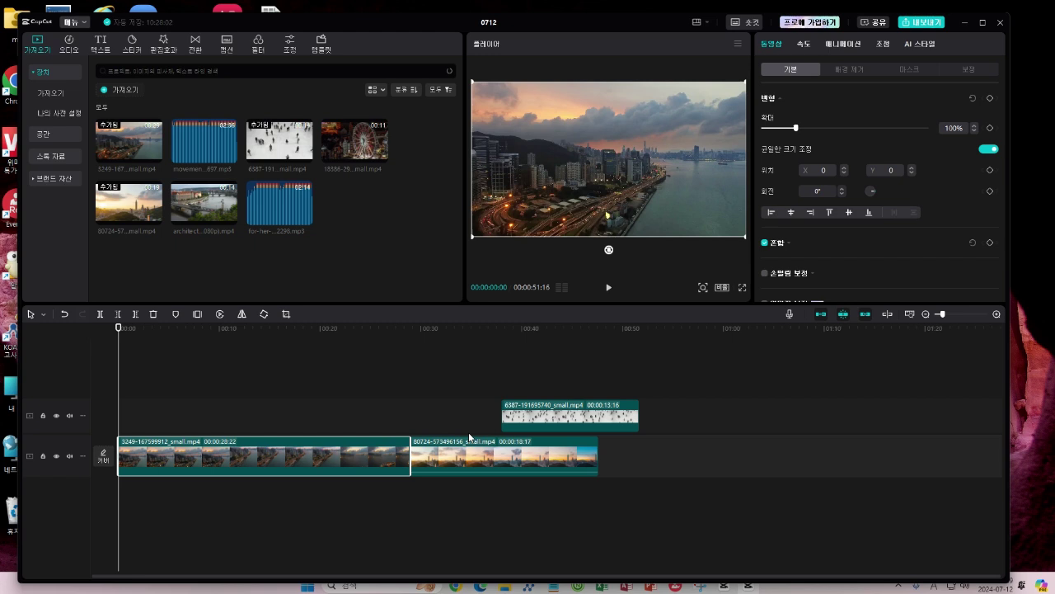
left_click(472, 346)
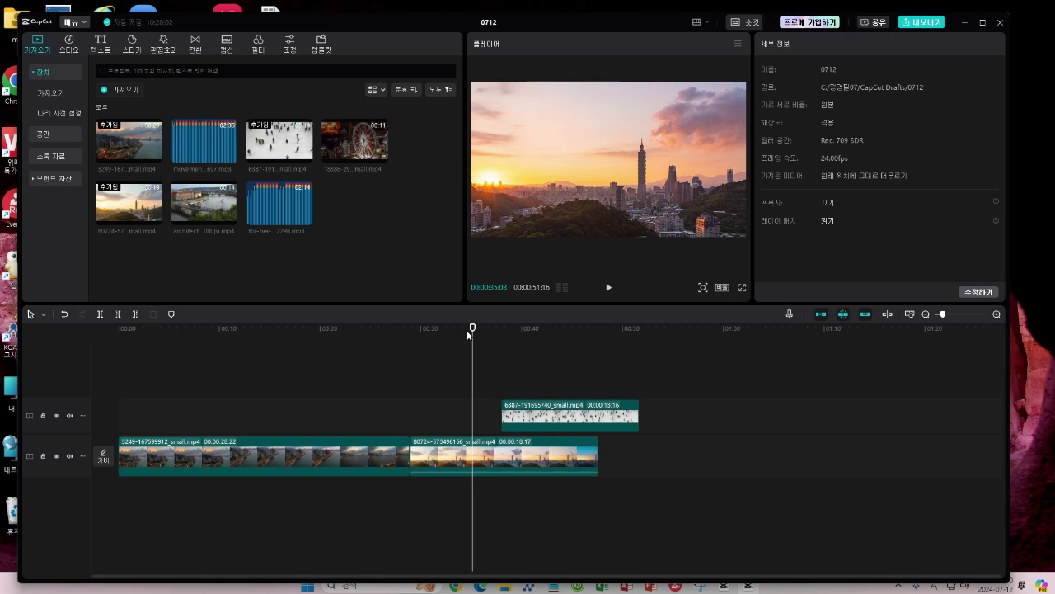
key("space")
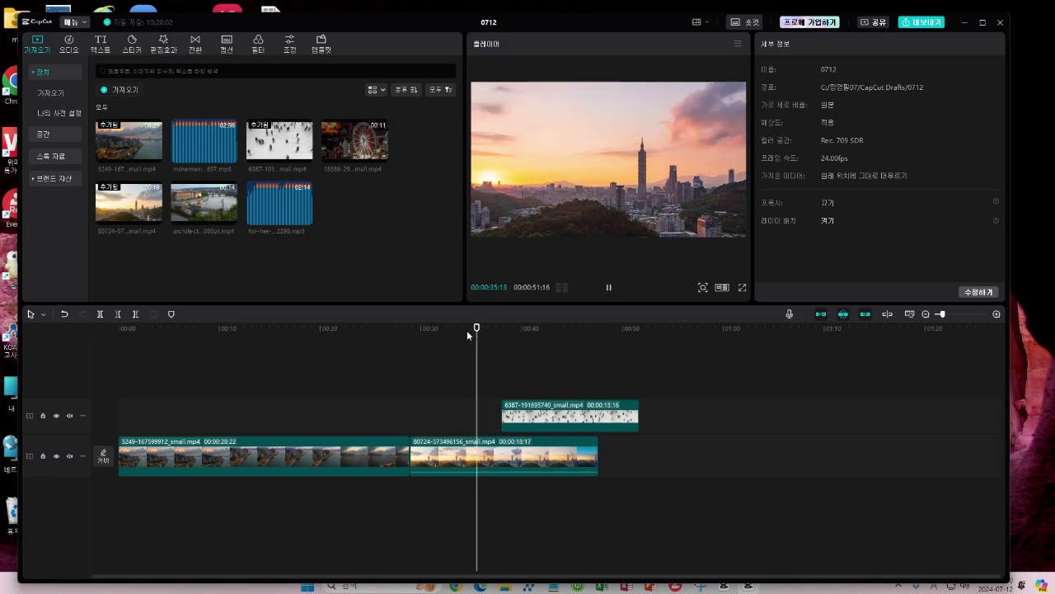
key("space")
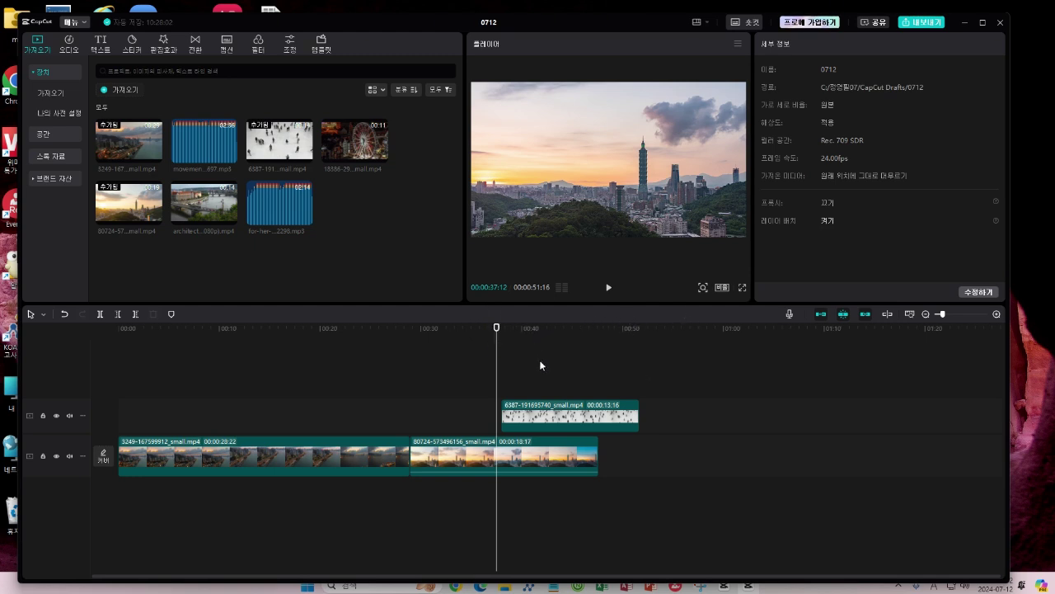
left_click(542, 421)
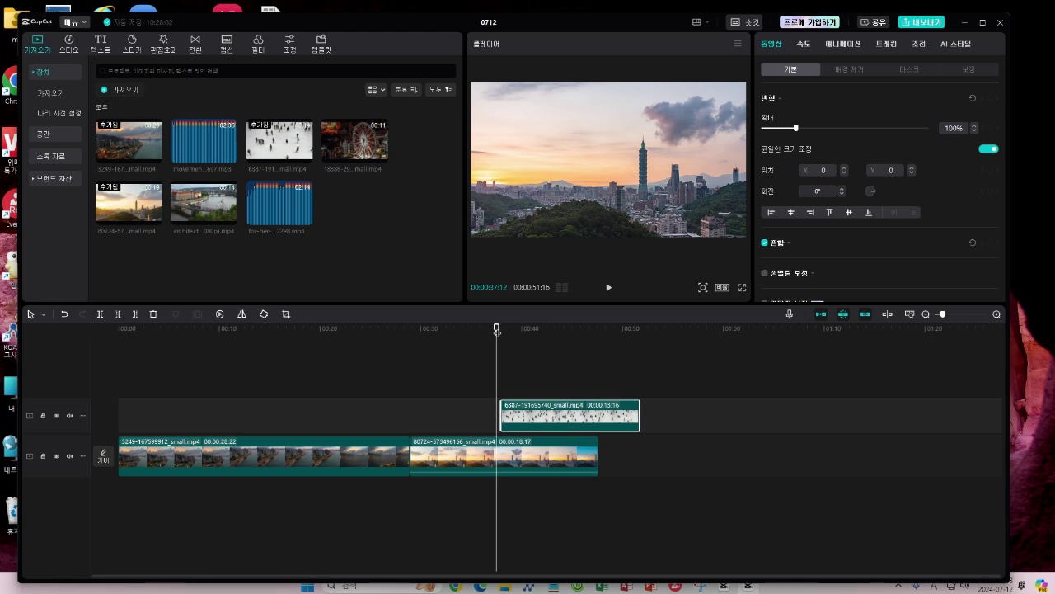
left_click(608, 288)
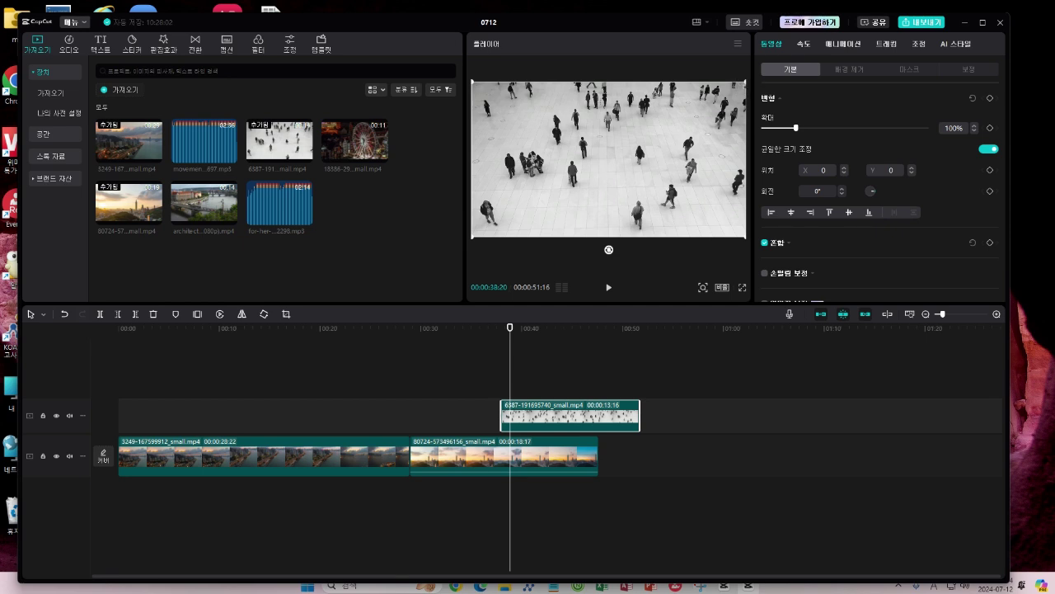
Try scaling the overlaid 6387 clip down to 57% in the preview, and undo the scaling
left_click_drag(744, 82, 665, 147)
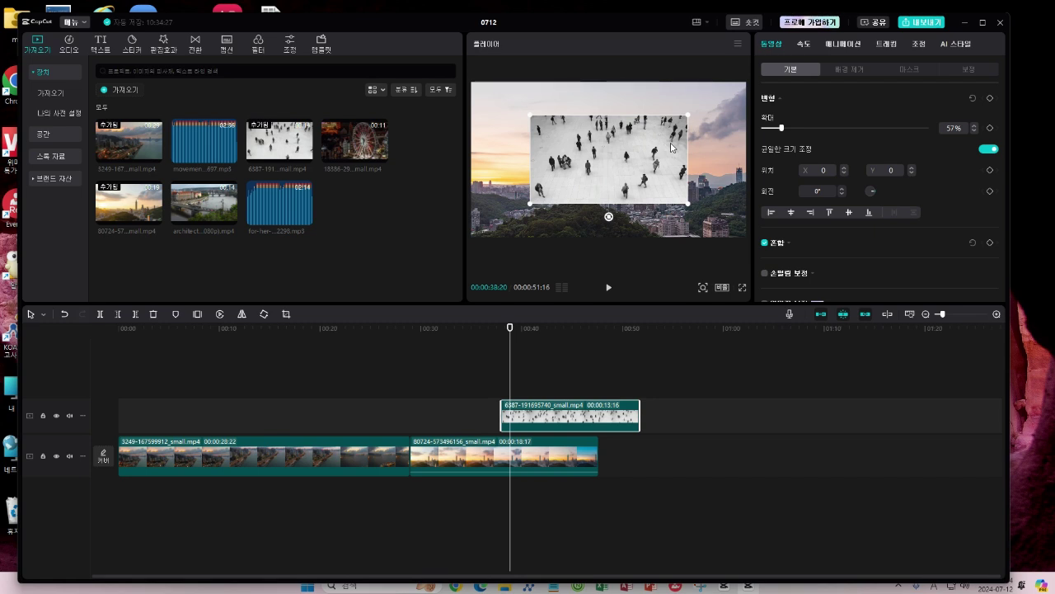
key("ctrl+z")
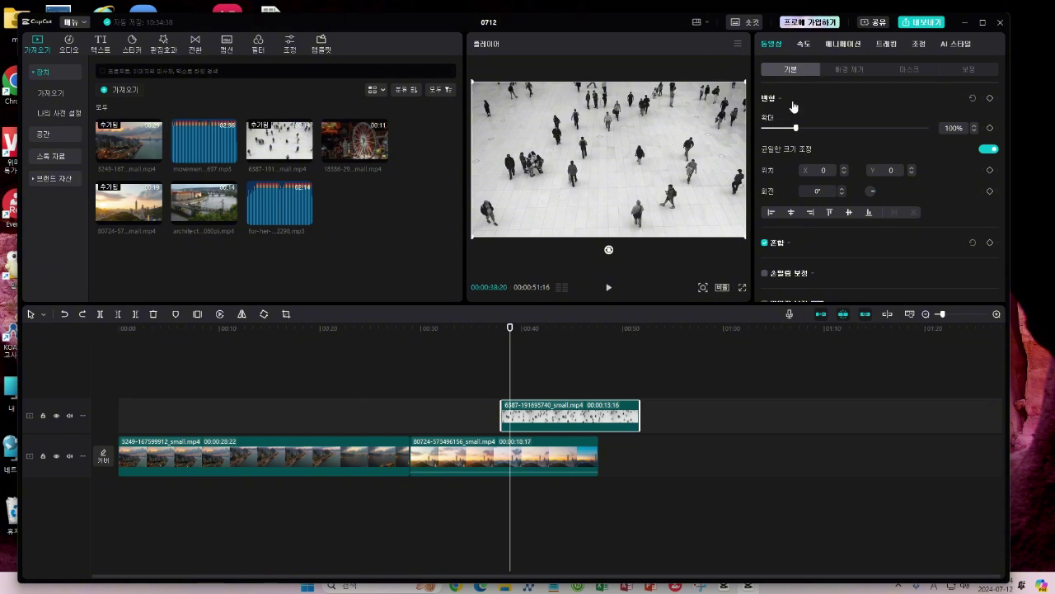
Apply a circle mask to the overlaid 6387 clip and enlarge the circle around its centre in the preview
left_click(851, 69)
left_click(910, 70)
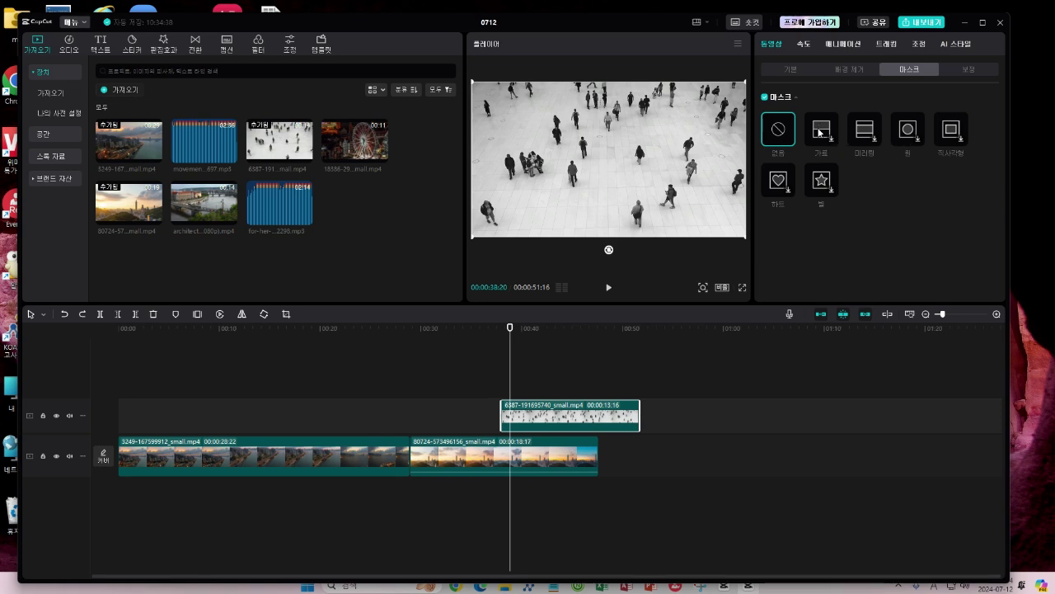
left_click(911, 131)
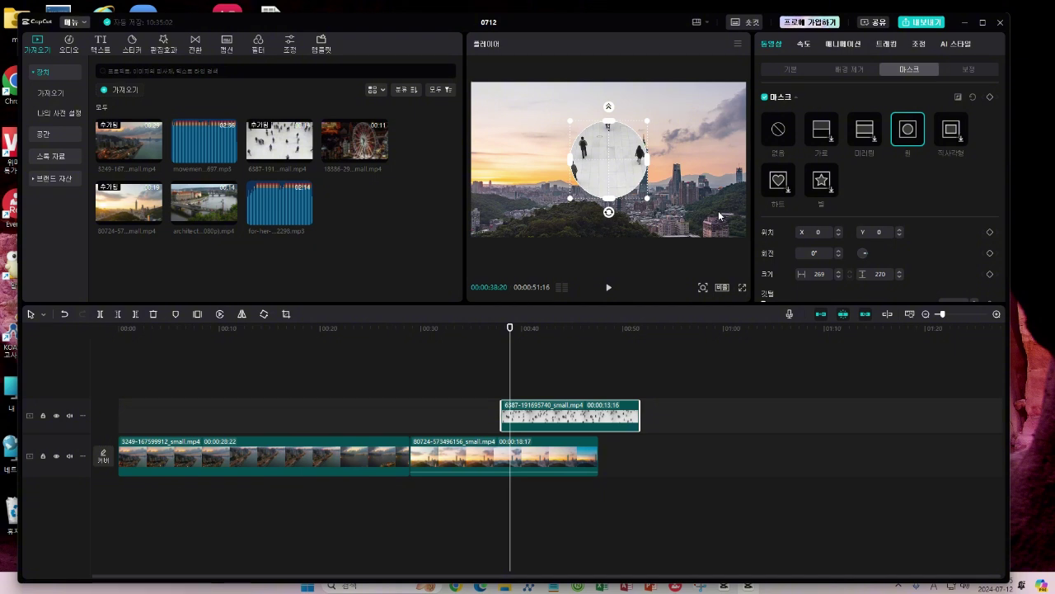
left_click_drag(569, 198, 528, 229)
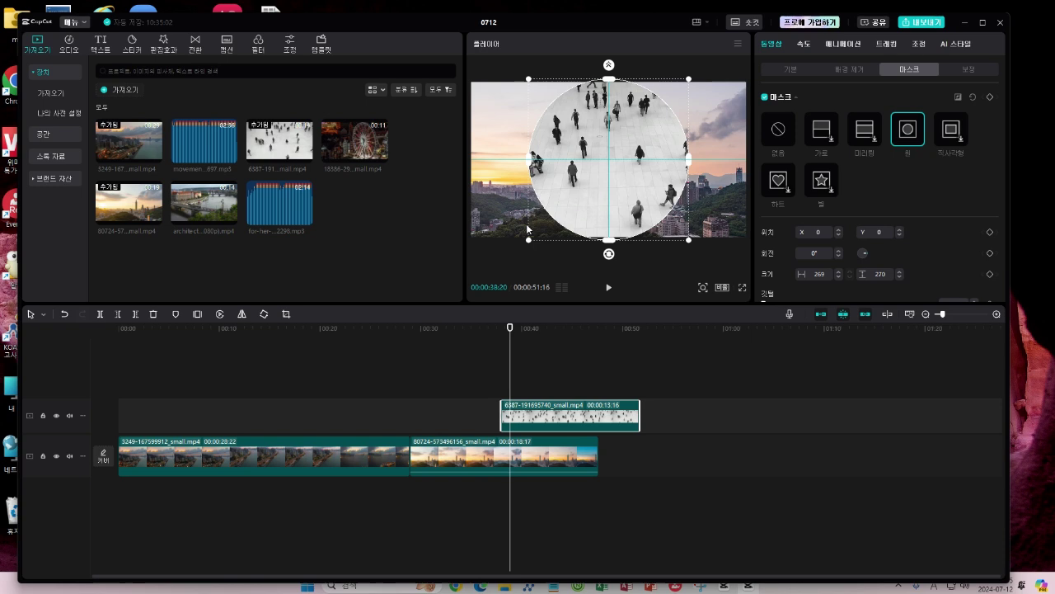
left_click_drag(528, 229, 544, 224)
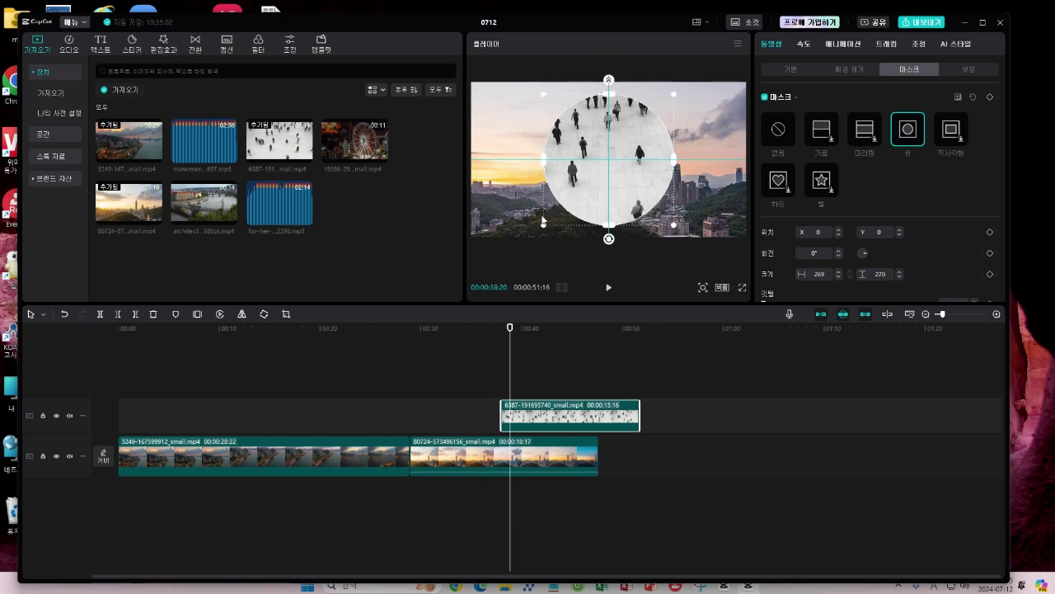
Give the overlaid 6387 clip a heart mask, move it to X -172, Y -116, and select the first main-track clip
left_click(782, 187)
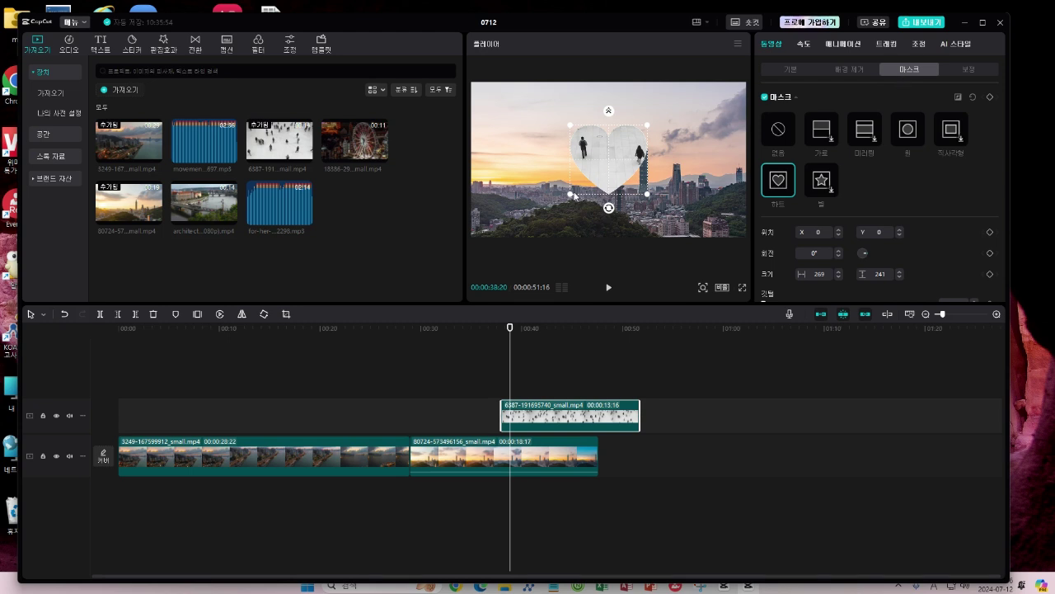
left_click_drag(619, 156, 567, 189)
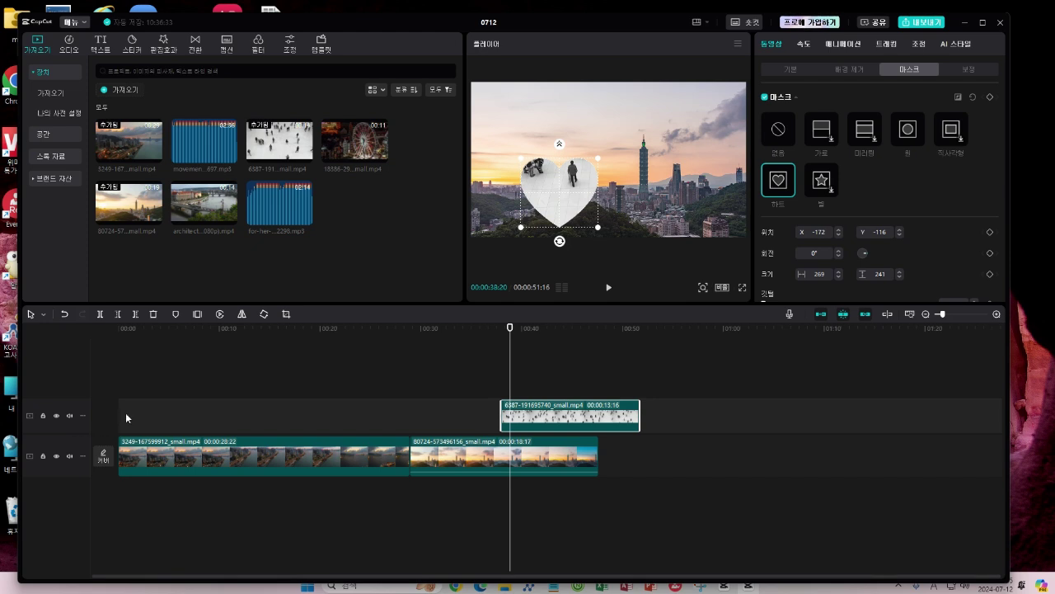
left_click(121, 440)
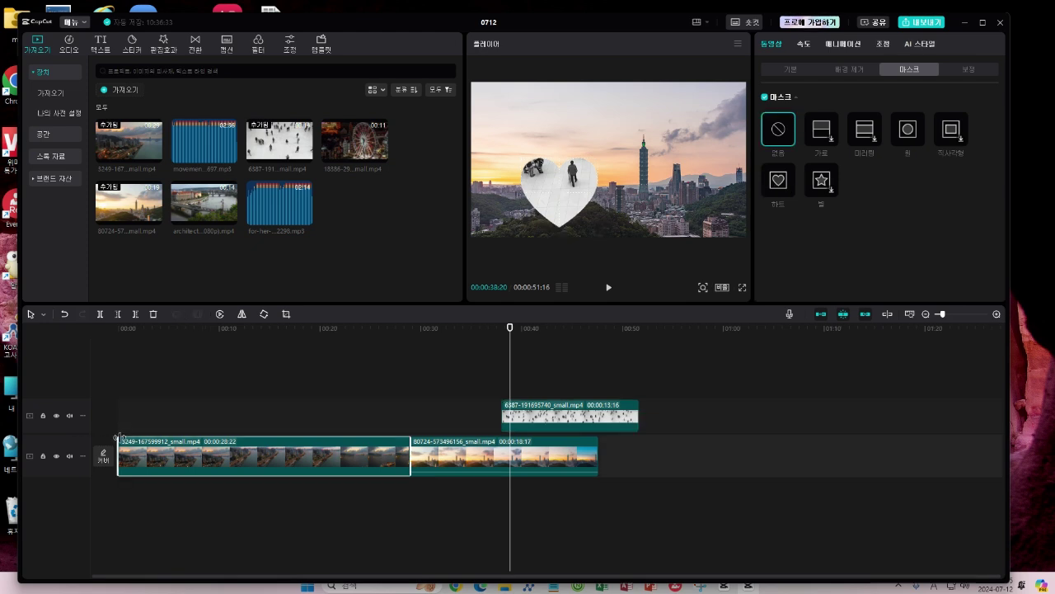
Browse the intro category of the template library and return the playhead to the start of the timeline
left_click(323, 45)
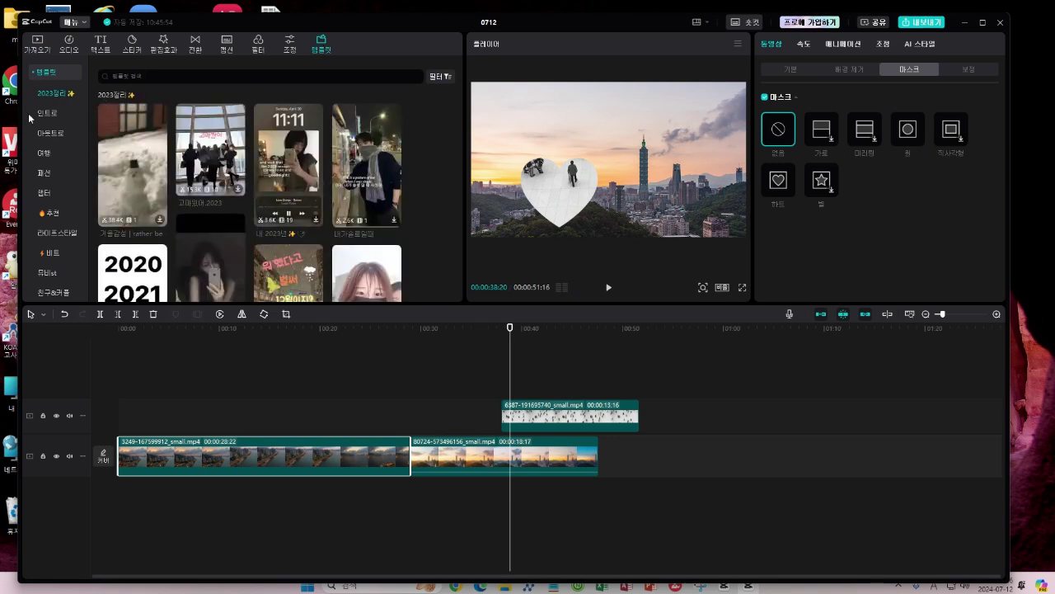
left_click(80, 116)
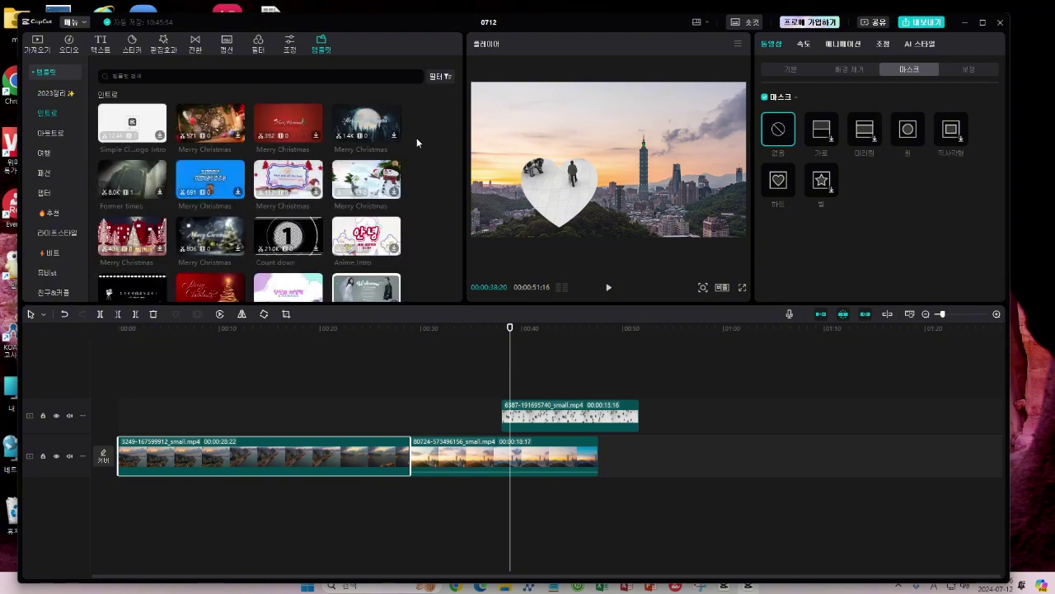
scroll(423, 156, "down", 3)
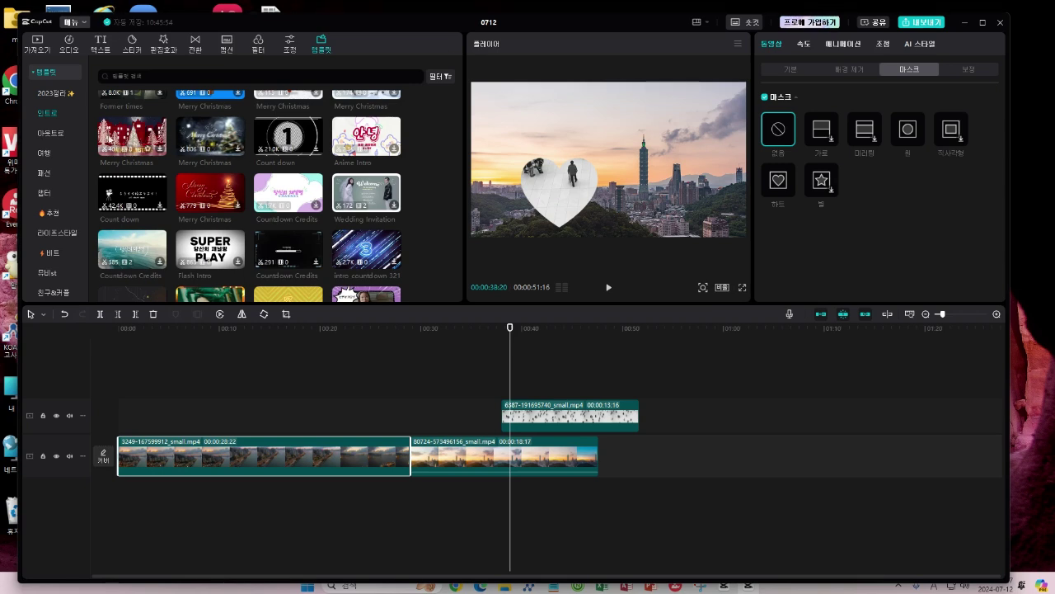
mouse_move(116, 133)
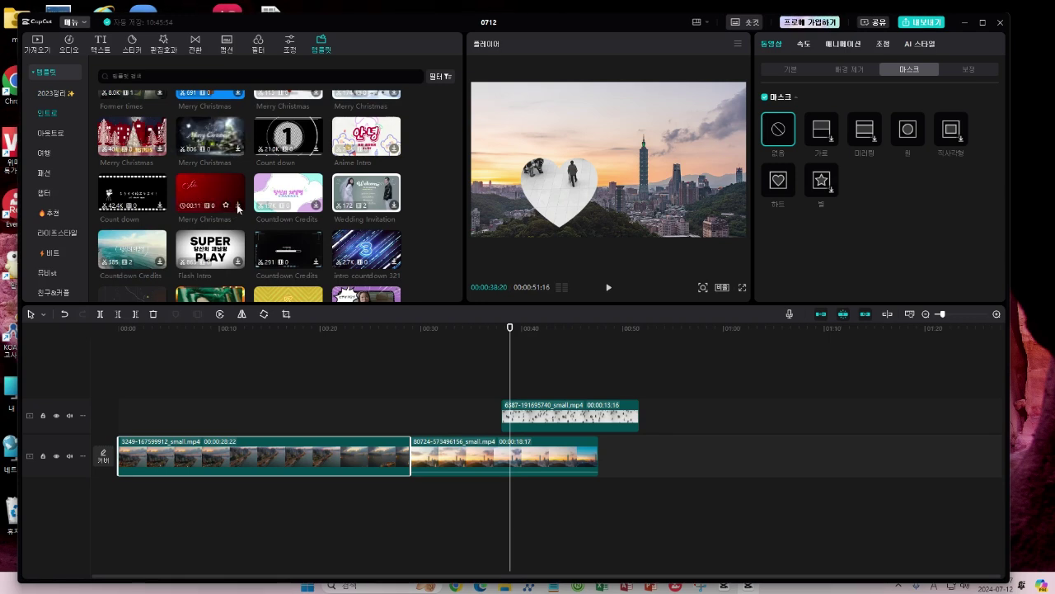
left_click(120, 370)
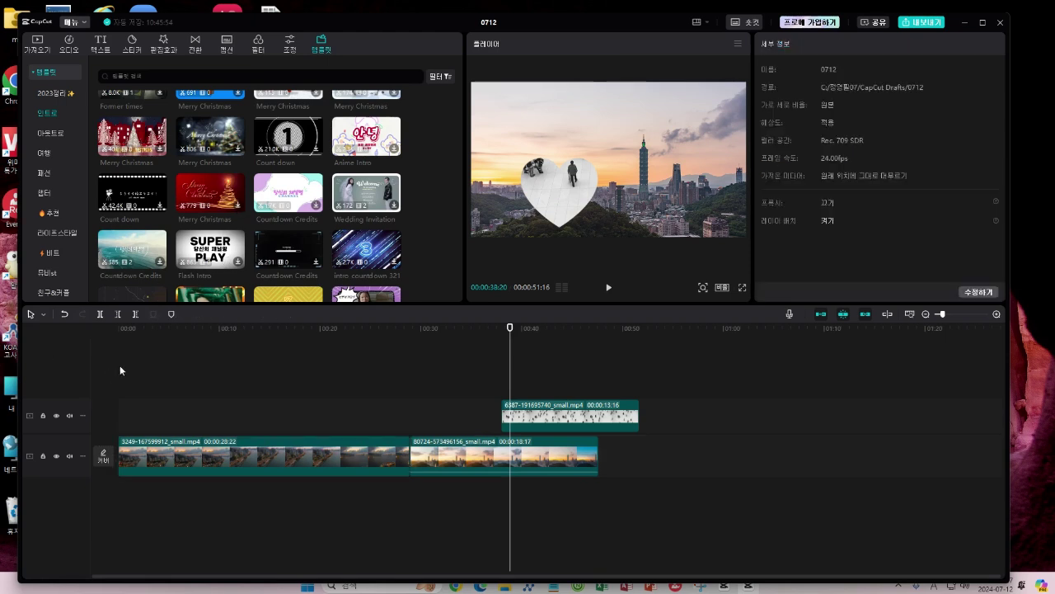
left_click(119, 369)
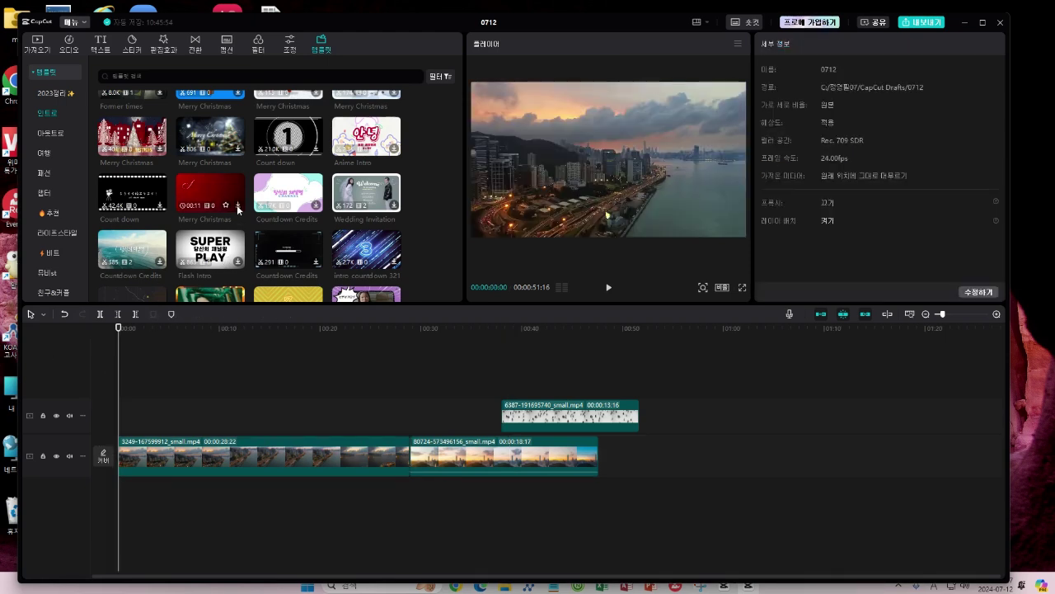
Try the red Merry Christmas intro template with the golden tree at the start of the main track, and delete it
left_click(237, 209)
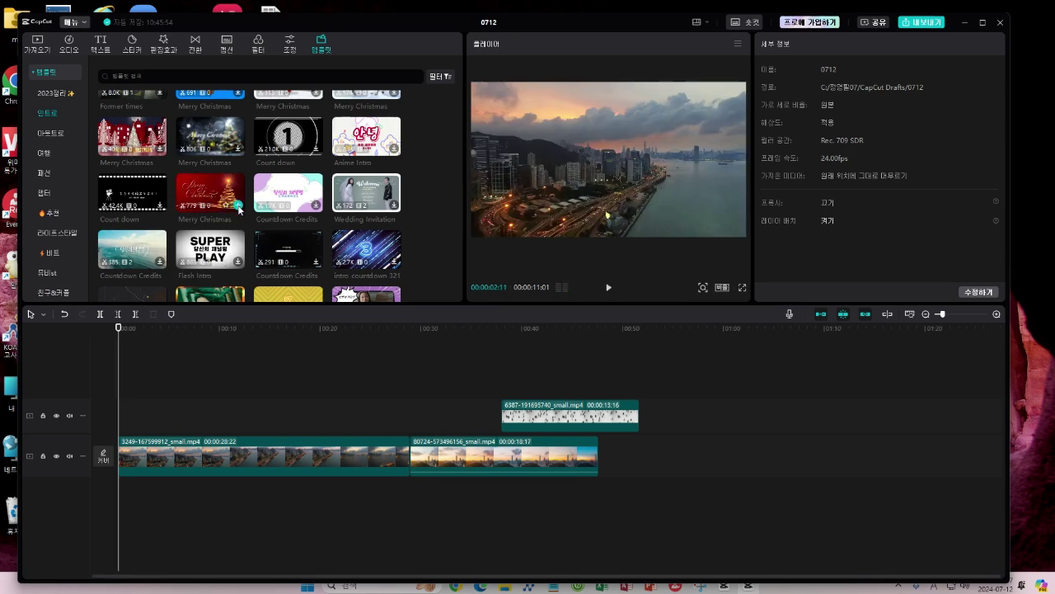
left_click(238, 205)
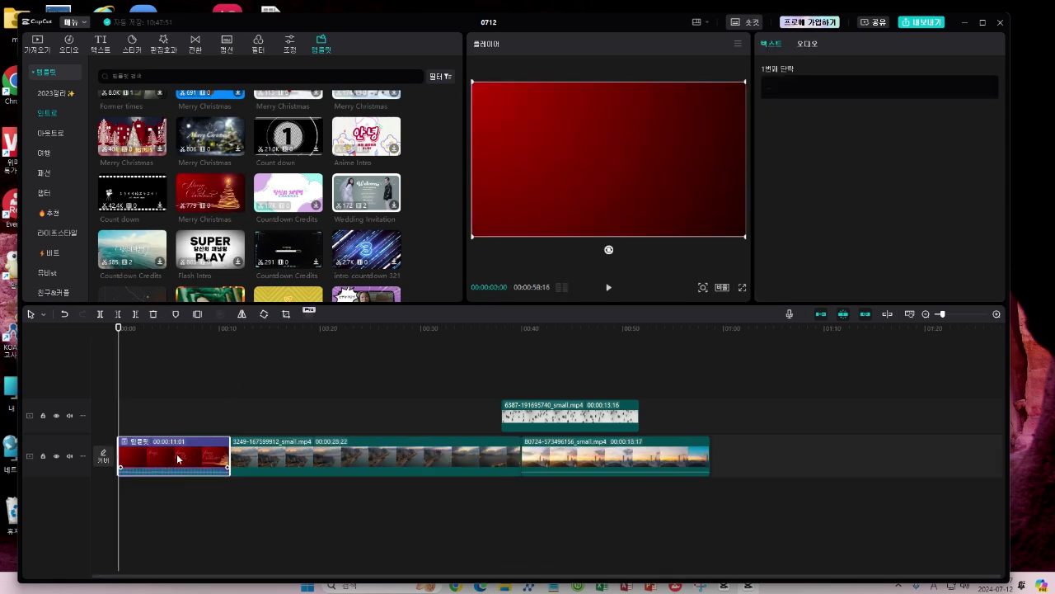
left_click(180, 406)
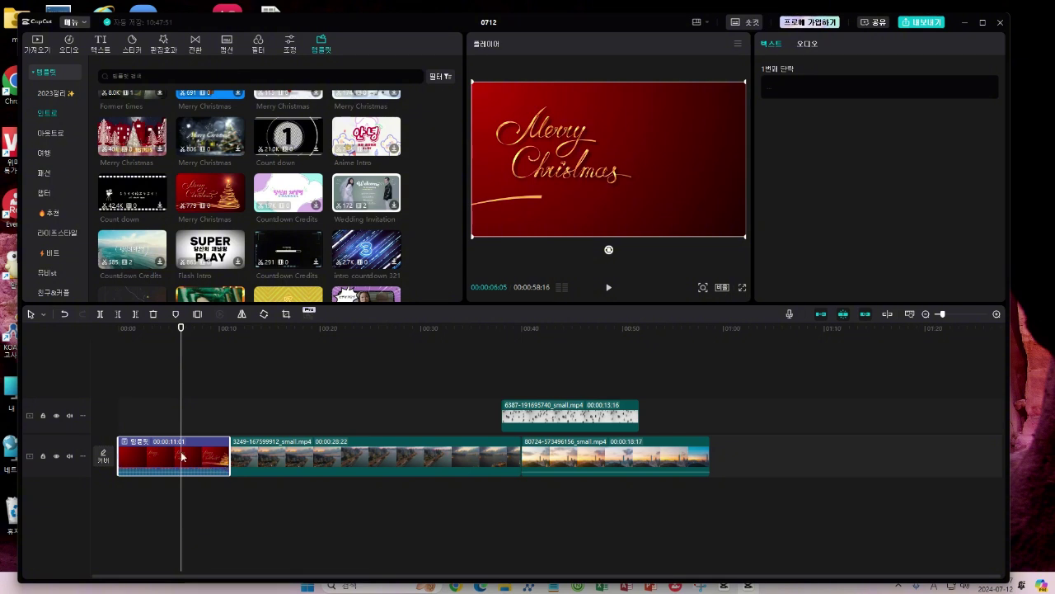
left_click(180, 451)
left_click(212, 437)
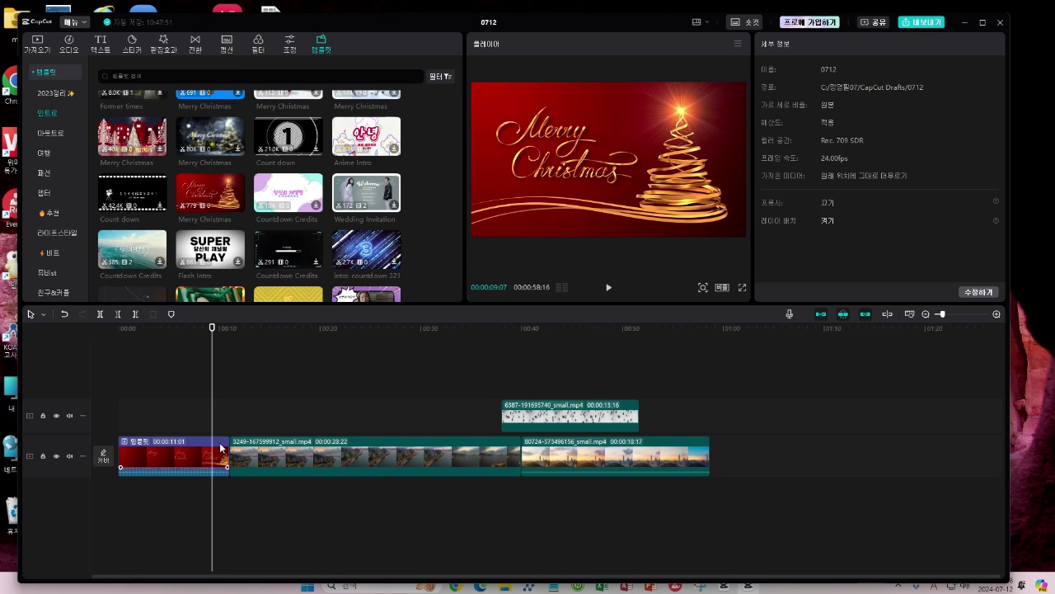
left_click(196, 451)
left_click(172, 462)
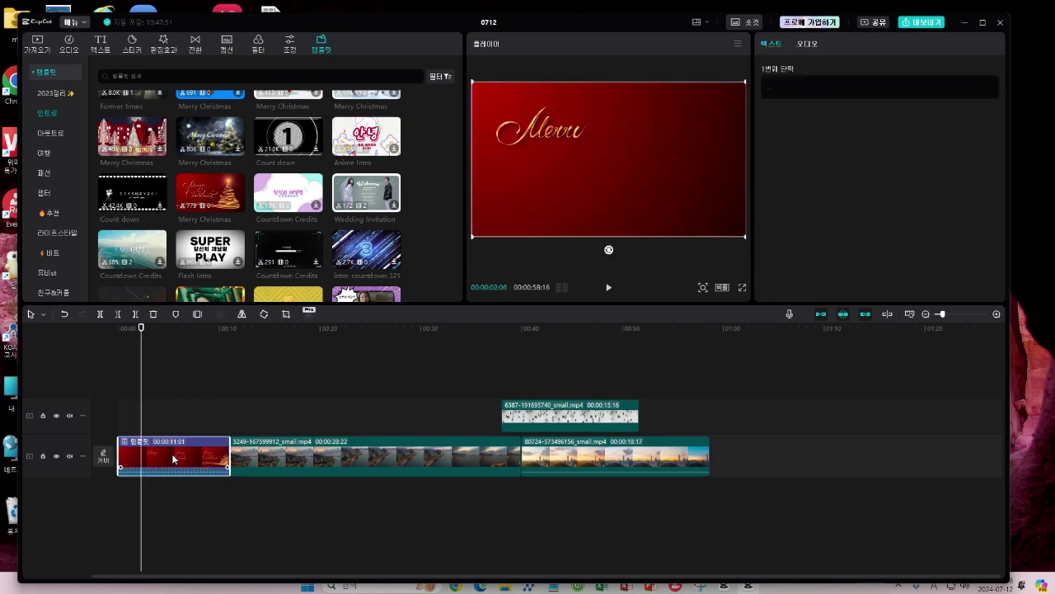
key("Delete")
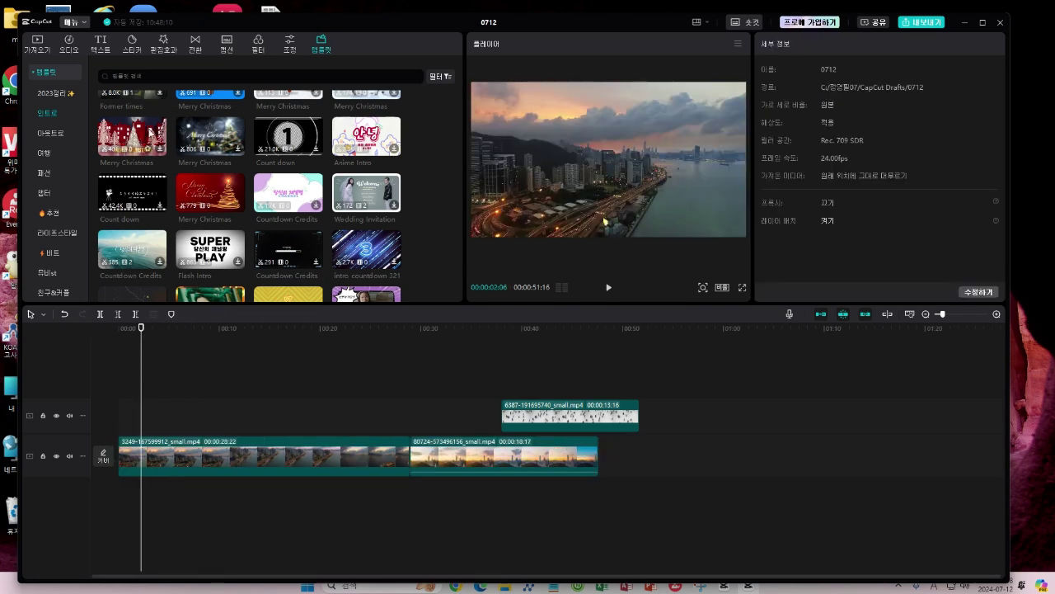
Return the playhead to the start and preview two other Merry Christmas intro templates
key("Home")
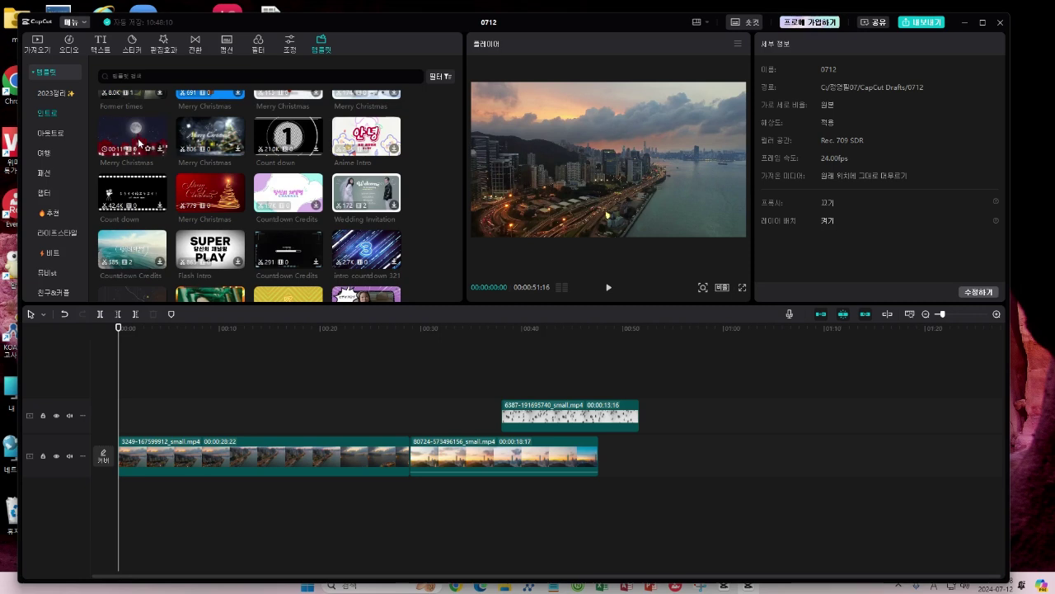
left_click(138, 143)
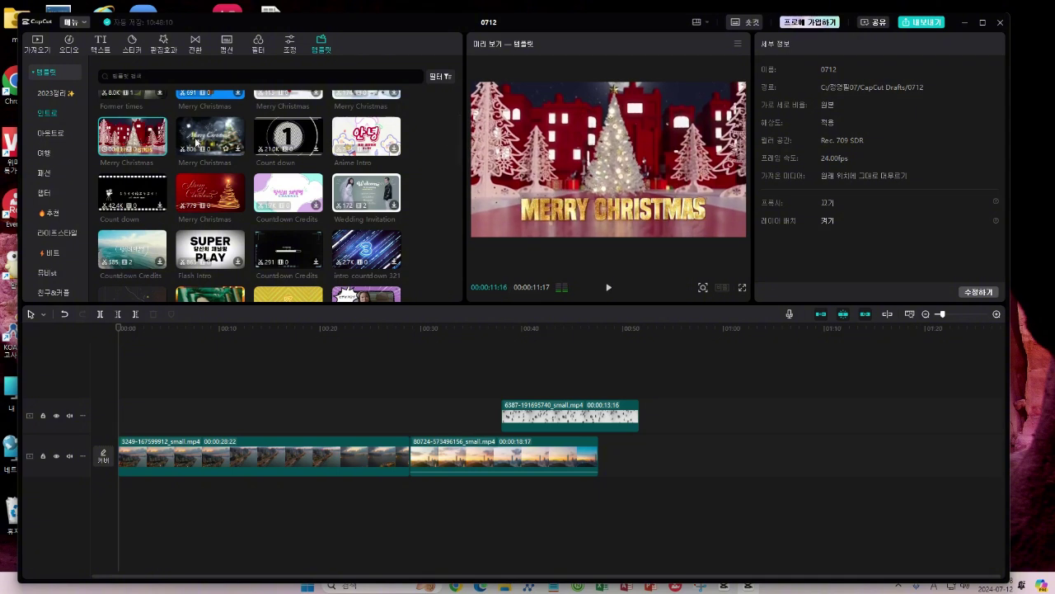
left_click(198, 141)
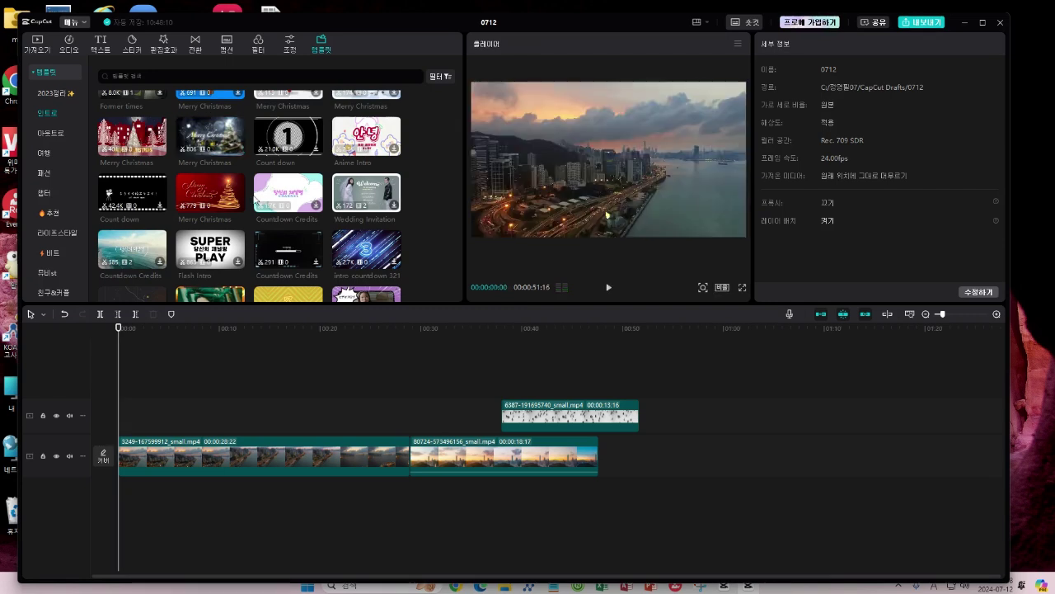
Add the pastel Countdown Credits intro template before the first main-track clip and select it on the timeline
left_click(319, 211)
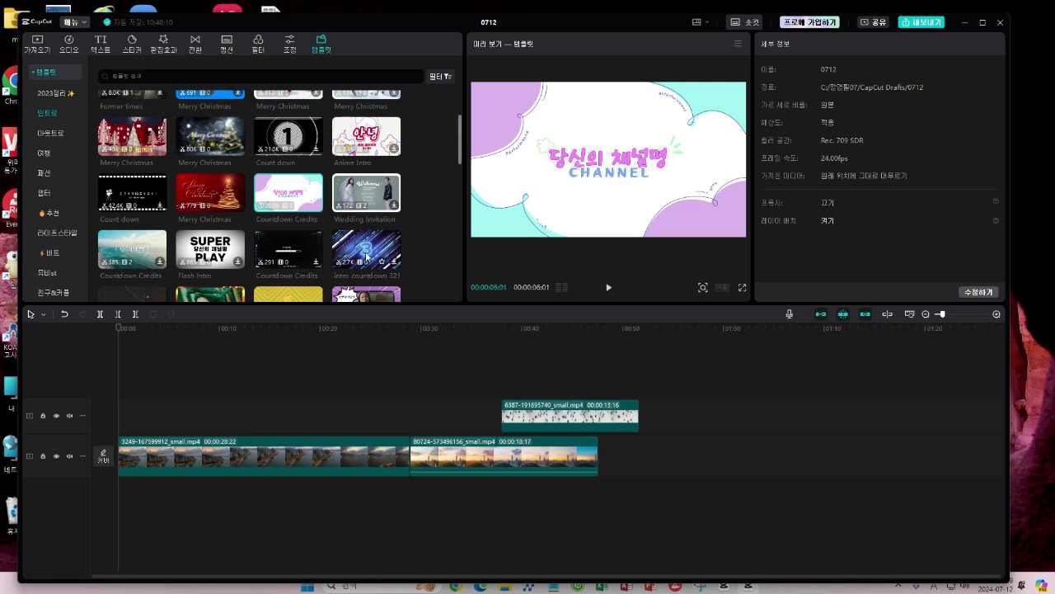
left_click(316, 205)
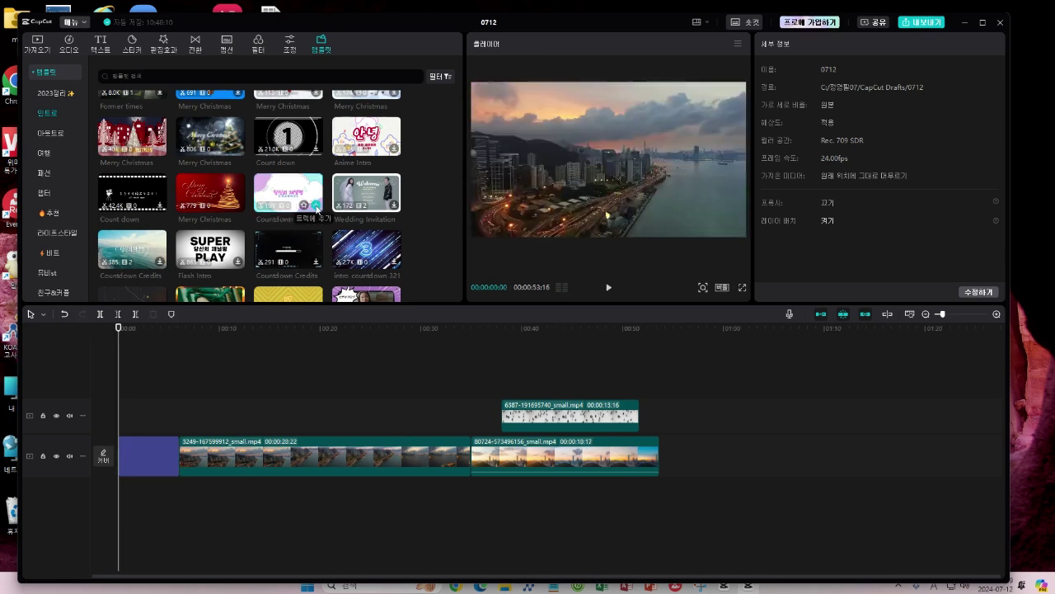
left_click(159, 405)
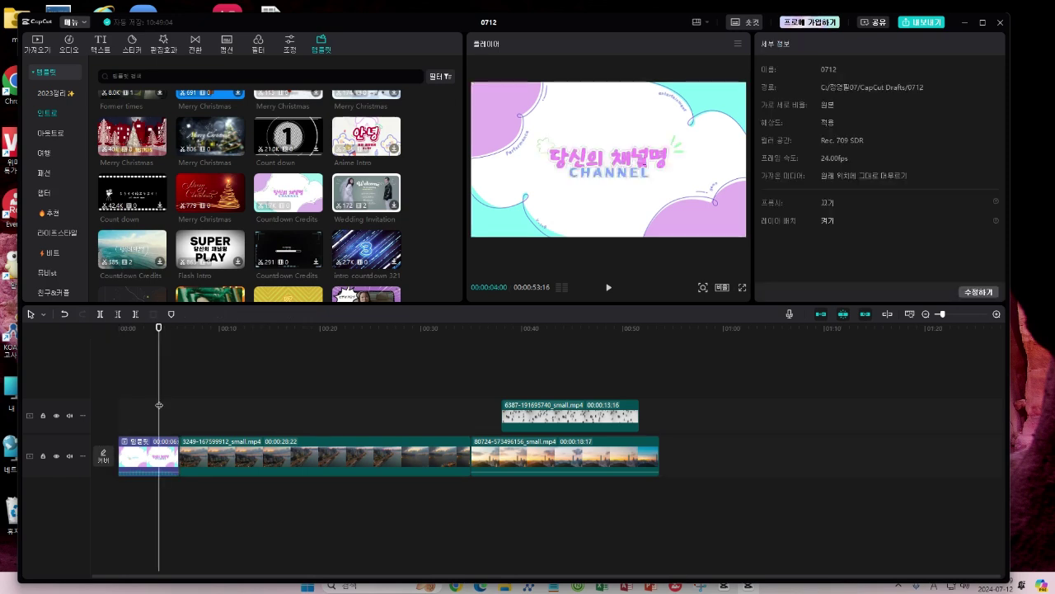
left_click(159, 456)
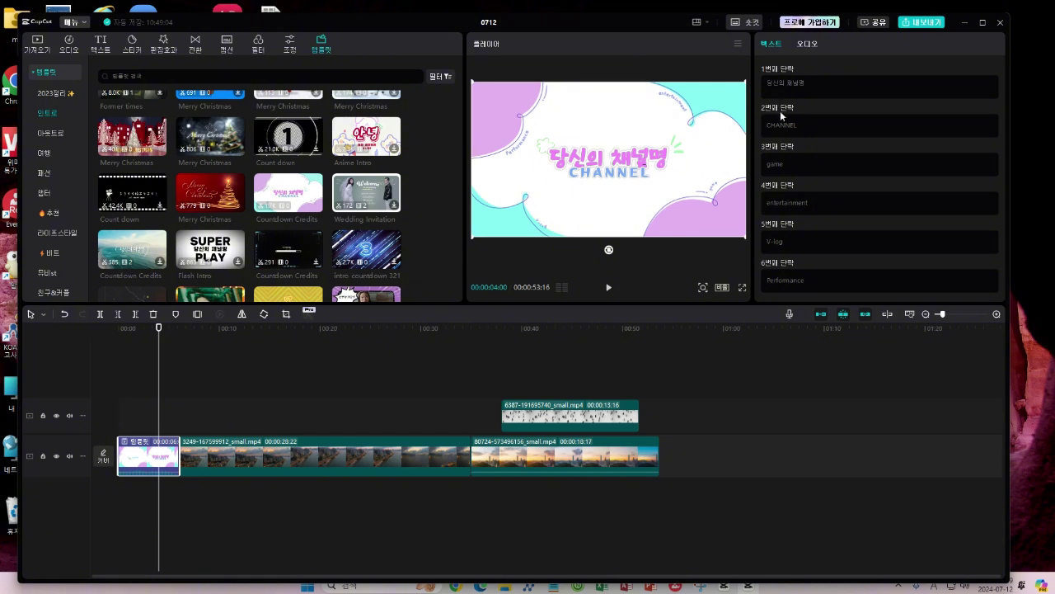
Replace the intro template's first text paragraph with "유튜브채널 만들기"
left_click(785, 83)
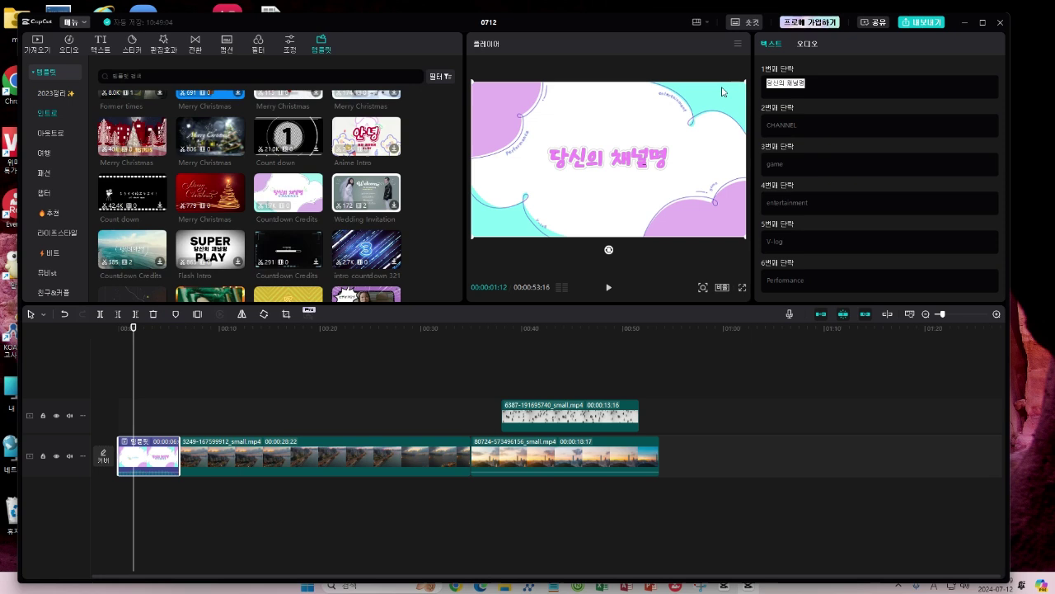
type("dbxb")
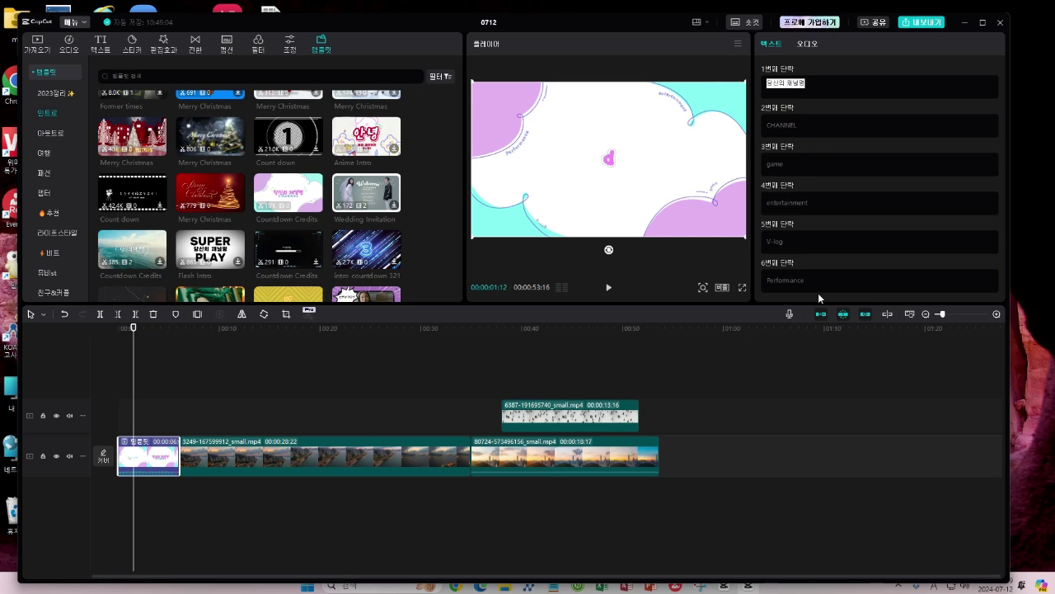
type("qmxmrrk")
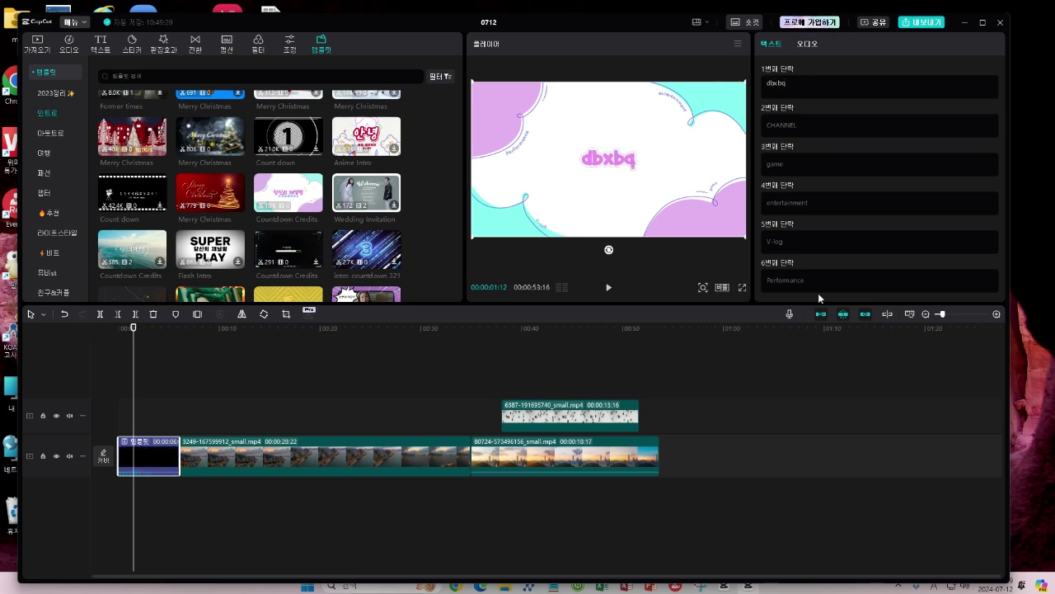
key("BackSpace")
key("BackSpace")
key("BackSpace")
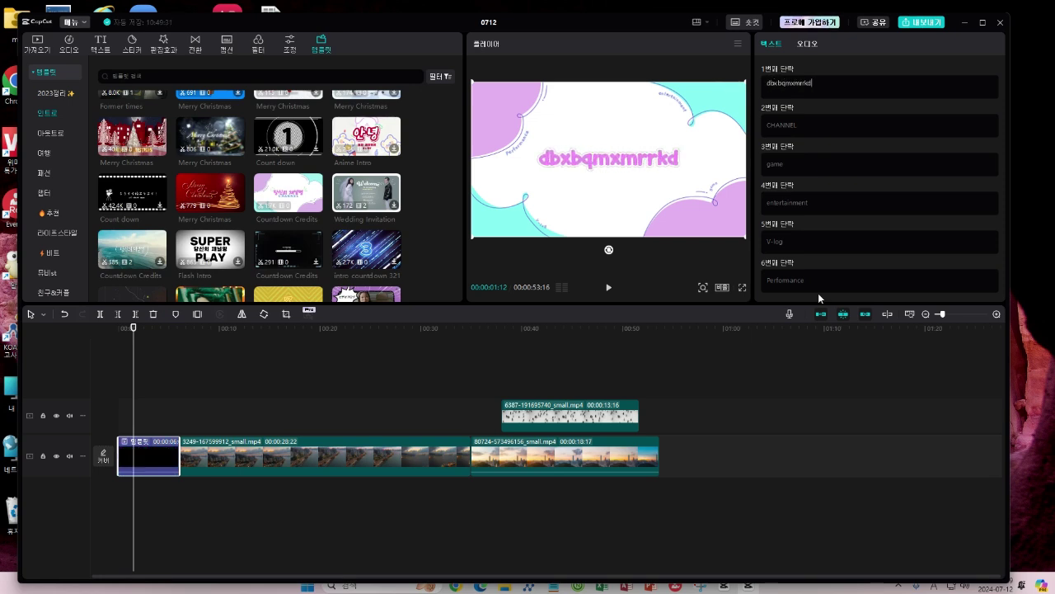
key("BackSpace")
key("BackSpace")
key("BackSpace")
key("BackSpace")
key("BackSpace")
key("BackSpace")
key("BackSpace")
key("BackSpace")
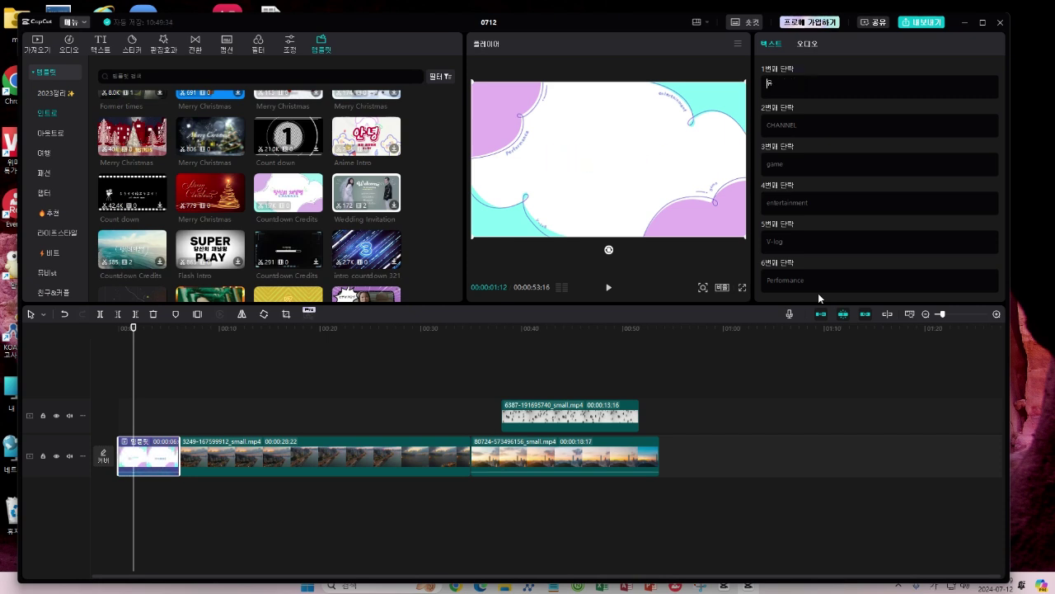
type("유튜브")
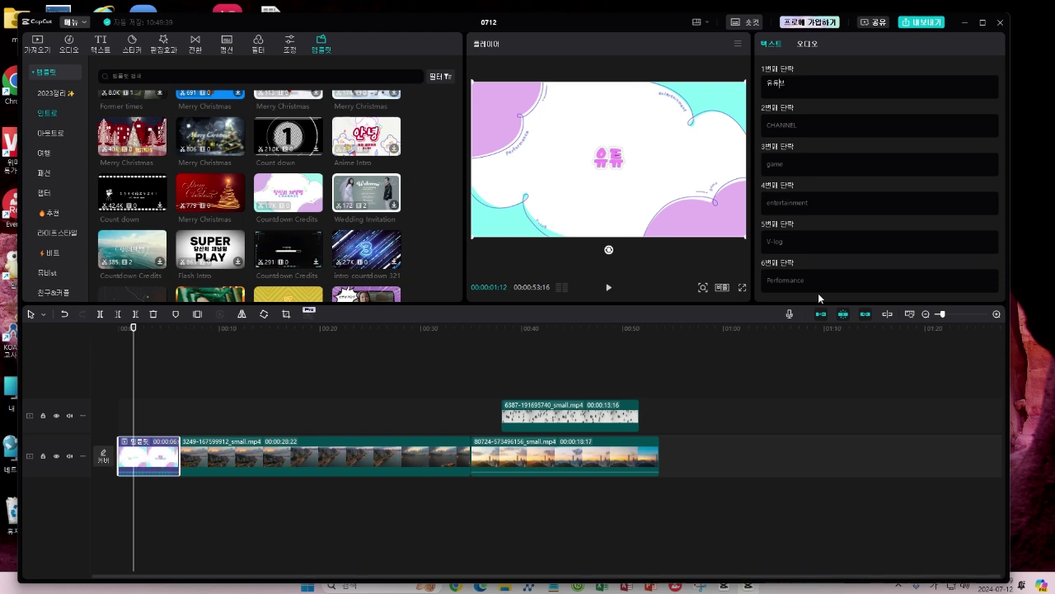
type("채널")
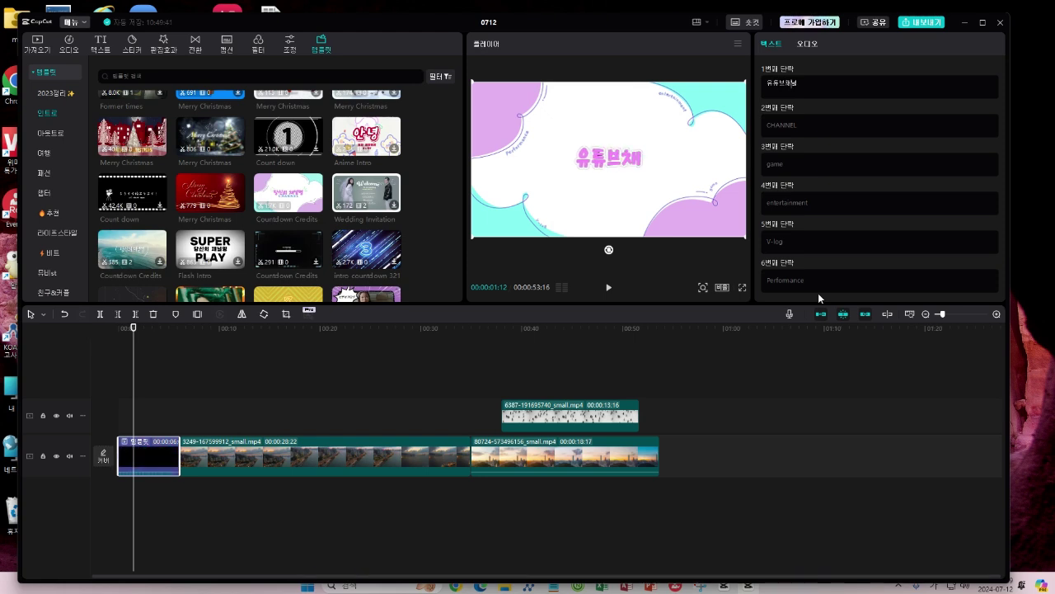
type(" 만들기")
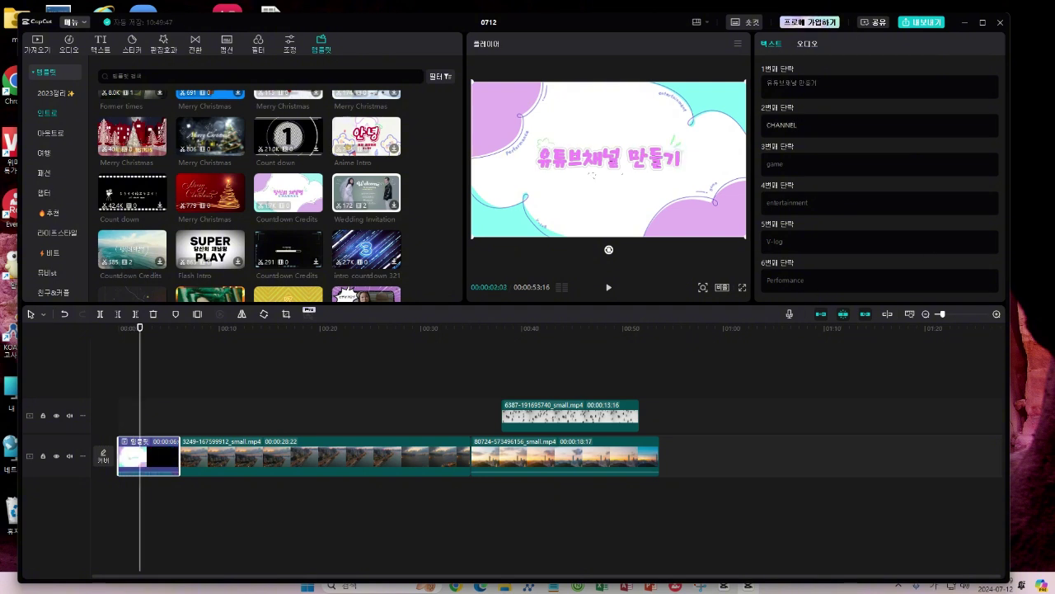
Replace the template's second text paragraph, CHANNEL, with the channel creator's name
left_click(645, 180)
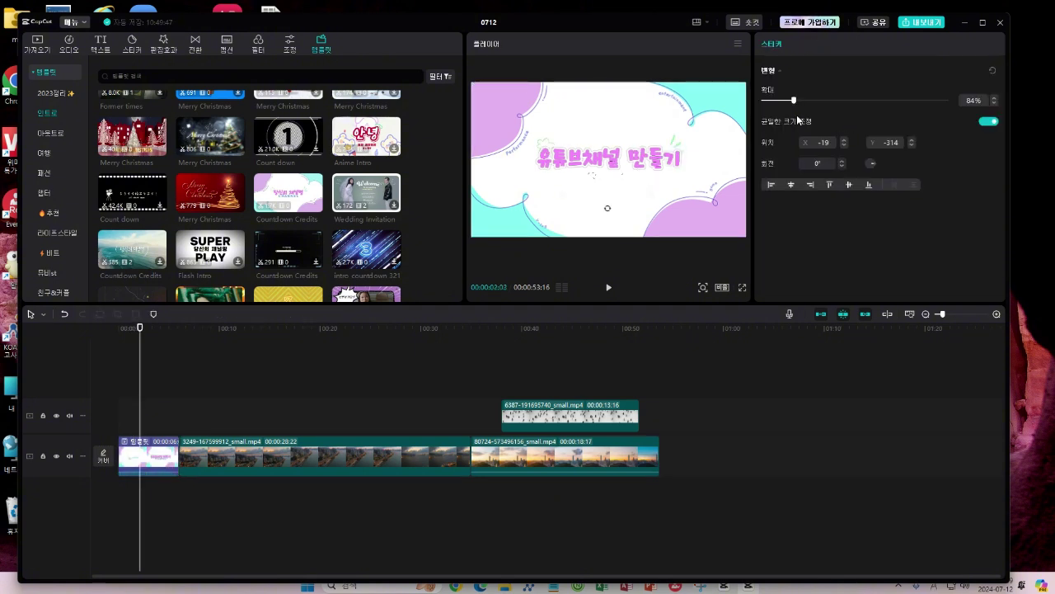
left_click(125, 442)
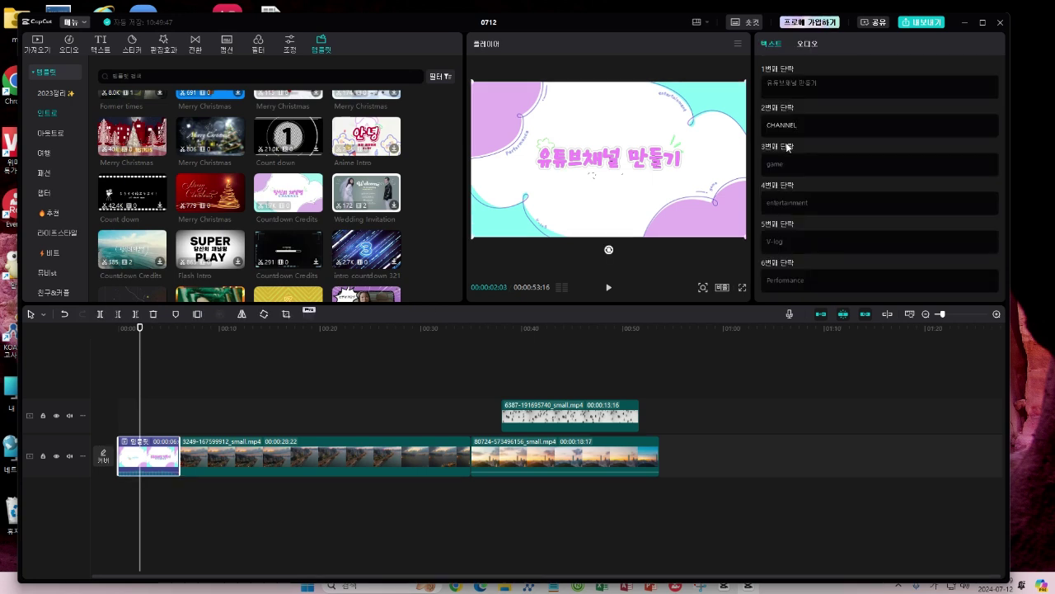
type("ㅅ")
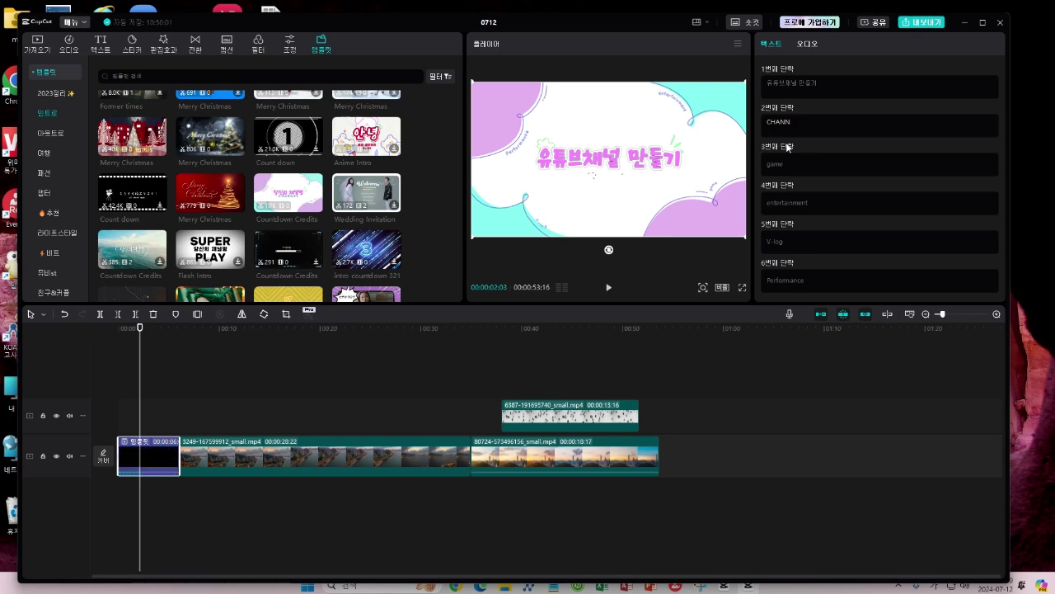
key("BackSpace")
key("BackSpace")
key("BackSpace")
key("BackSpace")
key("BackSpace")
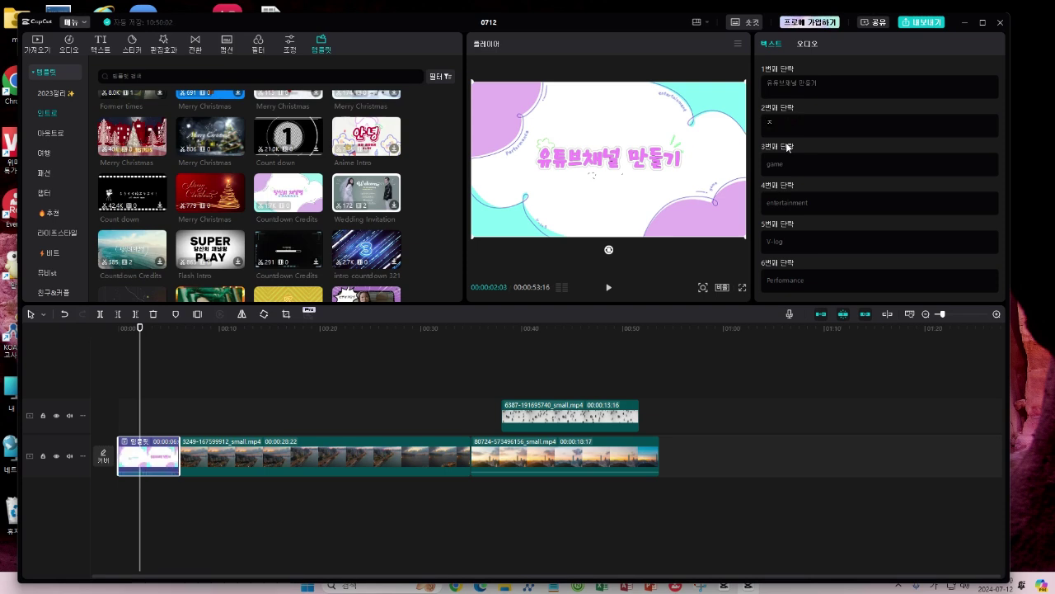
type("채널명")
Replace the template's third text paragraph, "game", with a two-syllable Korean word
left_click(779, 163)
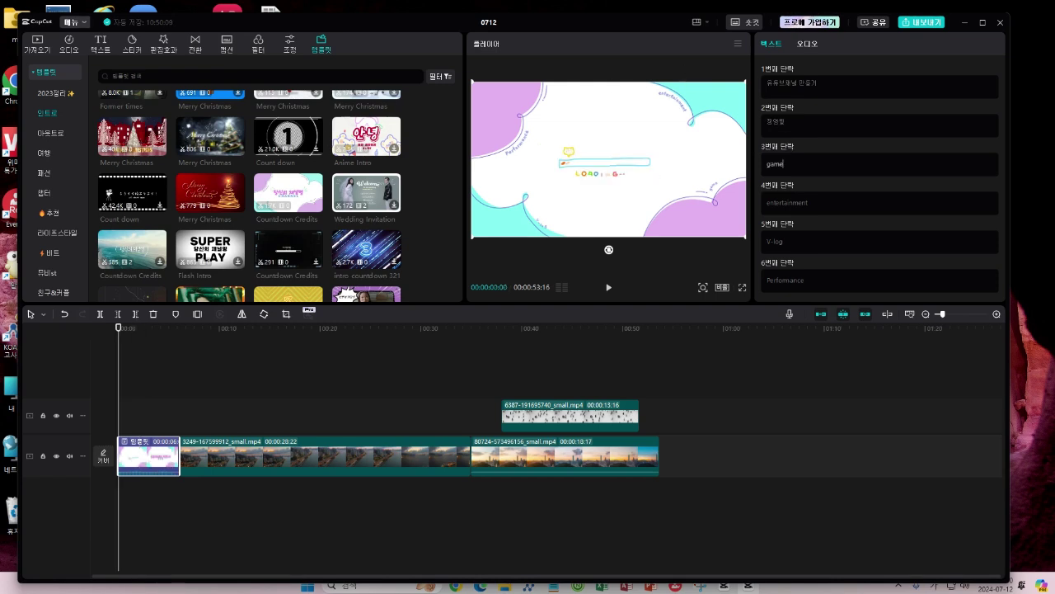
key("ctrl+a")
type("아미")
key("BackSpace")
key("BackSpace")
type("뫼")
Replace the template's fourth text paragraph, "entertainment", with "여행"
left_click_drag(811, 202, 723, 204)
key("BackSpace")
key("BackSpace")
key("BackSpace")
key("BackSpace")
key("BackSpace")
key("BackSpace")
key("BackSpace")
key("BackSpace")
key("BackSpace")
key("BackSpace")
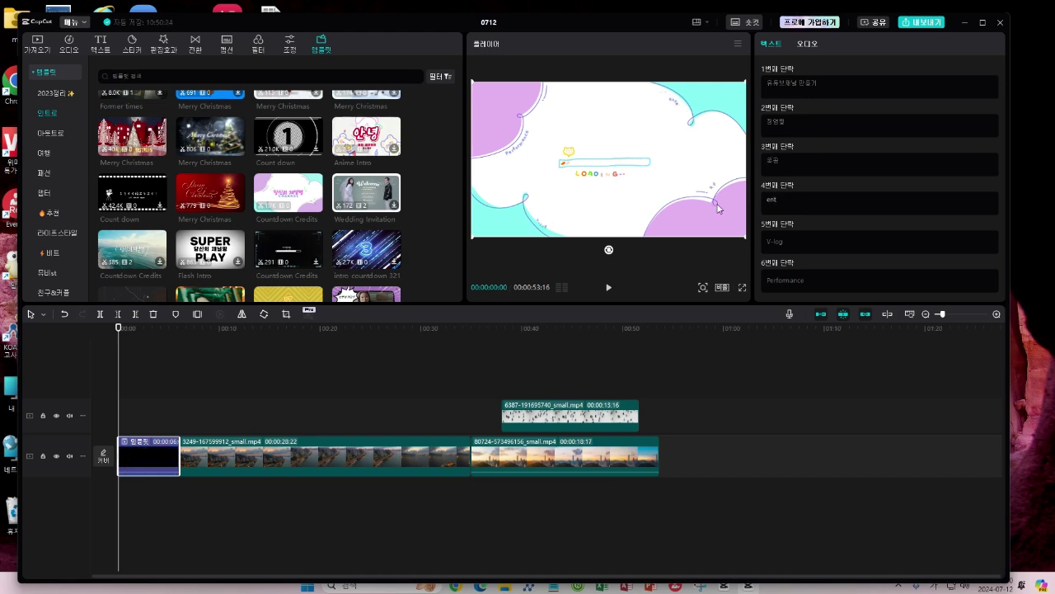
key("BackSpace")
key("BackSpace")
key("BackSpace")
type("여")
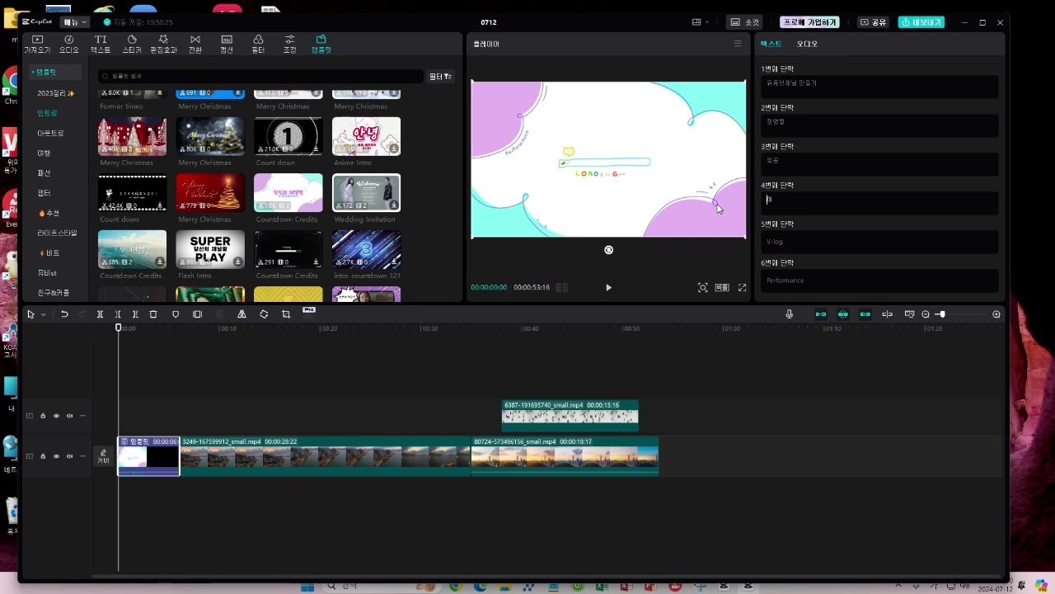
type("행")
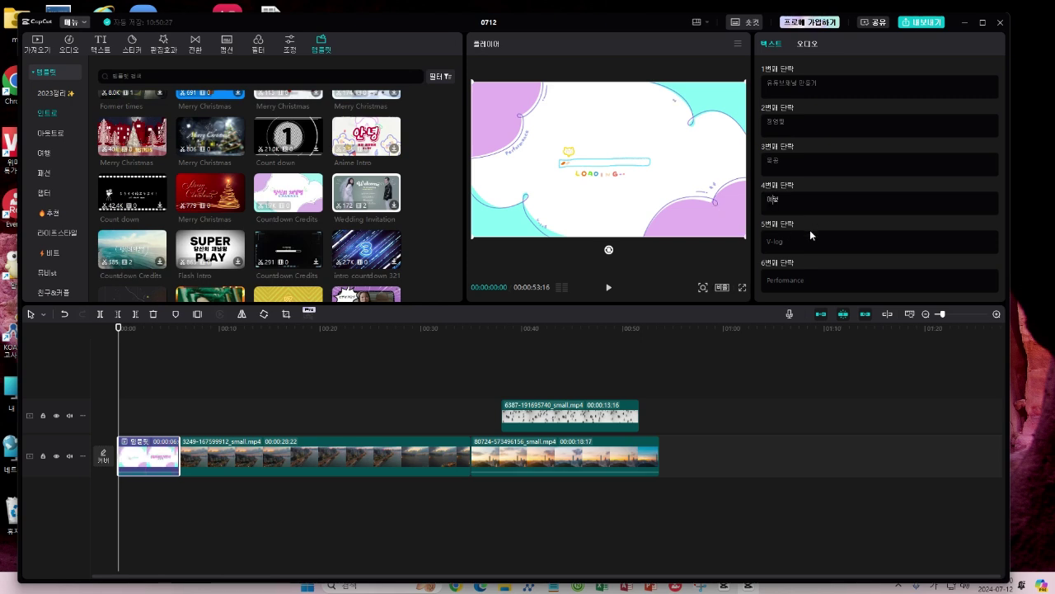
Replace the intro template's sixth text paragraph, Performance, with "신난다"
left_click(784, 242)
left_click(780, 161)
left_click(808, 281)
key("ctrl+a")
type("신")
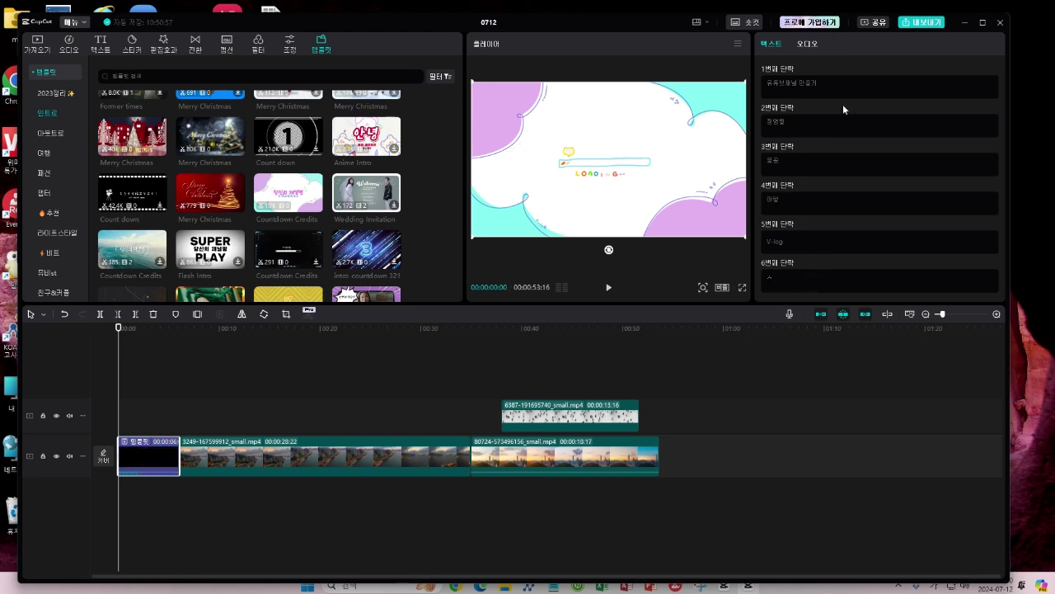
type("나다")
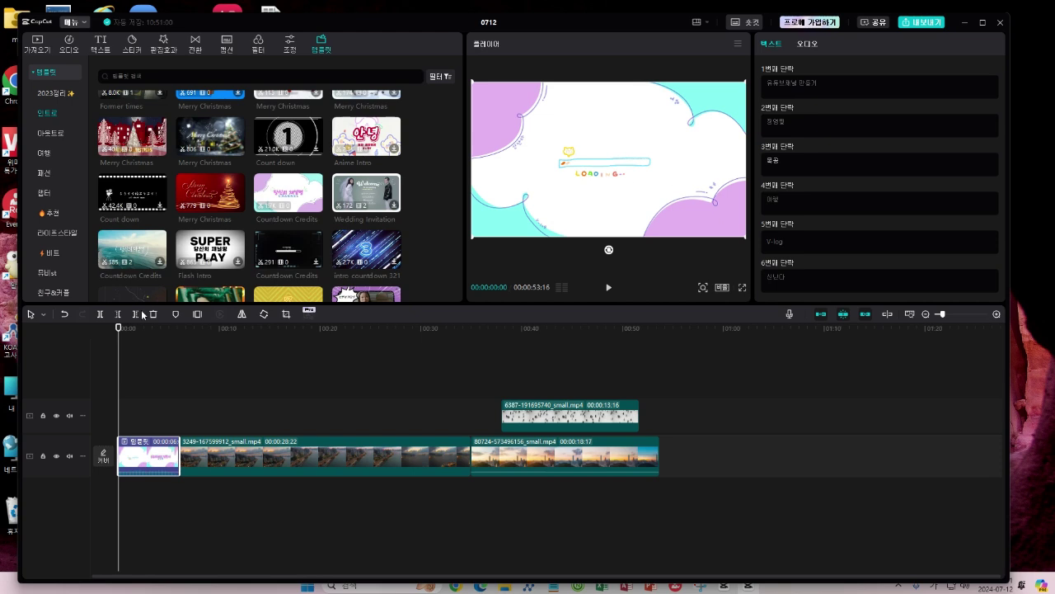
Play and scrub through the customised intro template to check its text, and examine its video and music volume settings
left_click_drag(120, 336, 127, 330)
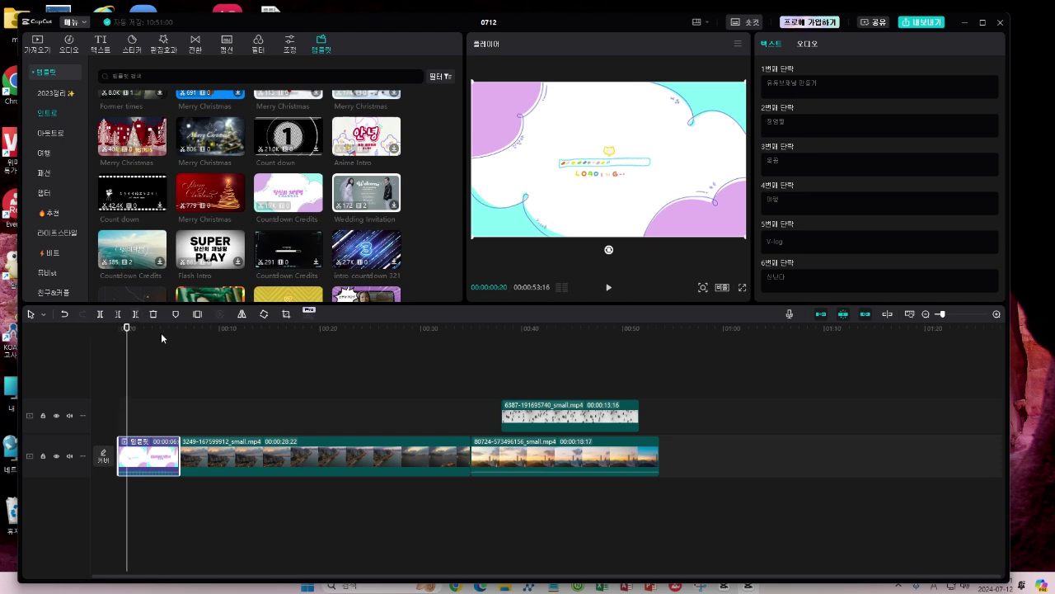
left_click(608, 287)
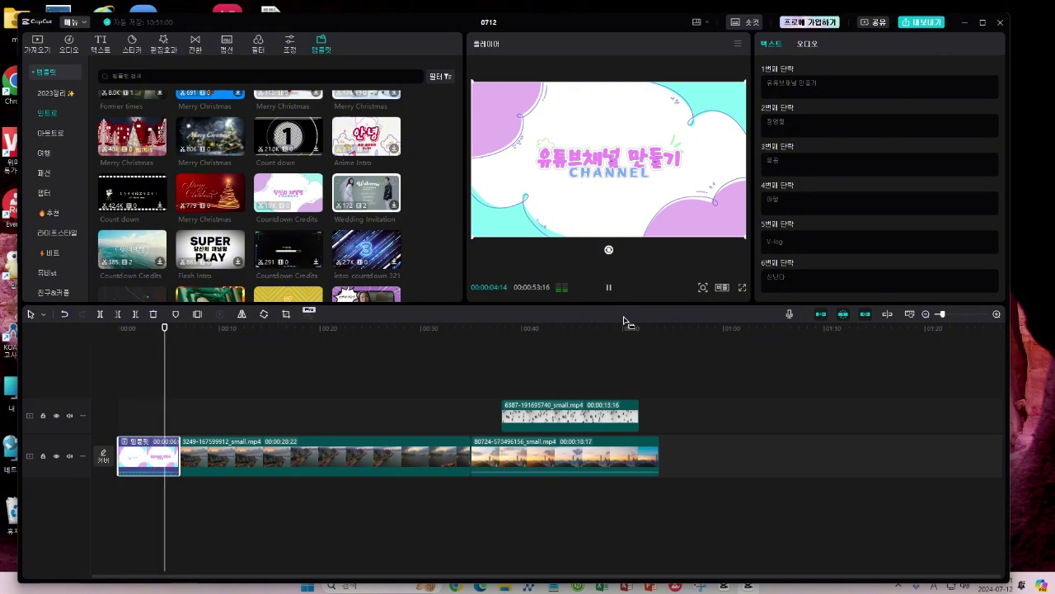
left_click(202, 381)
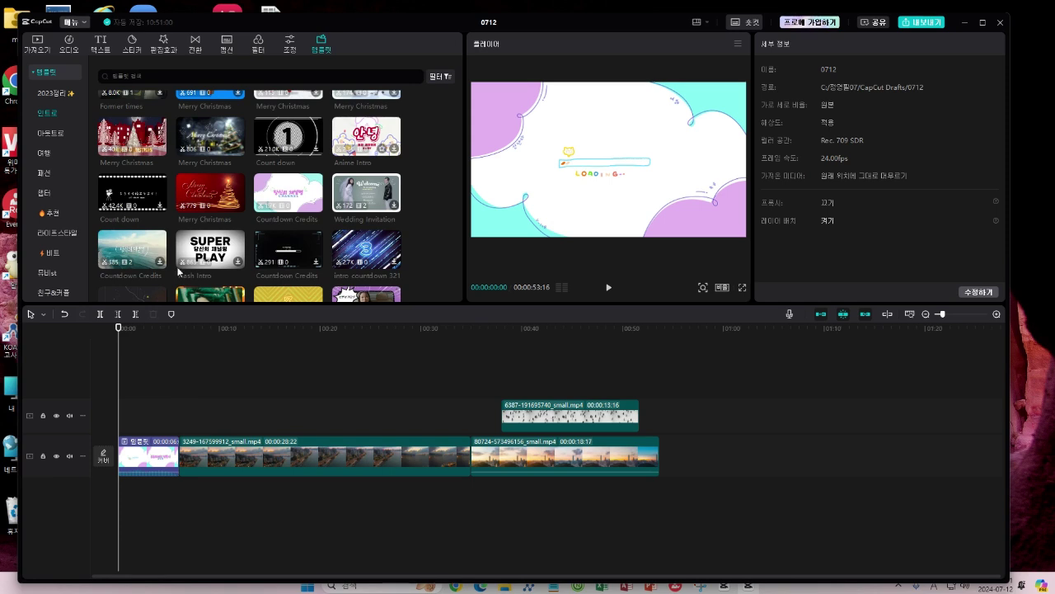
left_click(144, 455)
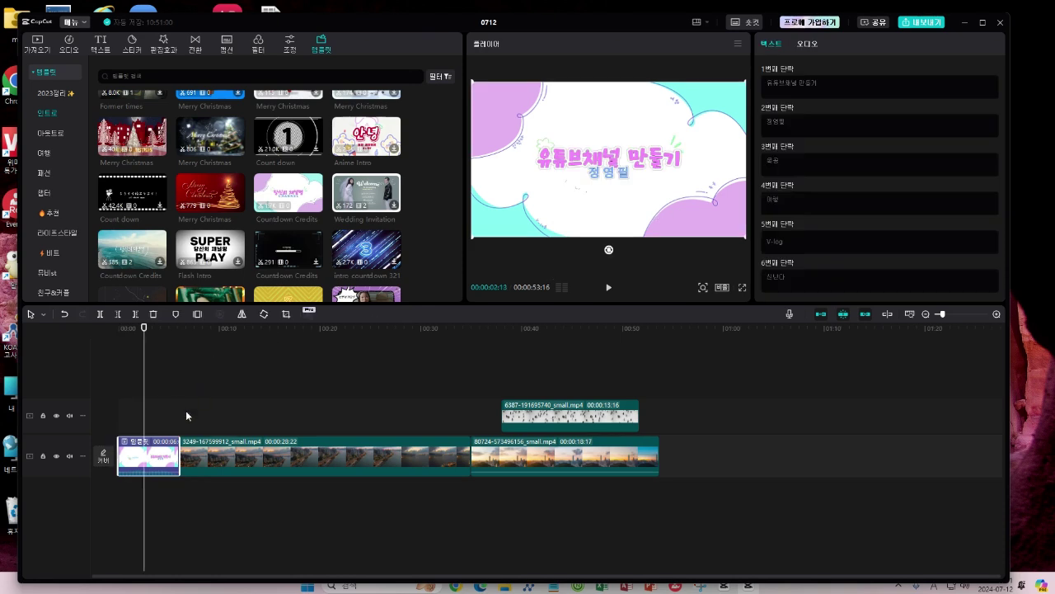
left_click(144, 358)
left_click(808, 47)
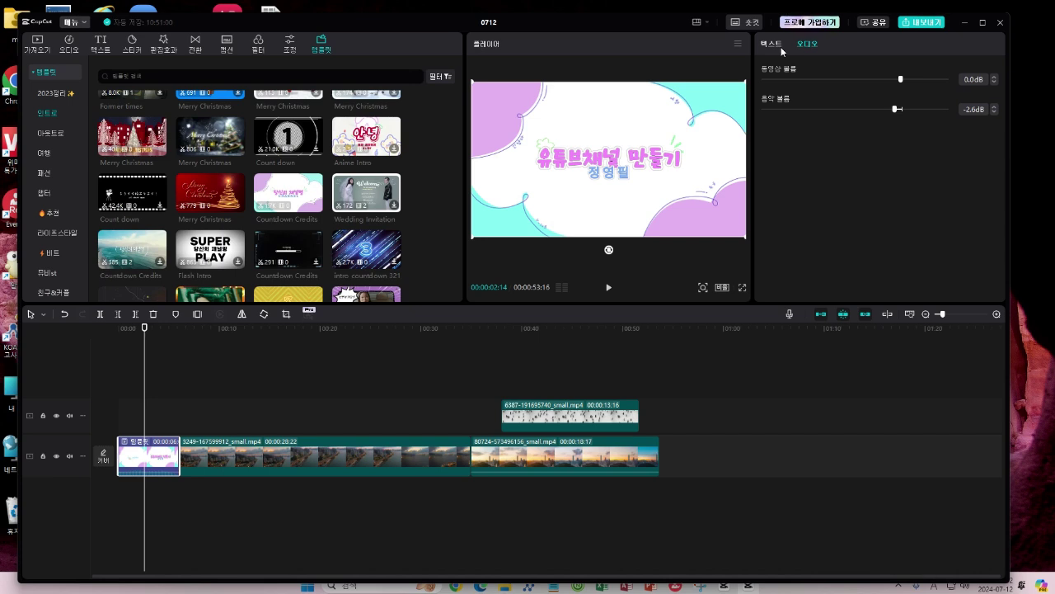
Insert the Wedding Invitation template on the main track directly after the intro template, at 00:00:06:01
mouse_move(360, 188)
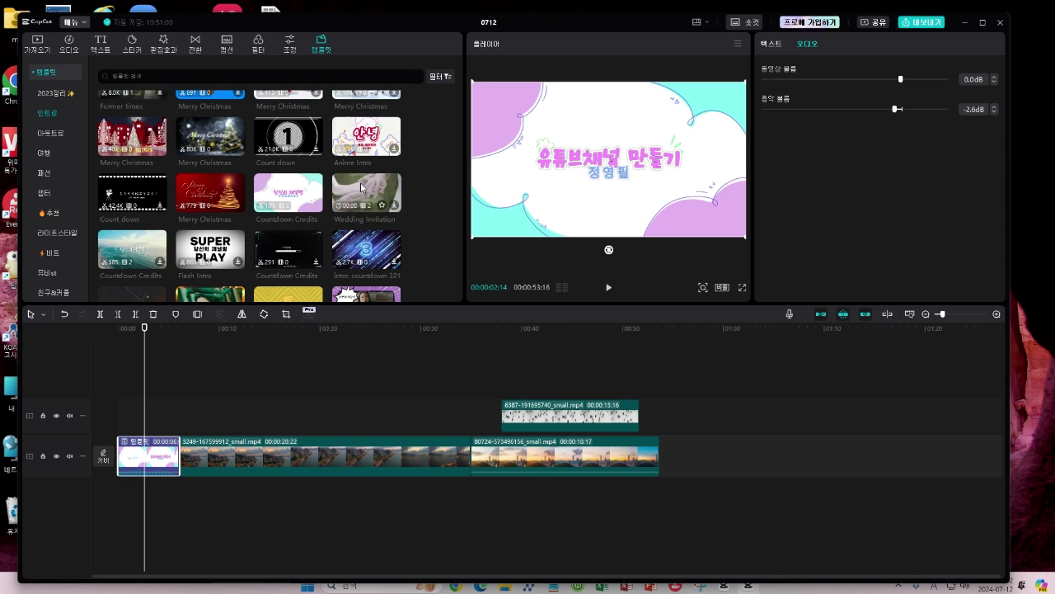
left_click(207, 403)
left_click(394, 210)
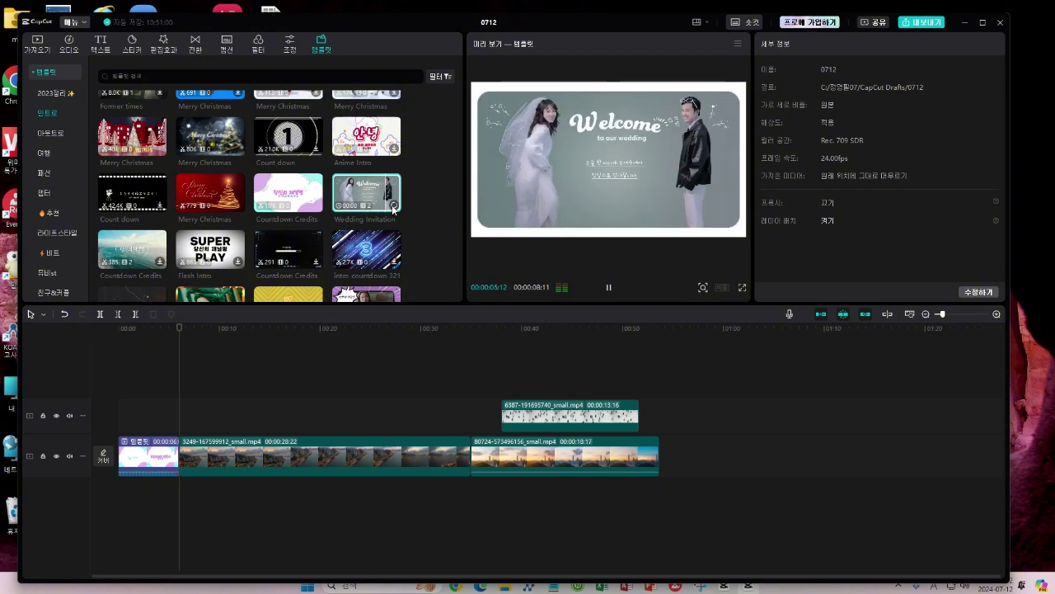
left_click(394, 206)
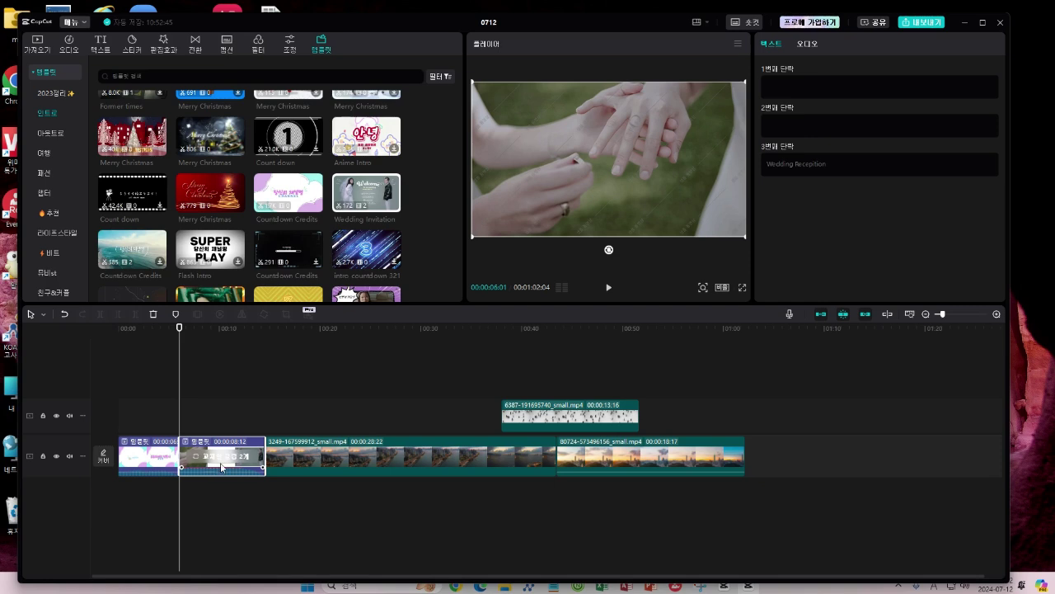
Replace the wedding template's first placeholder, the 1.6 s one, with the video file 생에첫동영상편집작품
left_click(224, 393)
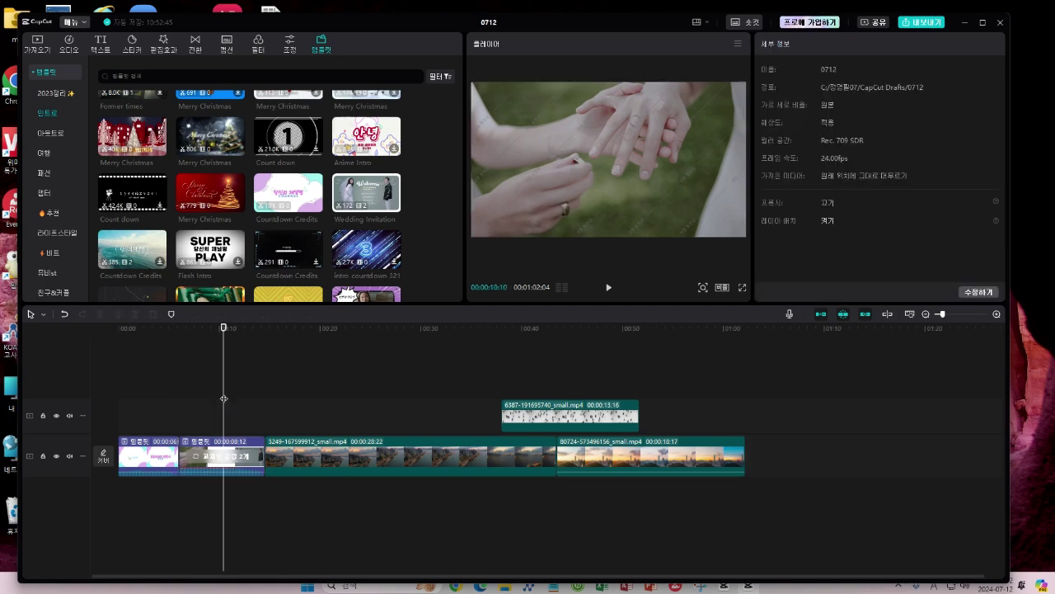
left_click(221, 461)
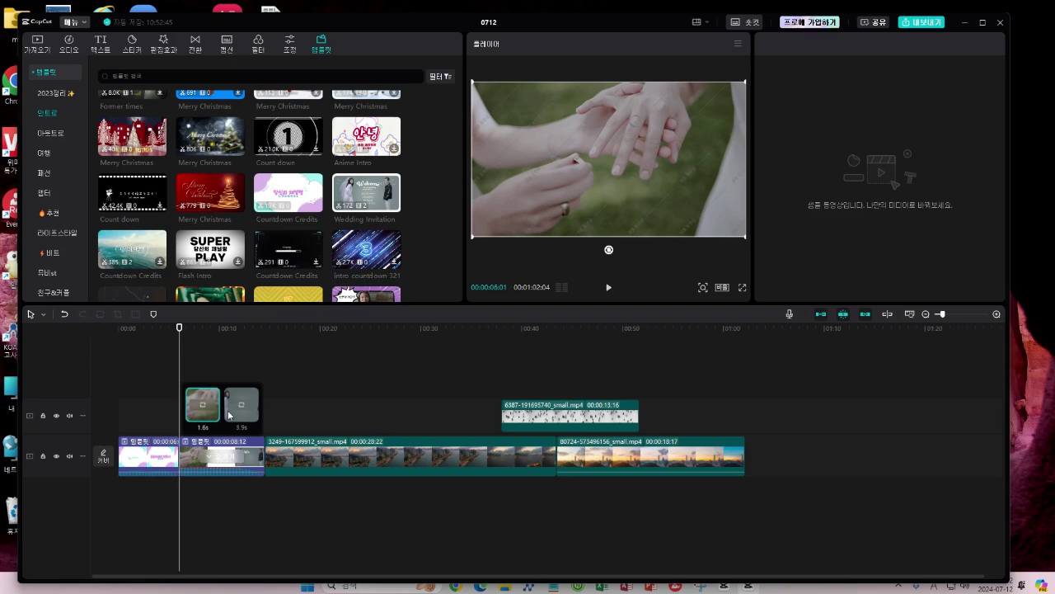
mouse_move(204, 407)
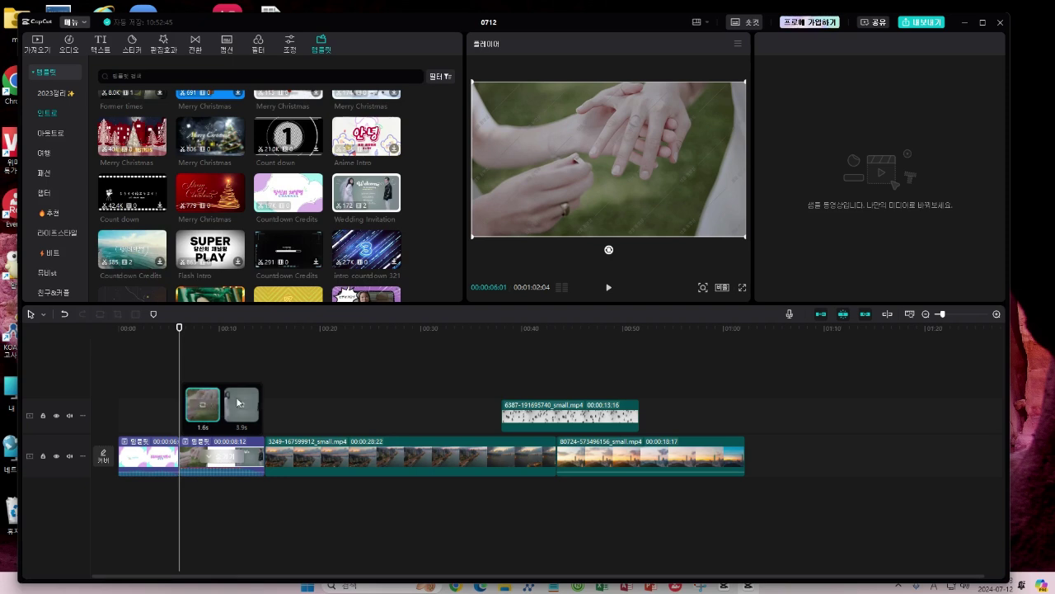
mouse_move(246, 409)
left_click(202, 406)
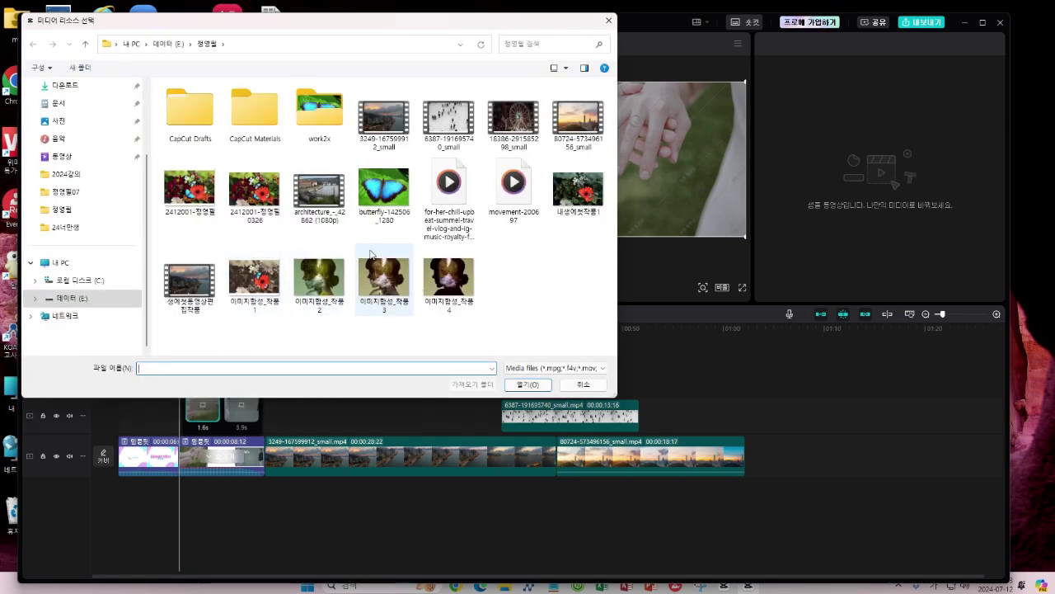
left_click(198, 282)
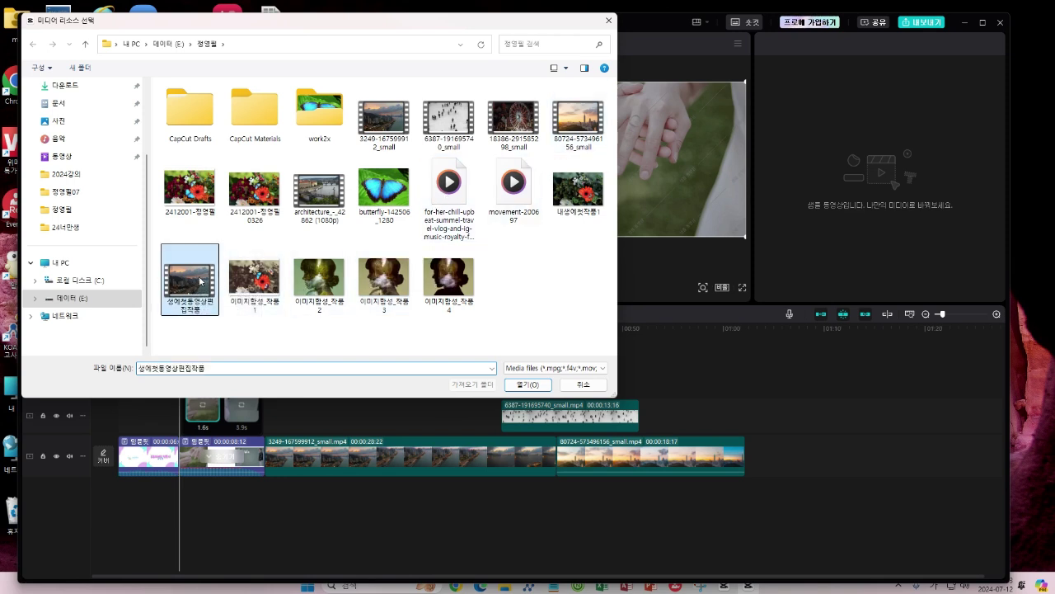
left_click(521, 384)
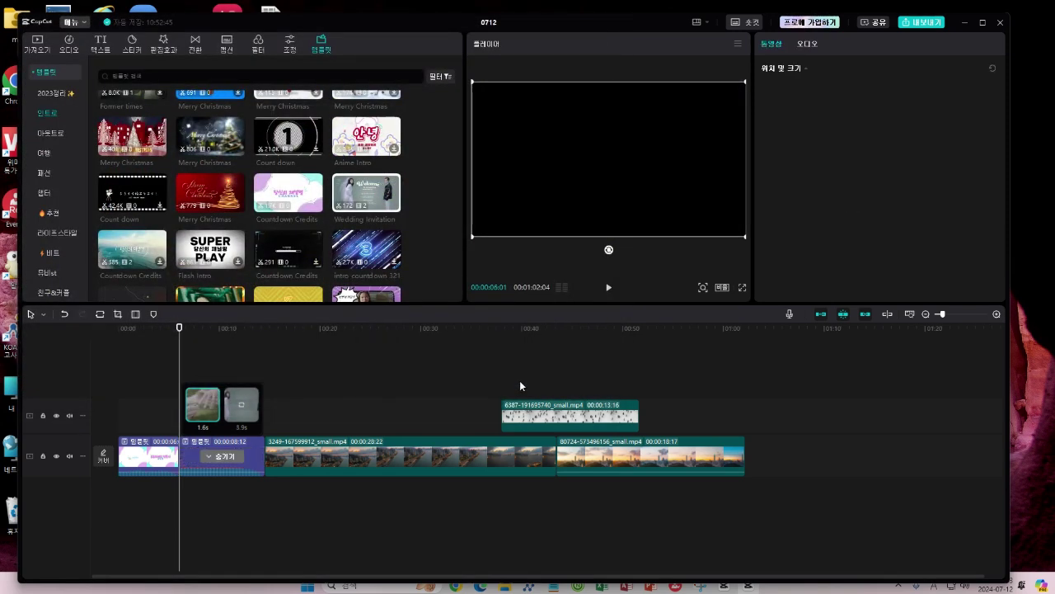
Add the imported music movement-200697.mp3 on an audio track below the video, starting just after the intro template
mouse_move(205, 412)
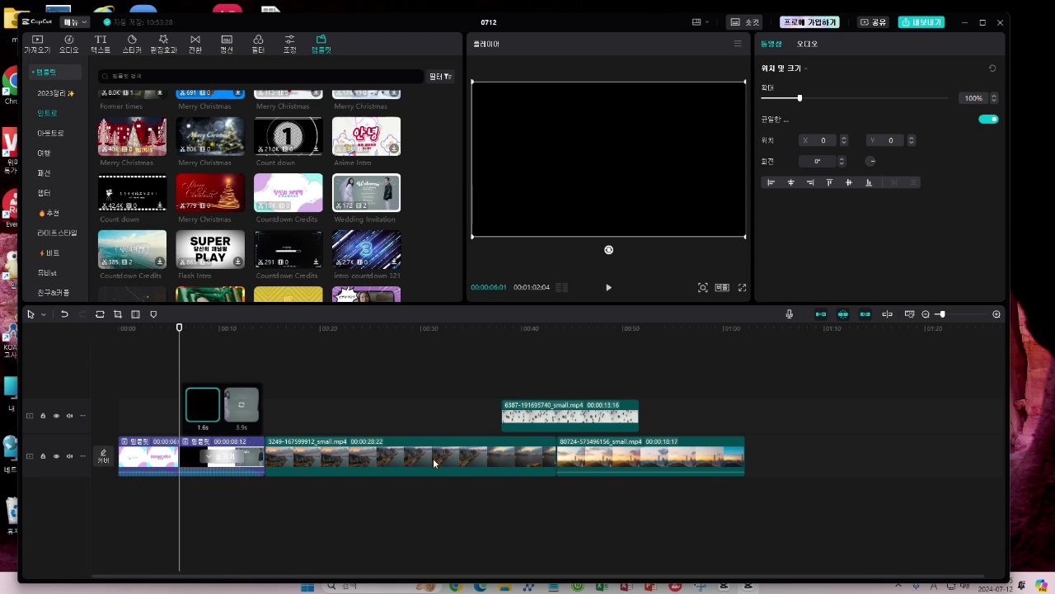
left_click(343, 461)
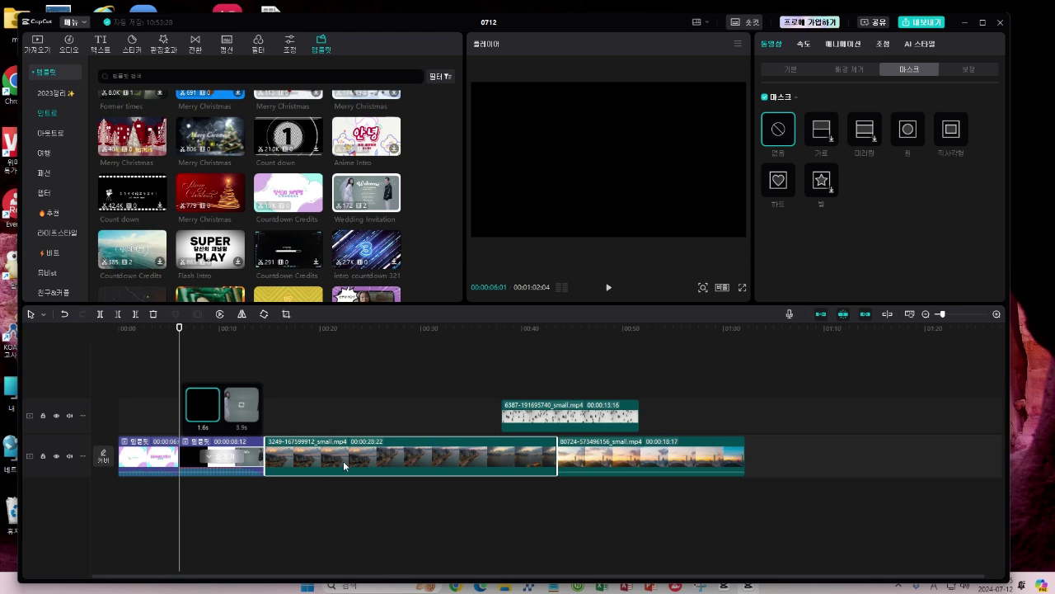
left_click(41, 46)
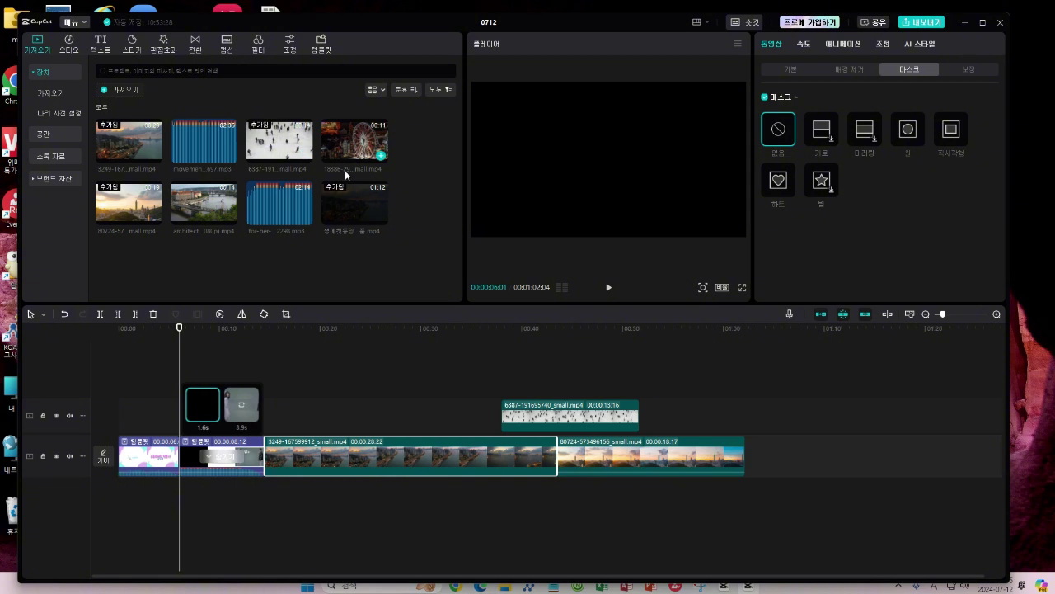
mouse_move(351, 203)
left_click_drag(204, 155, 188, 482)
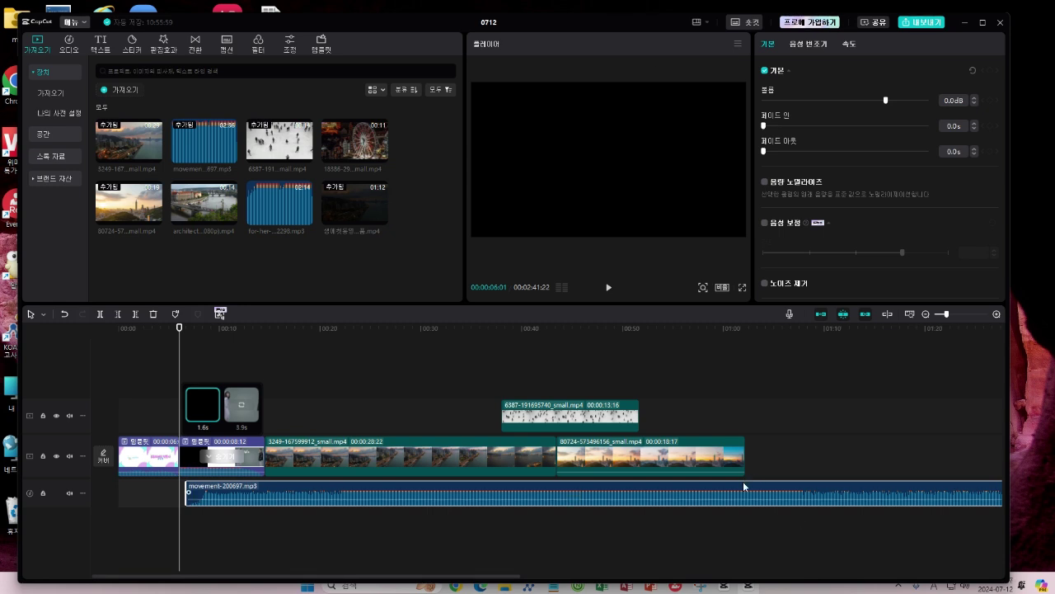
Trim off the part of the music that runs past the end of the last video clip, at 00:01:02:04
left_click(747, 422)
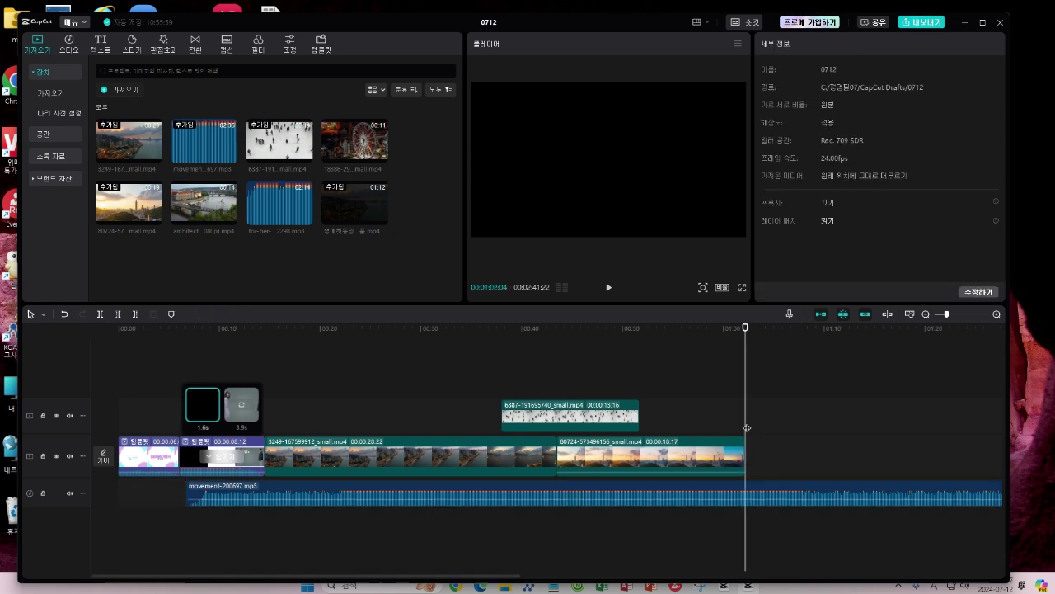
left_click(772, 496)
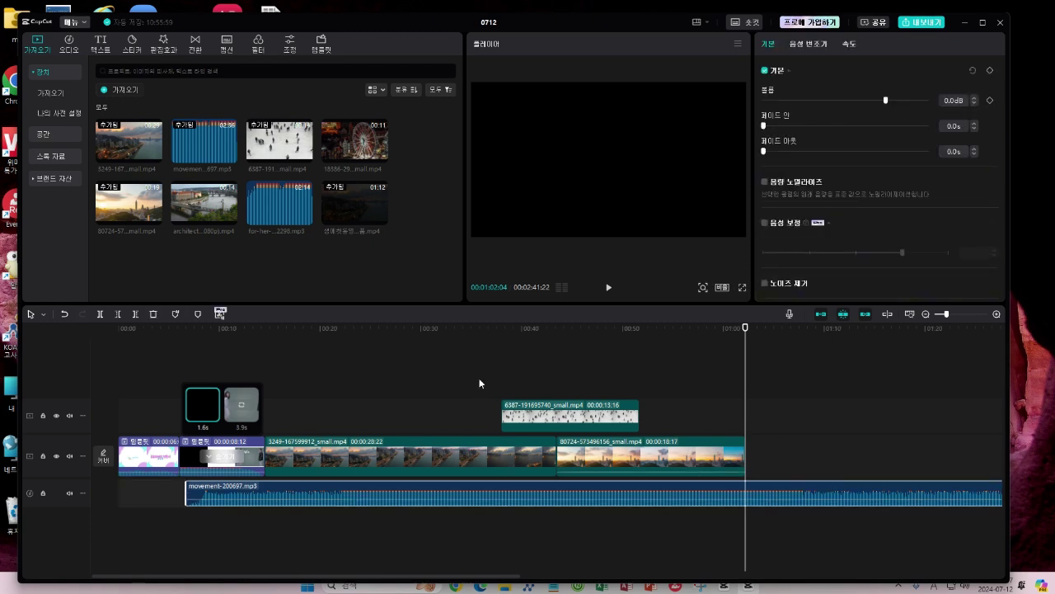
left_click(133, 314)
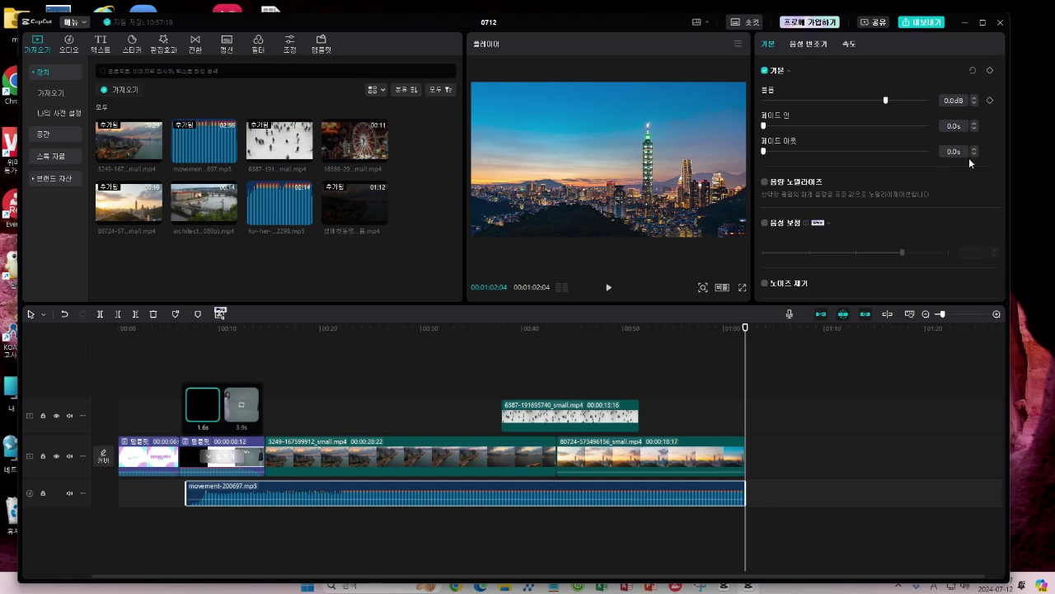
Give the music clip a 2.0 s fade-out and lower its volume to -8.7 dB
left_click_drag(763, 152, 799, 152)
left_click_drag(882, 99, 879, 98)
mouse_move(883, 101)
left_mouse_down()
mouse_move(865, 106)
mouse_move(875, 108)
left_mouse_up()
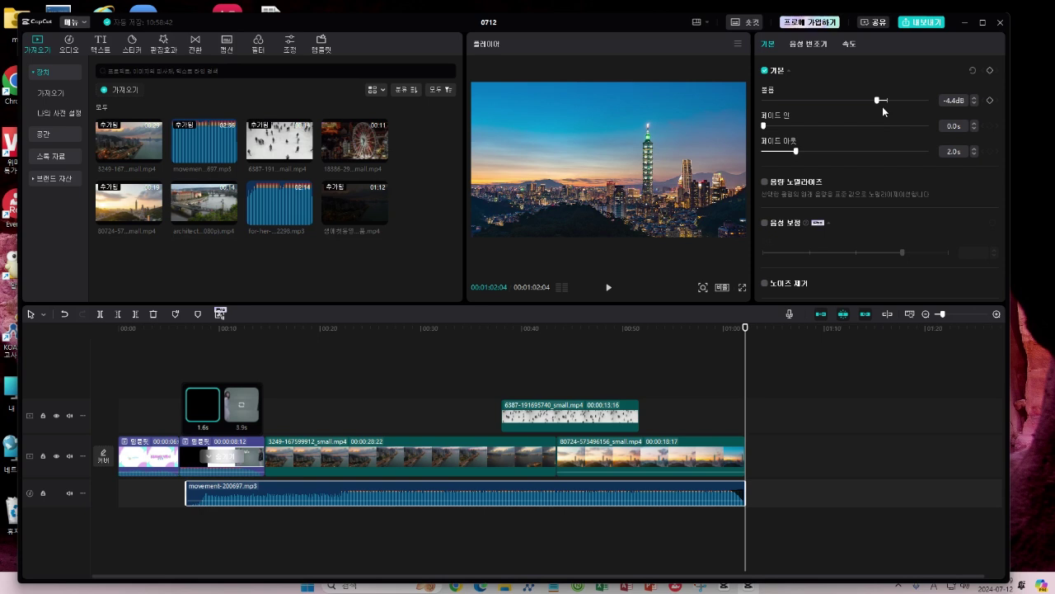
left_click_drag(877, 104, 866, 109)
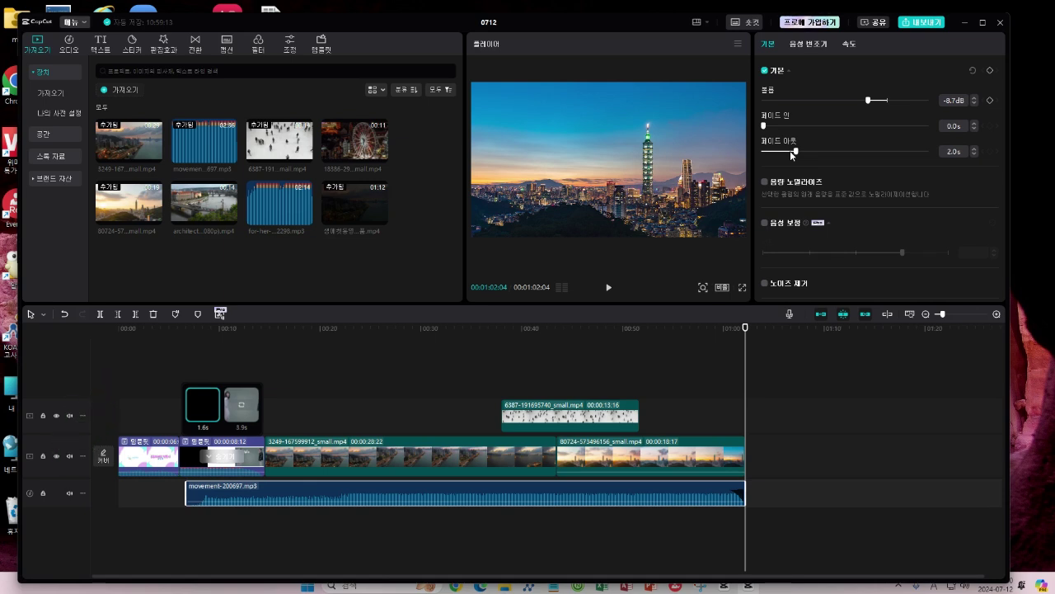
left_click(70, 457)
left_click(69, 492)
left_click(358, 448)
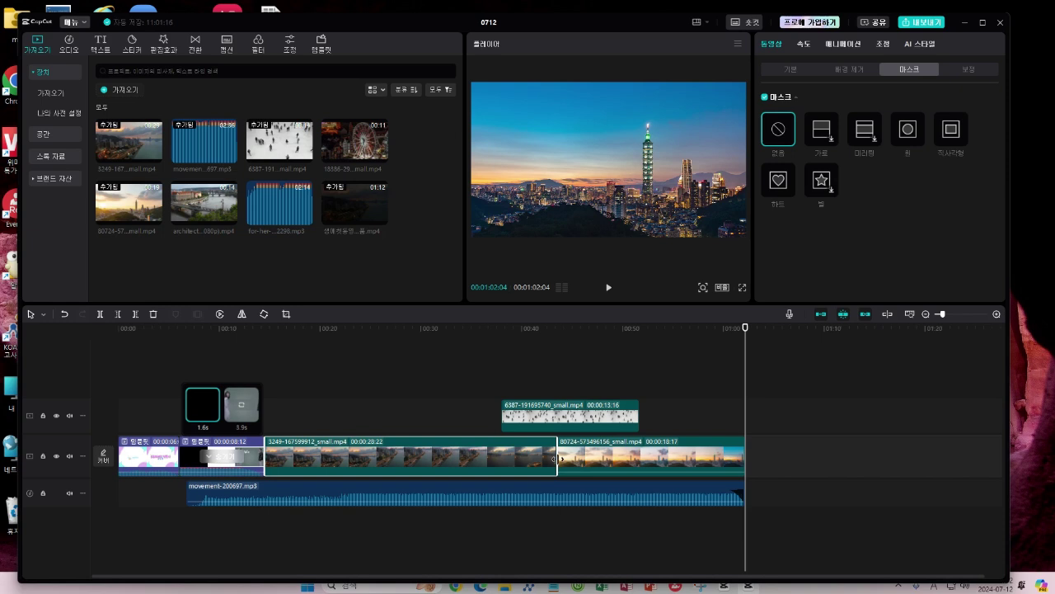
left_click(606, 461)
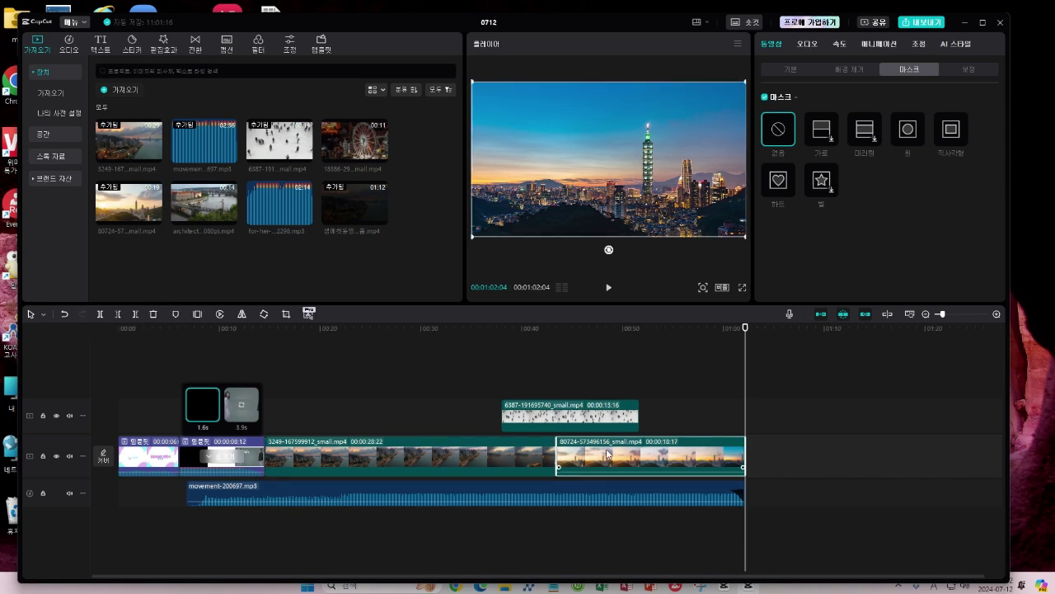
left_click(422, 458)
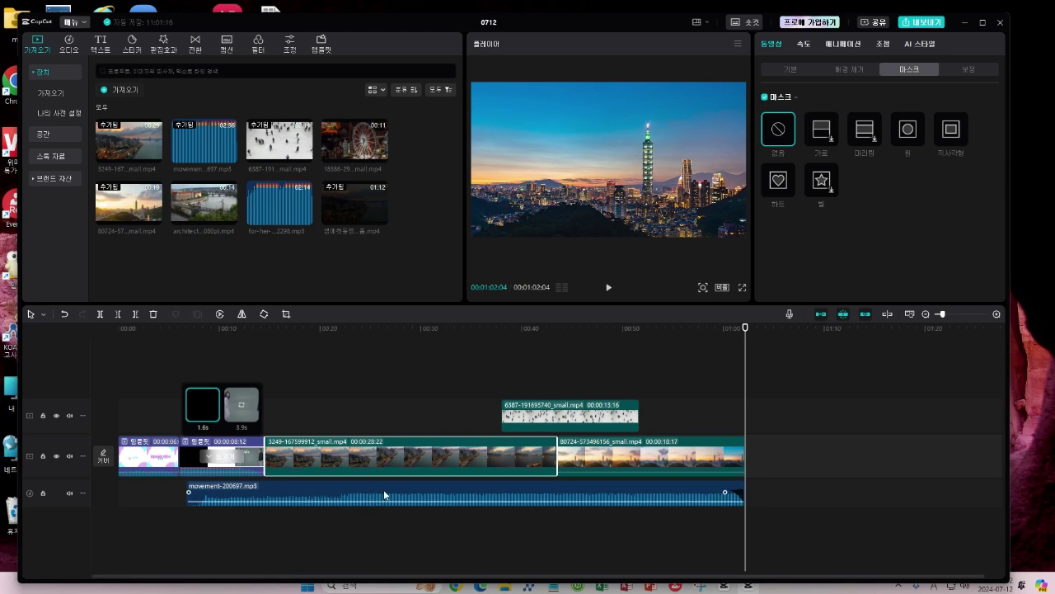
Split the music clip at 00:00:28:09 and again at 00:00:33:10, and select the short middle segment
left_click(404, 409)
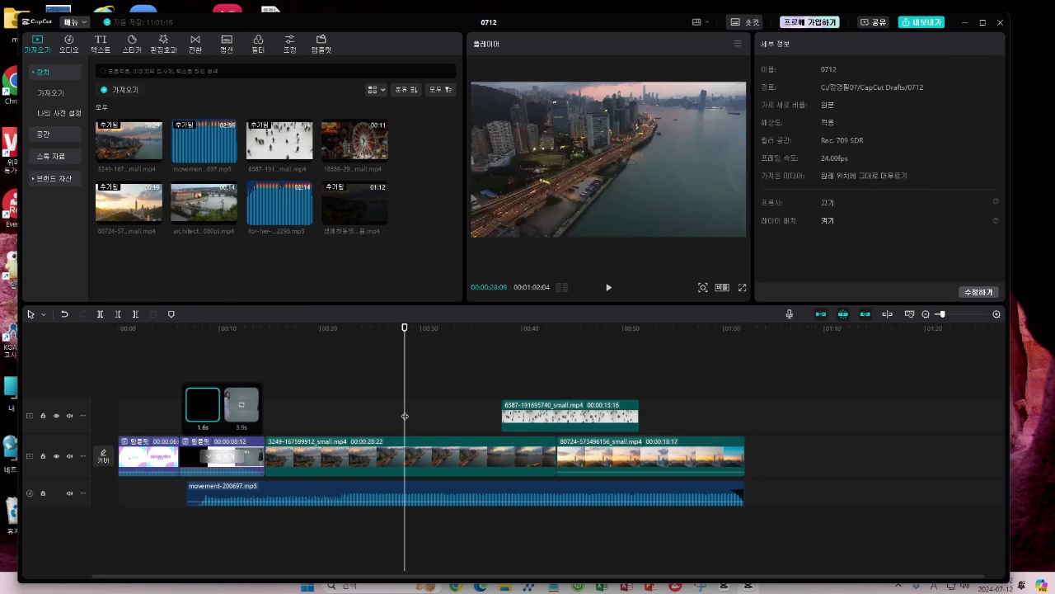
left_click(415, 493)
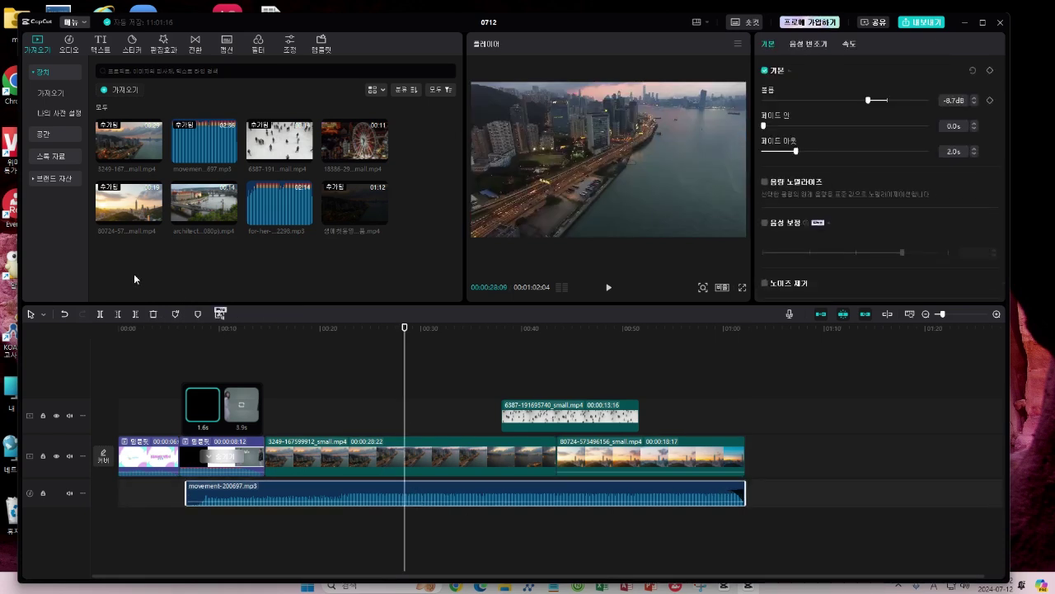
left_click(99, 314)
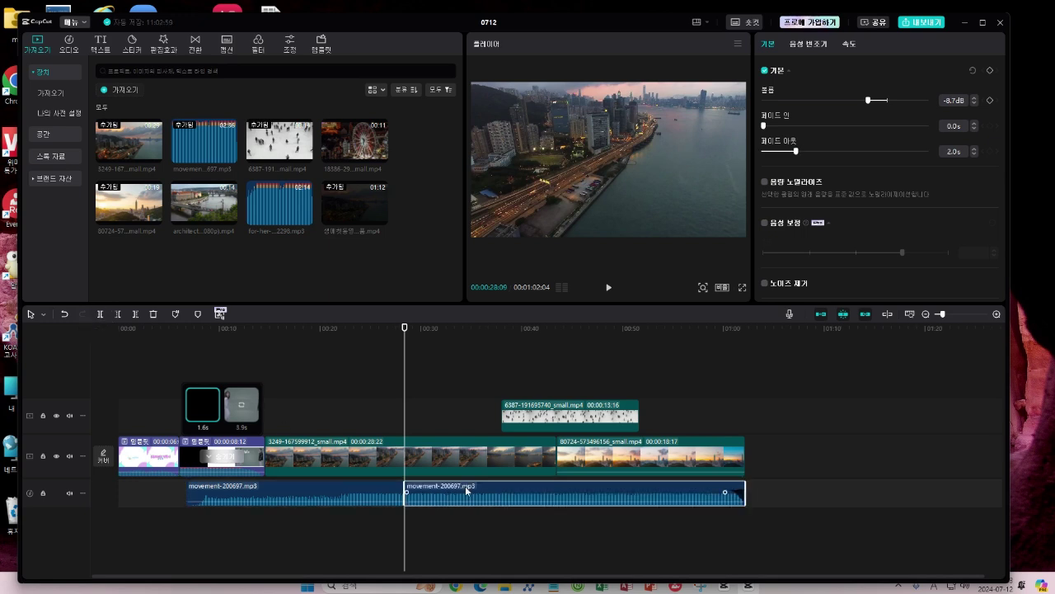
left_click(456, 426)
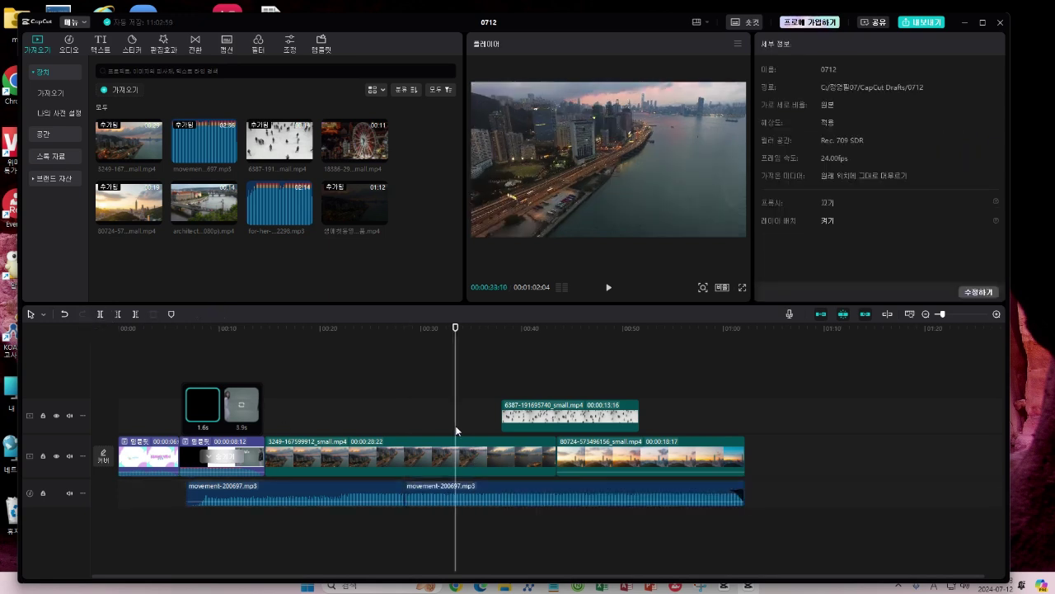
left_click(479, 498)
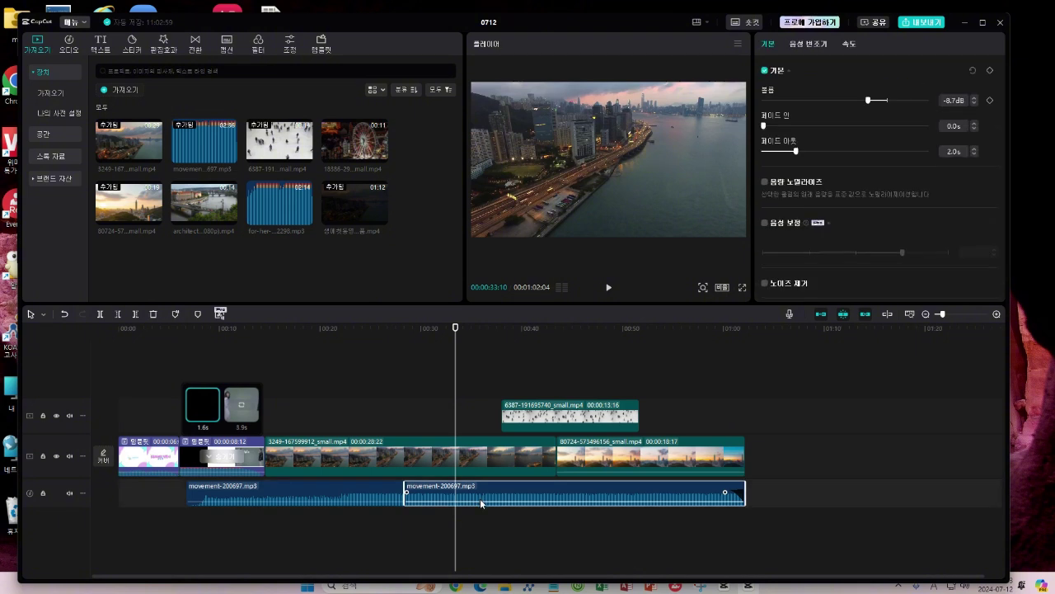
left_click(99, 314)
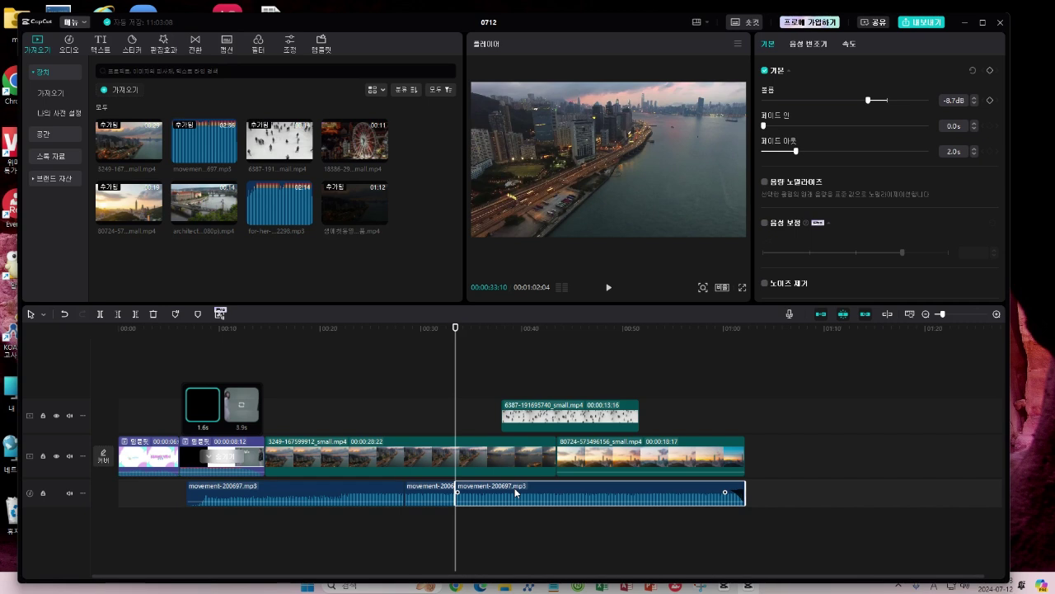
left_click(431, 497)
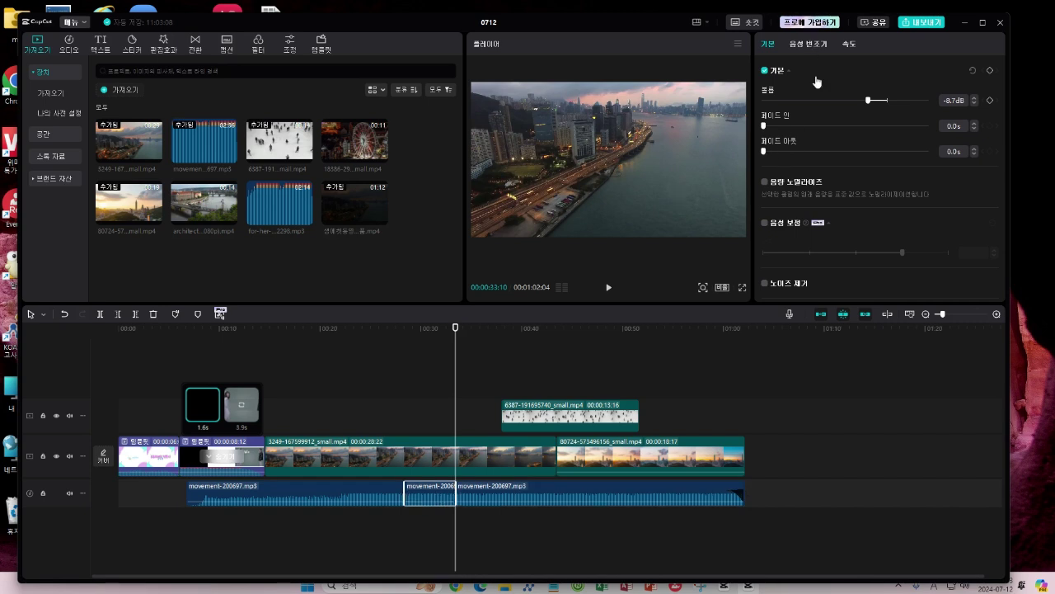
Lower the selected middle music segment's volume to -∞ dB and play back the timeline from 00:00:33:10
left_click_drag(867, 99, 750, 105)
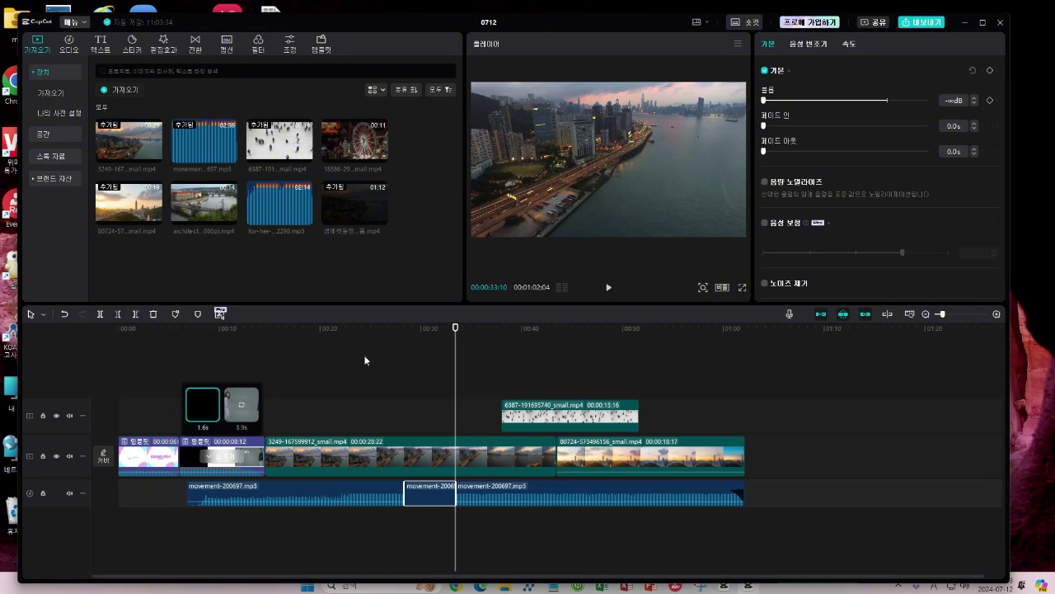
left_click(376, 376)
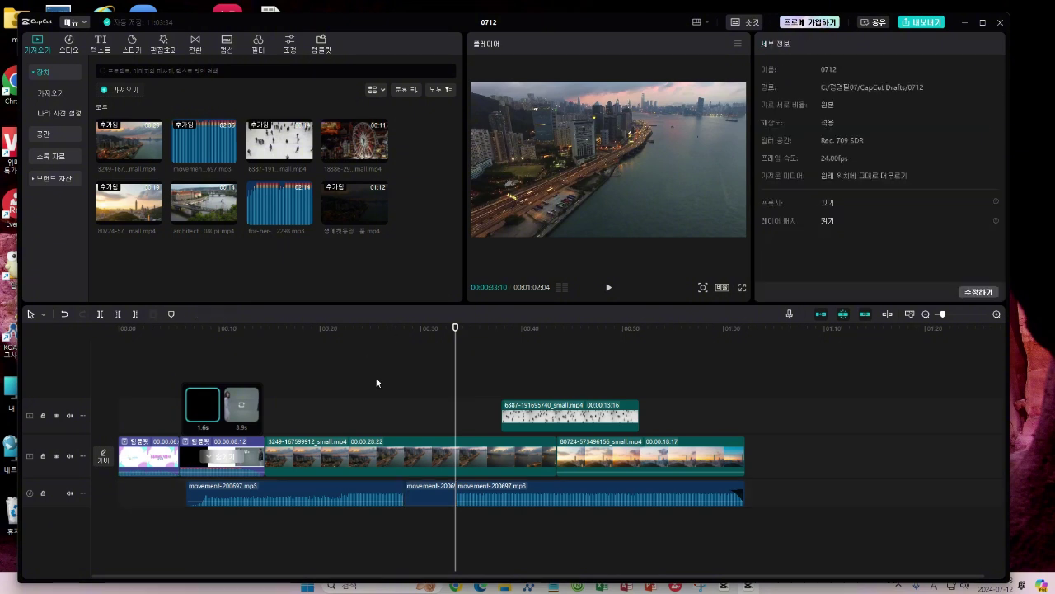
left_click(609, 287)
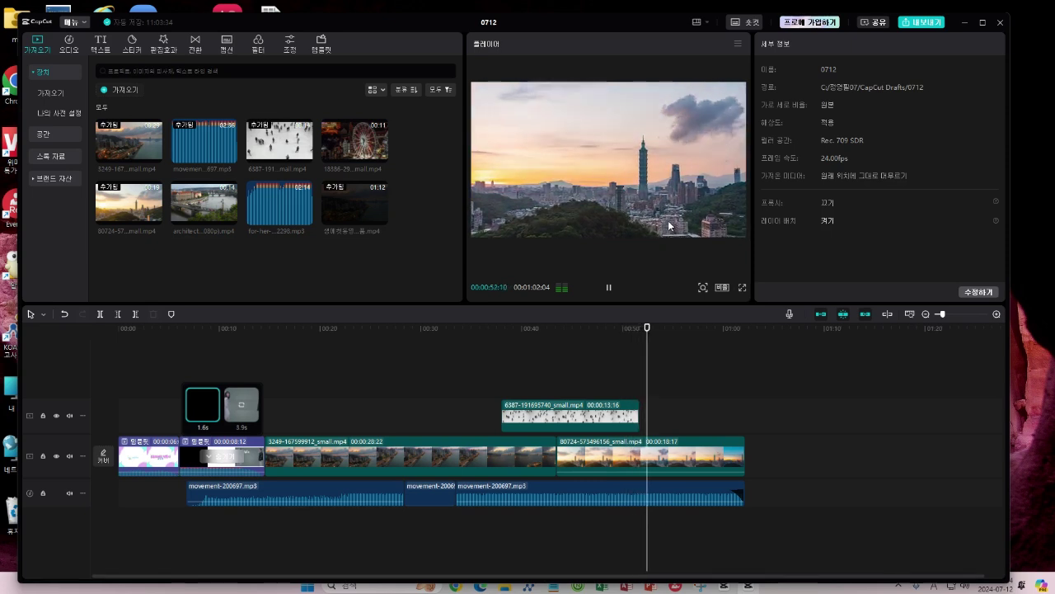
left_click(687, 360)
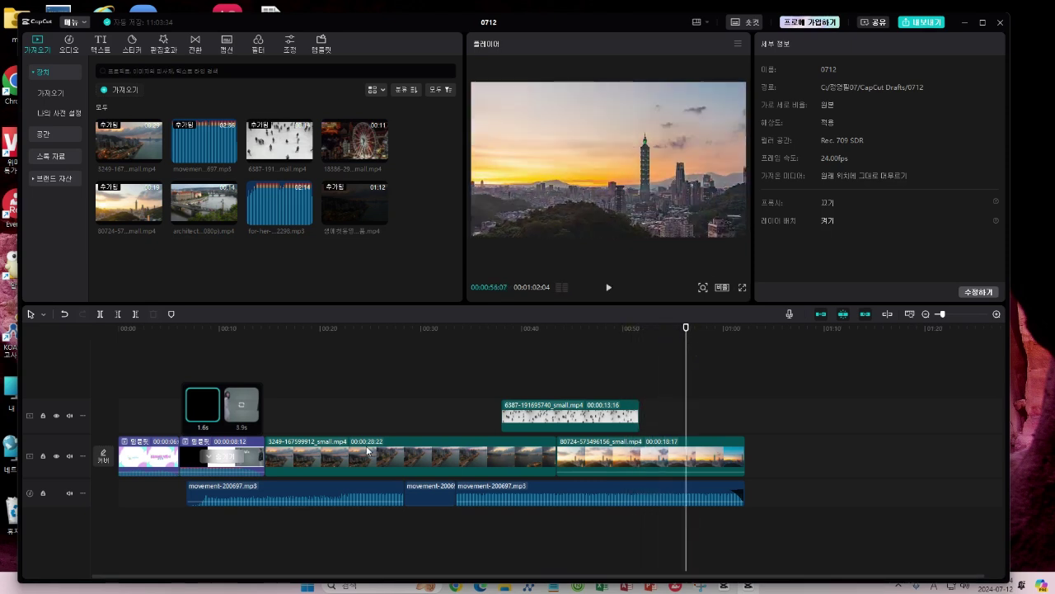
left_click(378, 468)
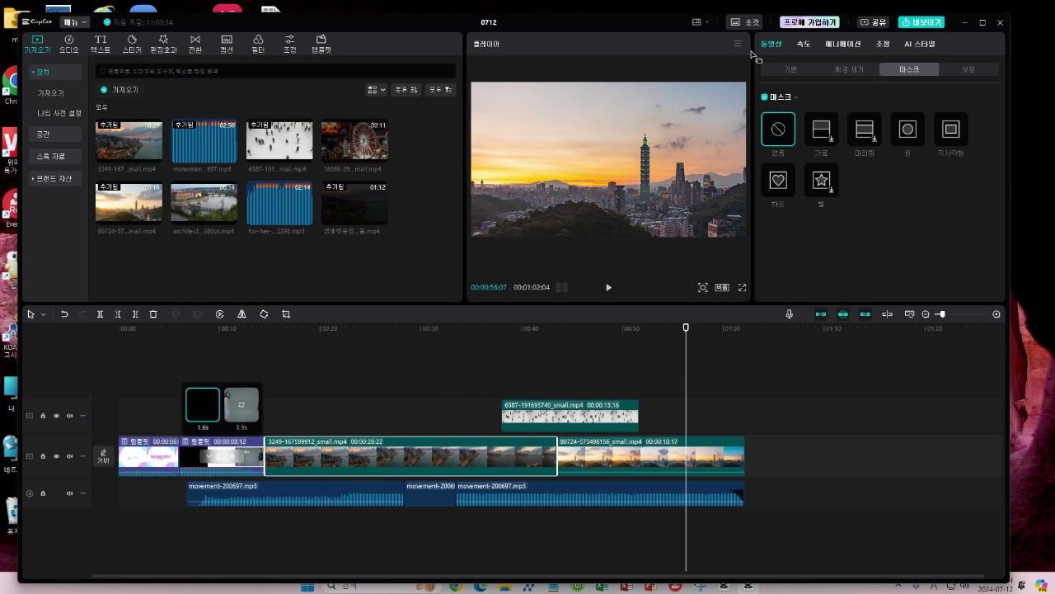
left_click(790, 70)
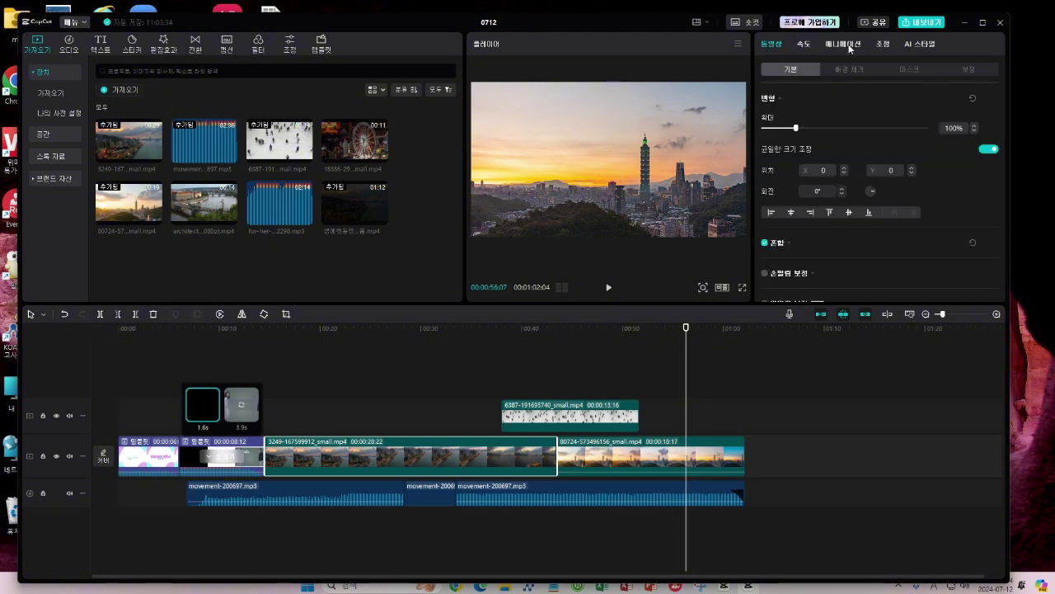
left_click(845, 45)
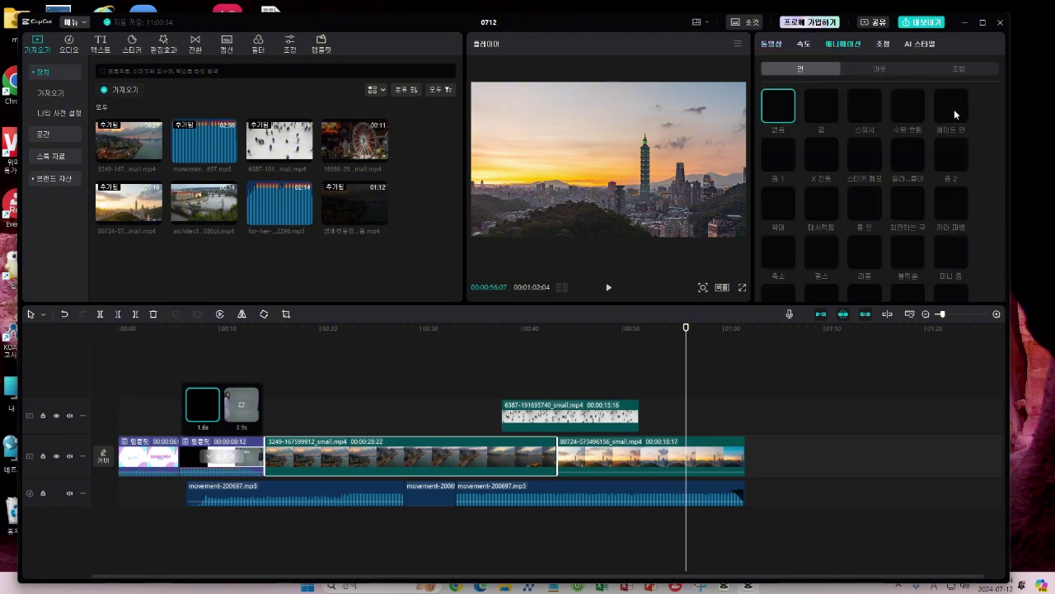
left_click(954, 110)
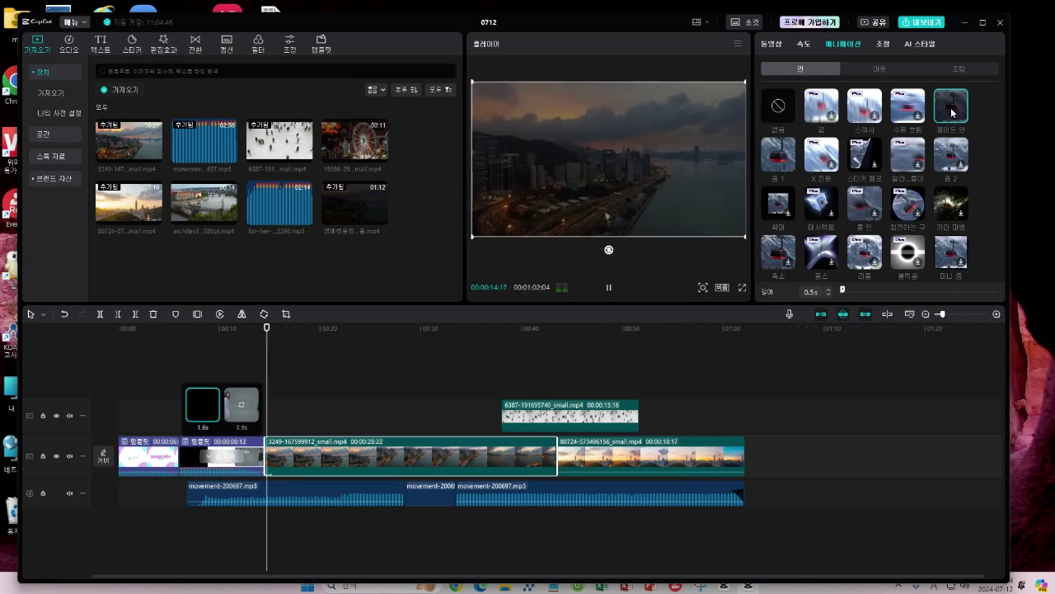
left_click(870, 68)
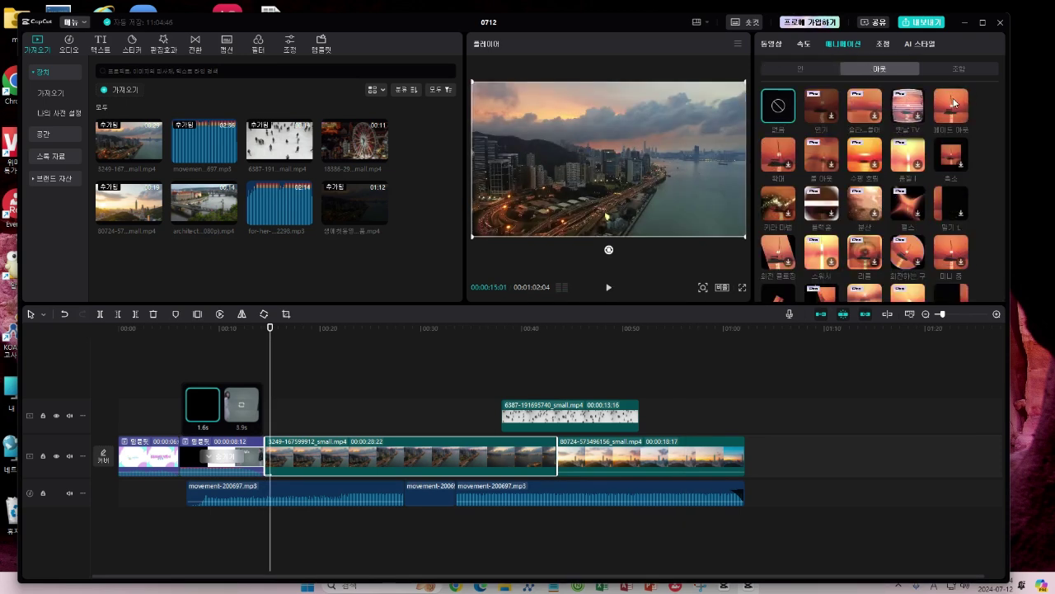
left_click(953, 104)
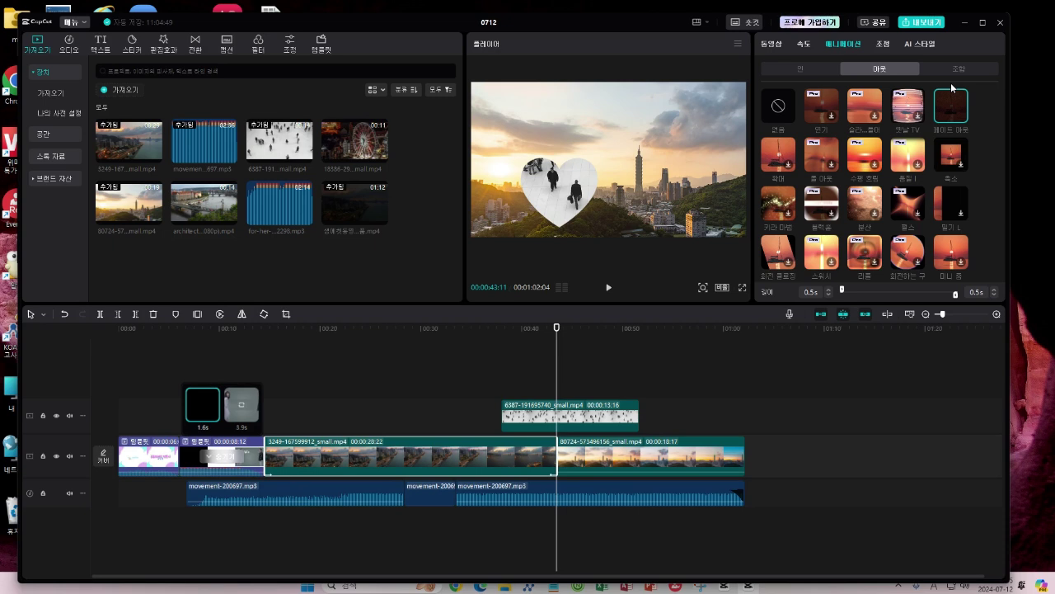
Set the clip's fade-in animation length to 2.0 s
left_click(829, 290)
scroll(828, 288, "up", 7)
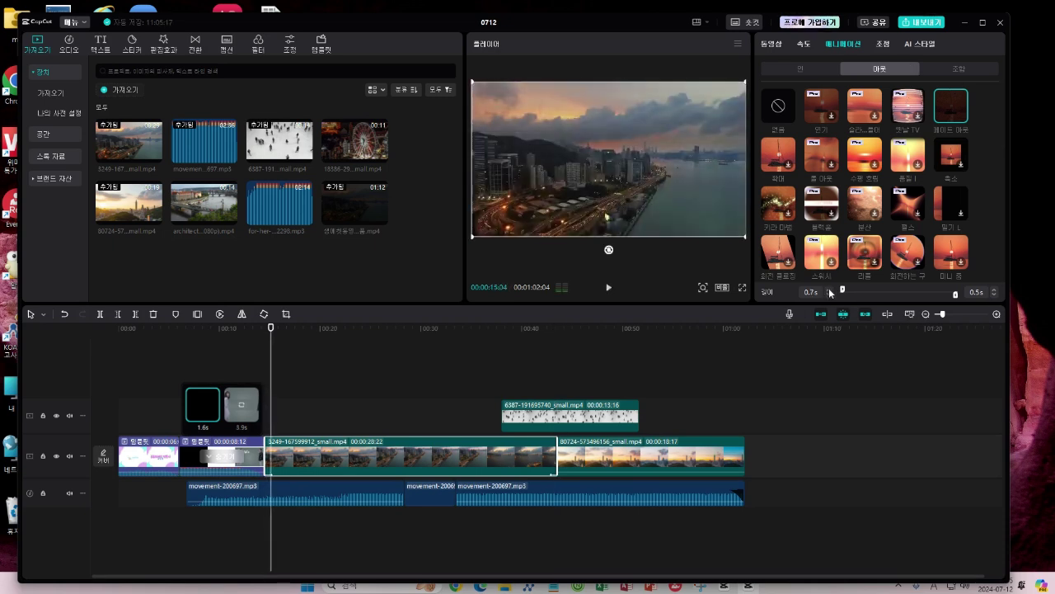
scroll(828, 288, "up", 4)
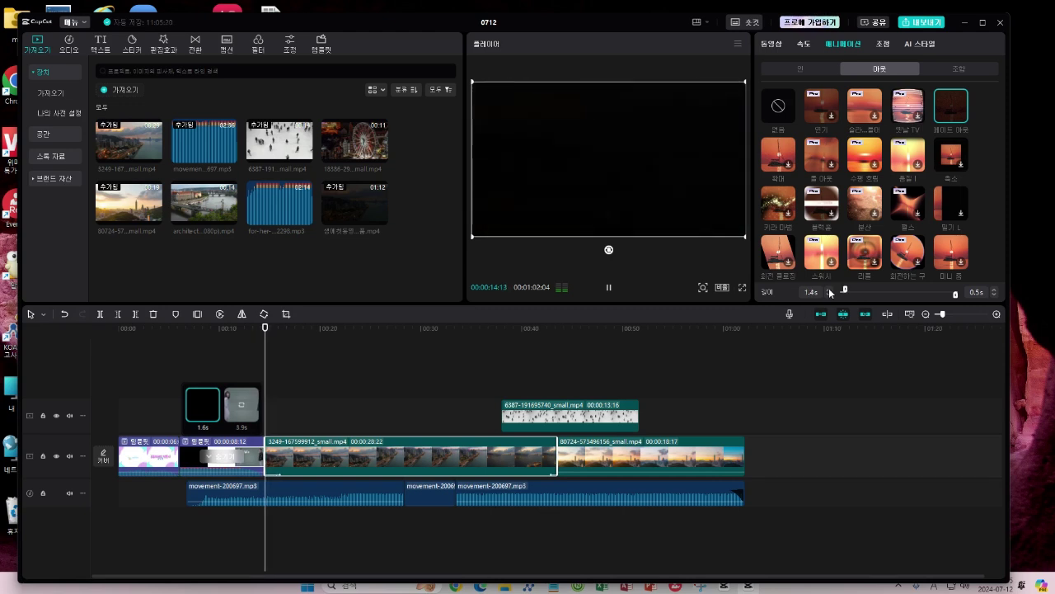
scroll(829, 288, "up", 5)
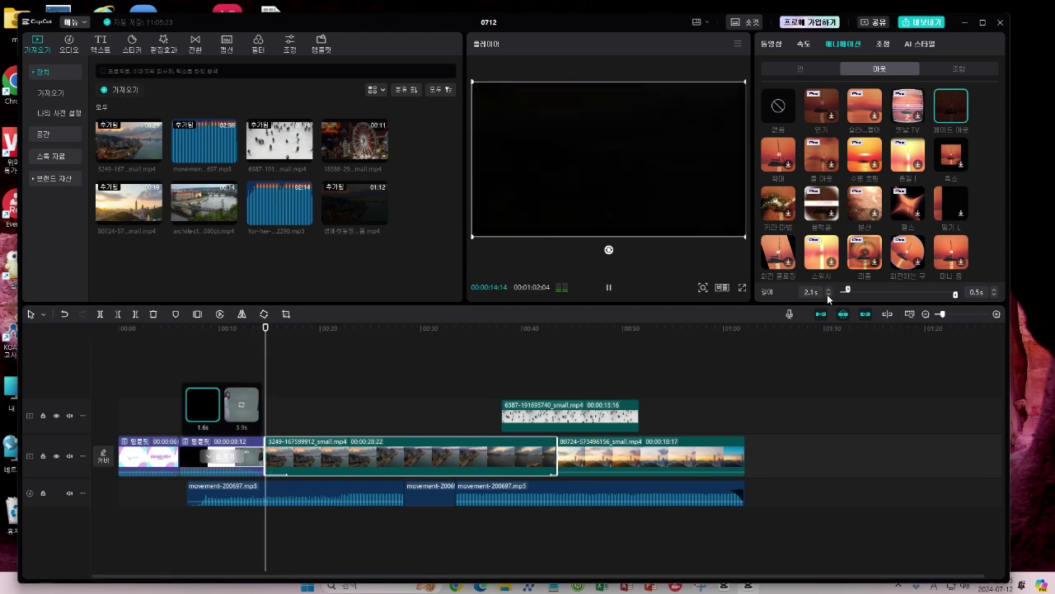
scroll(828, 294, "down", 2)
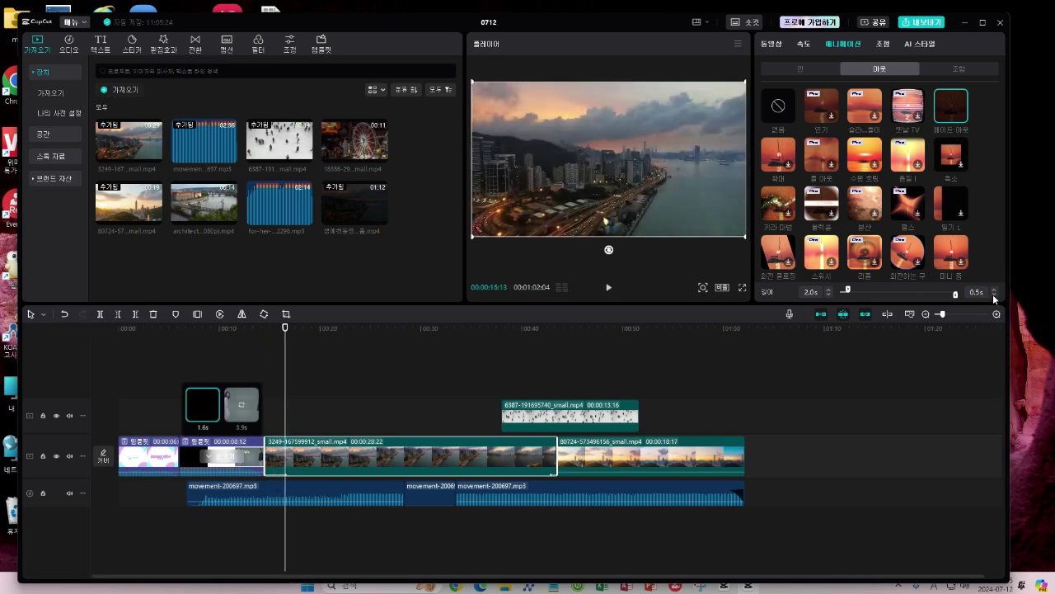
Set the clip's fade-out animation length to 2.0 s
scroll(994, 293, "up", 9)
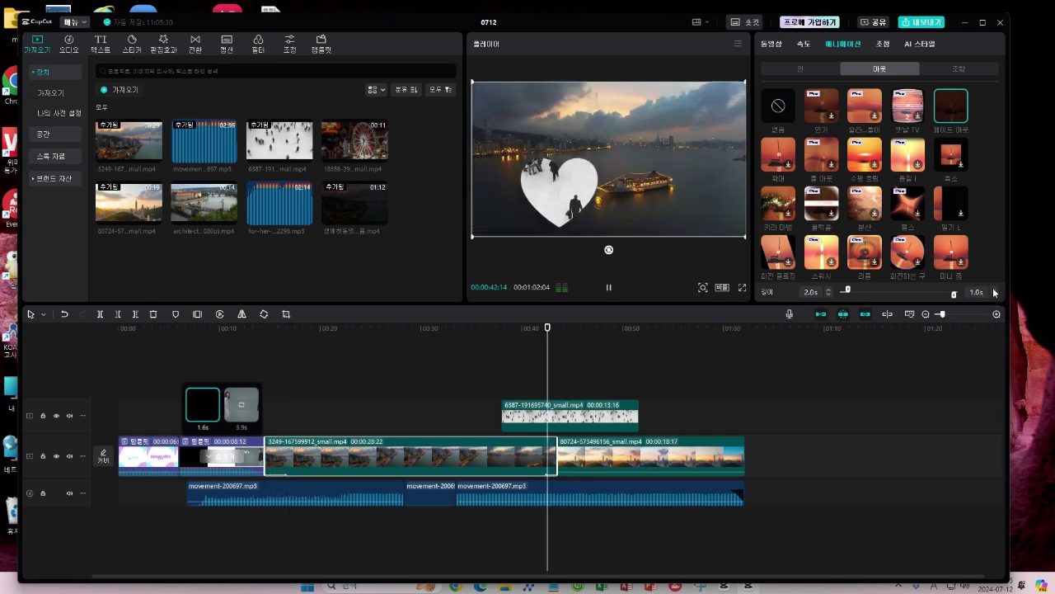
scroll(994, 293, "up", 7)
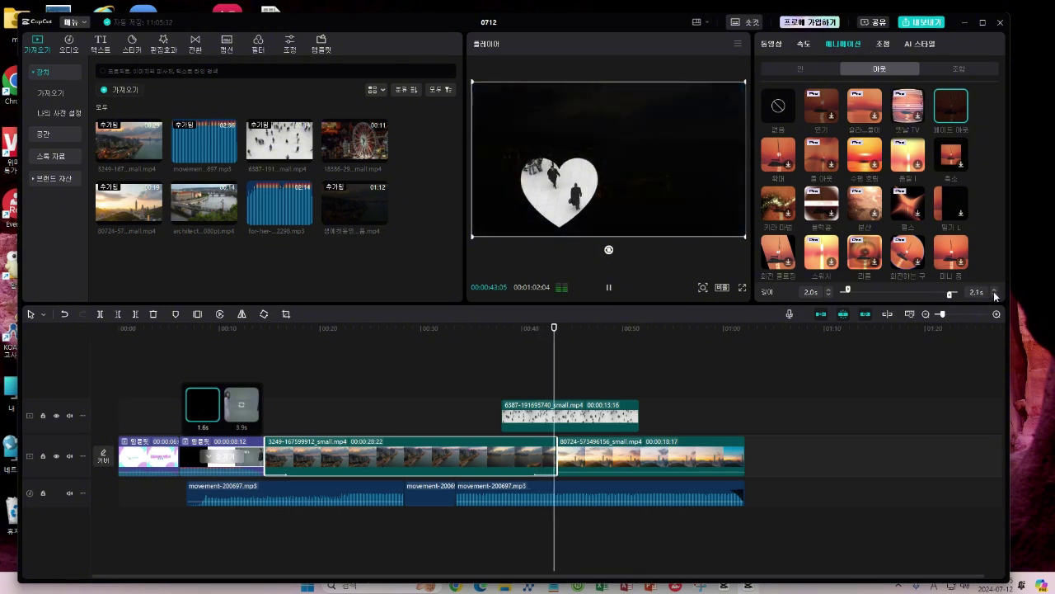
scroll(993, 292, "down", 1)
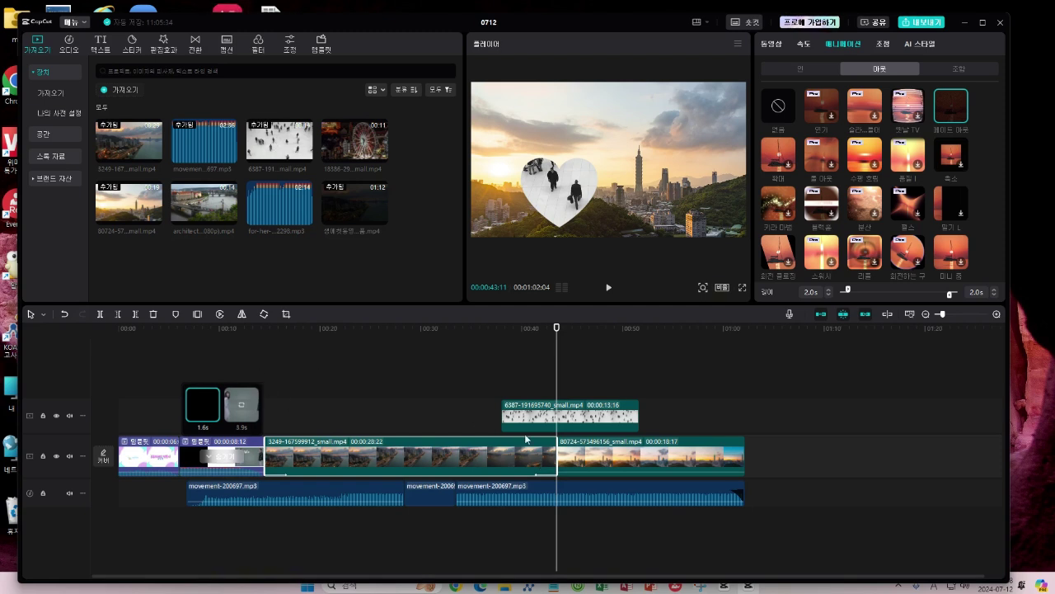
left_click(623, 453)
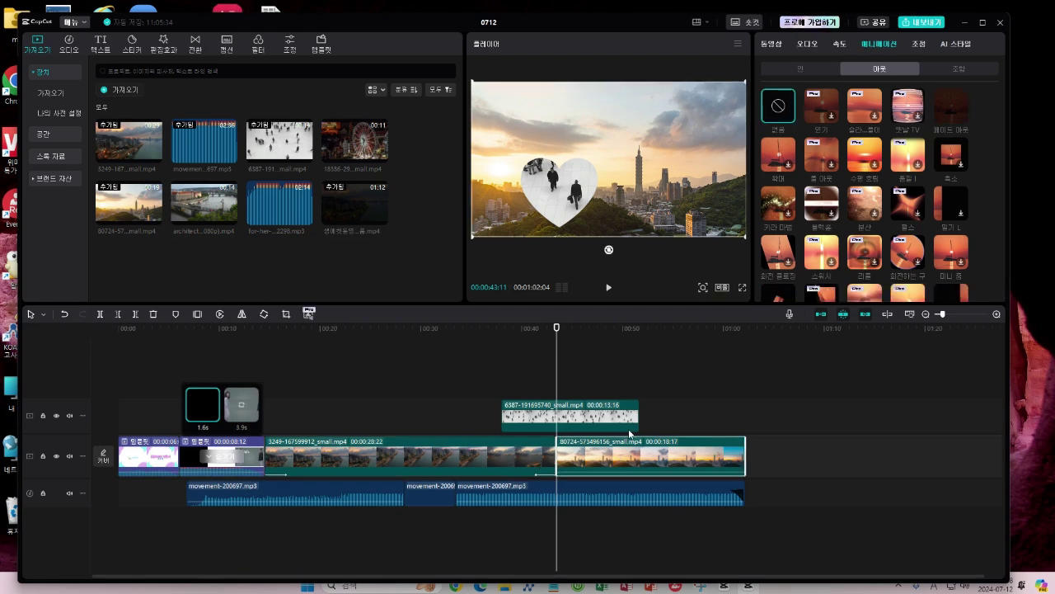
left_click(550, 453)
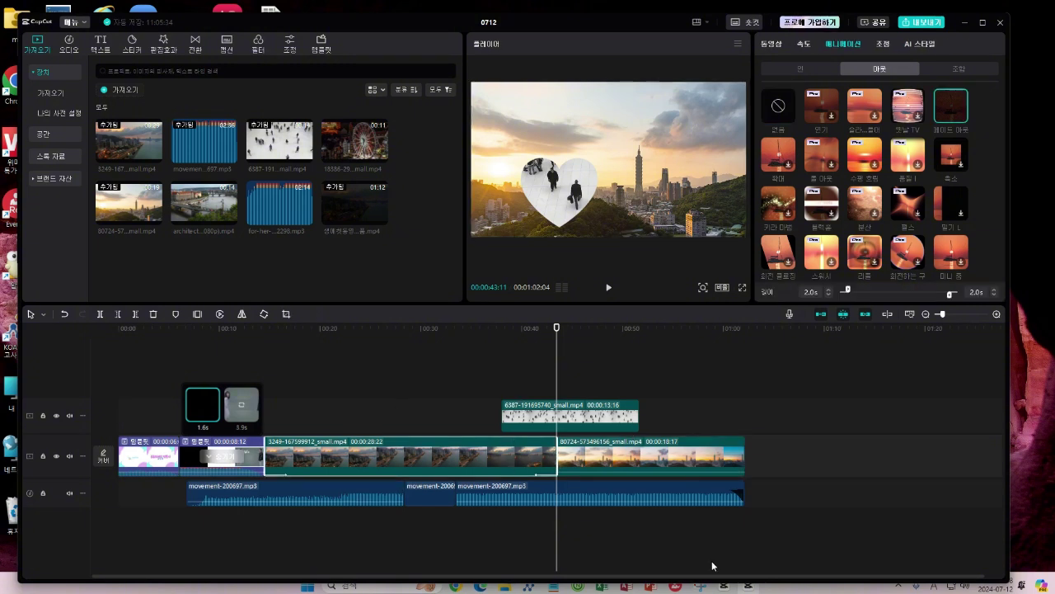
left_click(577, 460)
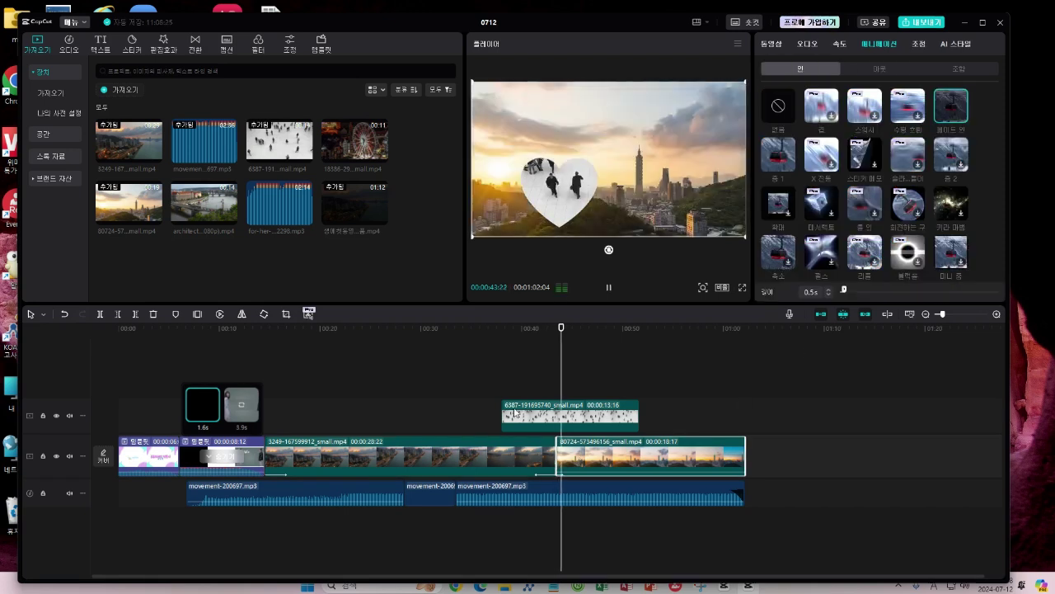
Play the timeline from 00:00:35:13 to examine the fades where the two main video clips meet
left_click(477, 408)
left_click(476, 404)
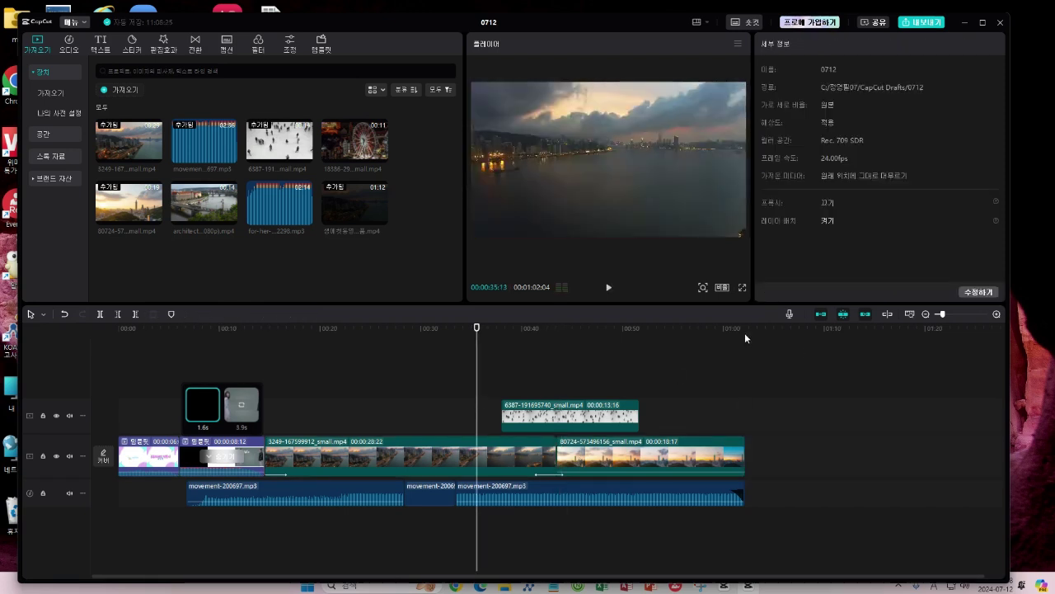
left_click(609, 288)
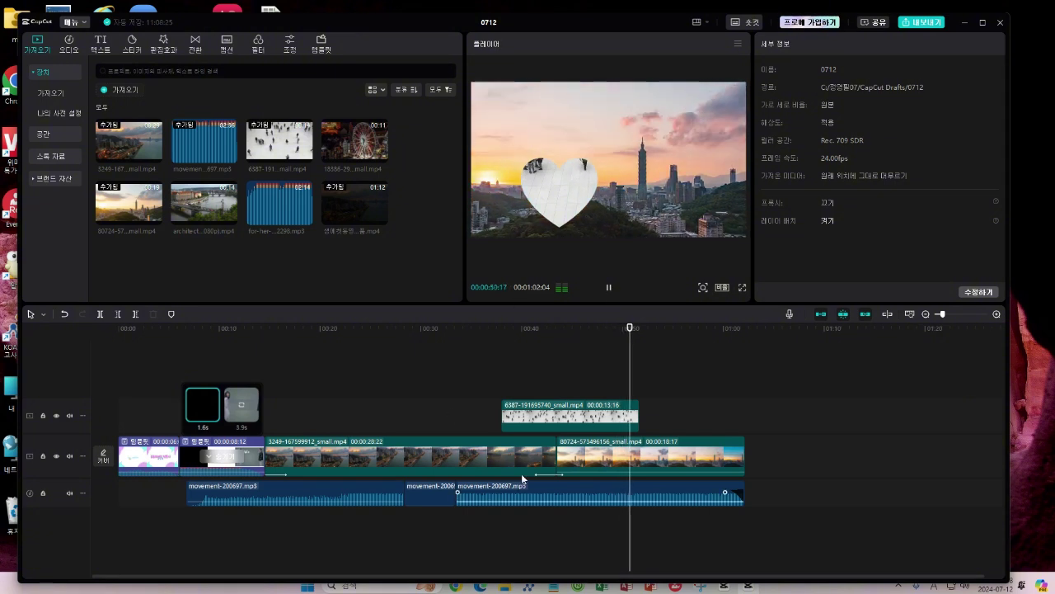
left_click(547, 467)
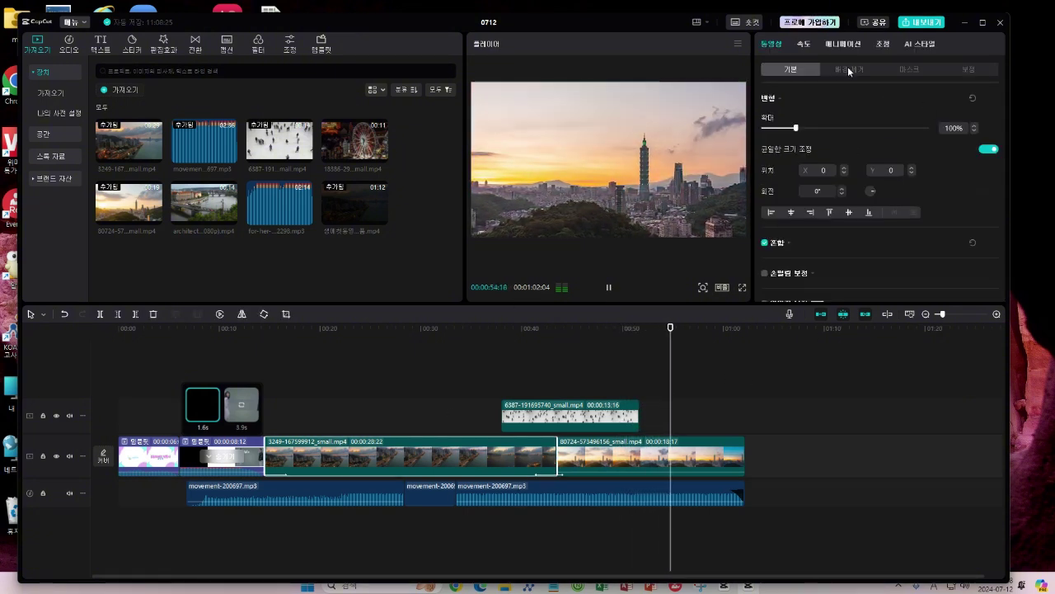
left_click(484, 375)
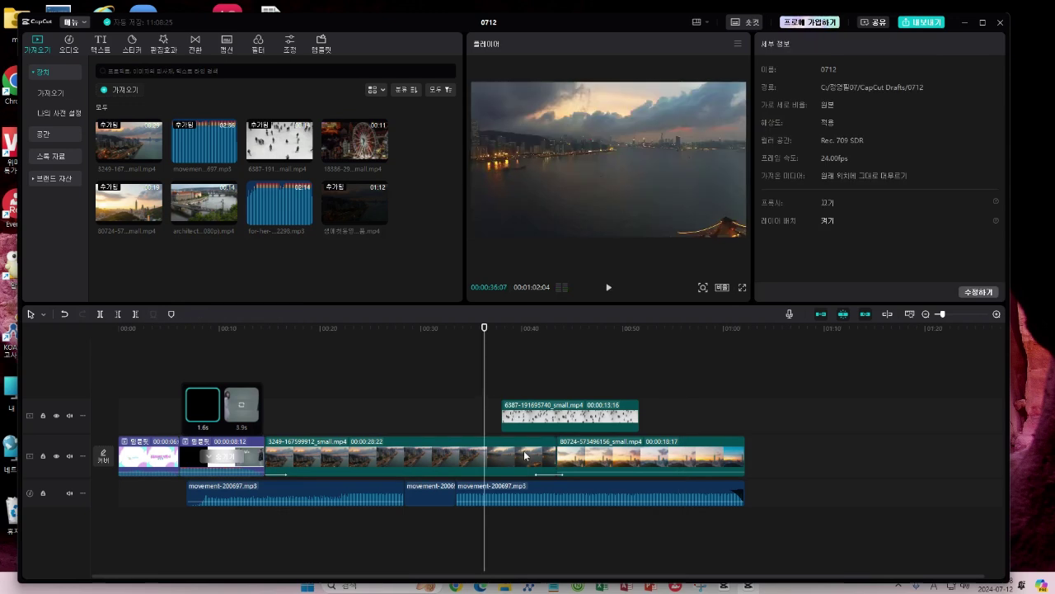
left_click(546, 460)
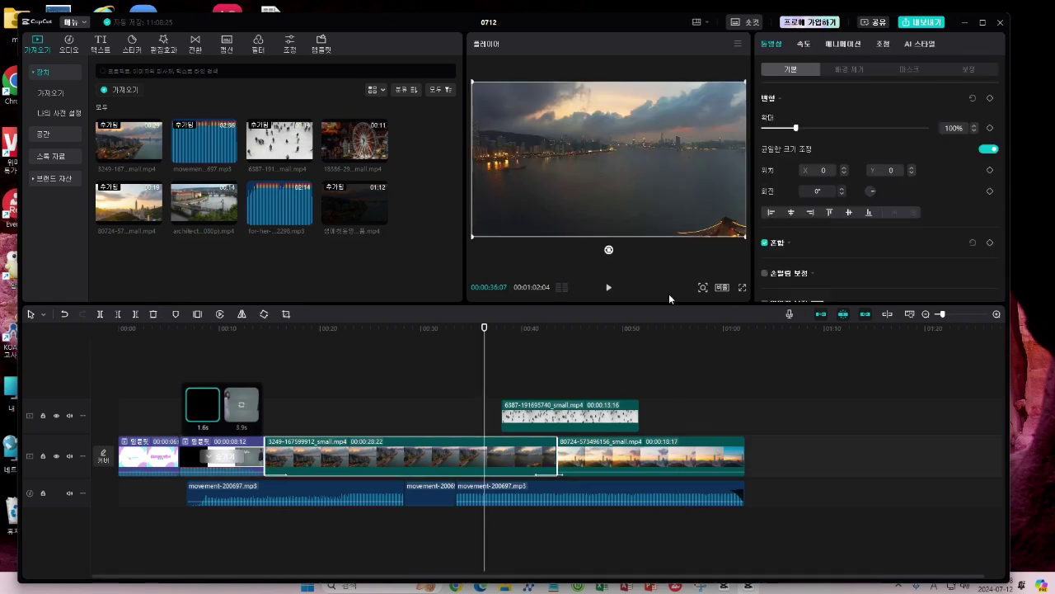
left_click(840, 46)
left_click(874, 69)
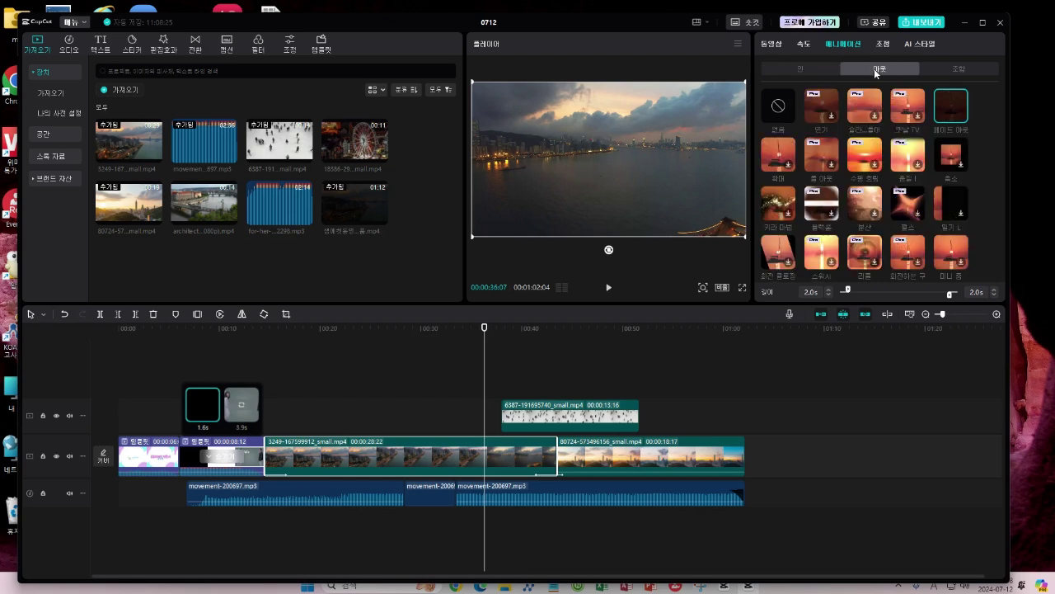
left_click(779, 110)
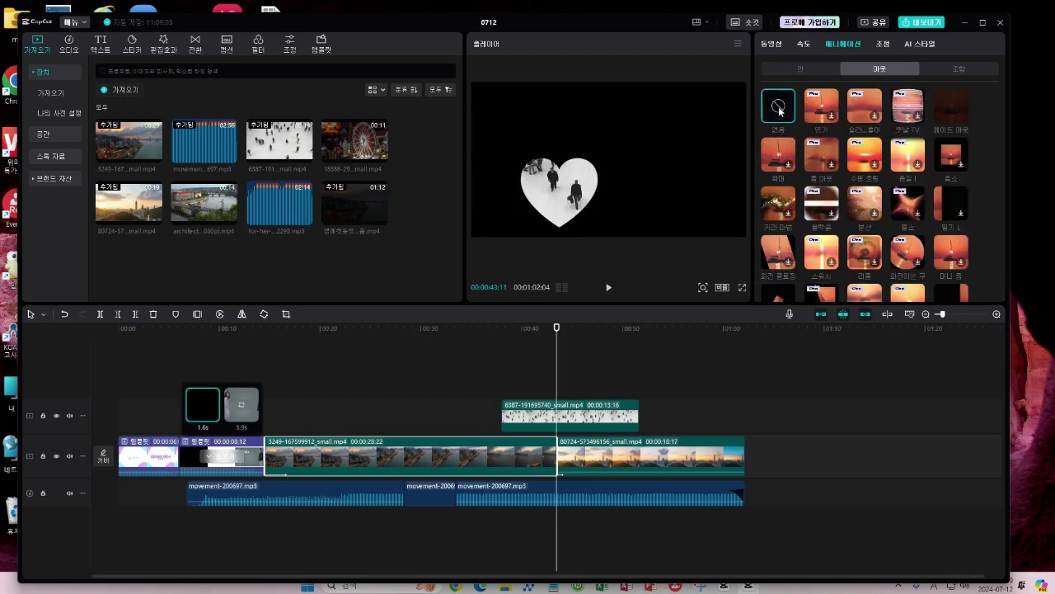
left_click(598, 463)
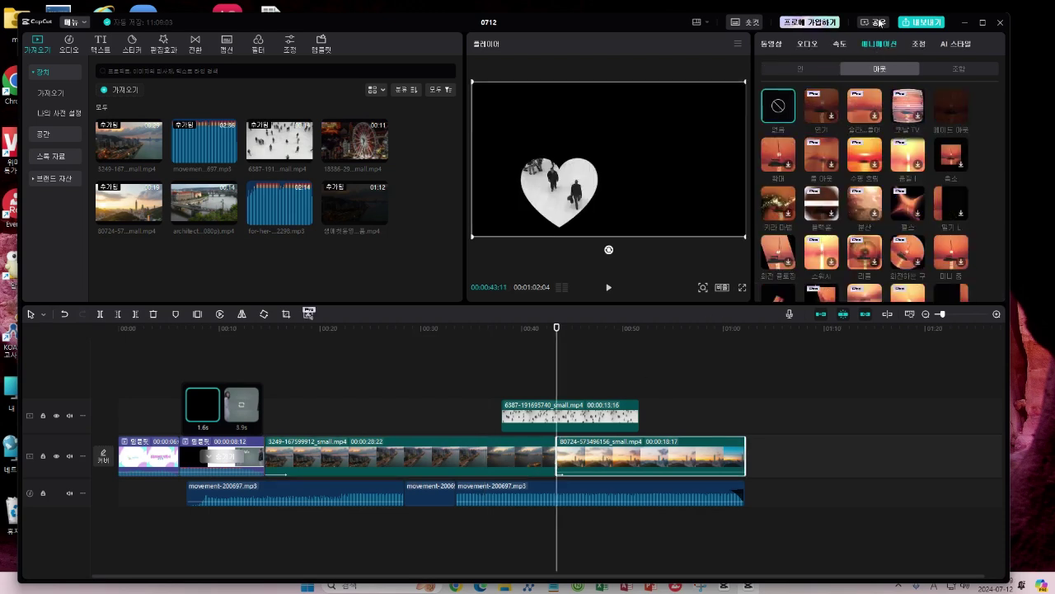
left_click(804, 69)
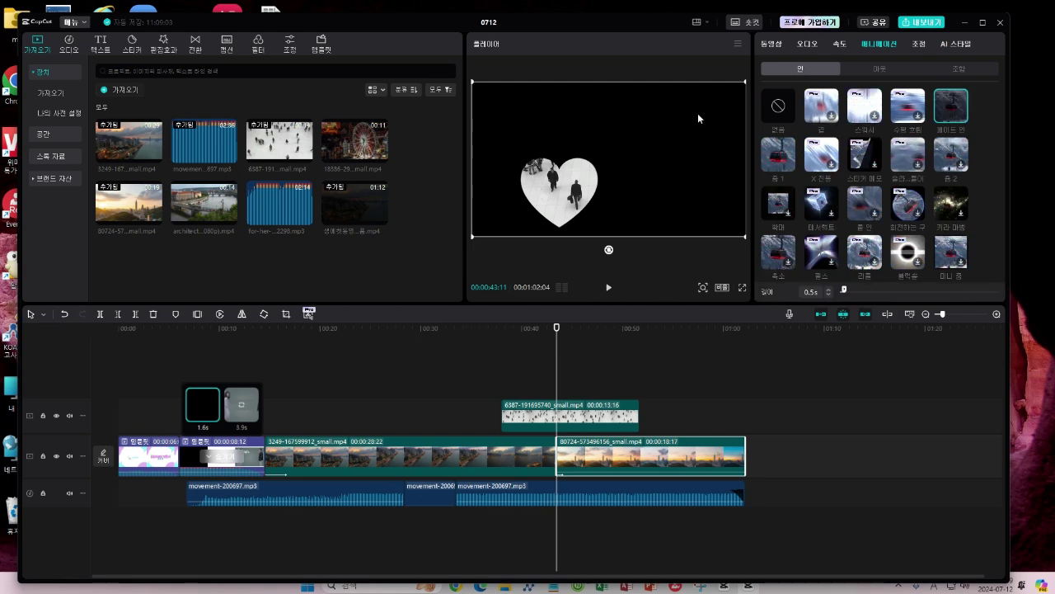
left_click(778, 105)
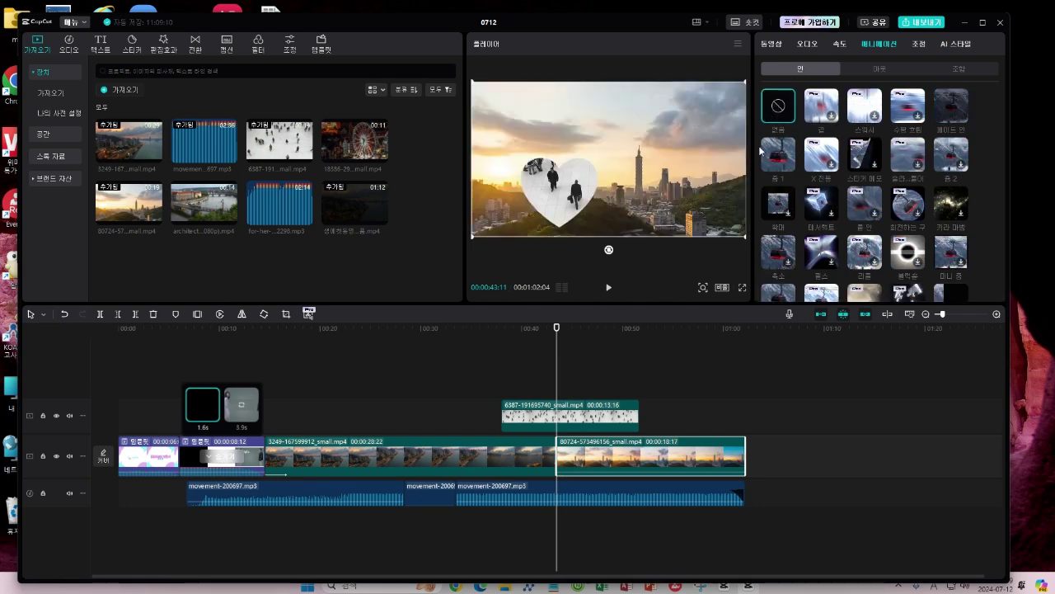
left_click(548, 462)
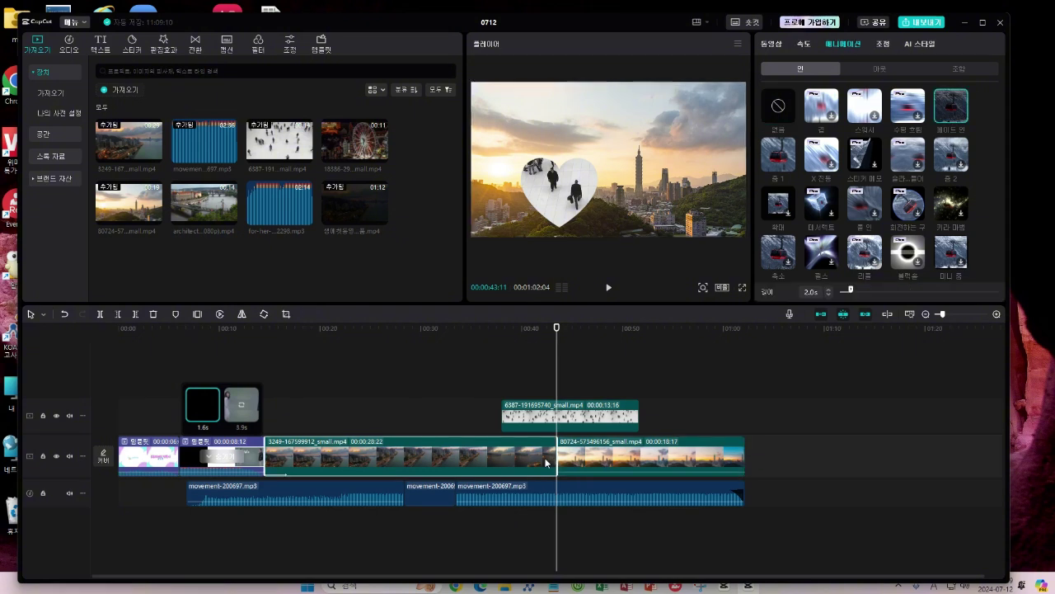
left_click(195, 45)
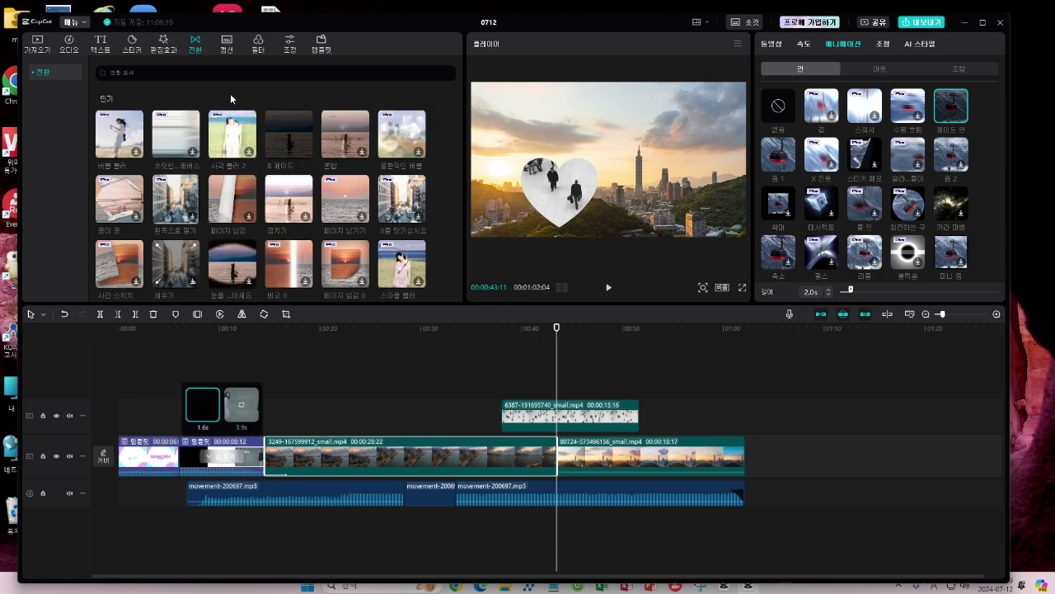
left_click(306, 154)
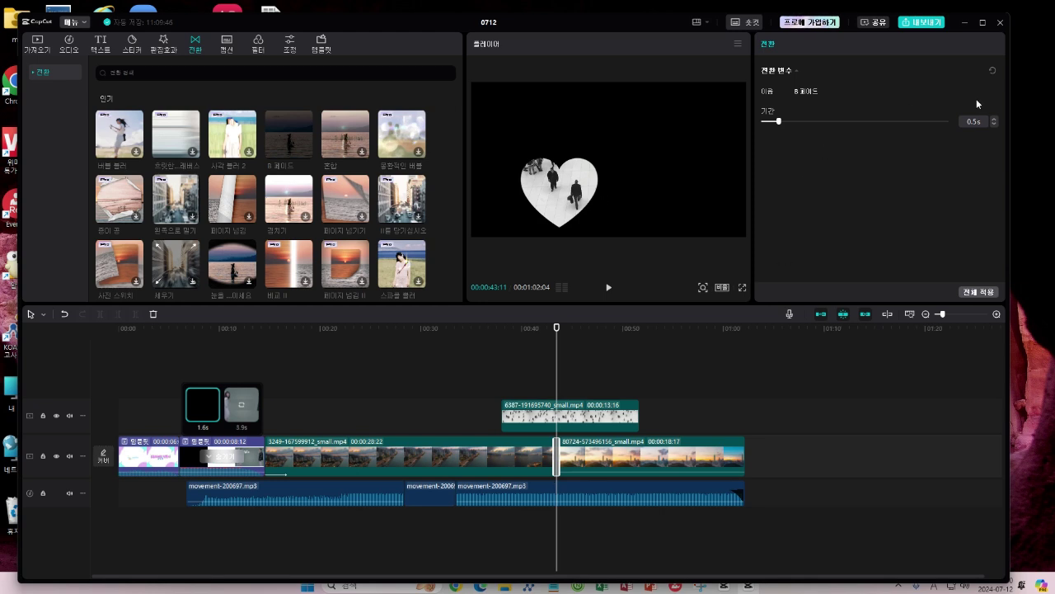
Set the B 페이드 transition's duration to 2.0 s and play the timeline from 00:00:43:11 to check it
left_click(993, 119)
left_click(994, 118)
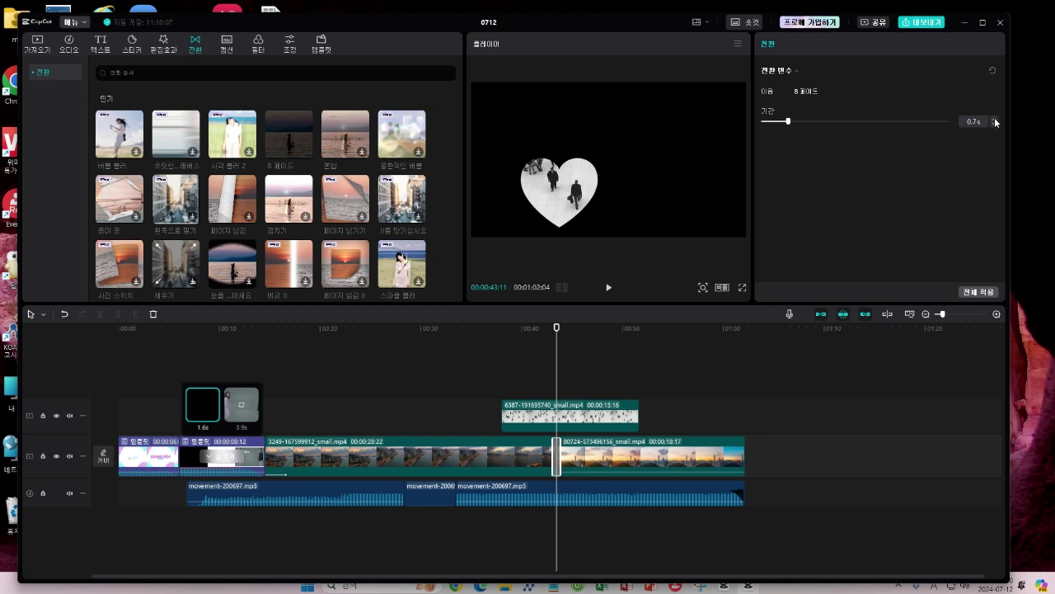
left_click(995, 118)
left_click(995, 119)
left_click(994, 119)
left_click(994, 118)
left_click(994, 119)
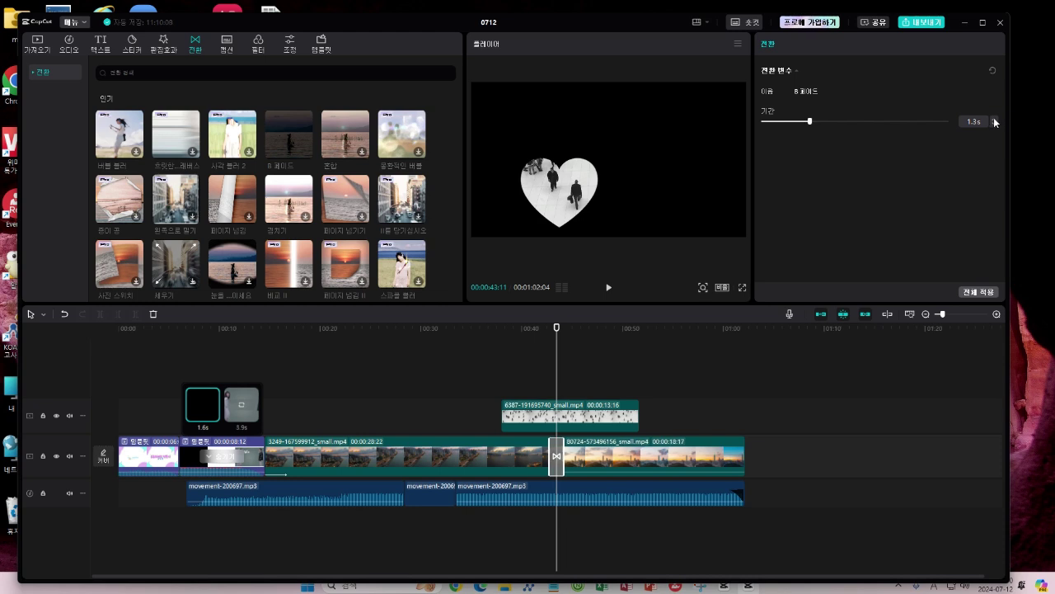
left_click(994, 119)
left_click(994, 118)
left_click(994, 119)
left_click(994, 119)
left_click(995, 118)
left_click(995, 119)
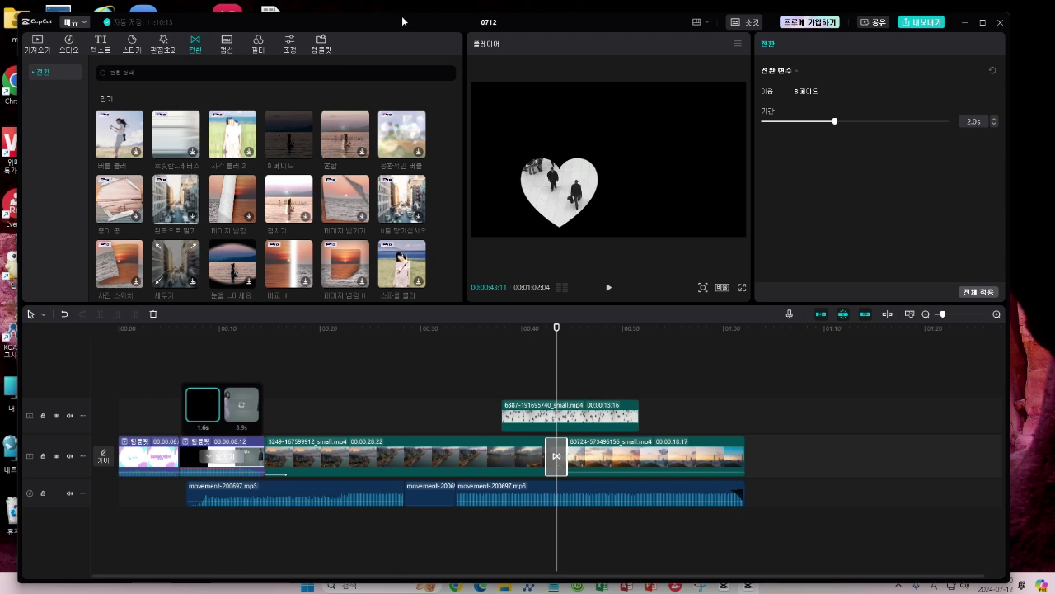
left_click(535, 356)
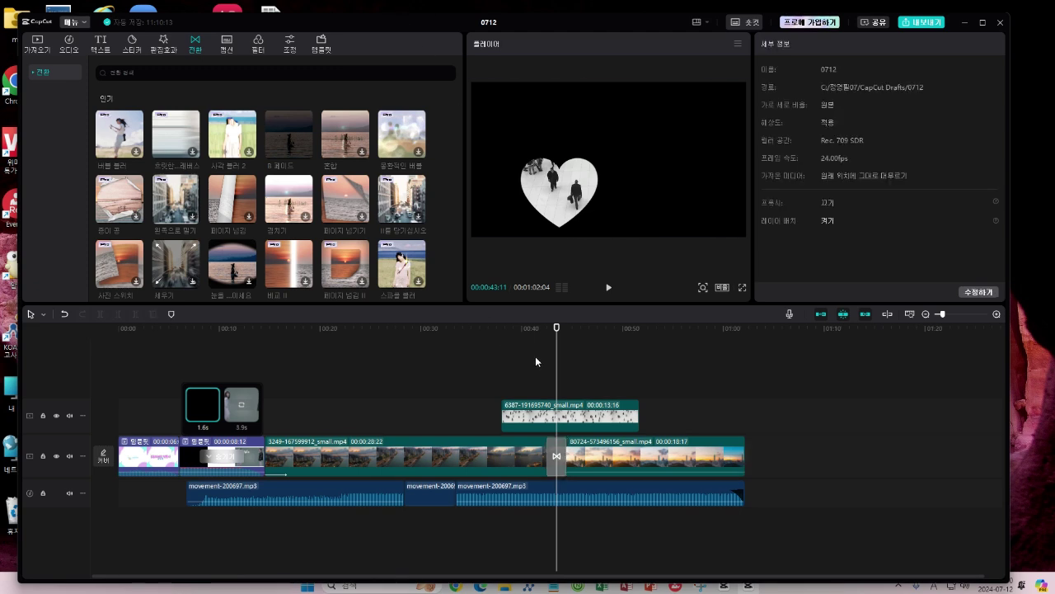
left_click(609, 287)
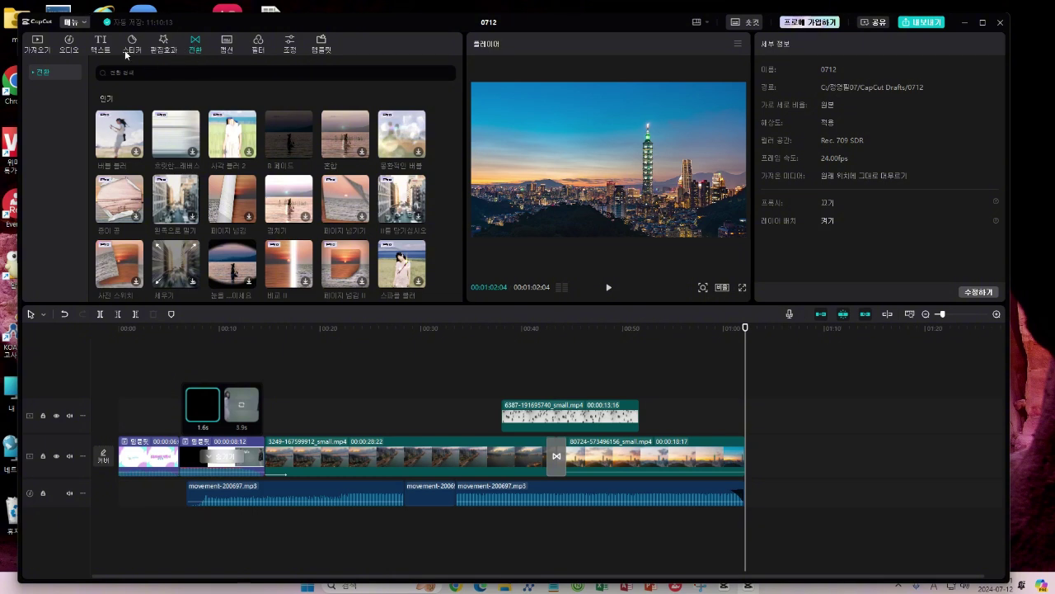
Look through the sticker library, covering the popular (인기) stickers and the brand sticker (브랜드 스티커) section
left_click(336, 366)
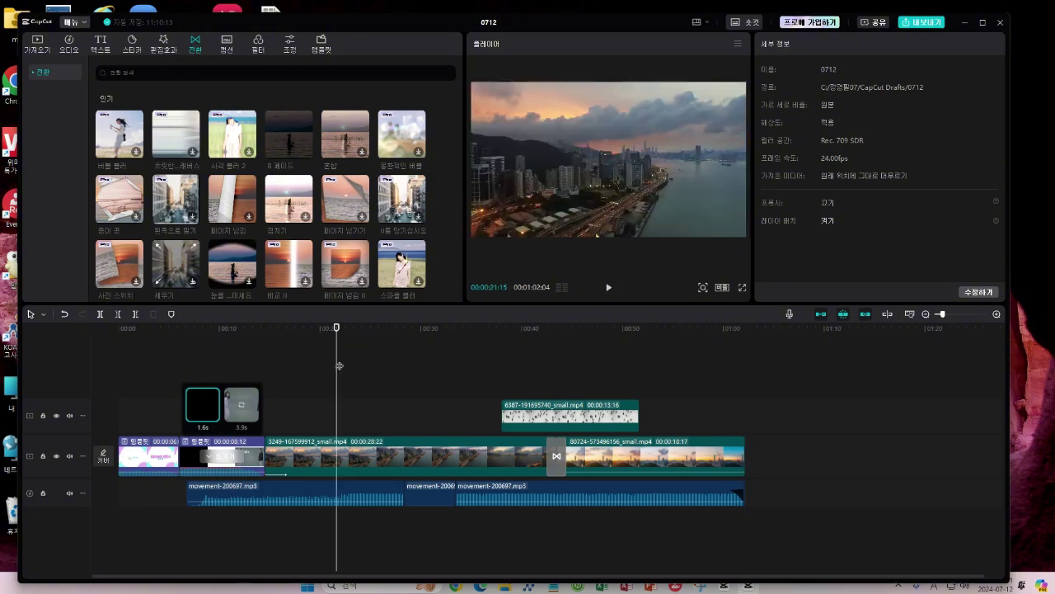
left_click(133, 45)
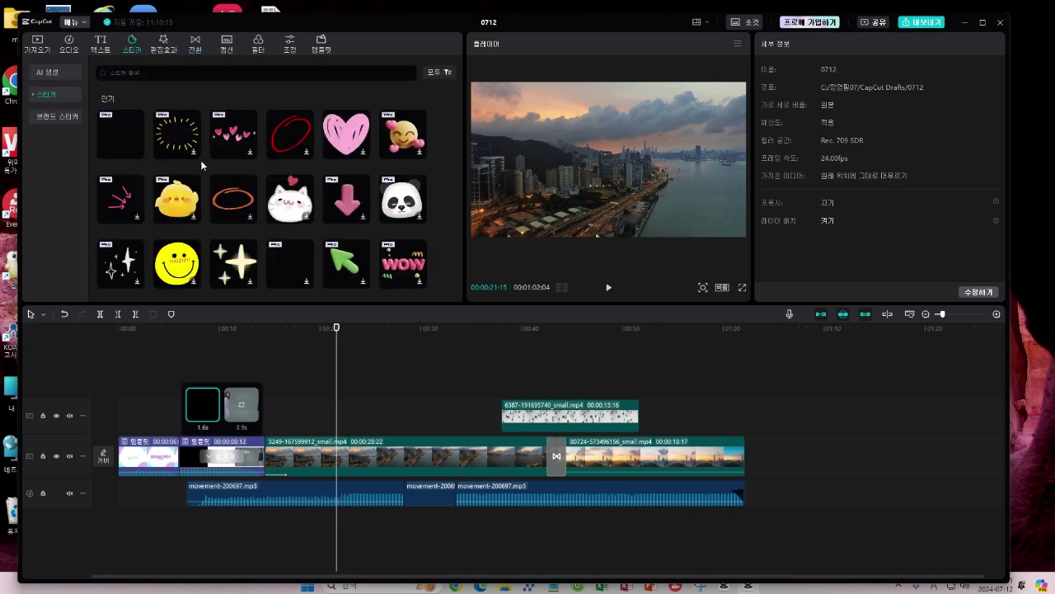
scroll(200, 160, "down", 5)
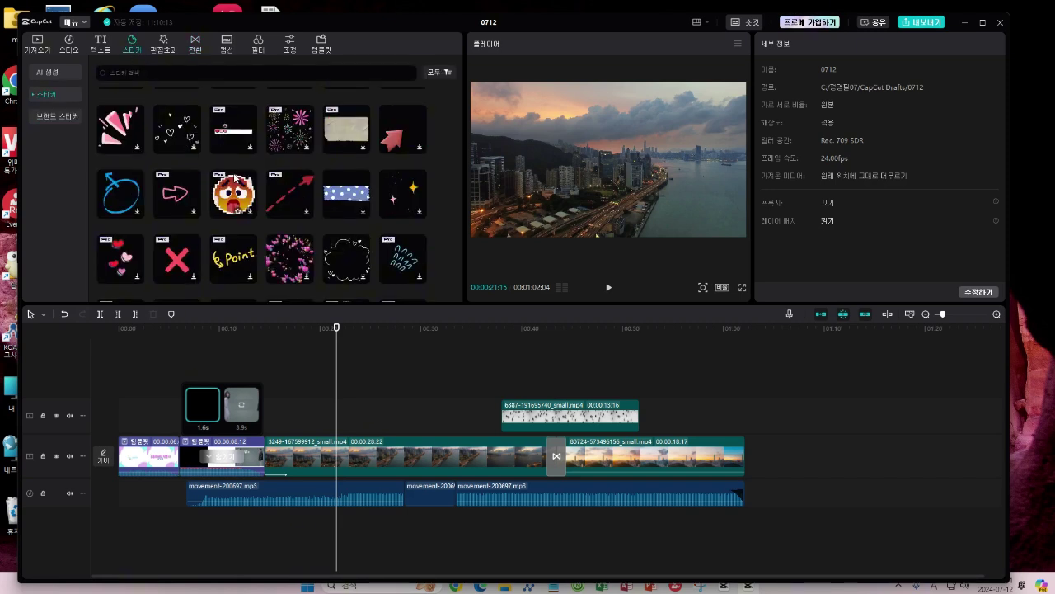
scroll(235, 178, "up", 1)
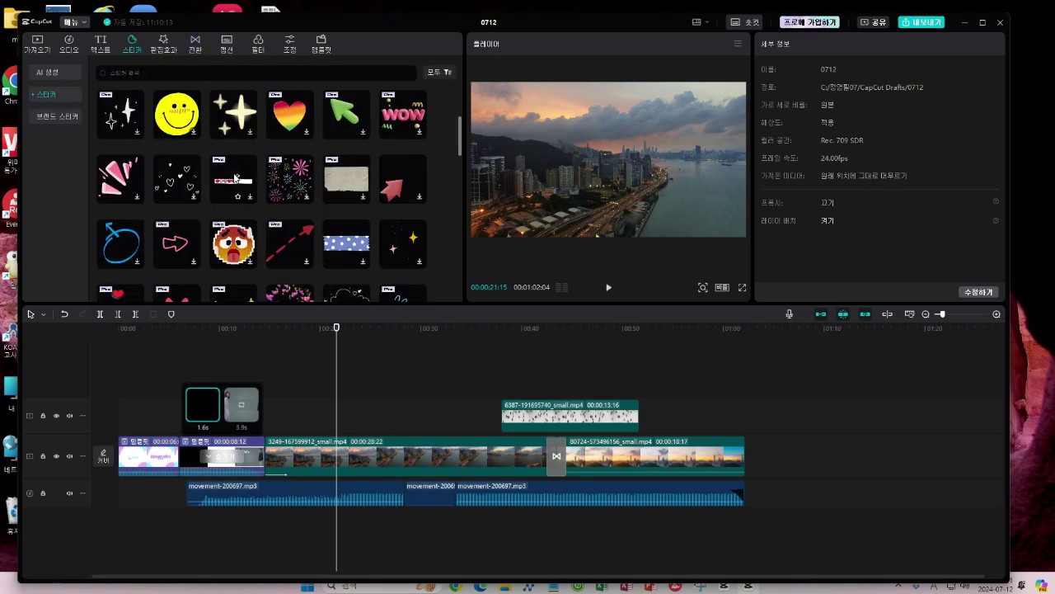
left_click(46, 118)
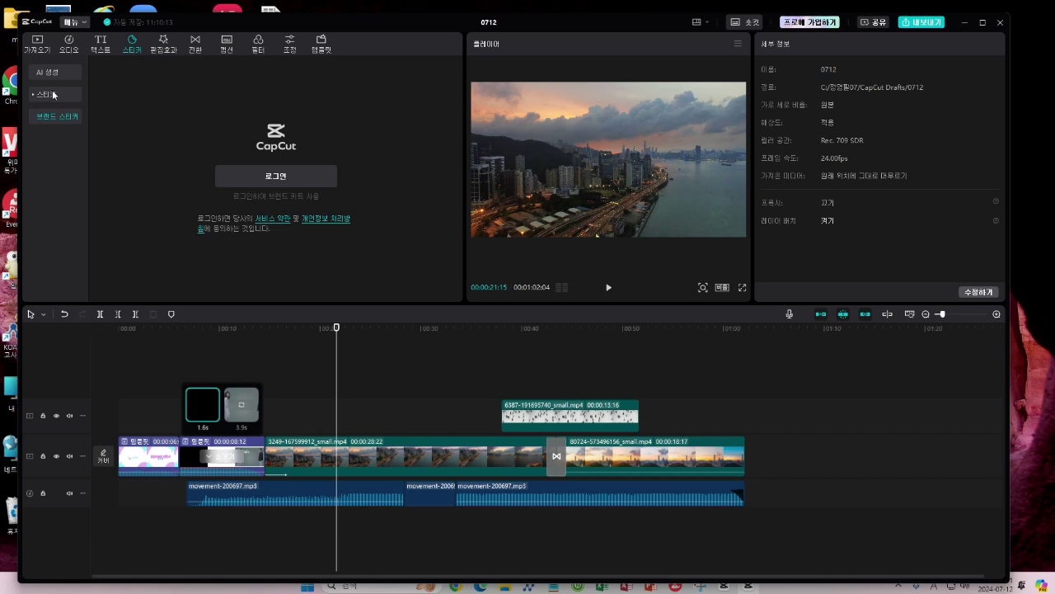
left_click(52, 91)
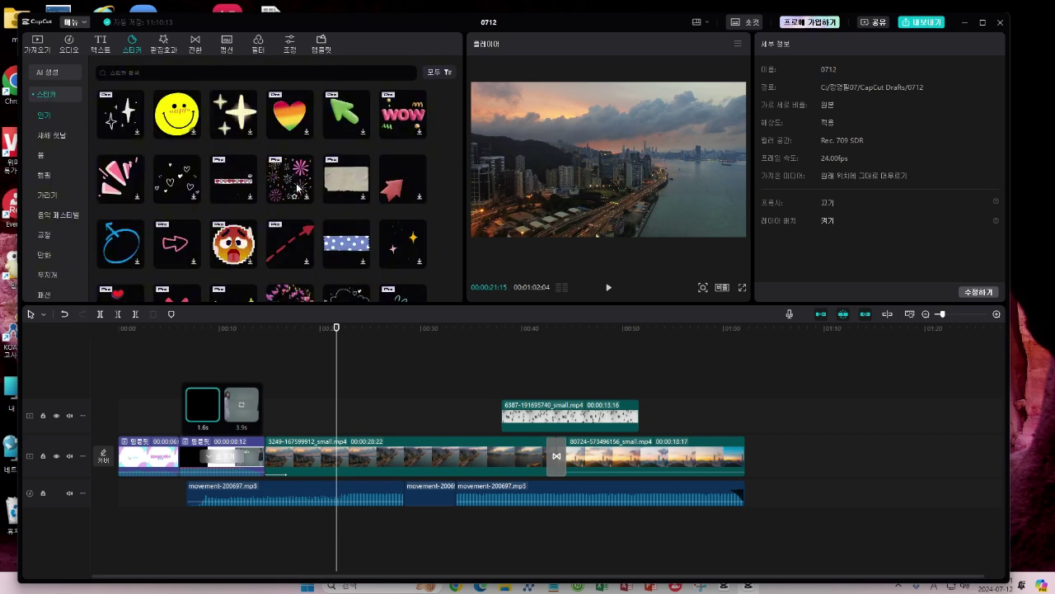
scroll(214, 186, "down", 3)
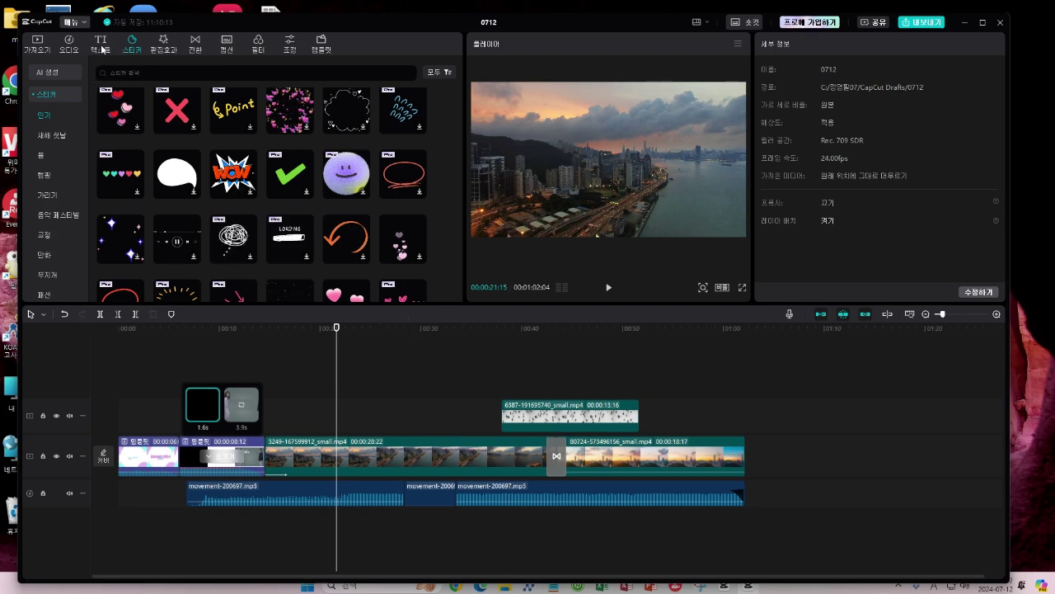
Add a basic text (기본 텍스트) clip at 00:00:18:19 and extend its end to about 00:00:27 on the timeline
left_click(308, 375)
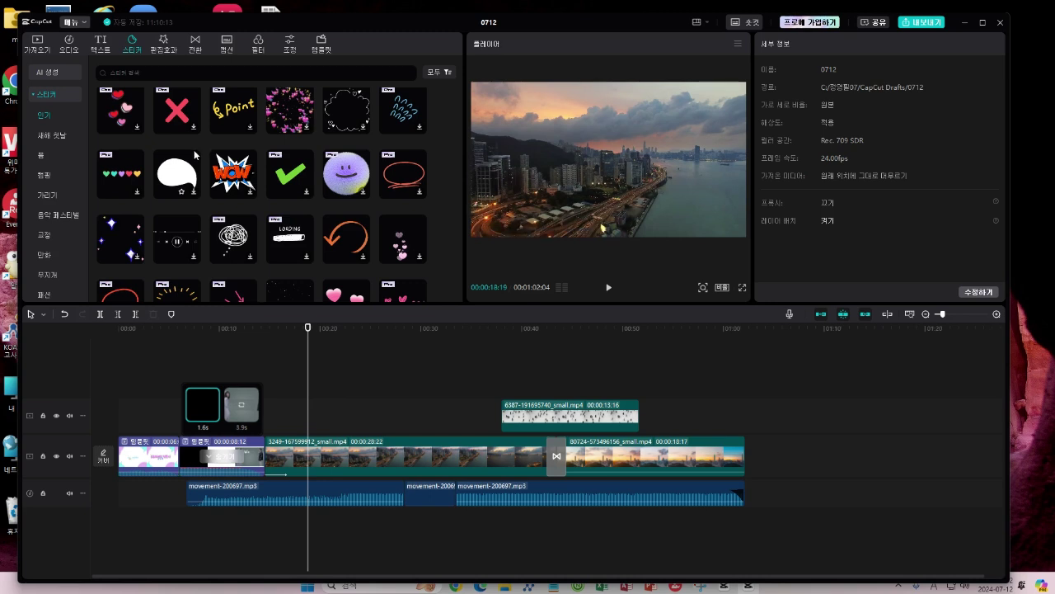
left_click(101, 50)
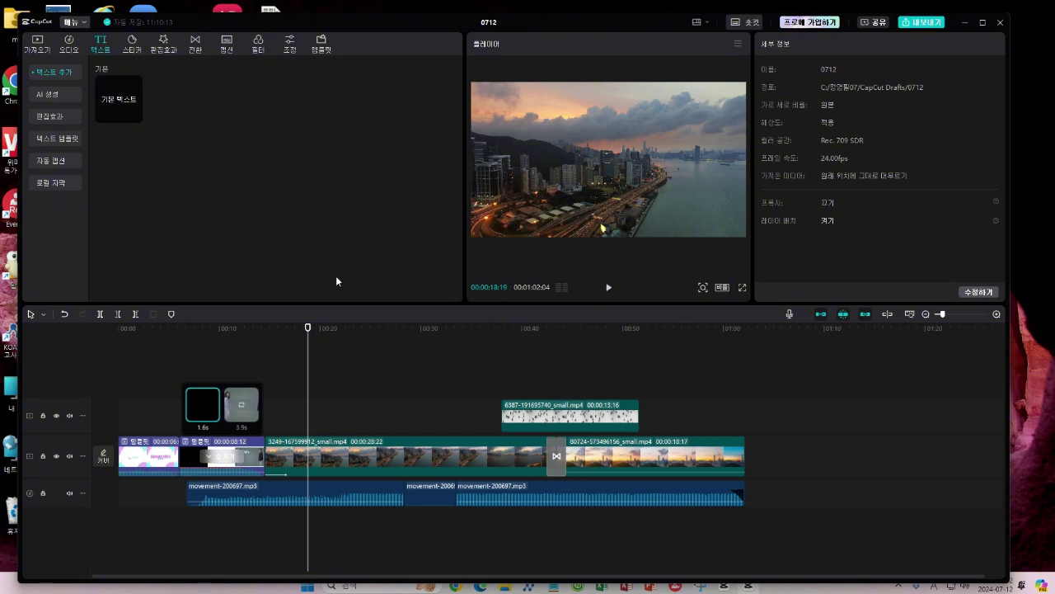
left_click(137, 117)
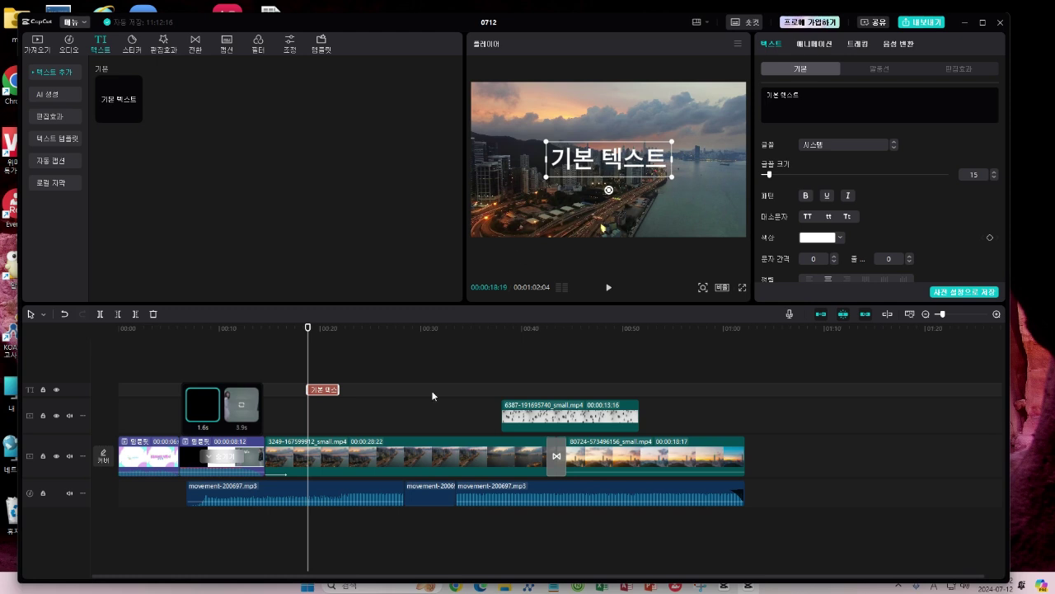
left_click_drag(344, 389, 391, 391)
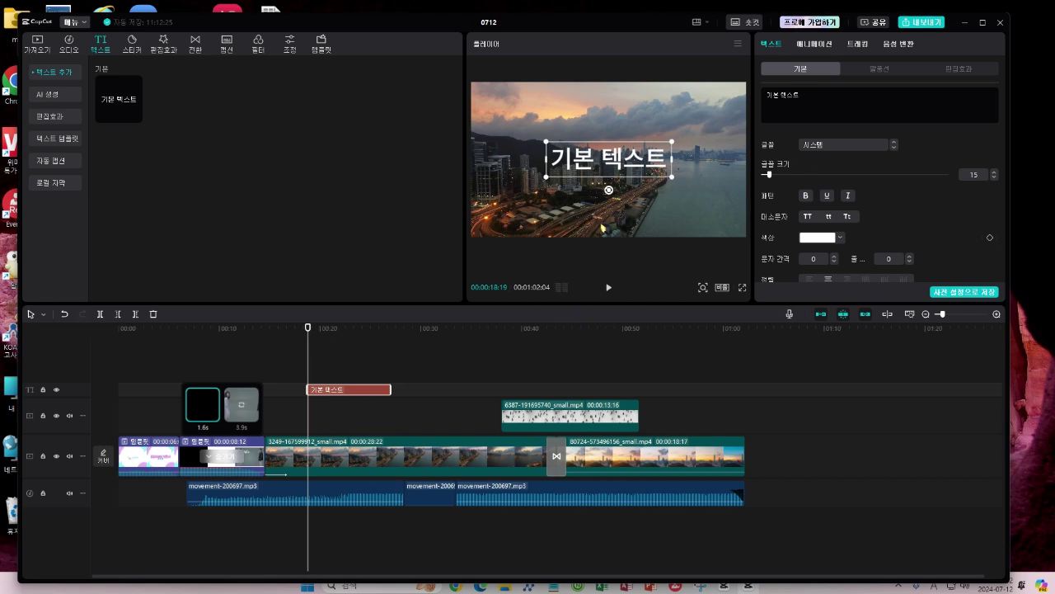
Replace the text clip's placeholder wording with "도시는 밤이되면" on the first line and "다시 태어난다" on the second
left_click_drag(804, 97, 696, 102)
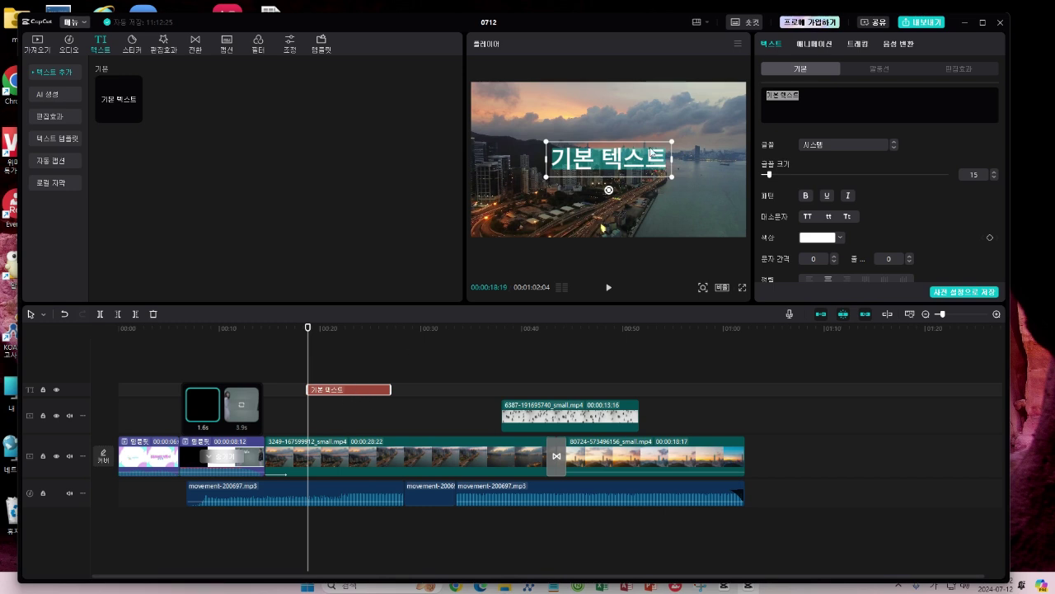
left_click(278, 334)
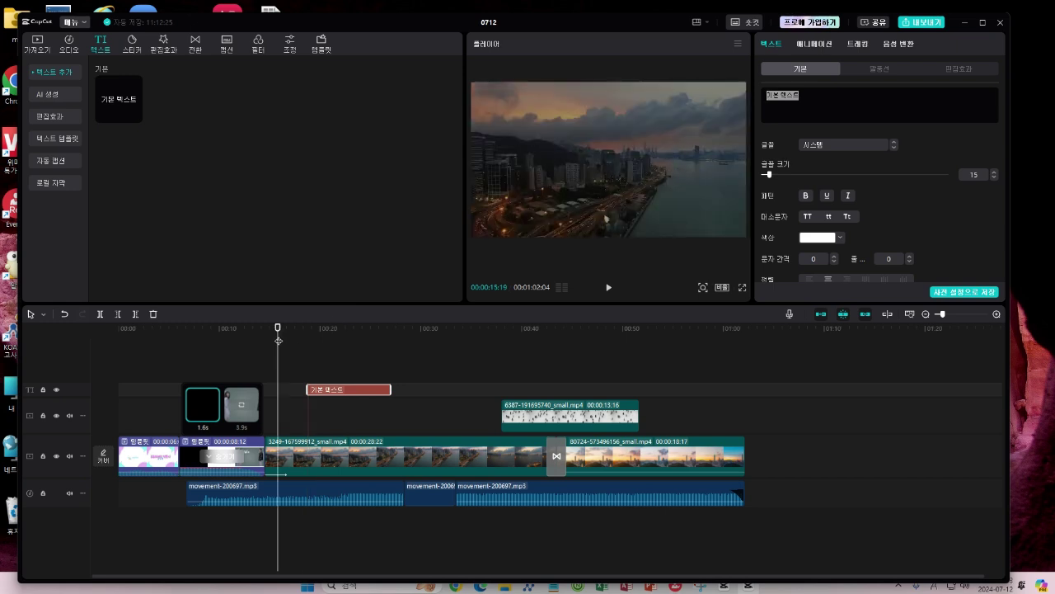
left_click(341, 342)
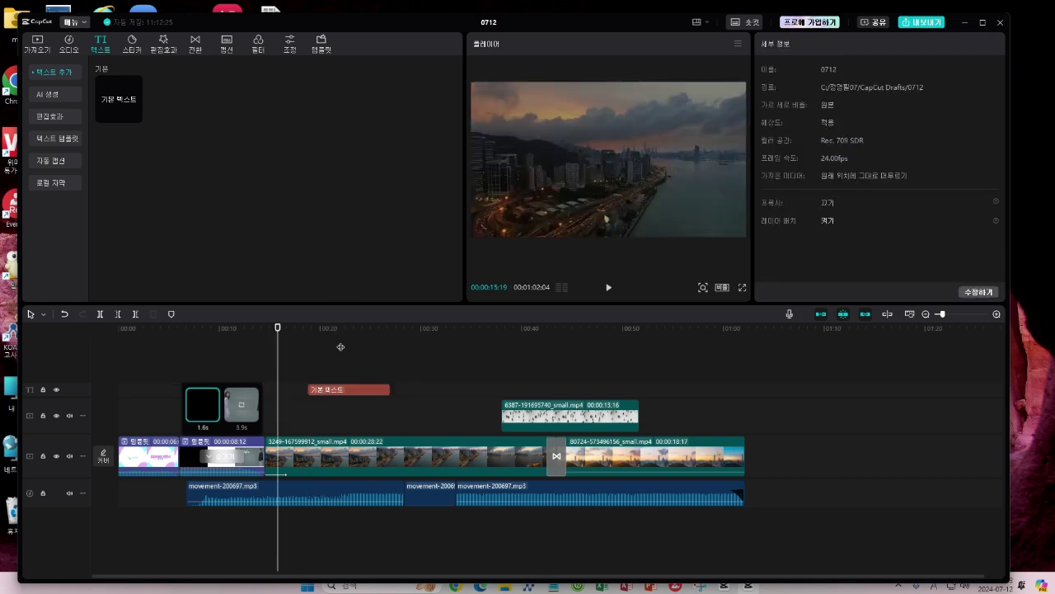
left_click(362, 389)
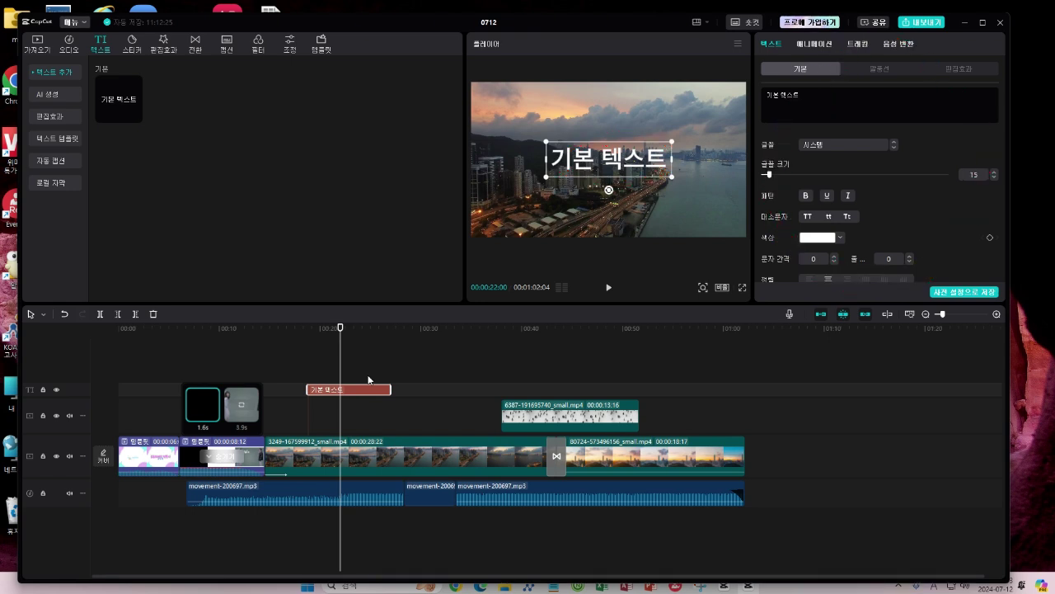
left_click_drag(803, 96, 736, 105)
type("돗")
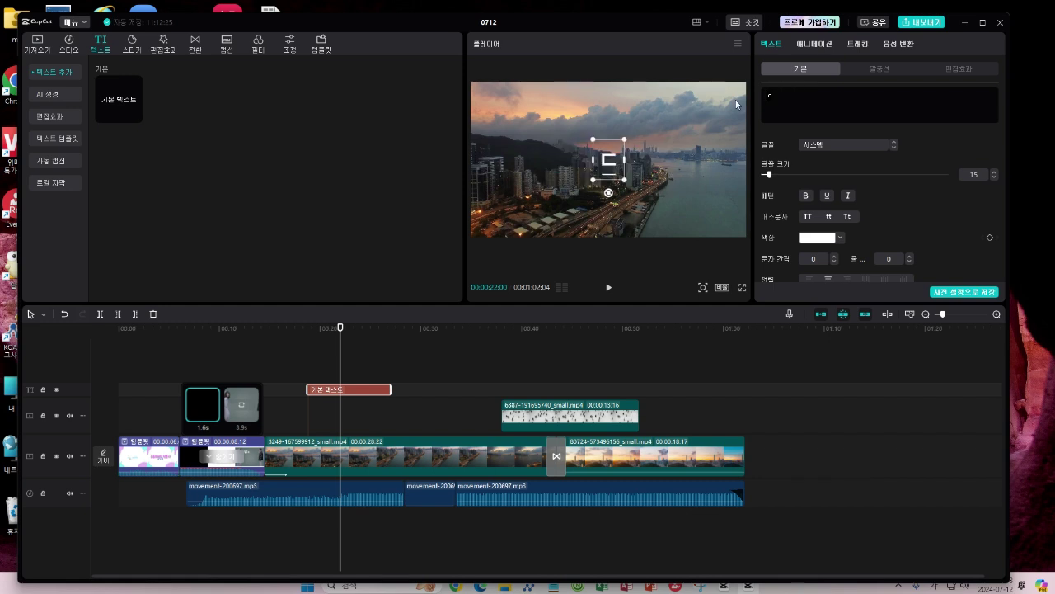
type("시는")
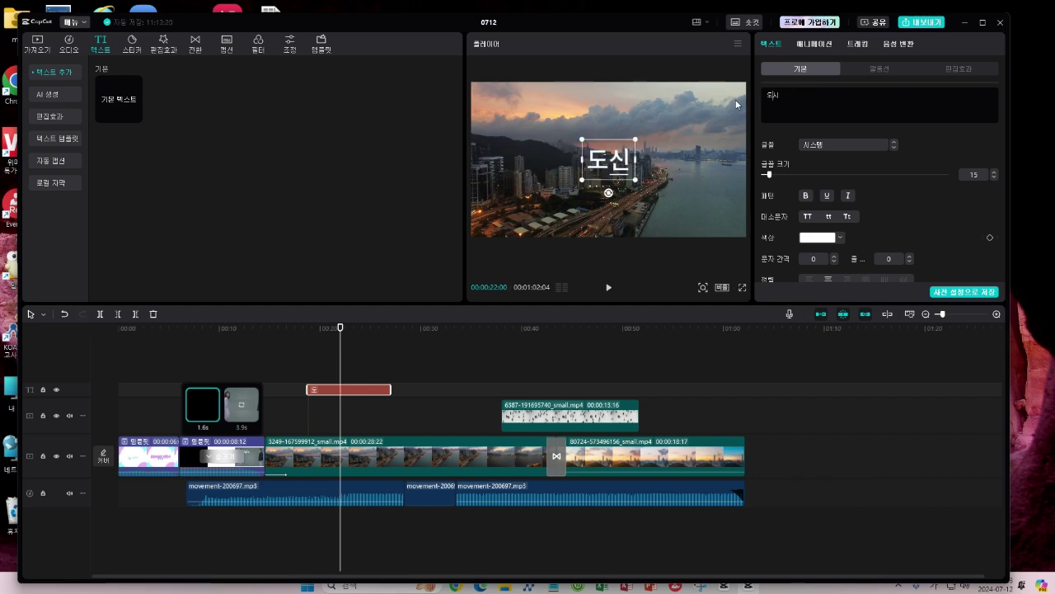
type(" 밤")
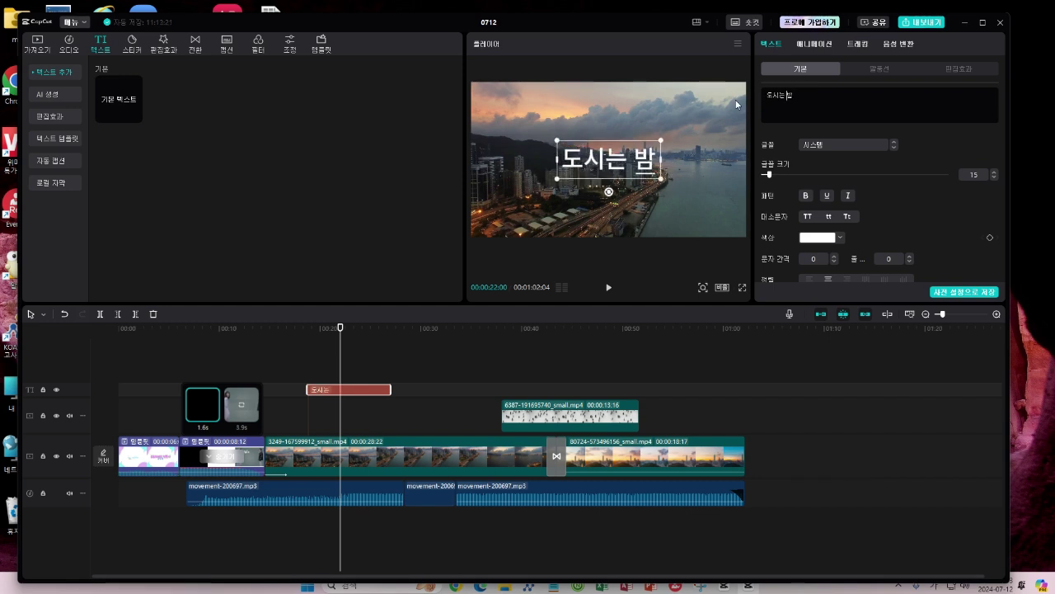
type("이되면")
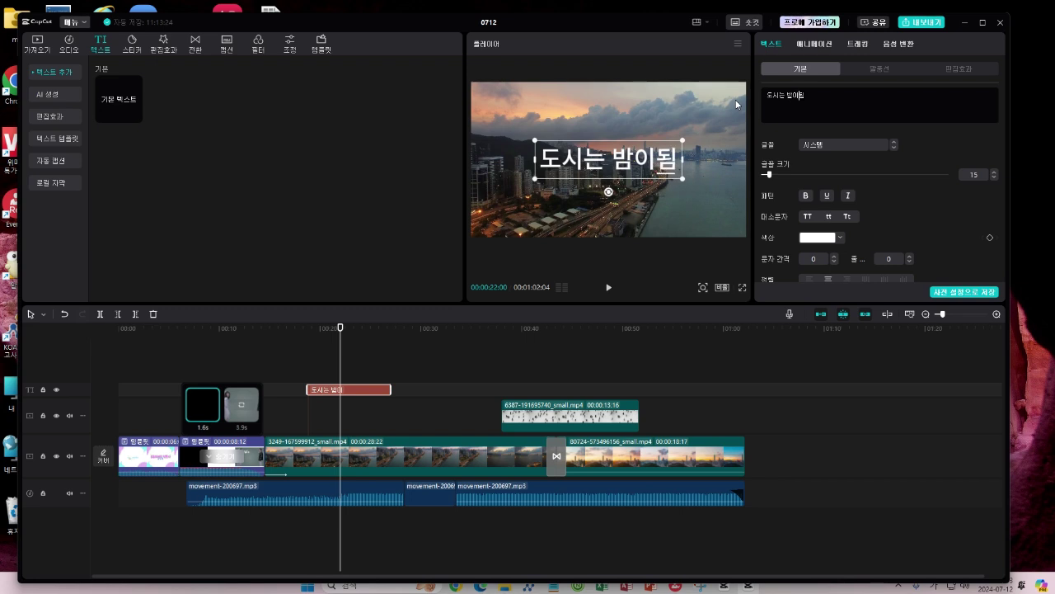
key("Return")
type("다시")
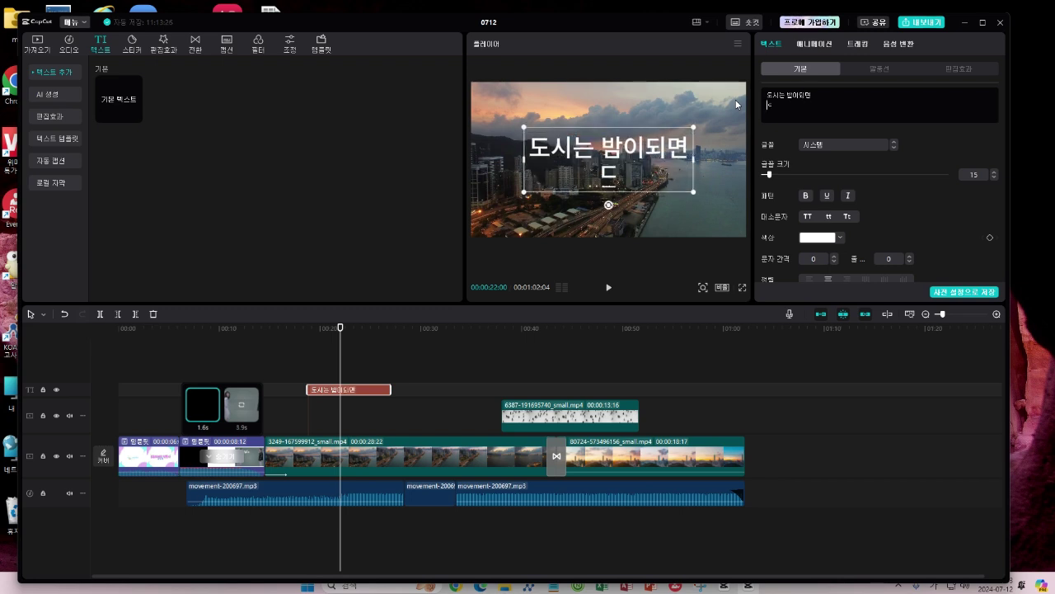
type(" 태어난")
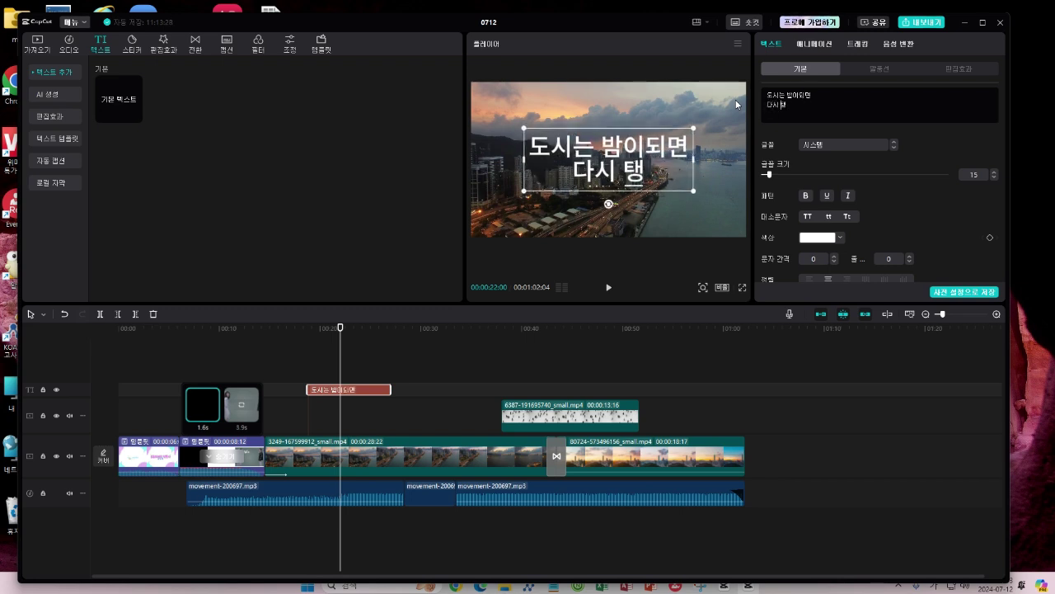
type("다")
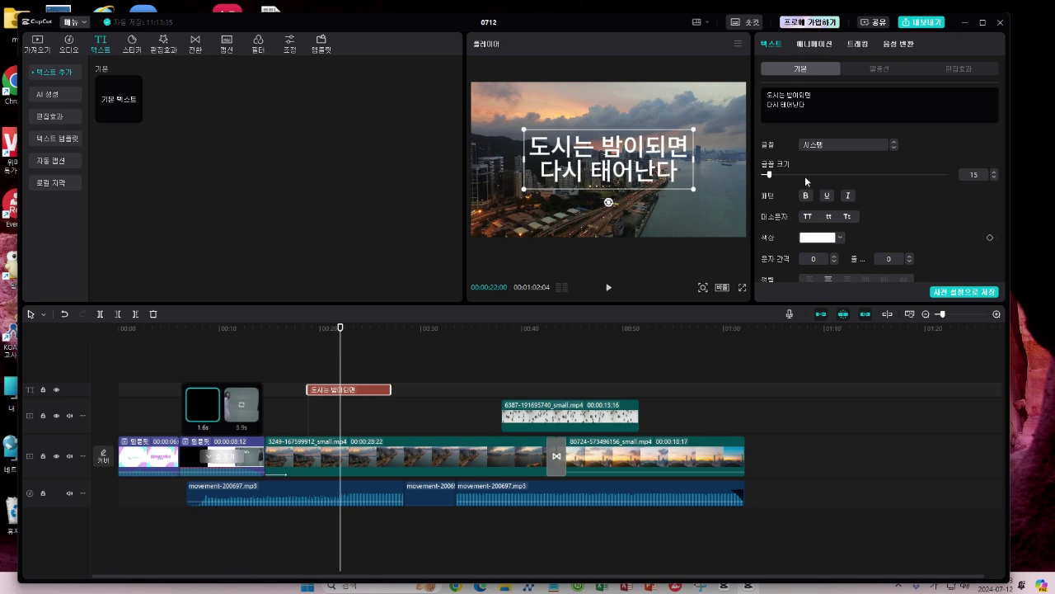
Expand the preset text styles and apply the yellow-orange one to the title after trying the red-outlined and pink-outlined styles
scroll(805, 175, "down", 3)
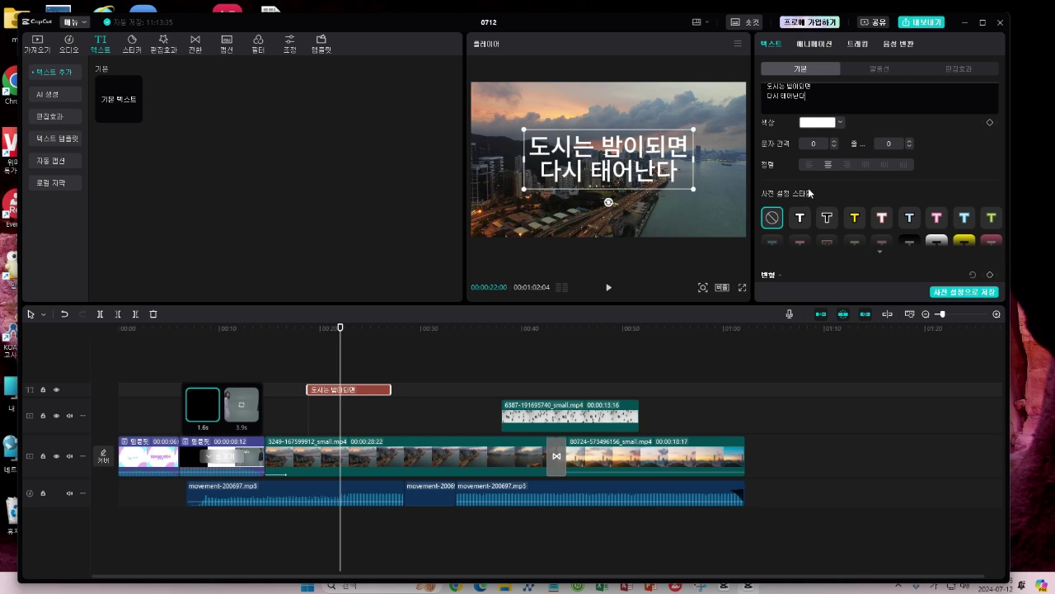
scroll(816, 186, "up", 3)
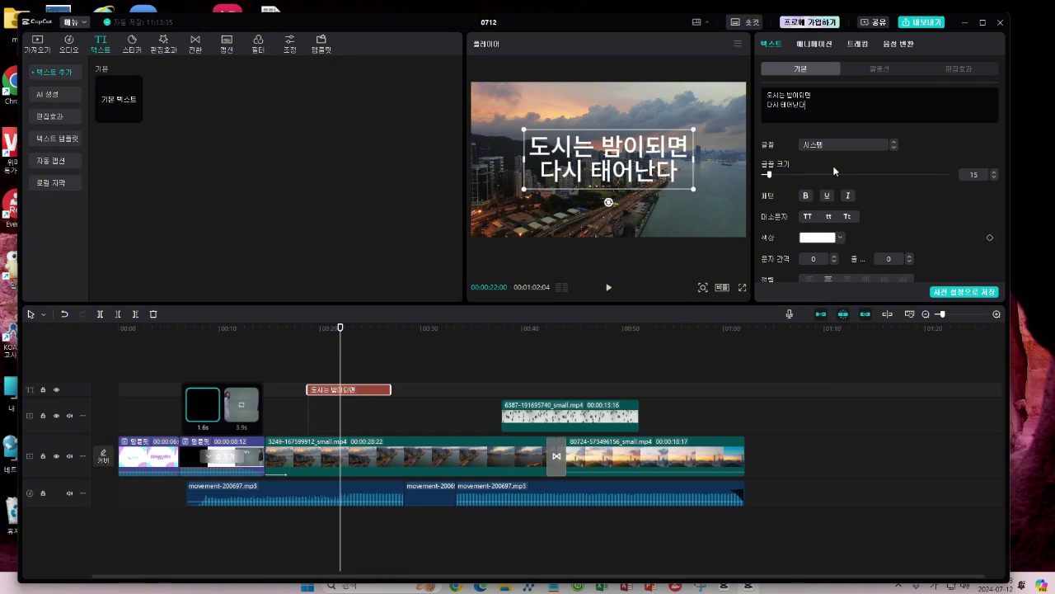
scroll(856, 200, "down", 5)
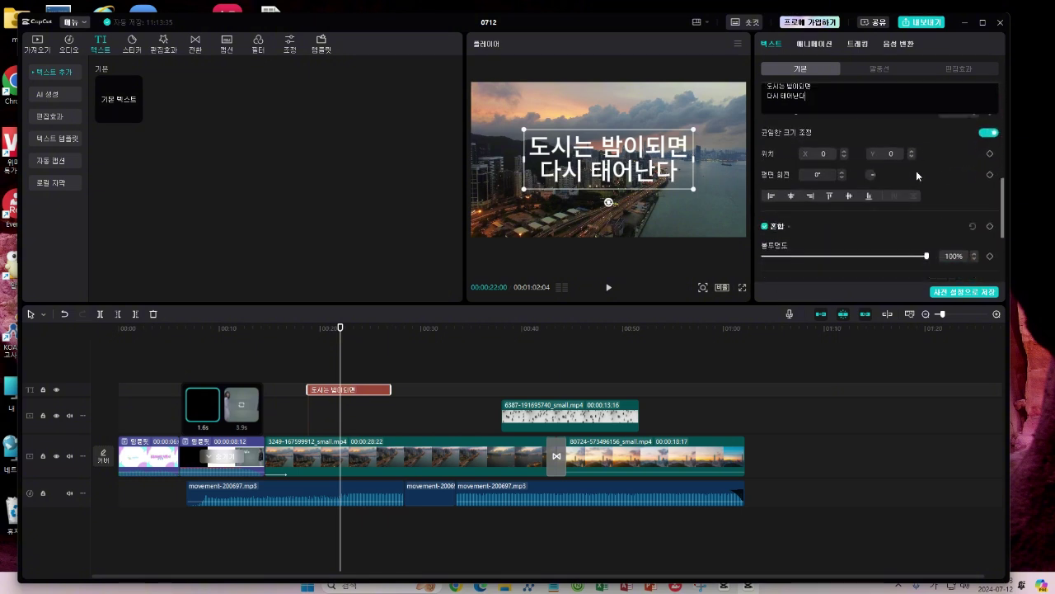
scroll(916, 170, "up", 4)
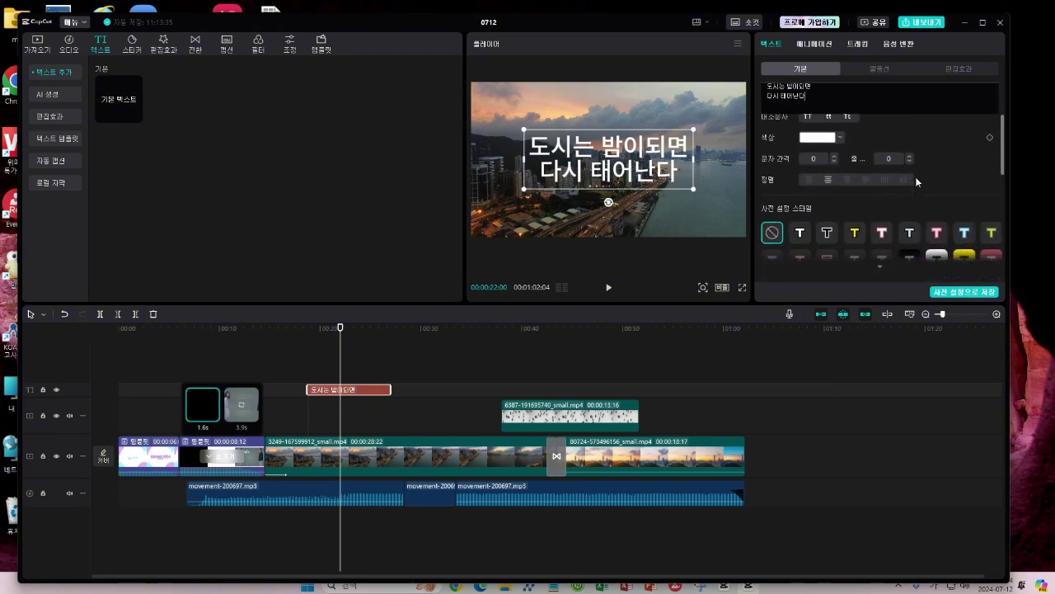
left_click(881, 266)
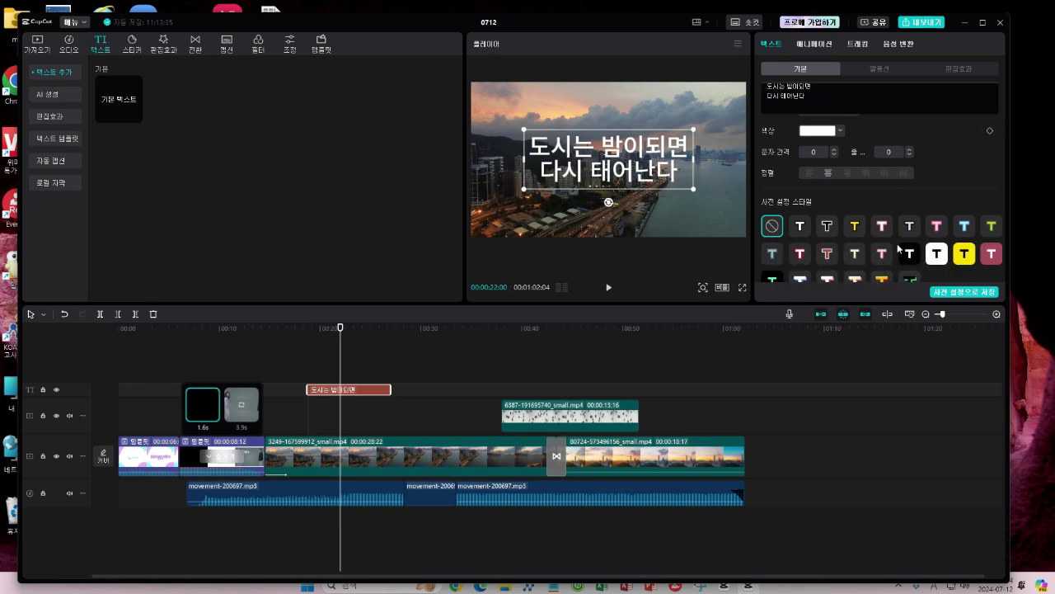
left_click(800, 253)
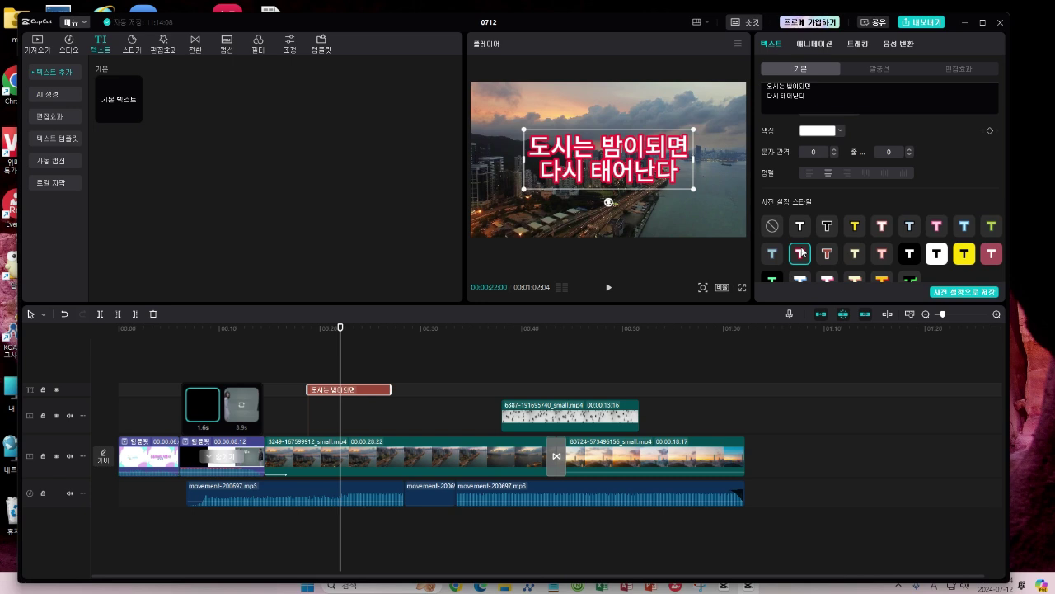
left_click(856, 257)
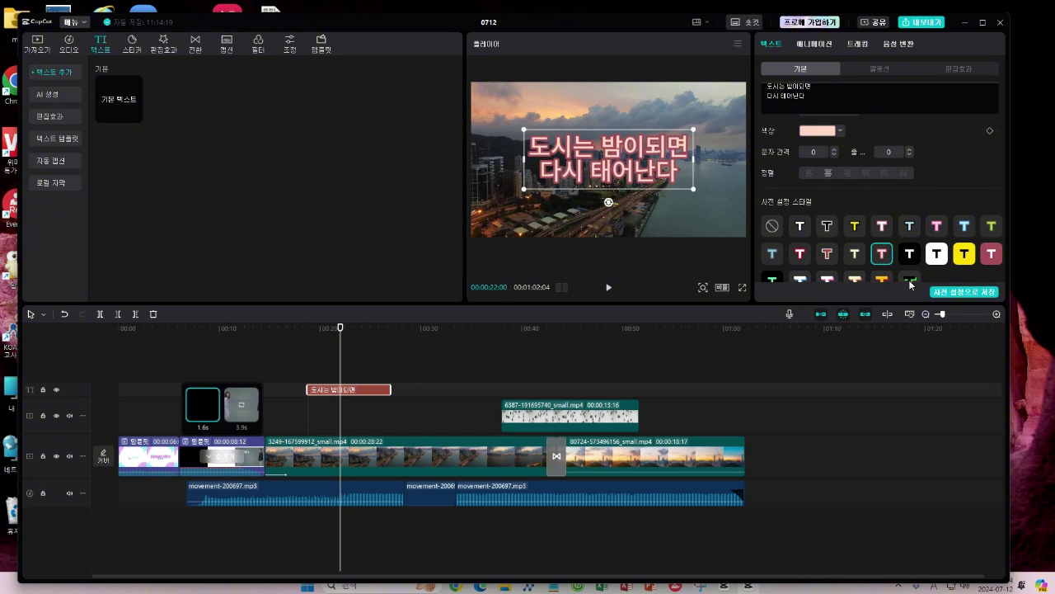
left_click(911, 282)
left_click(881, 283)
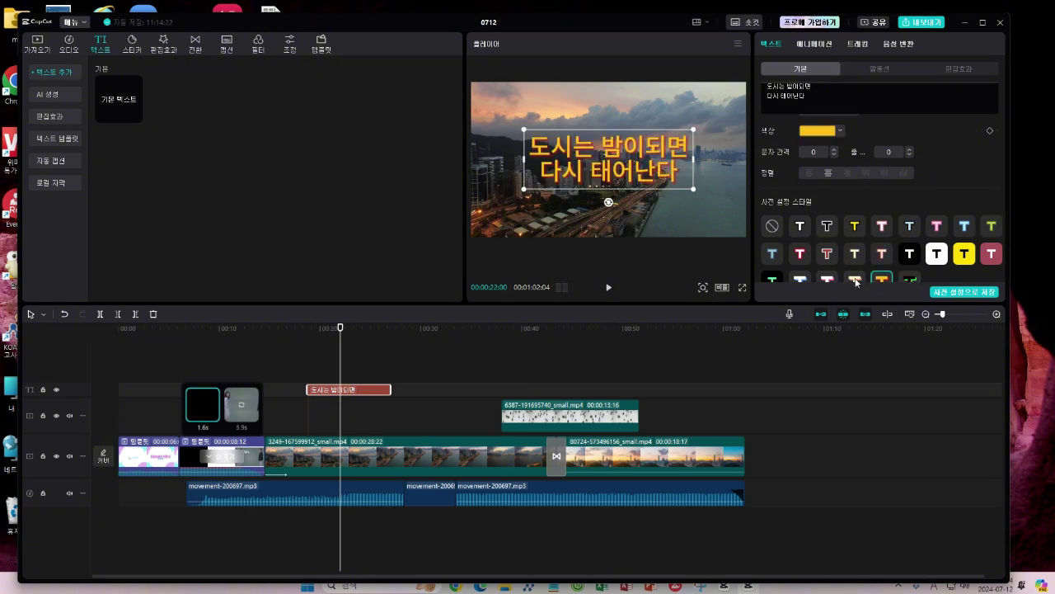
Apply the preset style with black text on a yellow background to the title after trying cream and white-background styles, and set its opacity to 55%
left_click(856, 282)
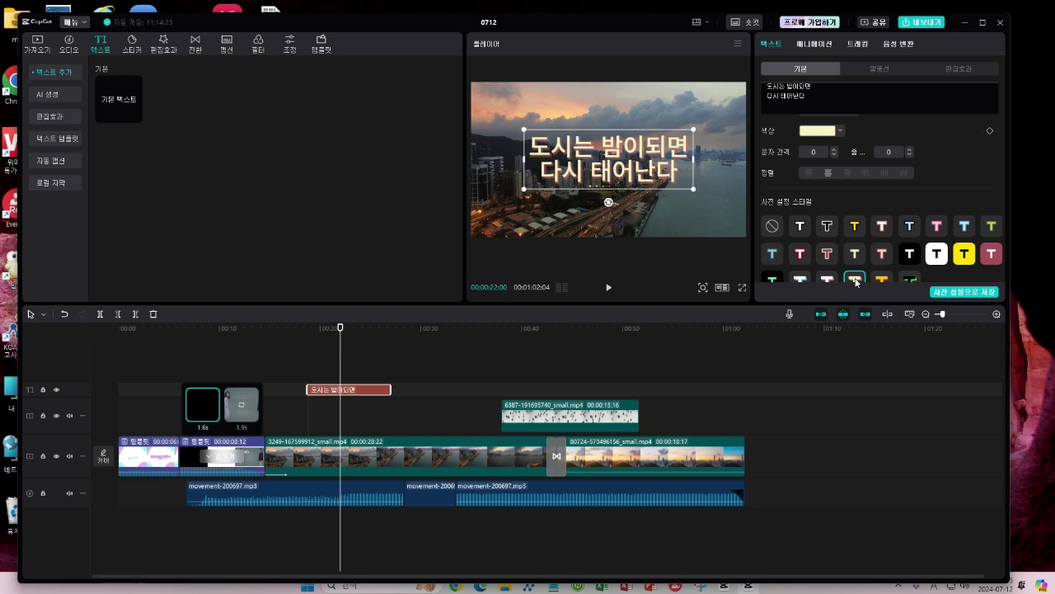
left_click(935, 255)
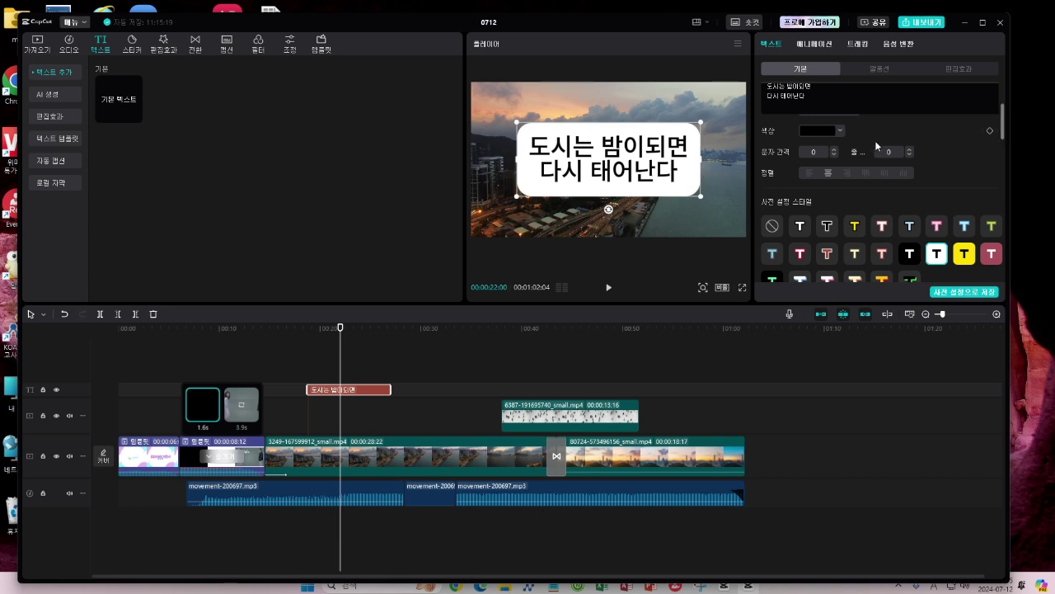
left_click(967, 258)
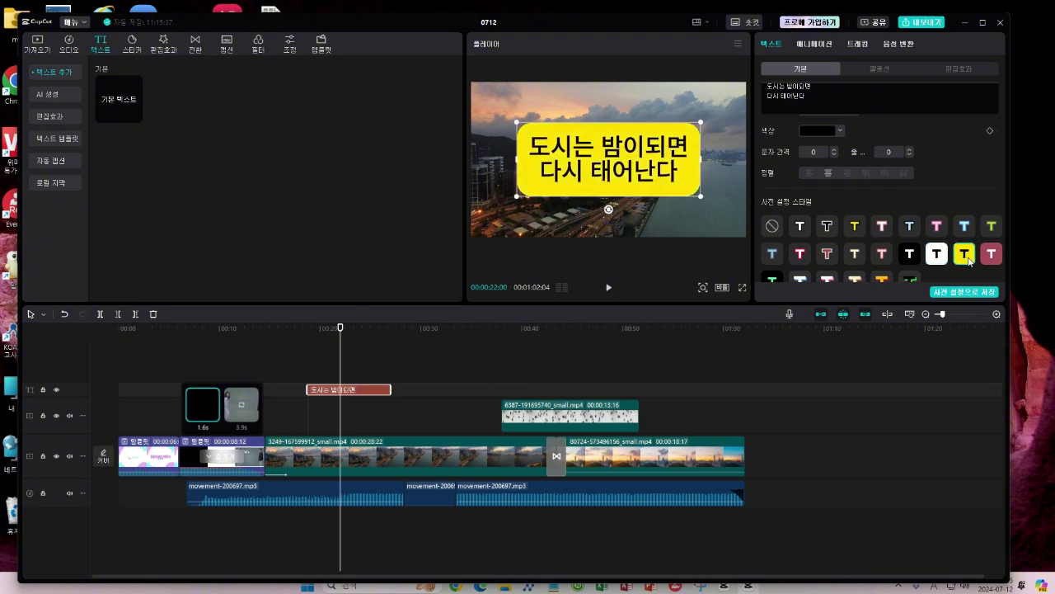
scroll(890, 189, "up", 3)
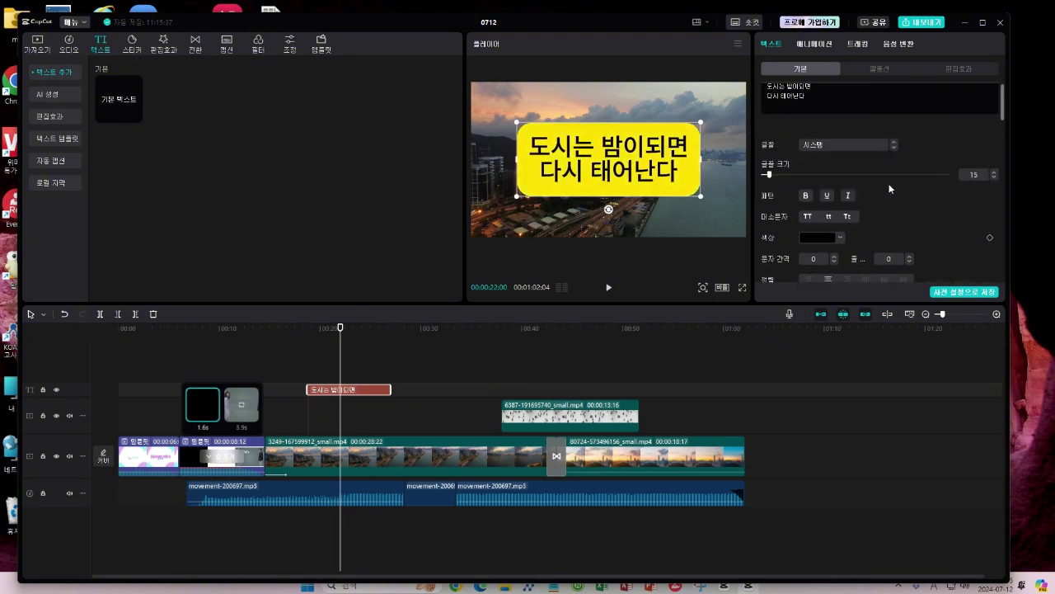
scroll(889, 189, "down", 5)
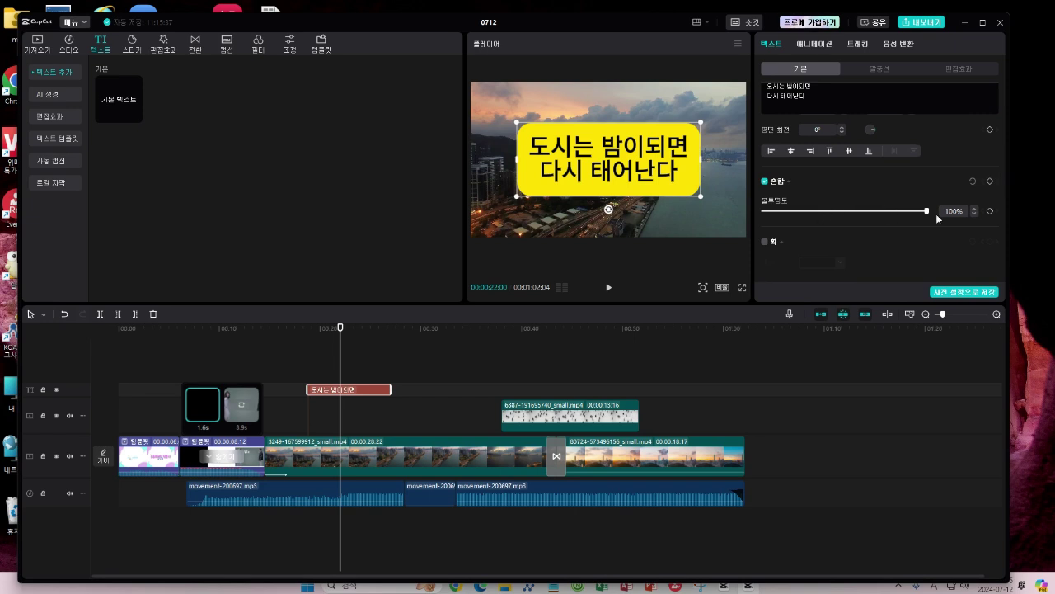
left_click_drag(928, 213, 854, 216)
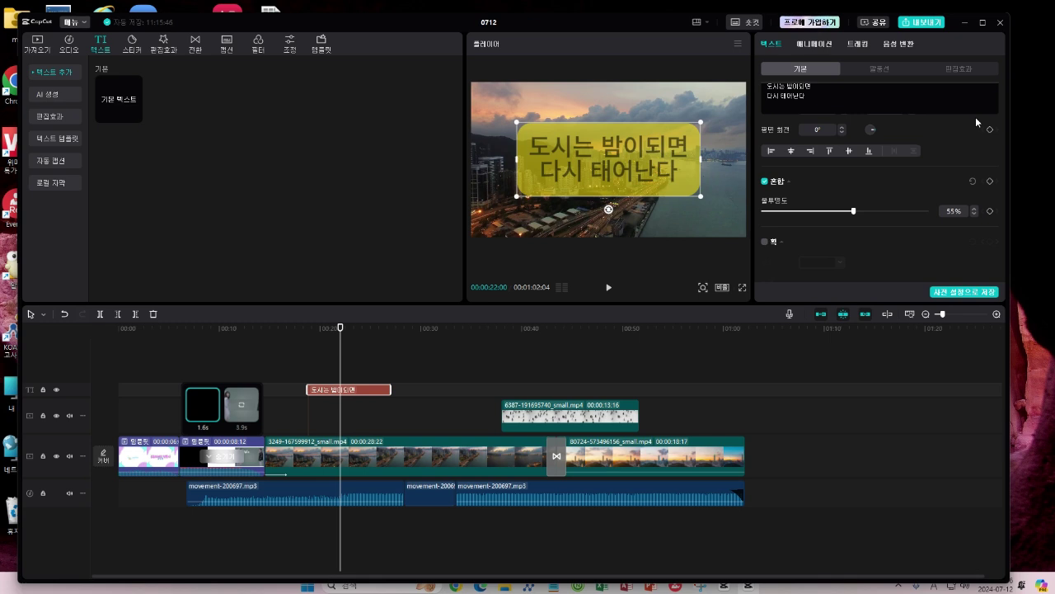
Look through the entrance (인) animations available for the title text
left_click(815, 44)
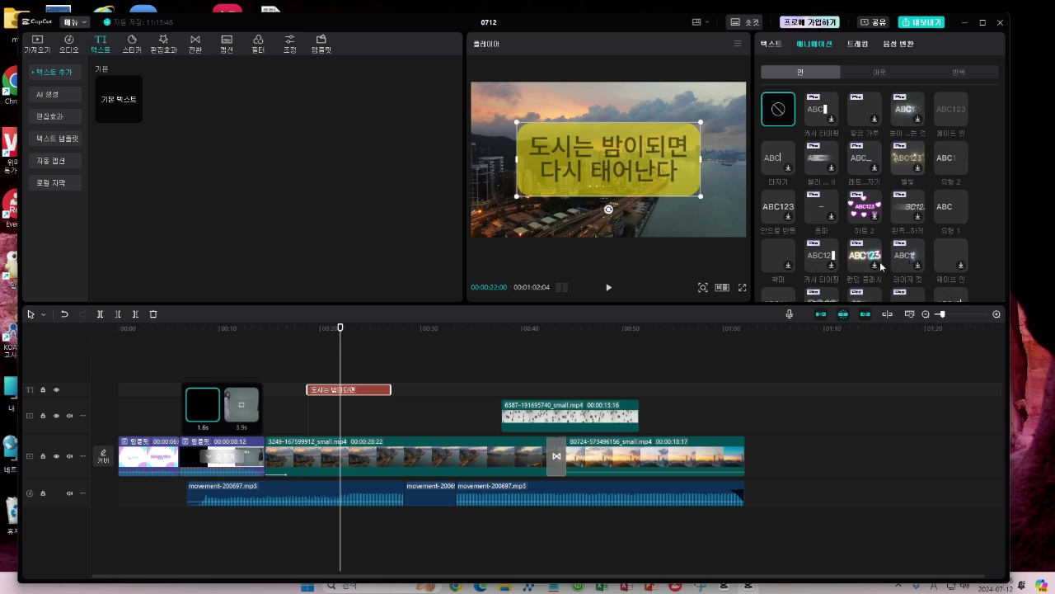
scroll(884, 252, "down", 1)
scroll(883, 247, "down", 3)
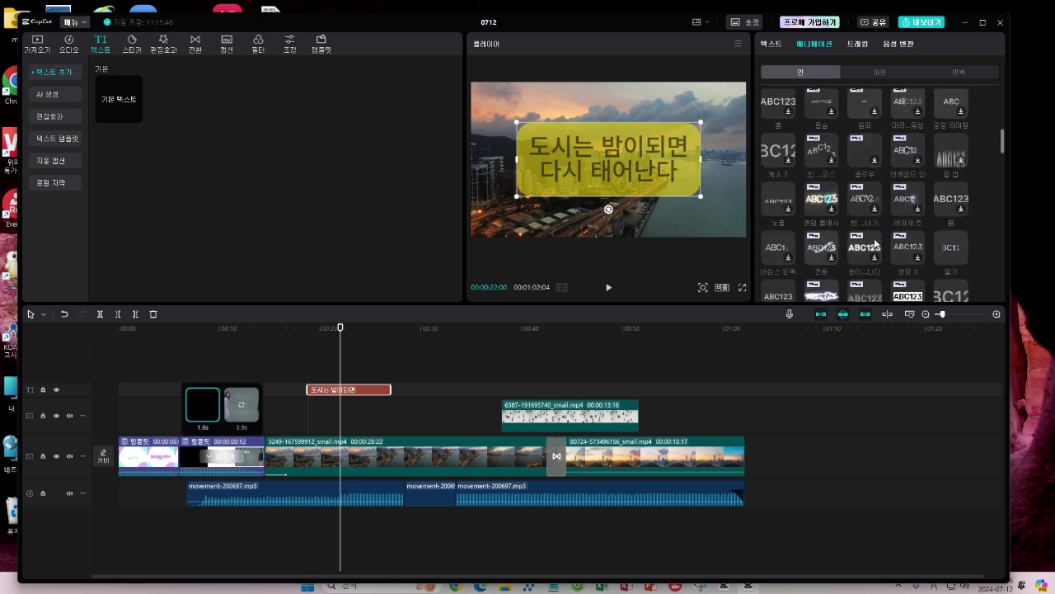
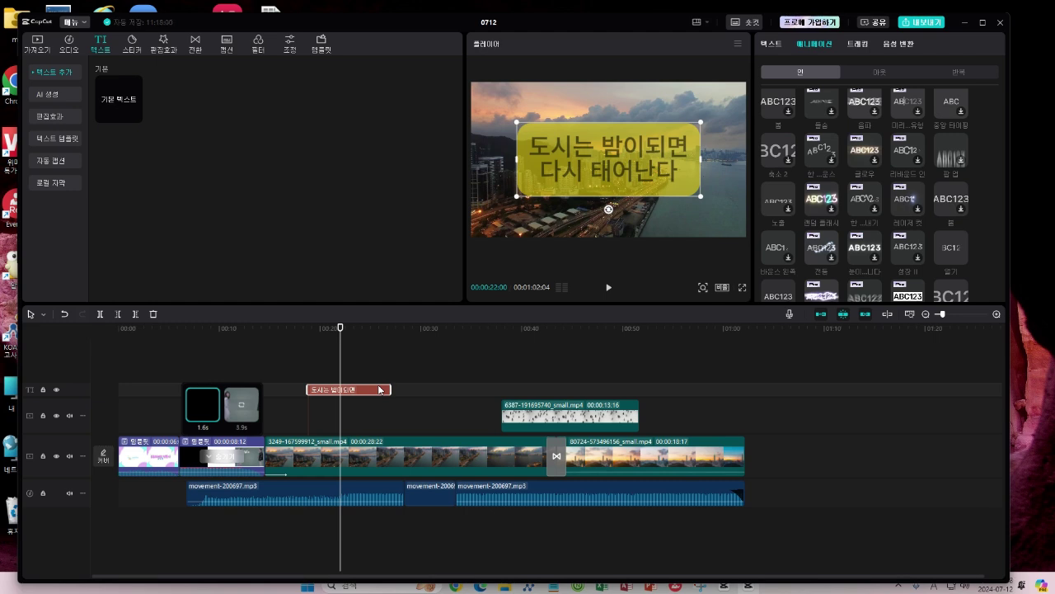
Paste a copy of the title text clip on the timeline at 00:00:54:07
left_click(700, 398)
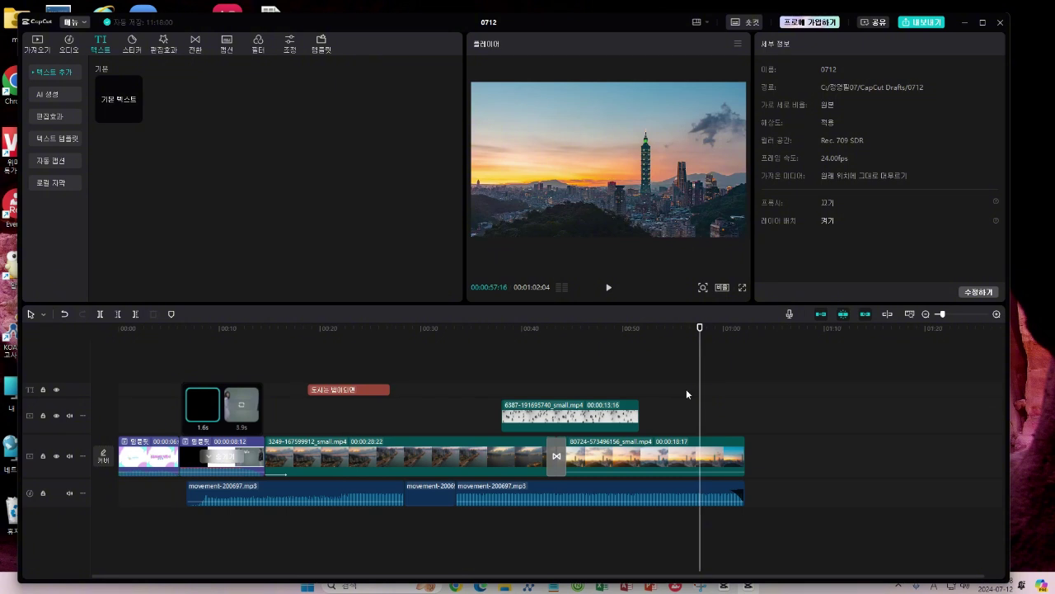
left_click(666, 394)
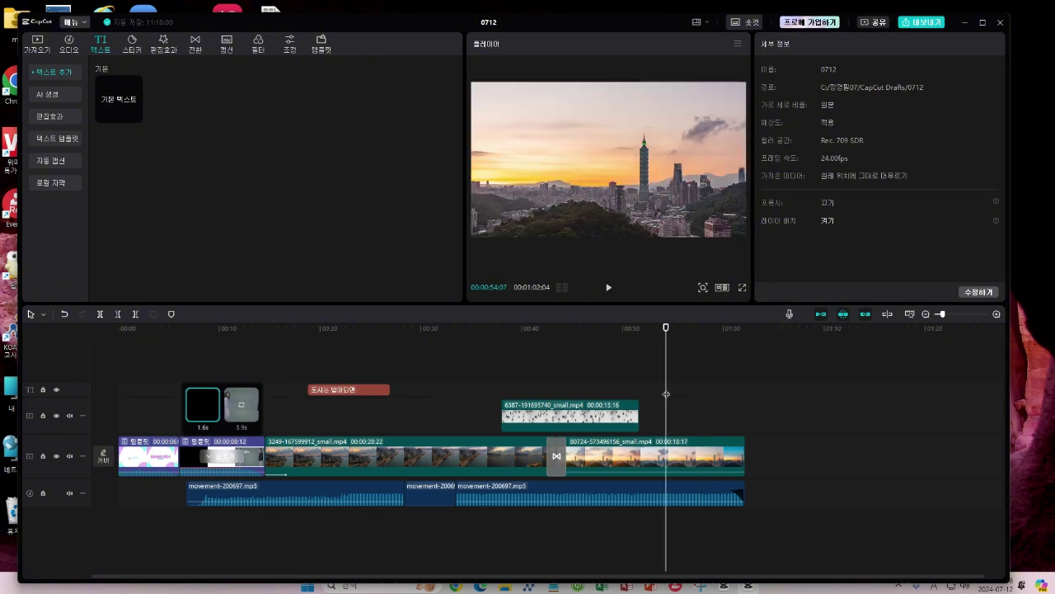
key("ctrl+v")
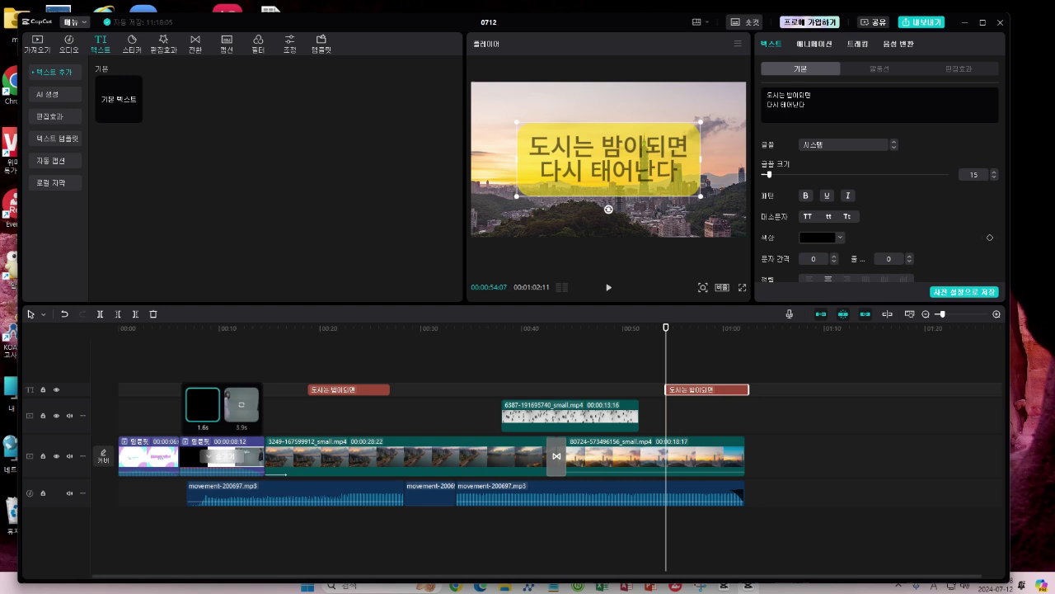
Replace the copied text with "노을" and trim the clip's end to match the end of the last video clip
left_click_drag(767, 95, 834, 128)
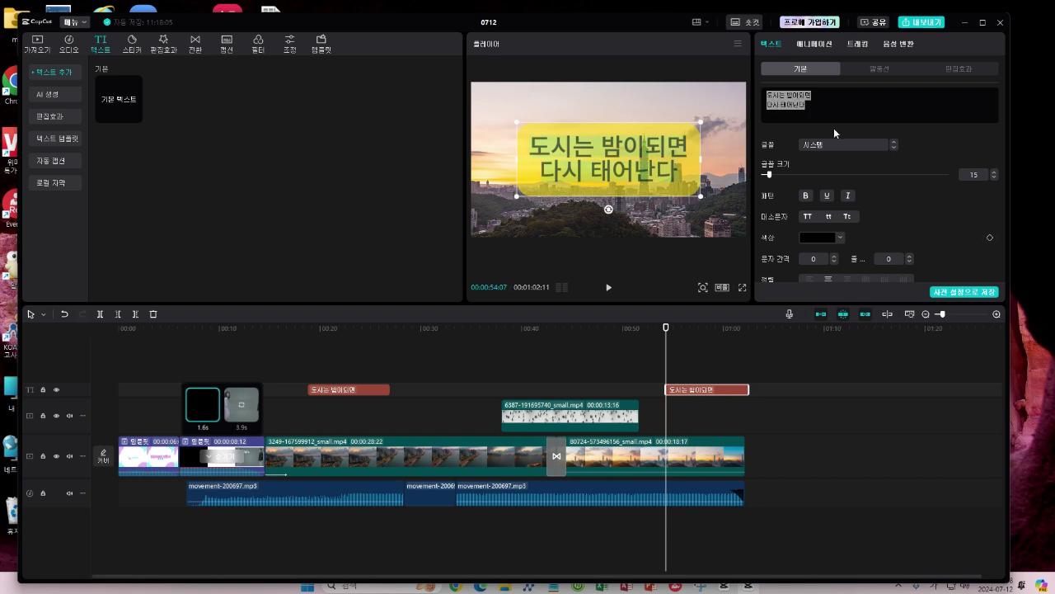
type("노을")
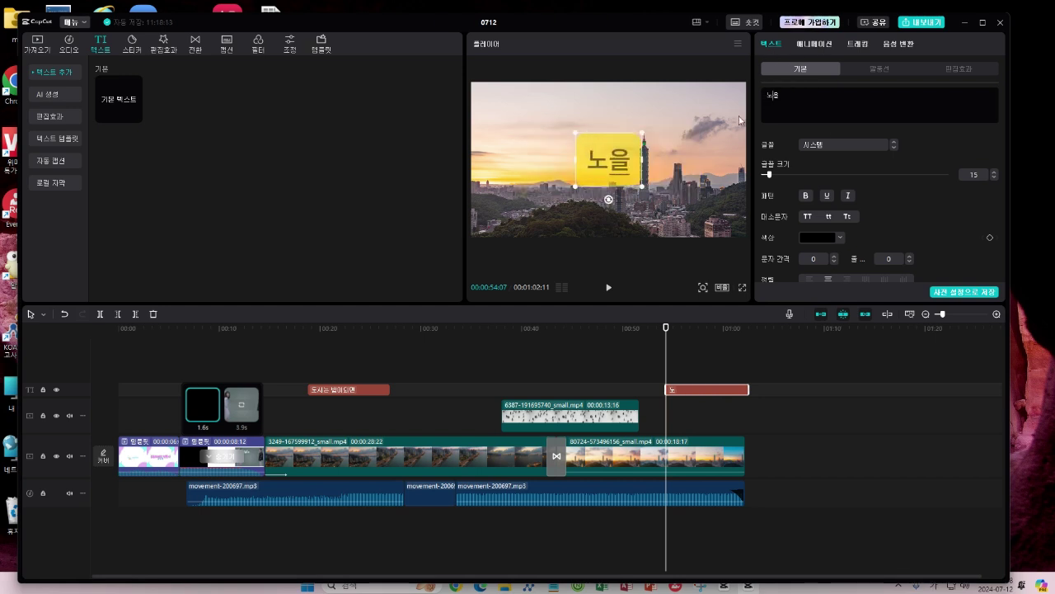
left_click_drag(748, 389, 745, 390)
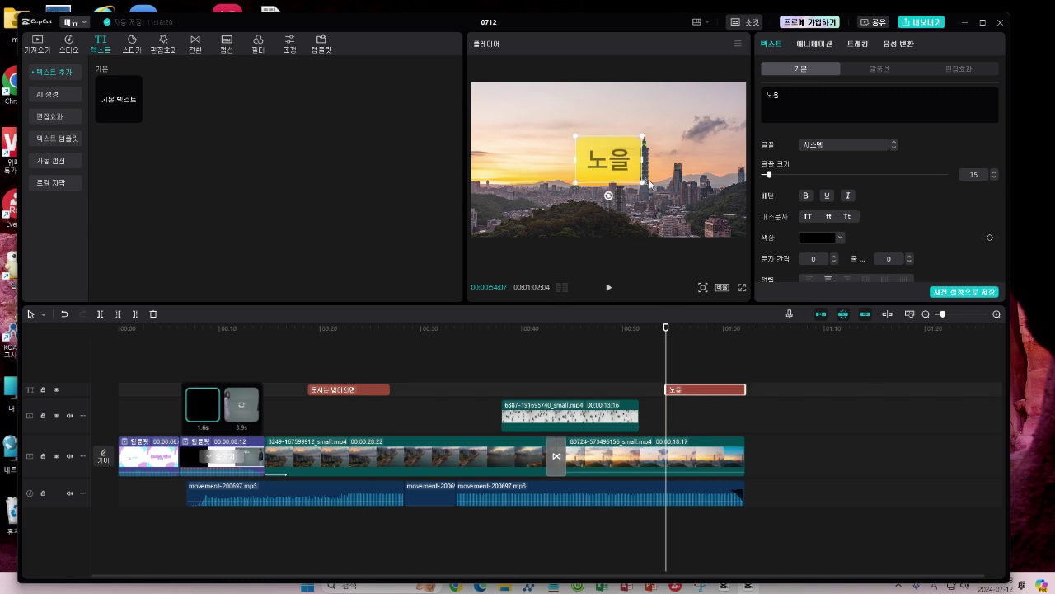
Set the "노을" text's font to 가나초콜릿 after trying 티몬체 and 완주대둔산체, and enlarge the text to fill the frame
left_click(863, 145)
scroll(853, 255, "down", 10)
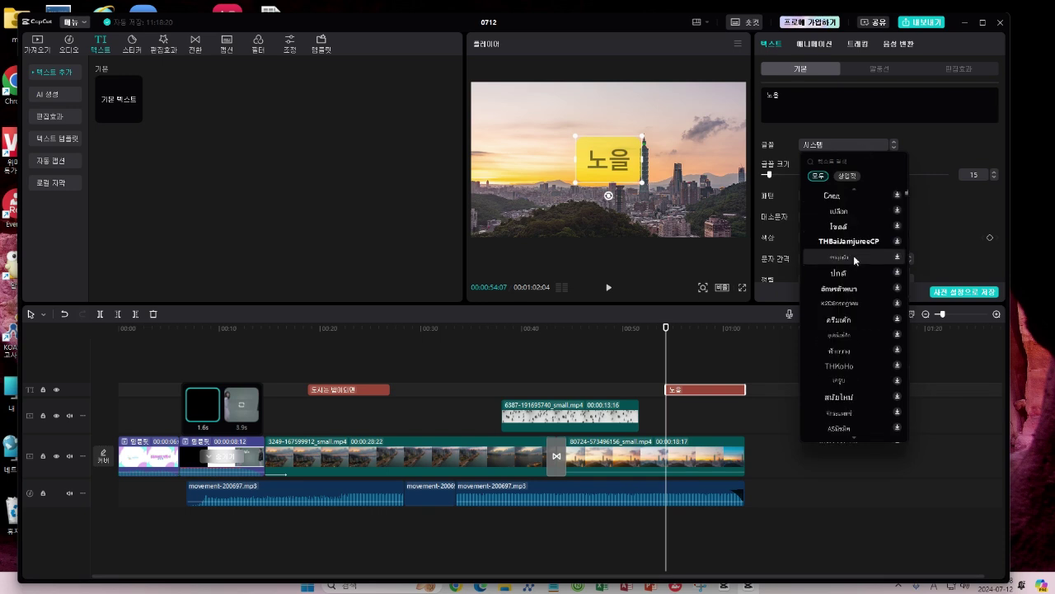
scroll(857, 255, "down", 5)
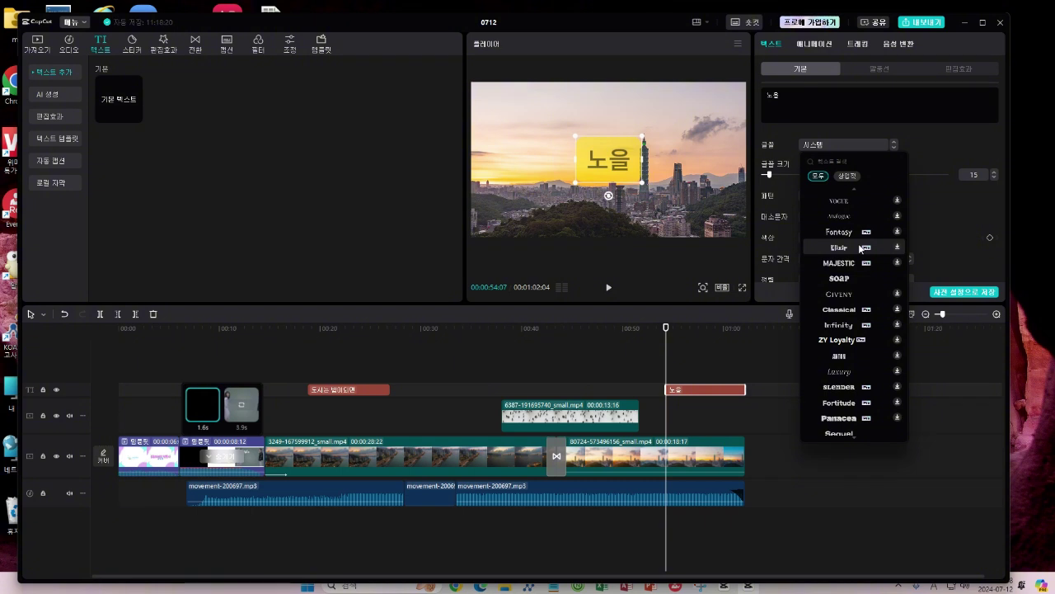
scroll(841, 254, "down", 6)
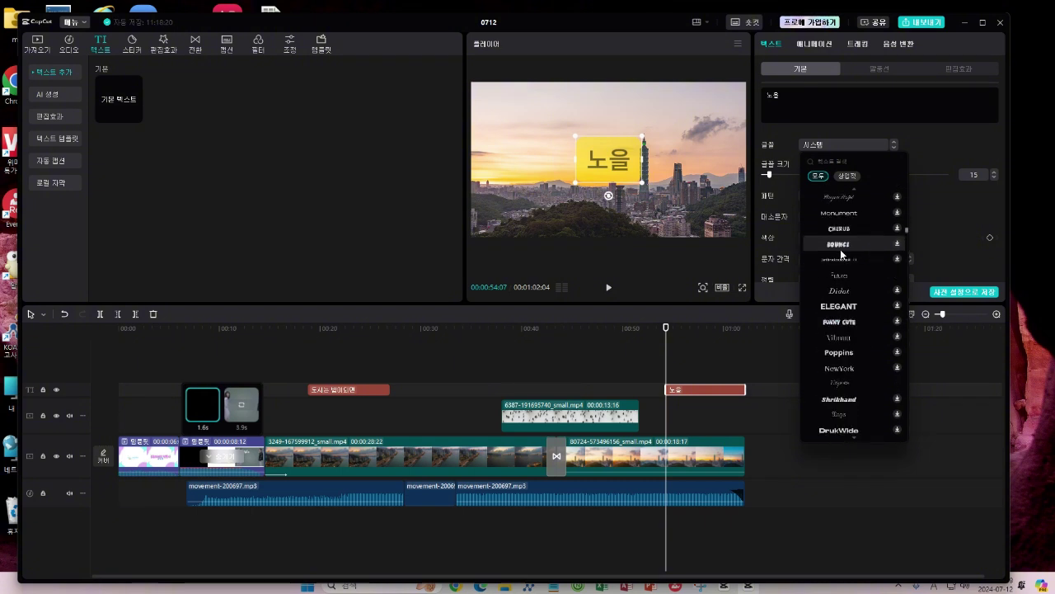
scroll(842, 254, "down", 8)
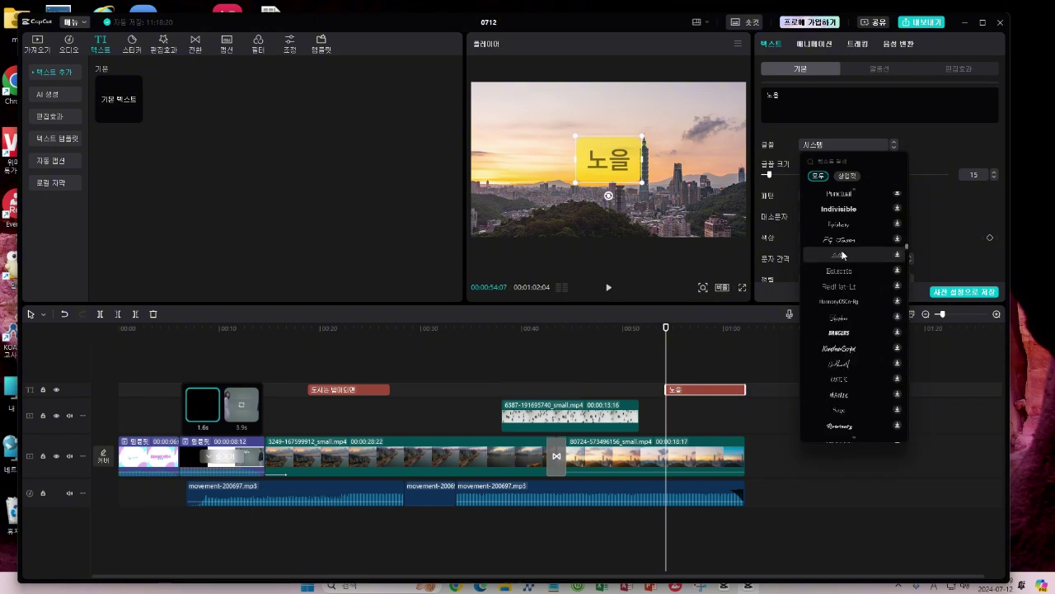
scroll(842, 254, "down", 8)
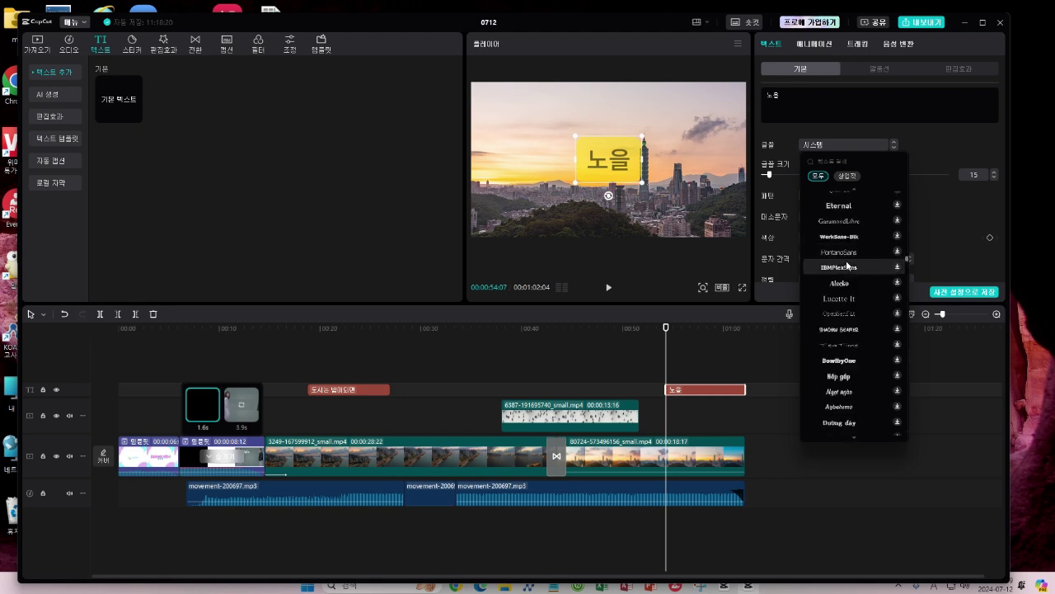
scroll(833, 267, "down", 6)
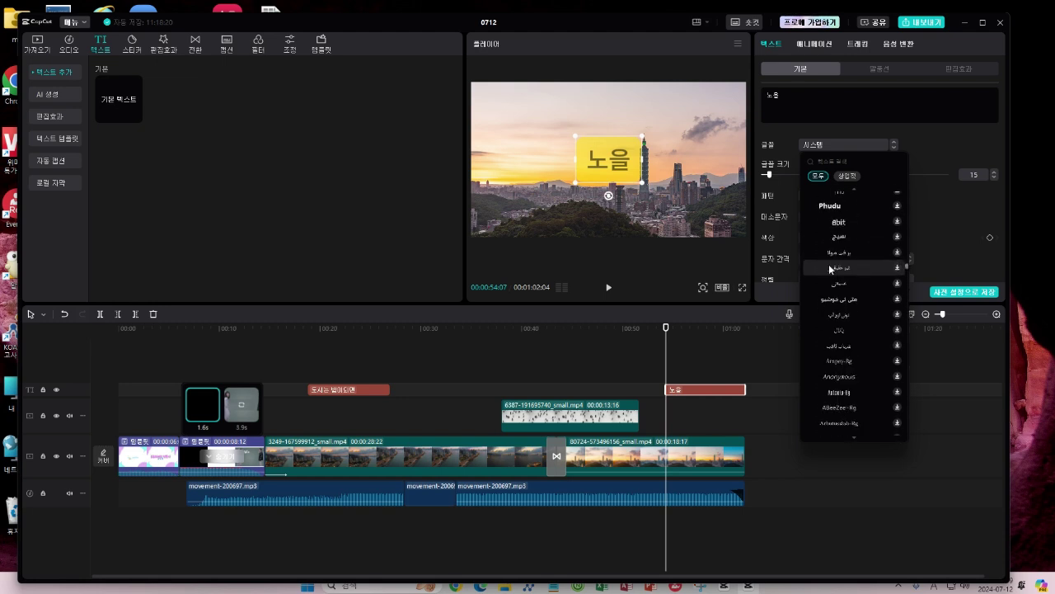
scroll(830, 268, "down", 7)
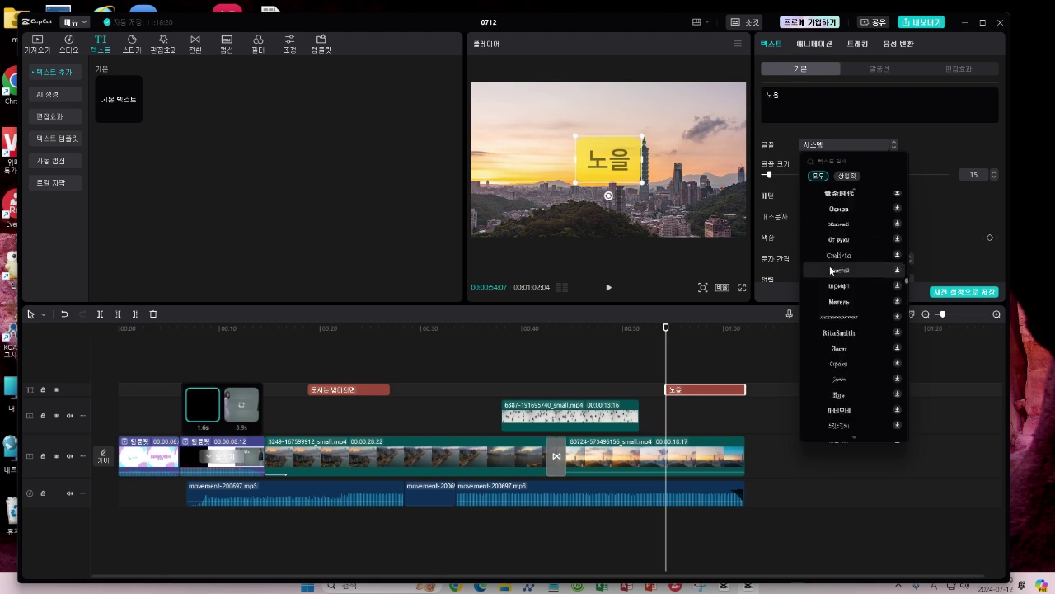
scroll(830, 266, "down", 7)
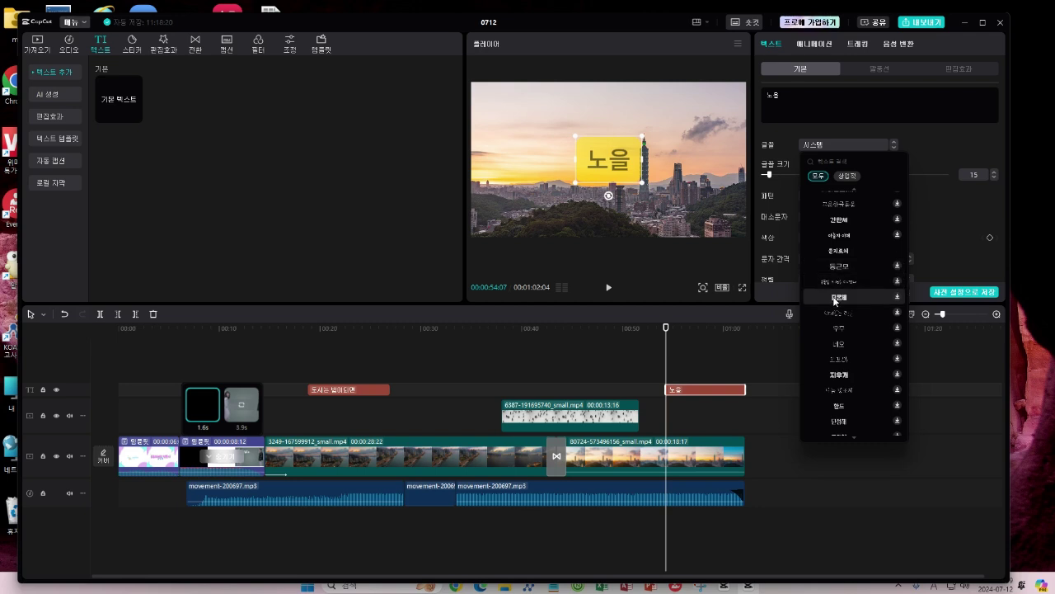
left_click(835, 298)
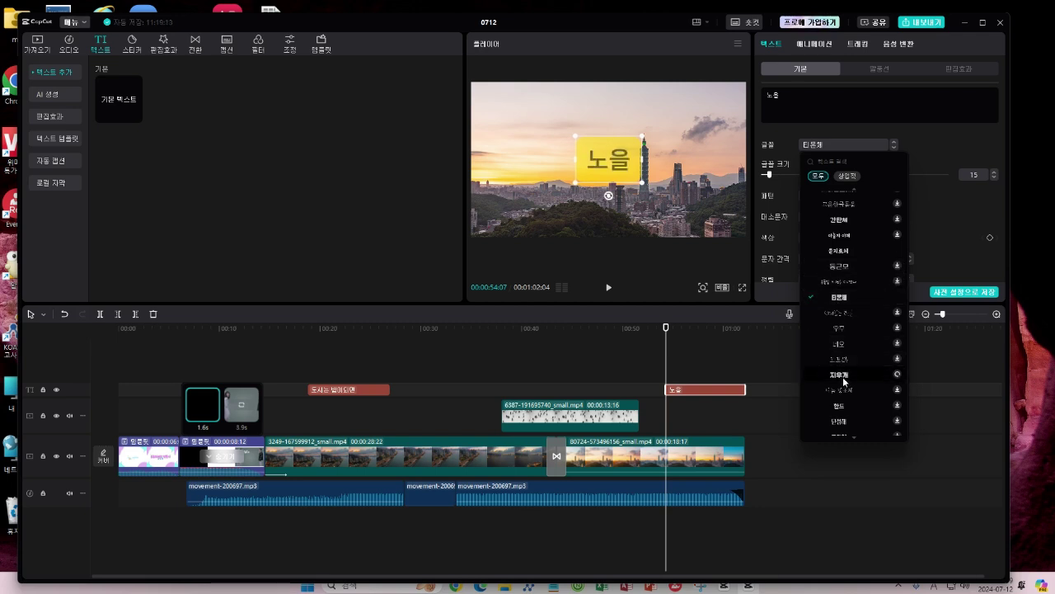
scroll(841, 400, "down", 3)
left_click(838, 427)
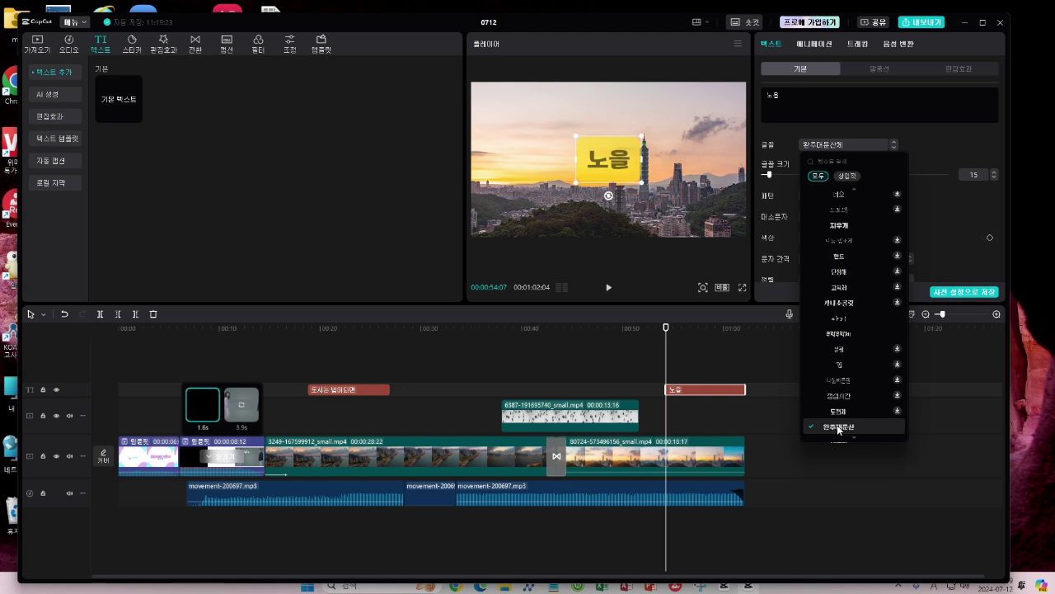
left_click(846, 302)
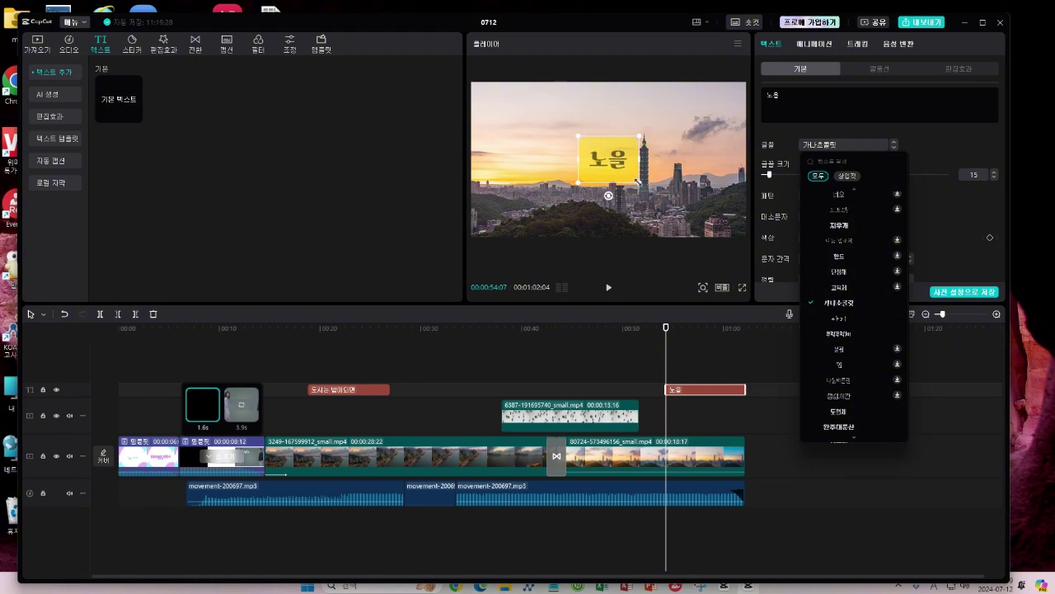
key("Escape")
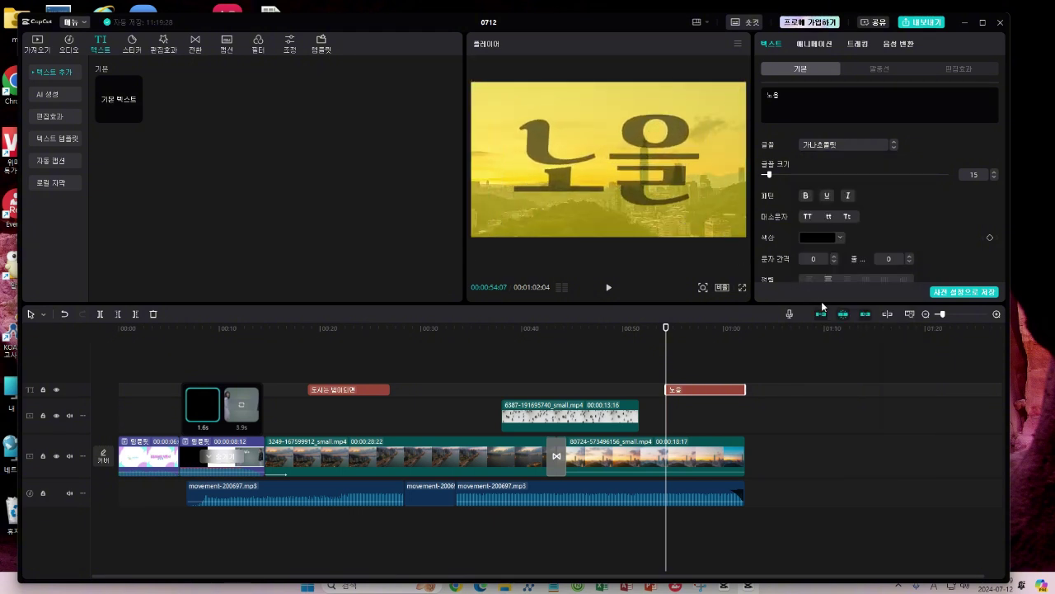
Set the "노을" text's font size to 21
left_click(994, 173)
left_click(995, 173)
left_click(995, 172)
left_click(995, 172)
left_click(994, 172)
left_click(994, 172)
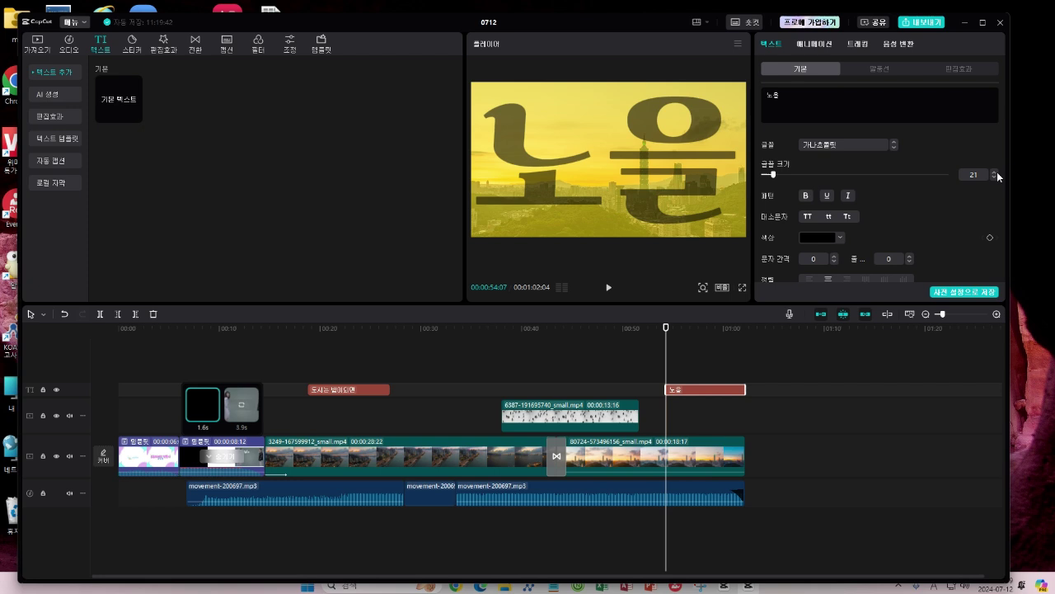
left_click(995, 172)
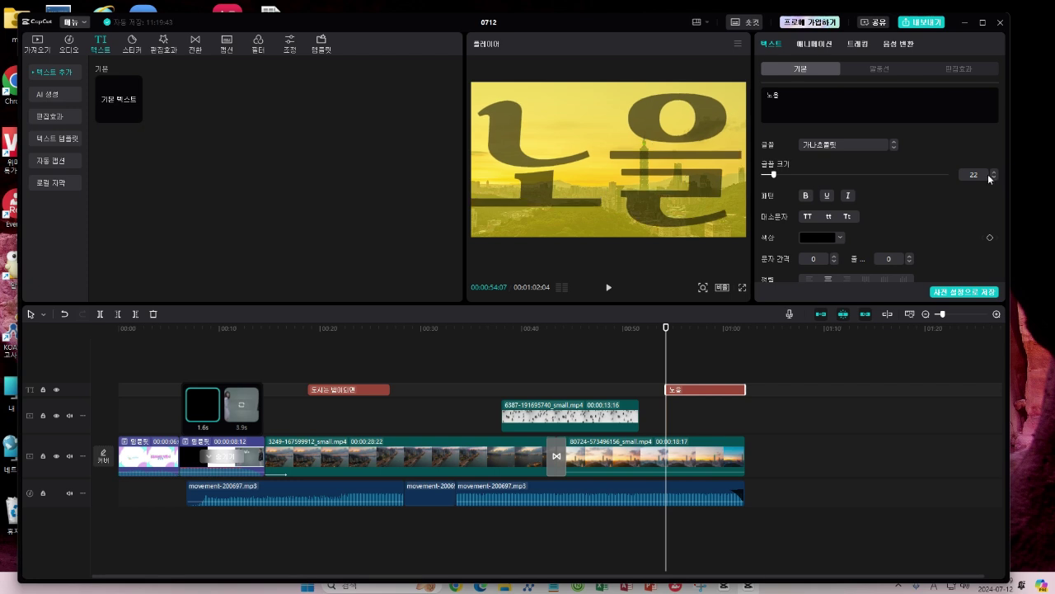
left_click(994, 177)
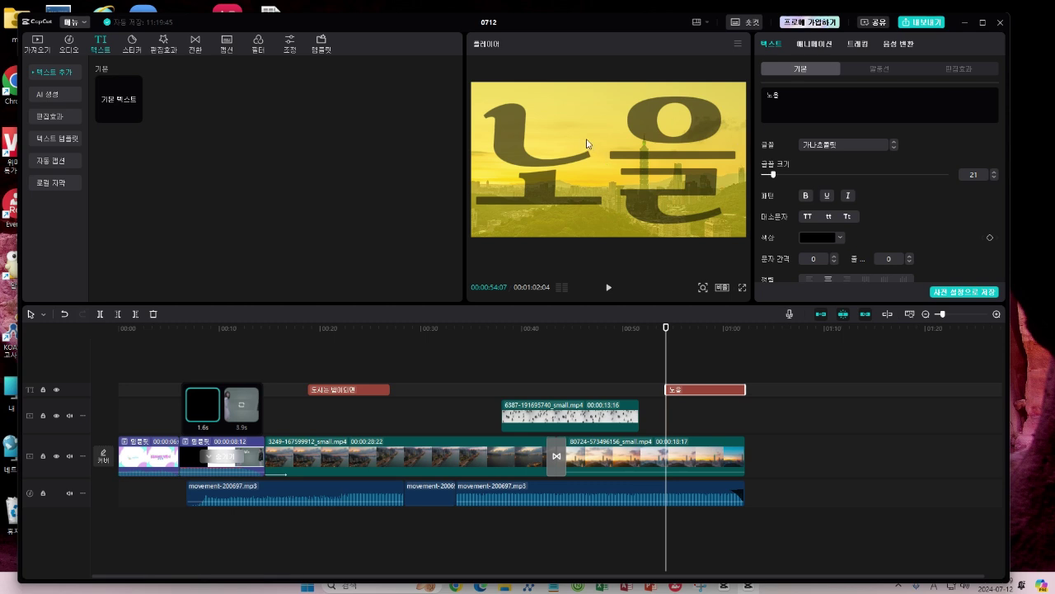
Lower the opacity of the "노을" text and check the colour choices for its background
scroll(857, 169, "down", 5)
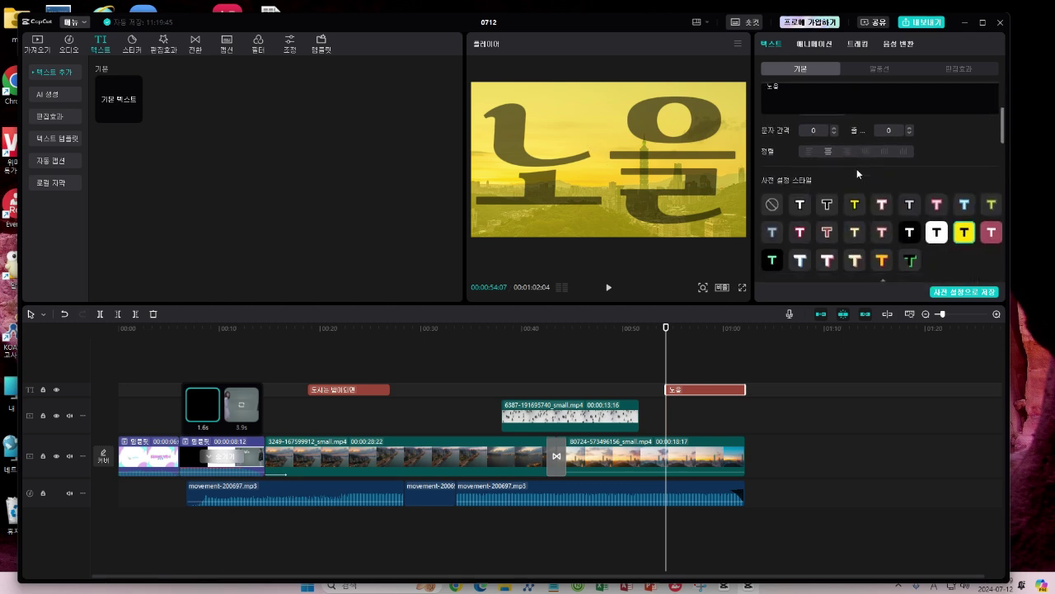
scroll(857, 169, "down", 3)
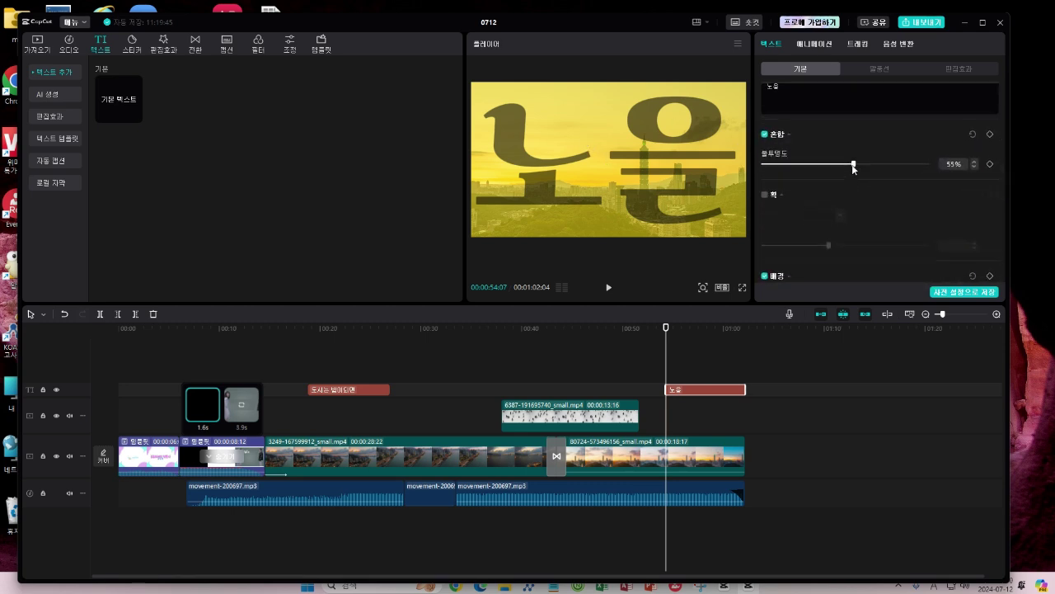
left_click_drag(853, 165, 826, 168)
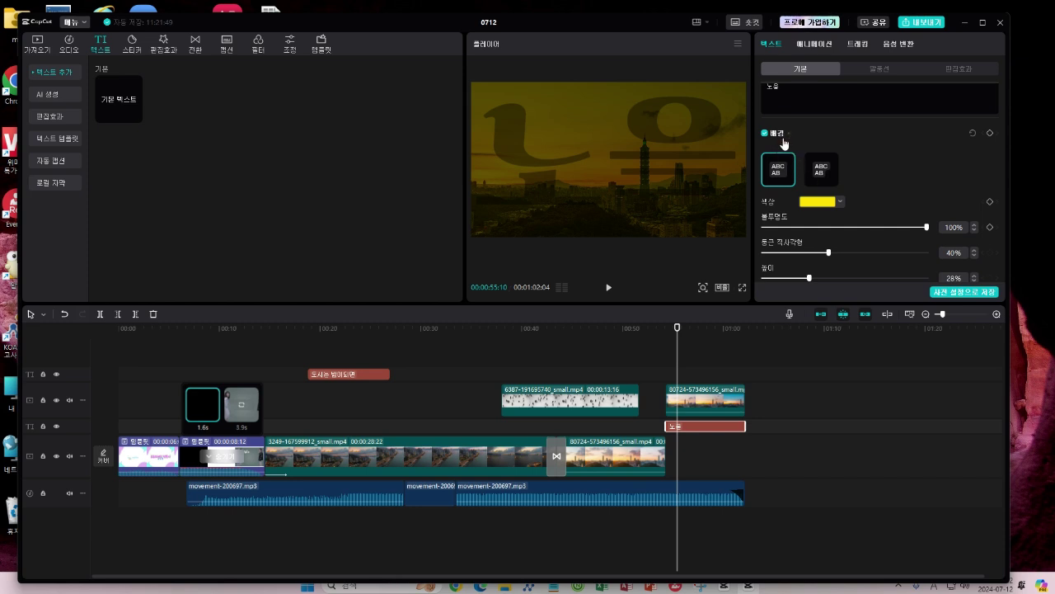
left_click(840, 202)
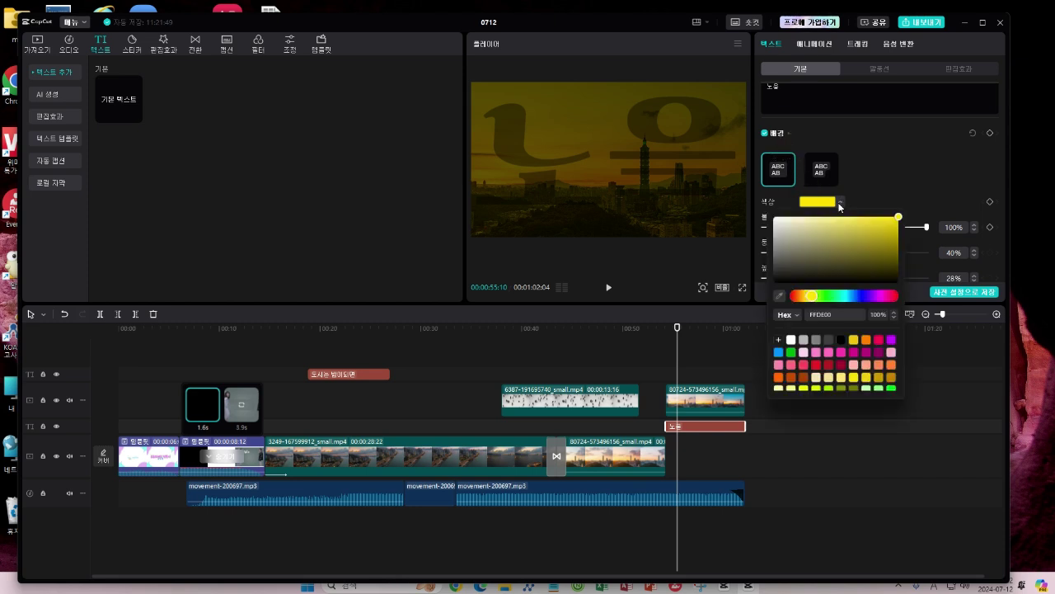
left_click(855, 157)
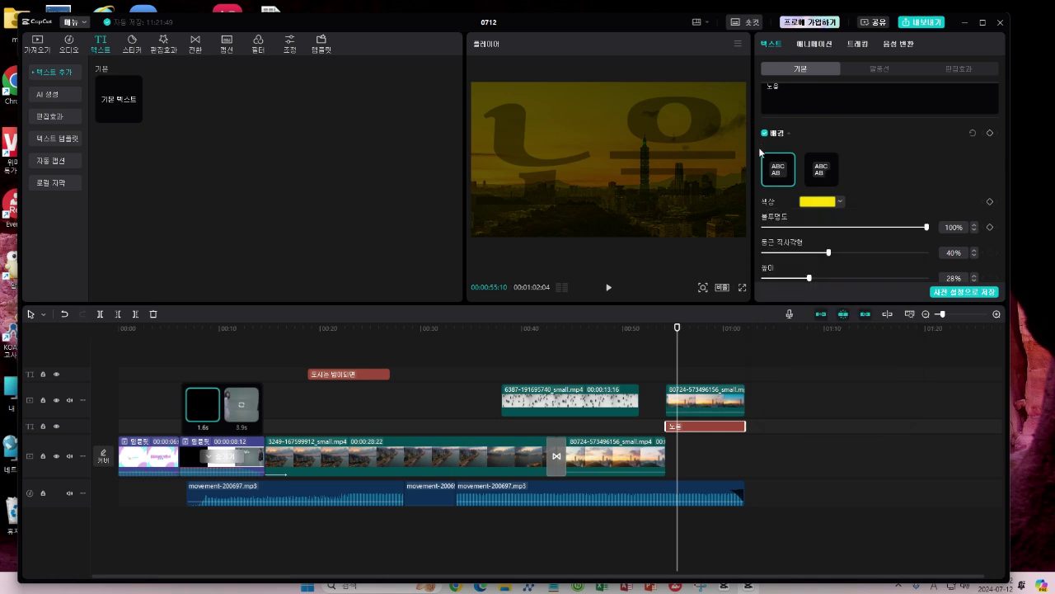
Remove the background from the "노을" text and move its clip onto the text track above the last sunset overlay
left_click(763, 133)
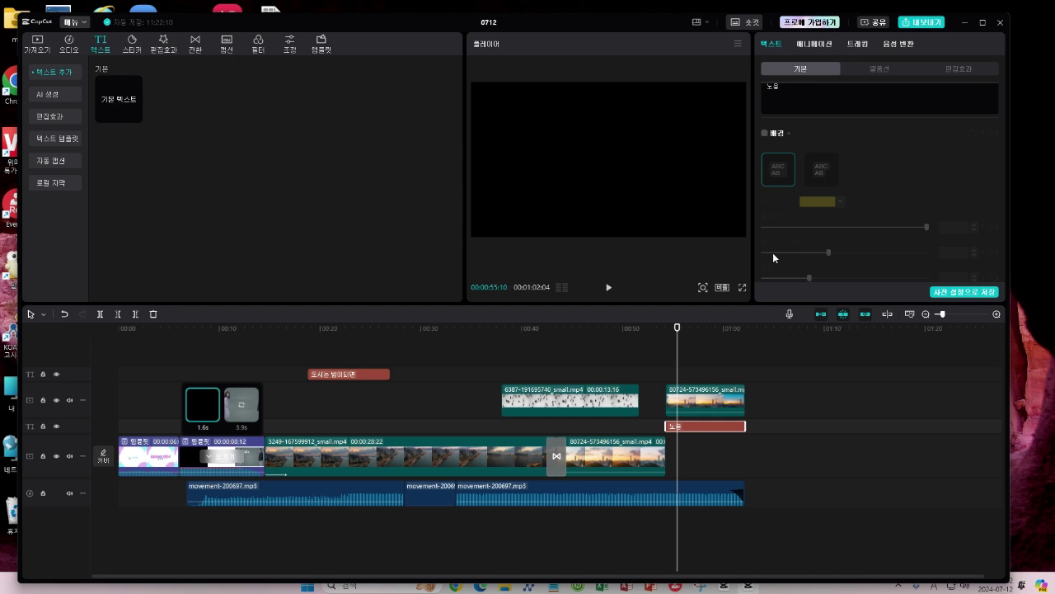
scroll(774, 251, "up", 1)
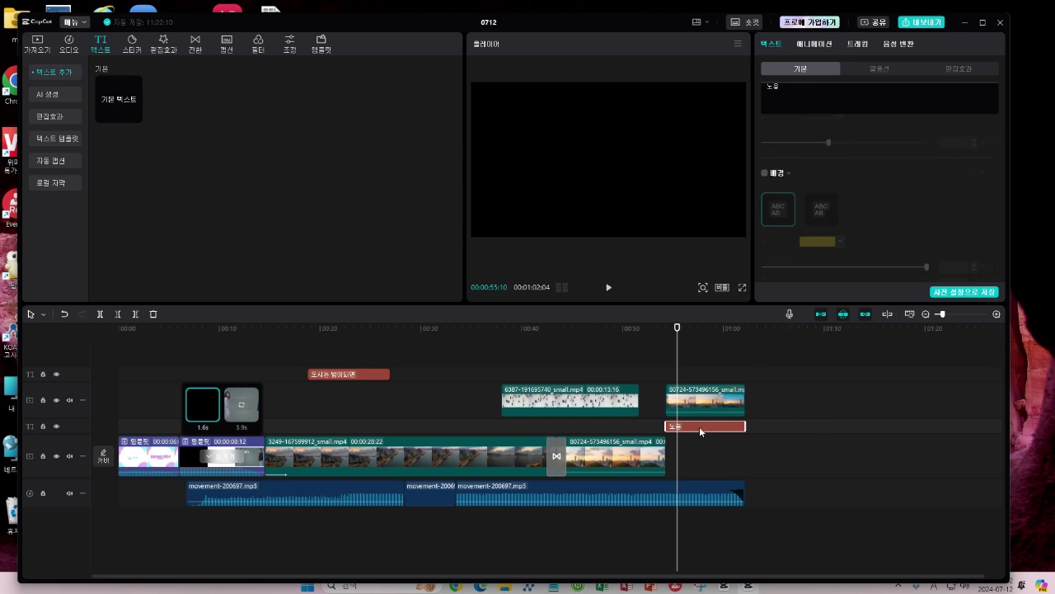
left_click_drag(700, 426, 699, 378)
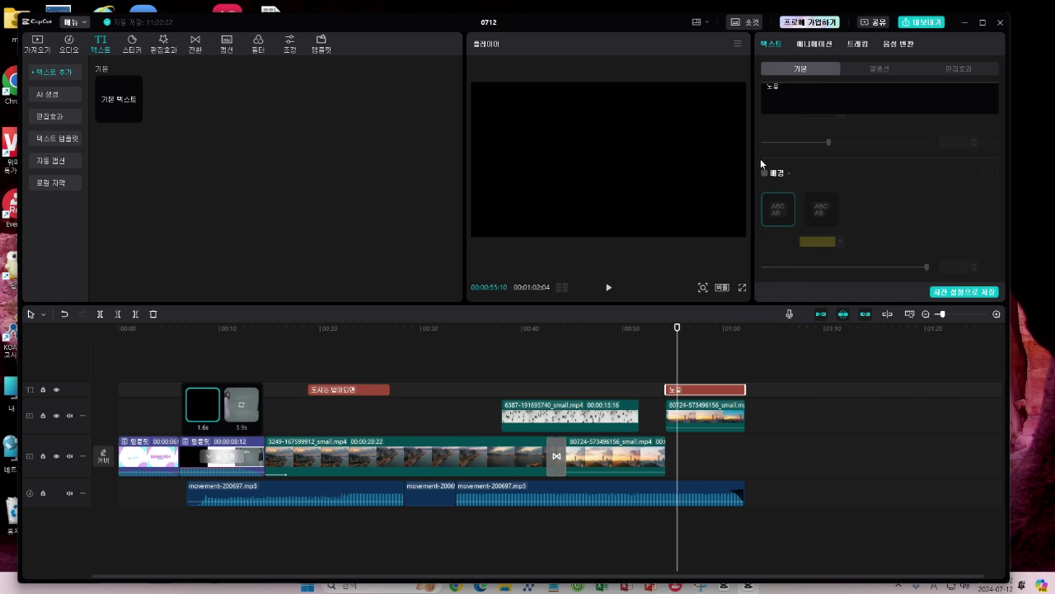
scroll(789, 156, "up", 1)
scroll(789, 157, "up", 3)
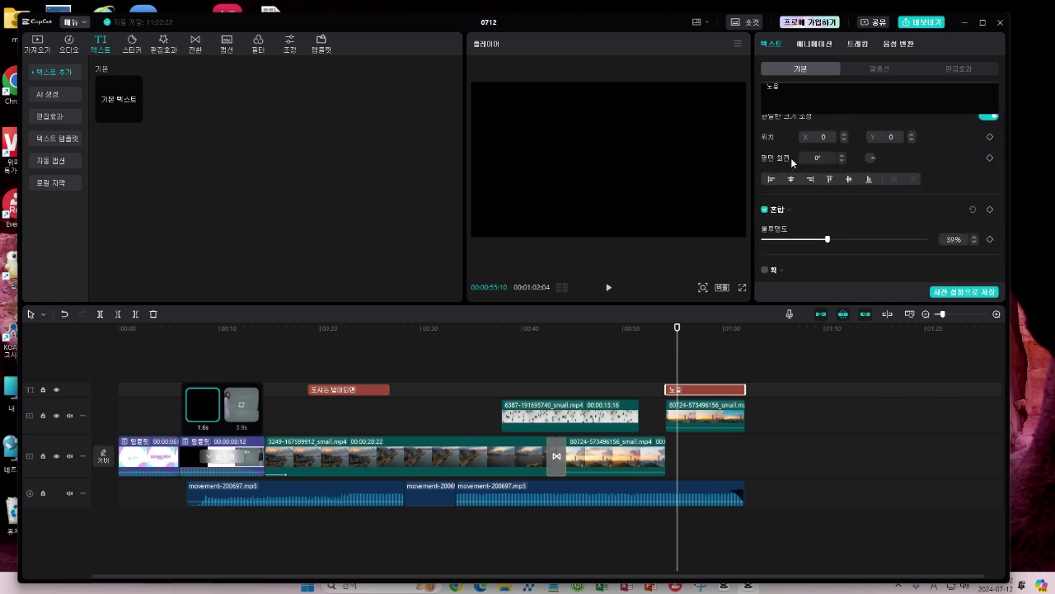
Set the "노을" text's colour to white (FFFFFF) with the playhead at the start of its clip
left_click(672, 335)
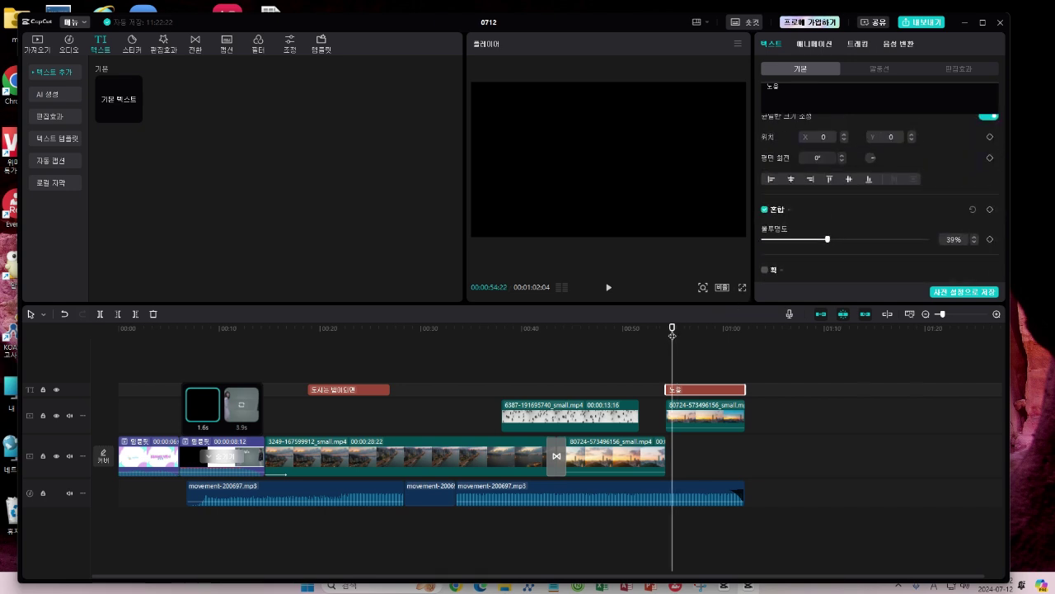
left_click_drag(672, 336, 662, 340)
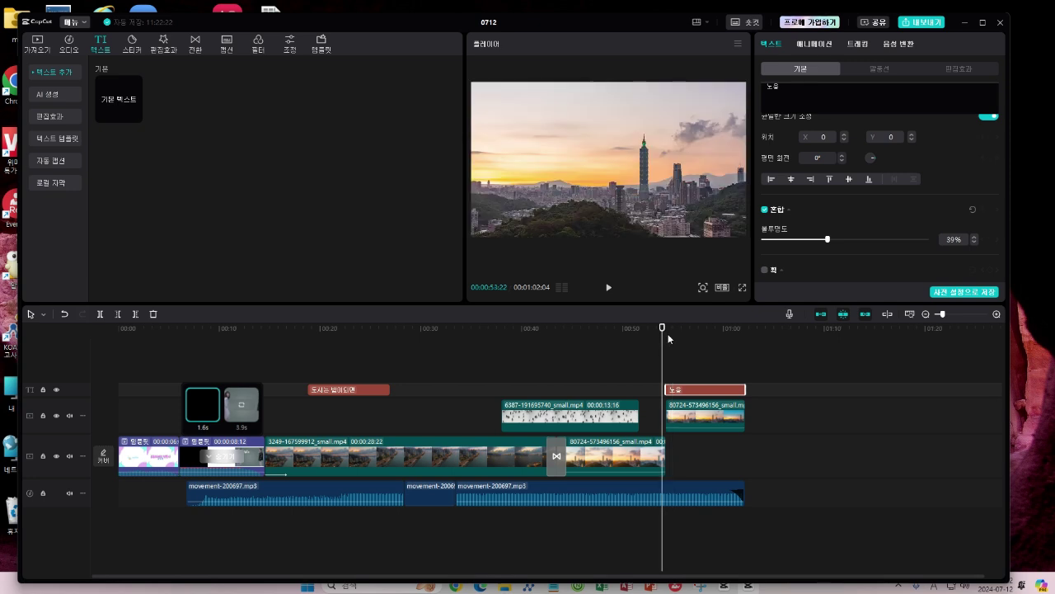
left_click_drag(662, 329, 666, 329)
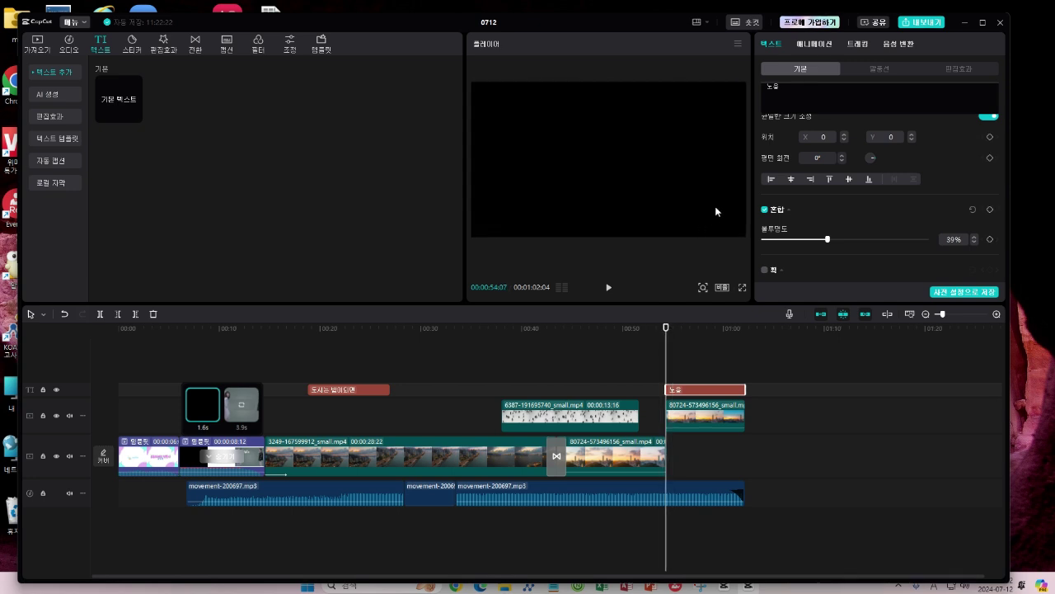
scroll(805, 146, "up", 5)
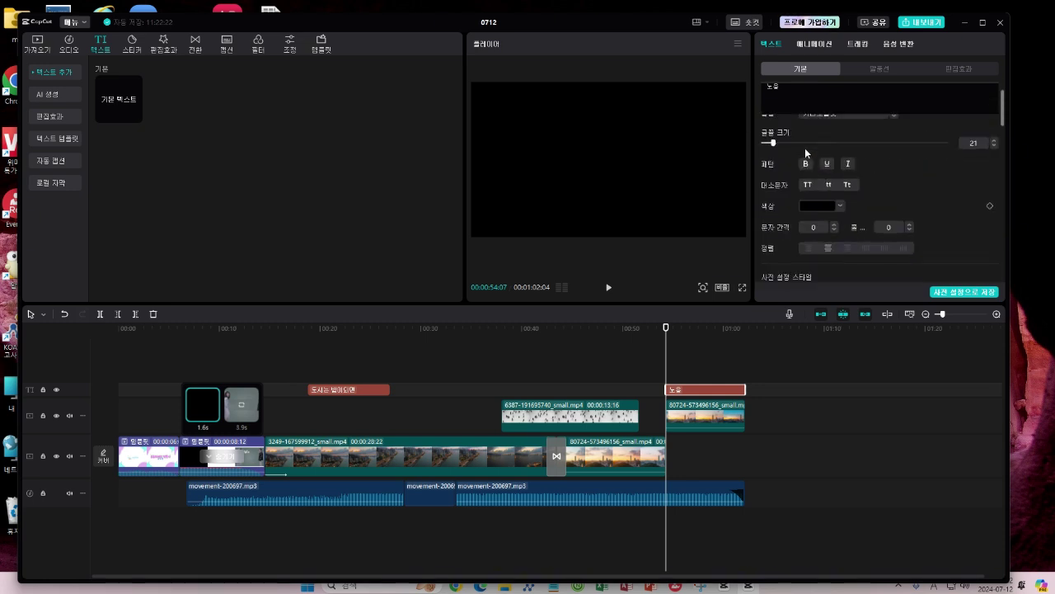
scroll(805, 151, "up", 1)
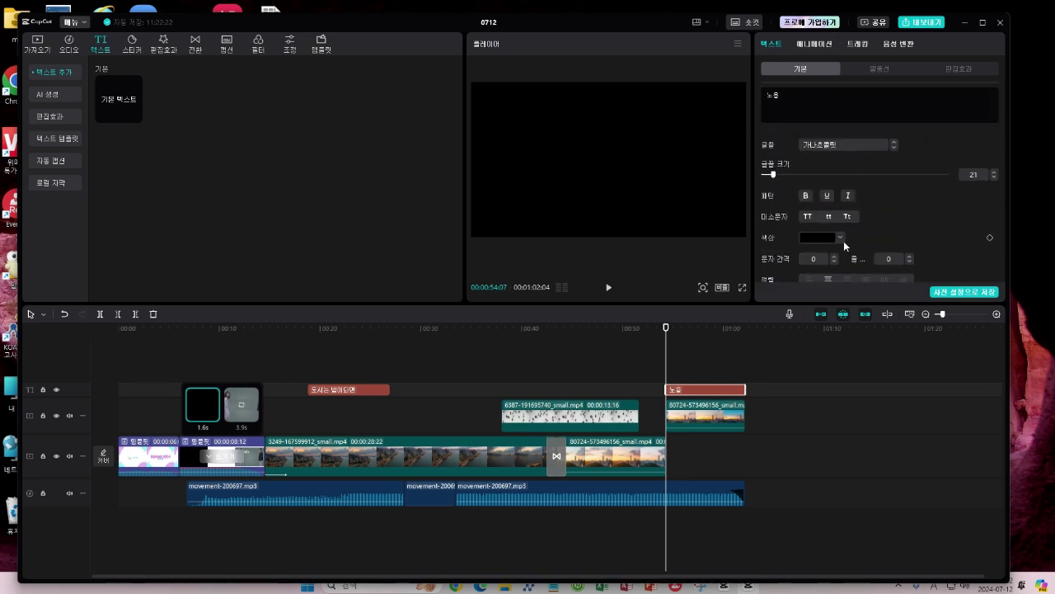
left_click(838, 238)
left_click(837, 237)
left_click(838, 237)
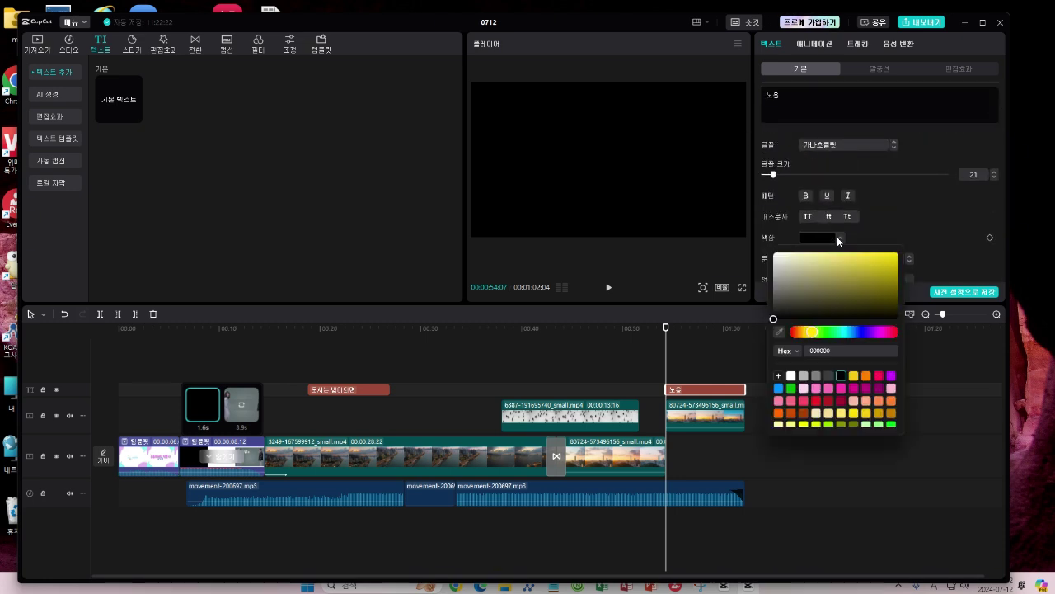
left_click(777, 262)
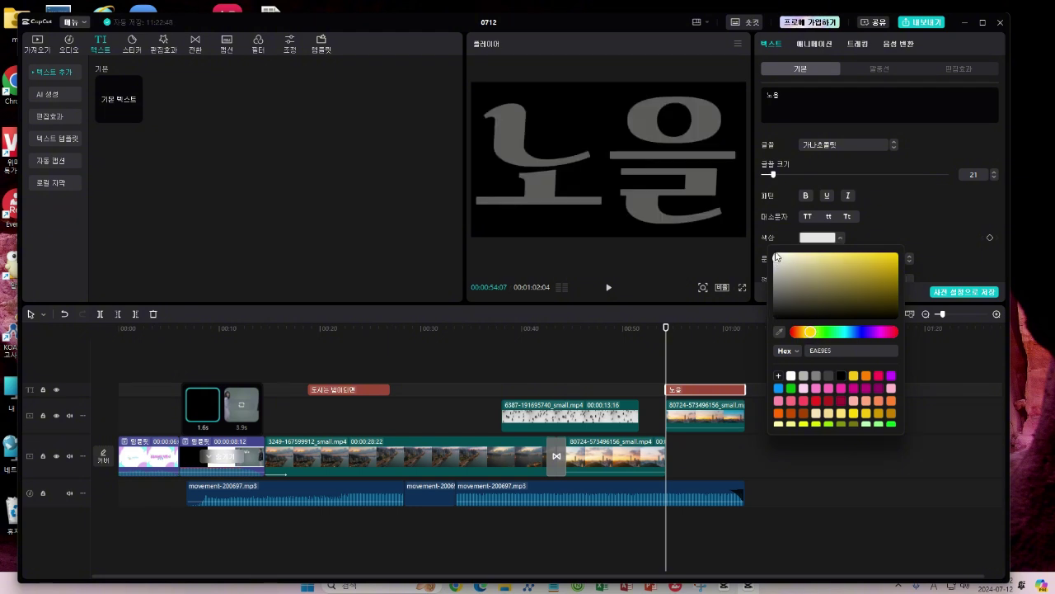
left_click(774, 253)
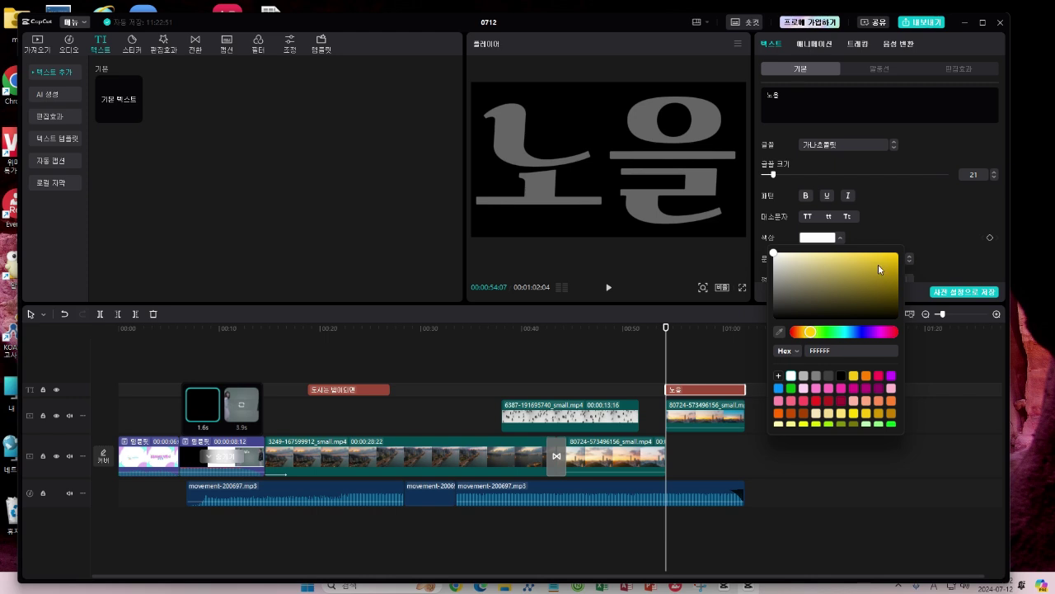
left_click(907, 227)
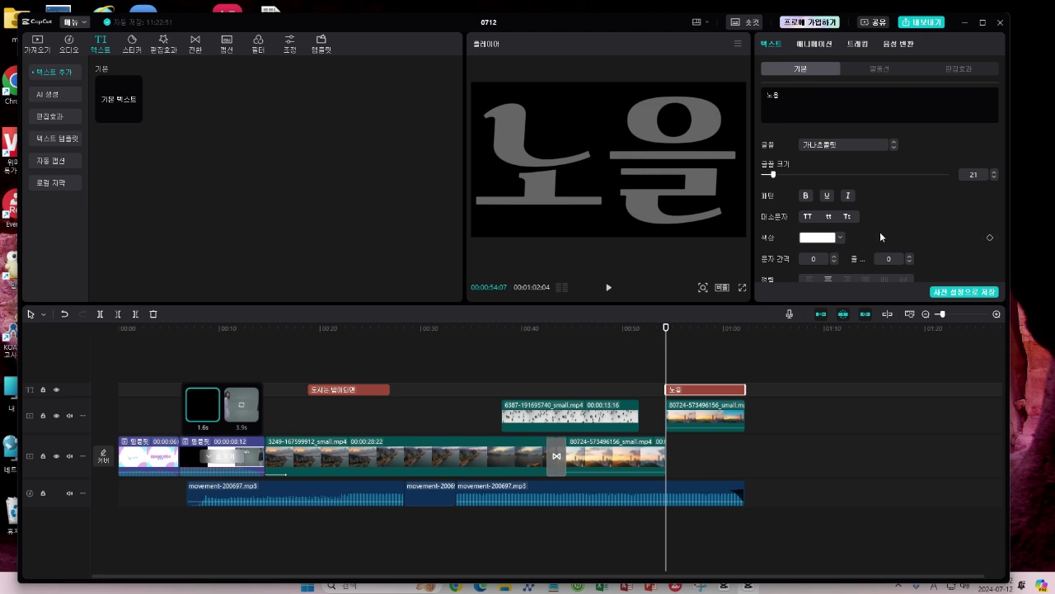
Raise the "노을" text's blend opacity to 100%
scroll(797, 211, "down", 3)
scroll(794, 207, "down", 5)
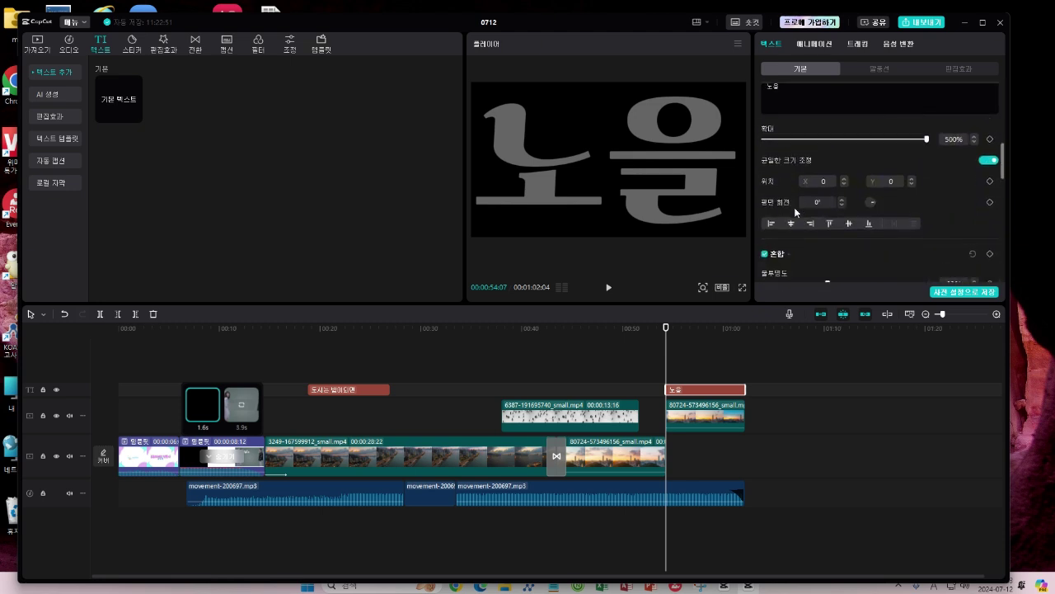
scroll(794, 207, "down", 1)
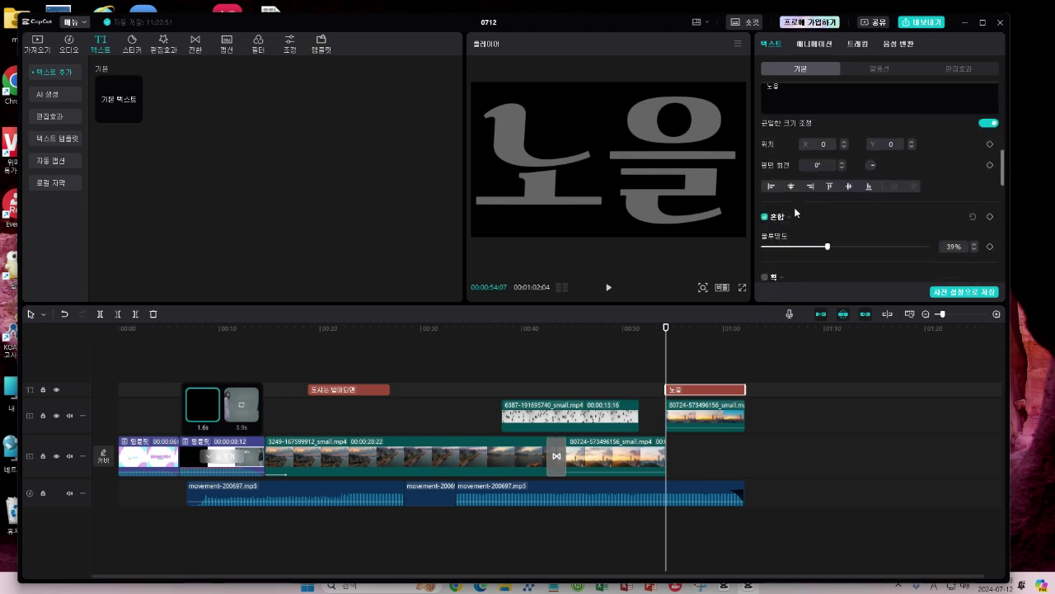
scroll(794, 207, "up", 2)
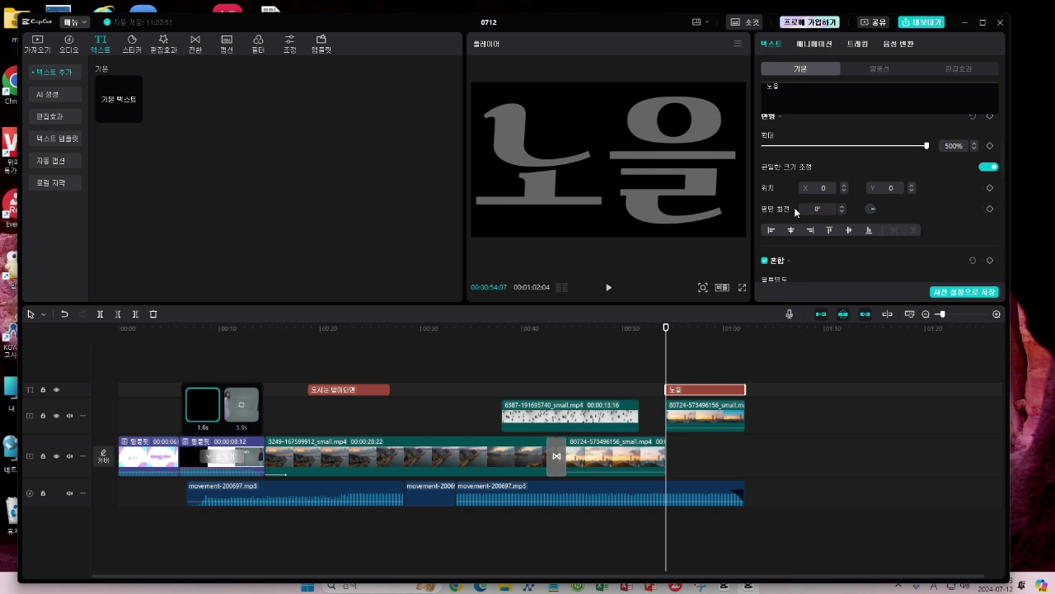
scroll(794, 207, "down", 1)
scroll(794, 207, "up", 3)
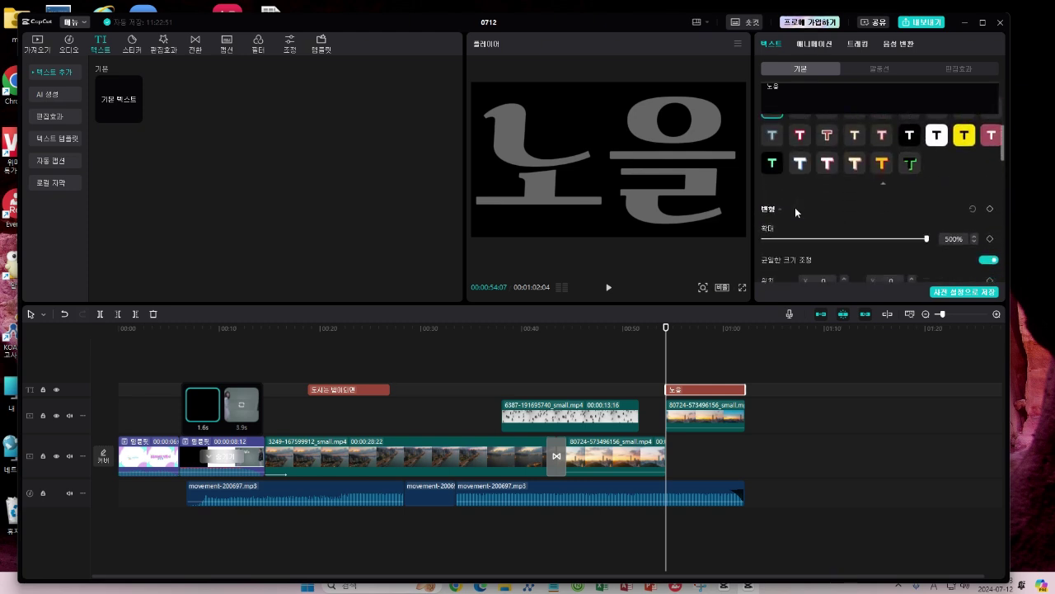
scroll(795, 207, "down", 2)
scroll(807, 214, "down", 4)
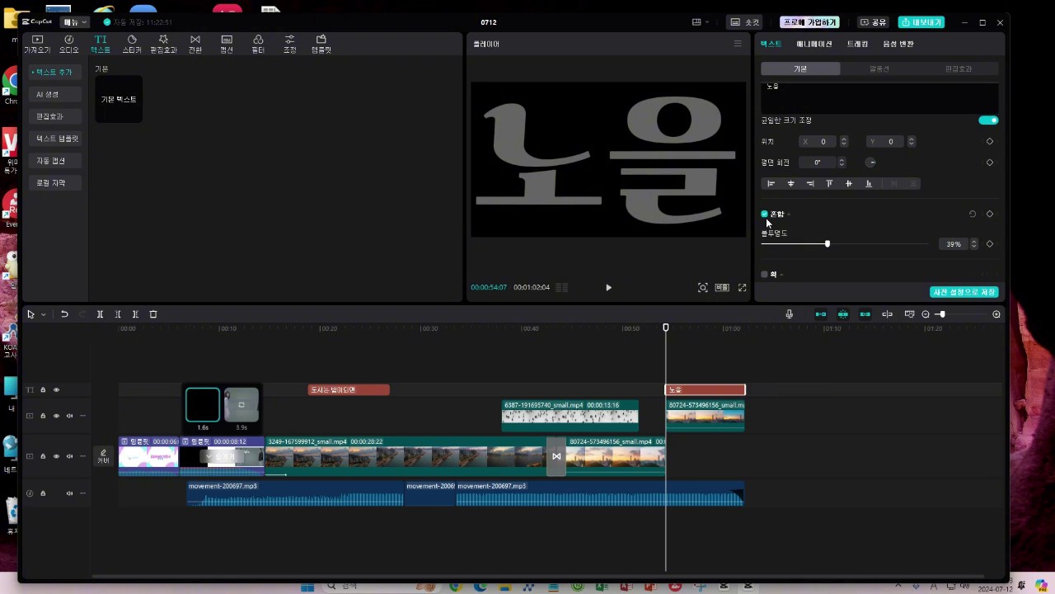
left_click(850, 243)
left_click_drag(875, 242, 932, 238)
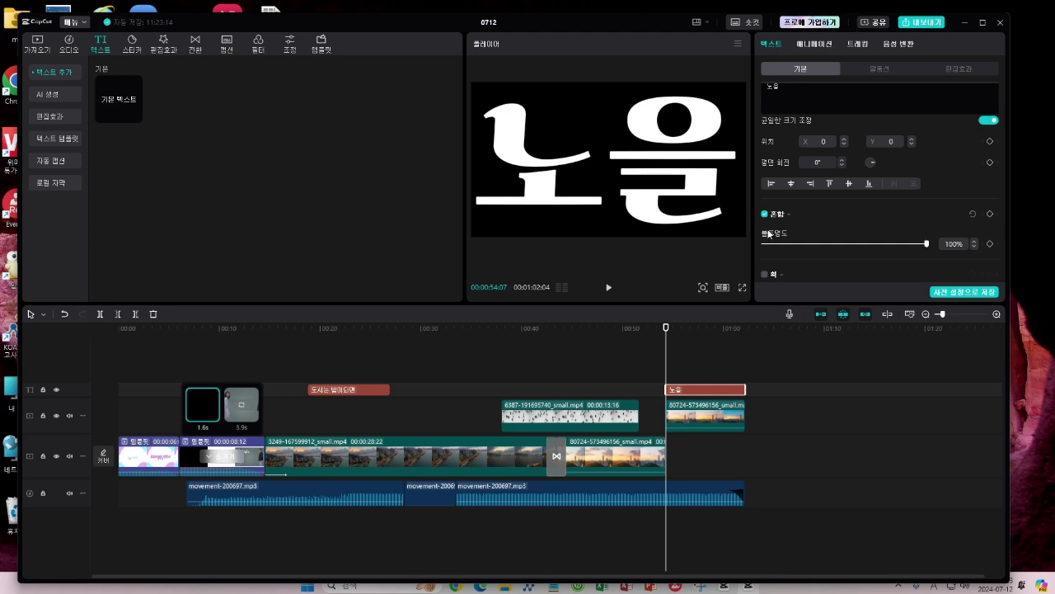
Turn the "노을" text into a compound clip and place it on the main track beneath the last sunset overlay
right_click(697, 391)
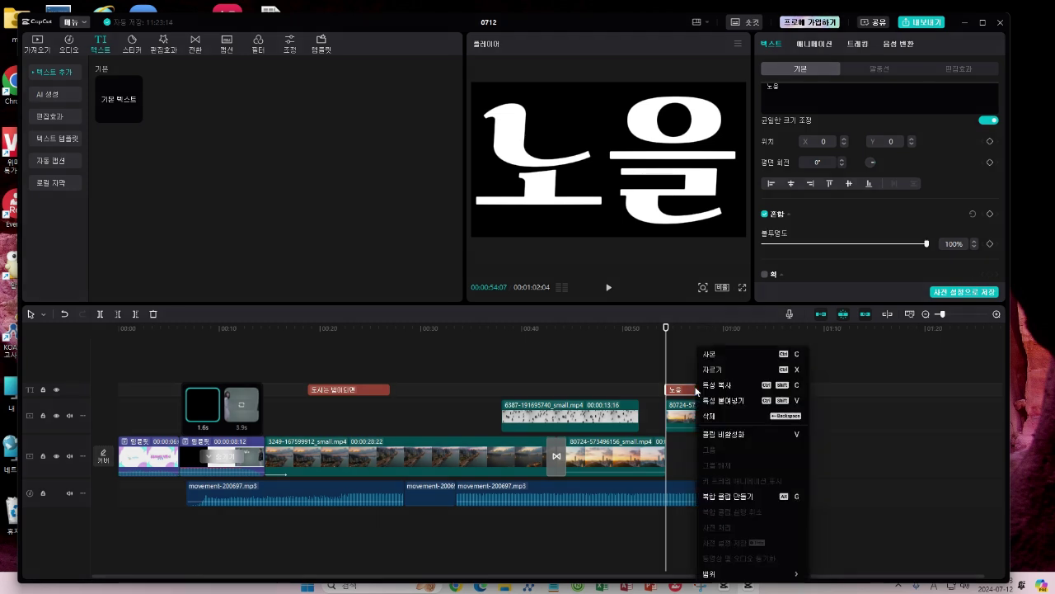
left_click(740, 496)
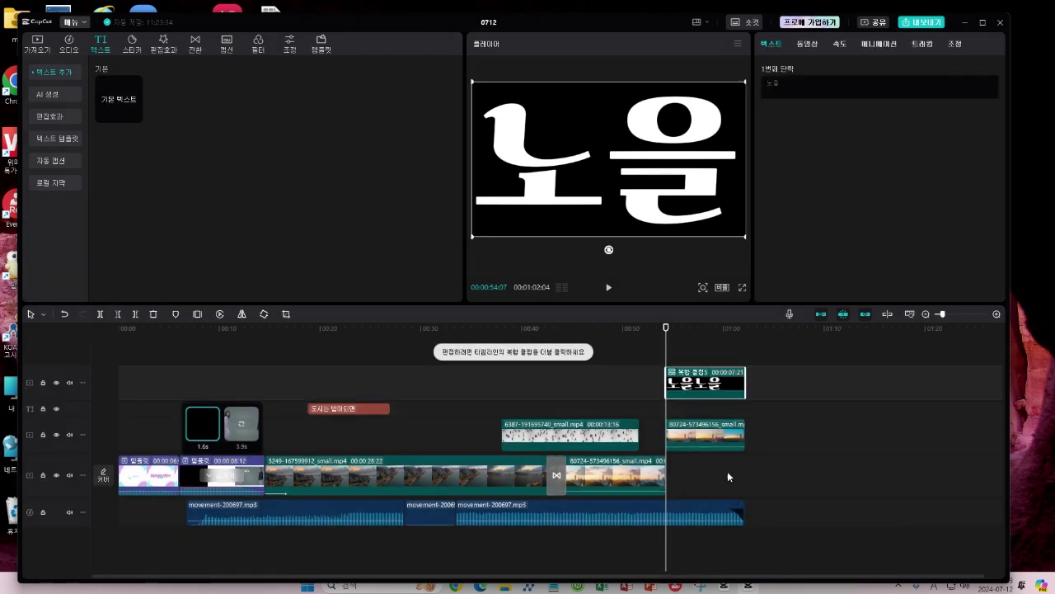
left_click_drag(704, 385, 707, 468)
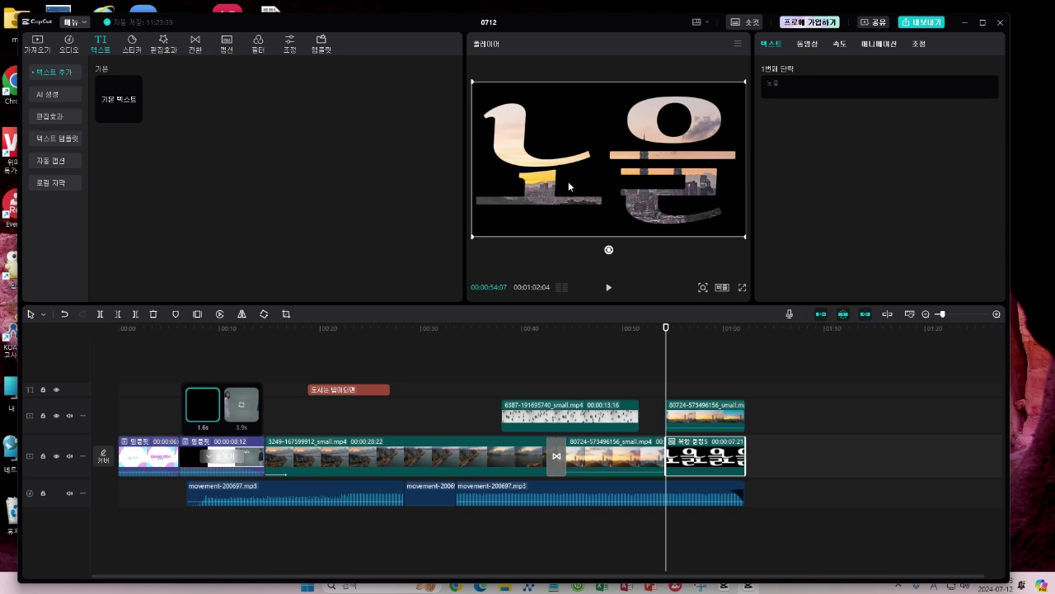
left_click(649, 361)
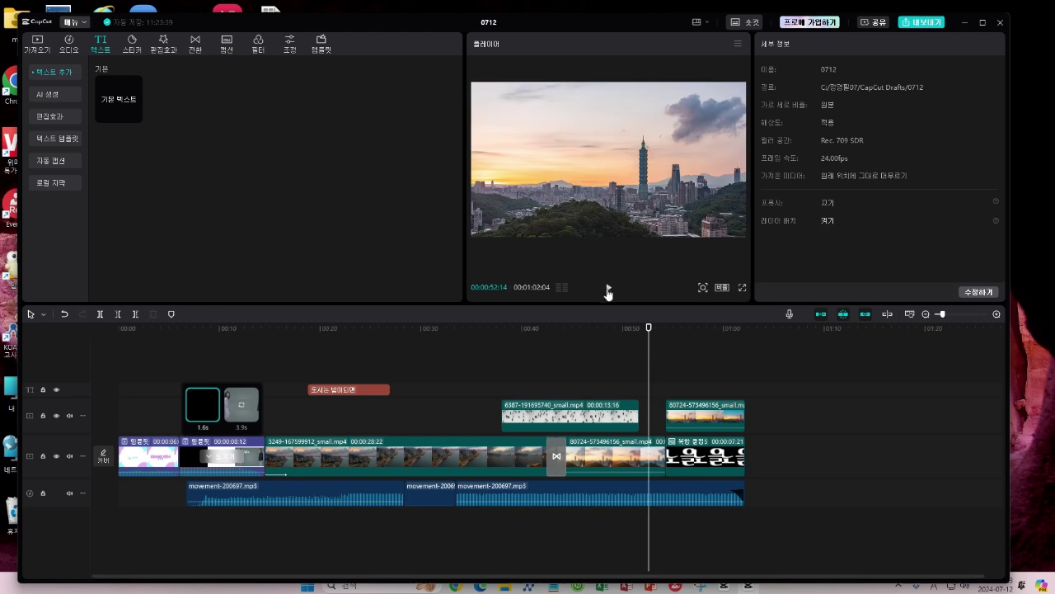
left_click(609, 289)
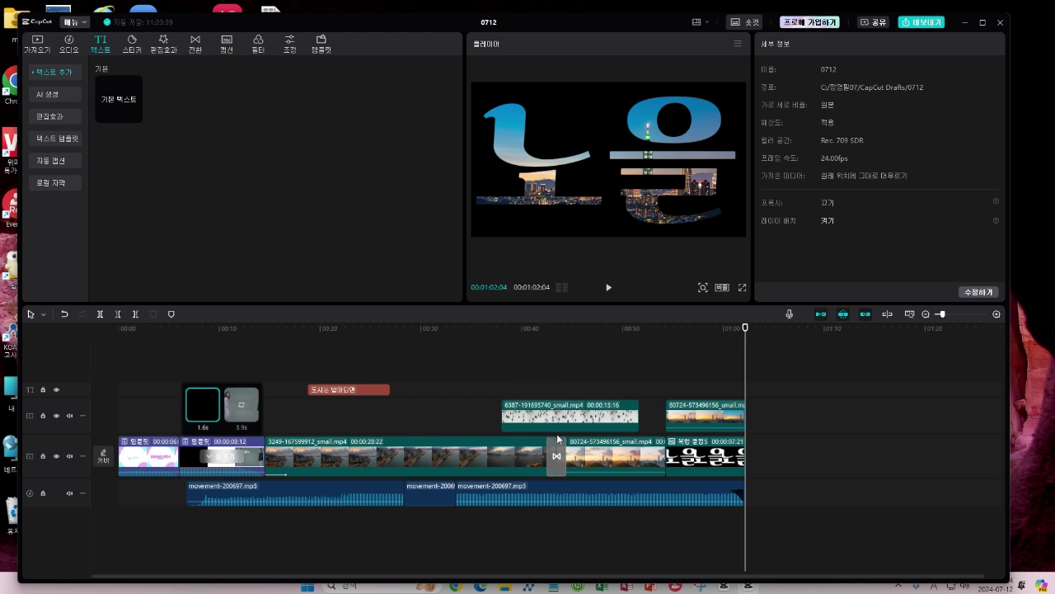
left_click(686, 427)
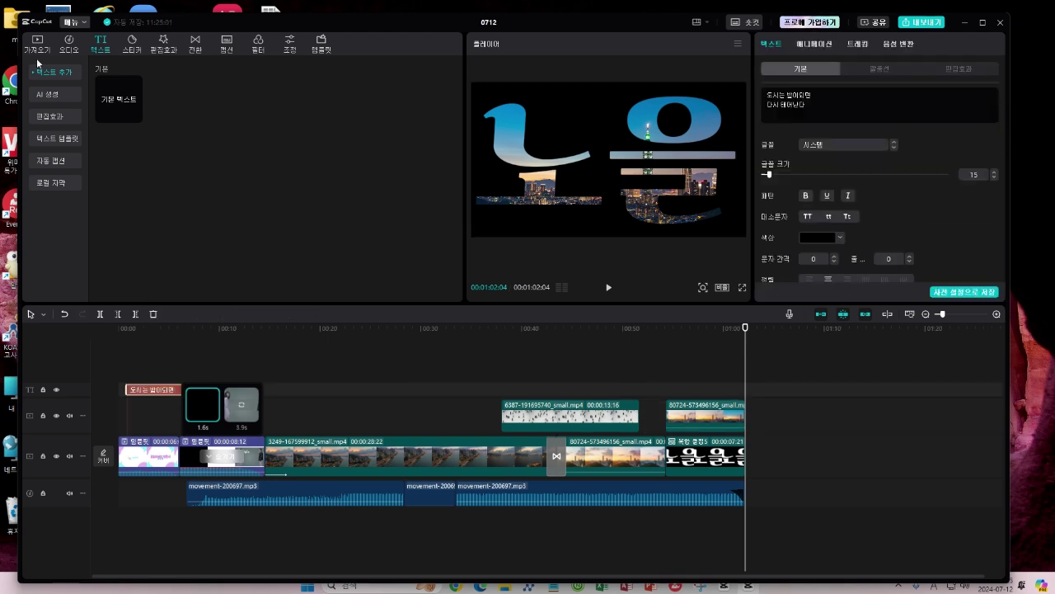
left_click(38, 44)
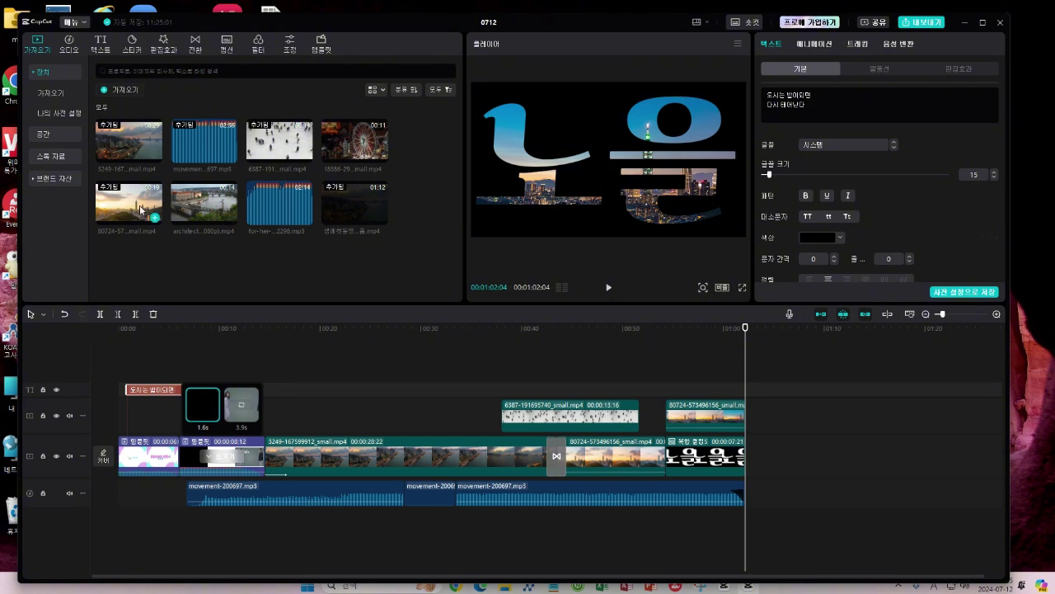
left_click_drag(141, 210, 196, 244)
left_click_drag(301, 364, 290, 416)
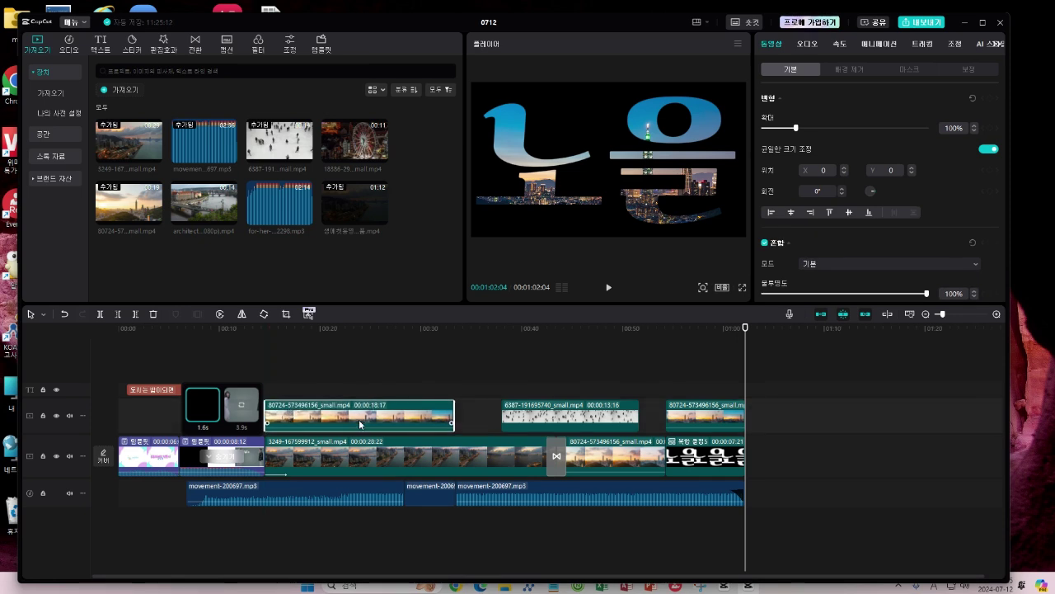
Play the video from the start of the newly added sunset overlay clip
left_click(264, 356)
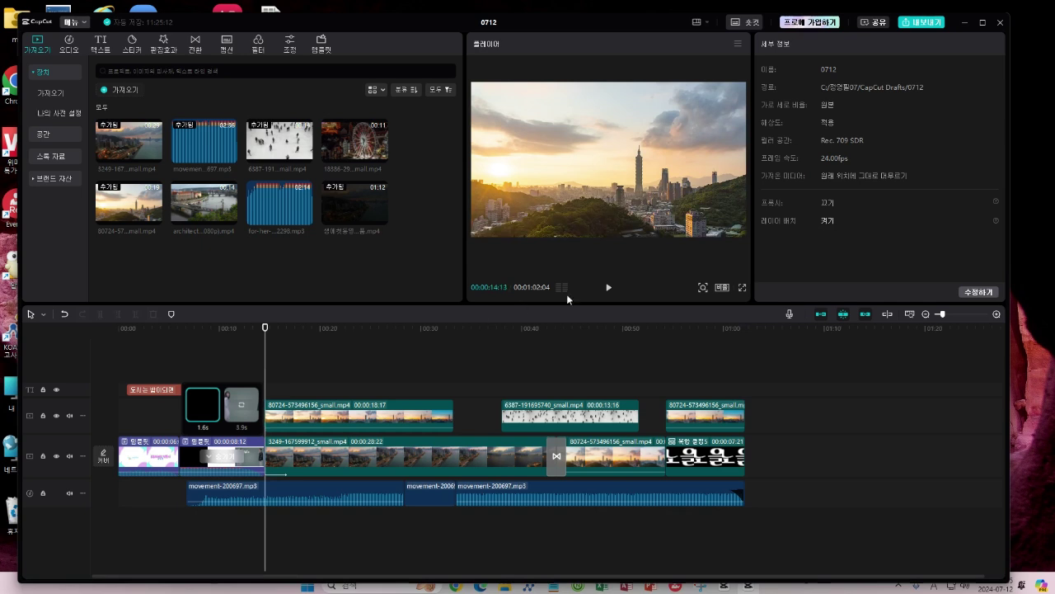
left_click(610, 290)
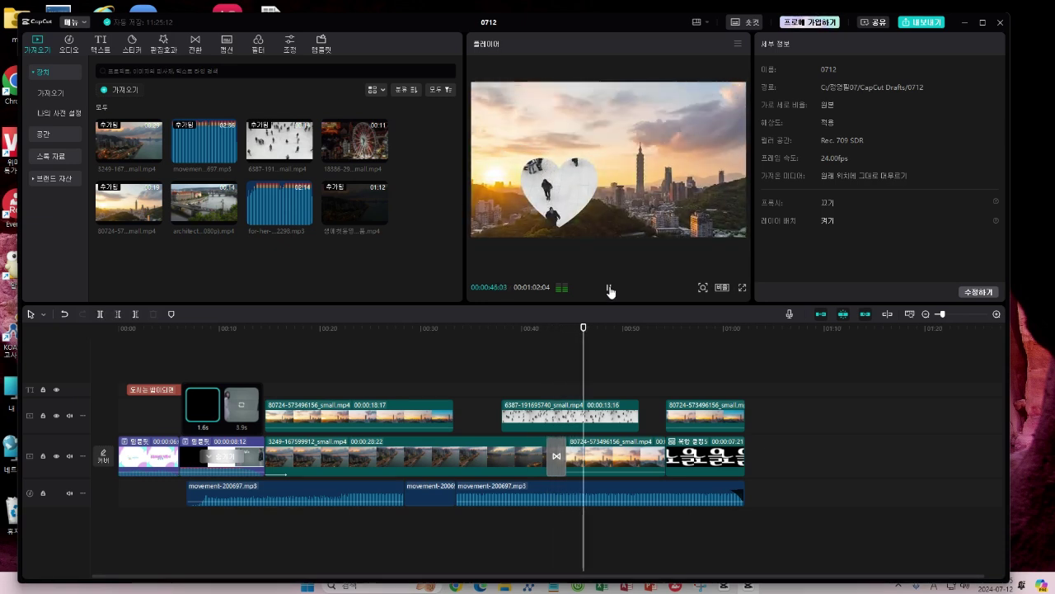
left_click(465, 397)
Add transform keyframes to the newly added sunset overlay at its start, 00:00:14:13
left_click(264, 372)
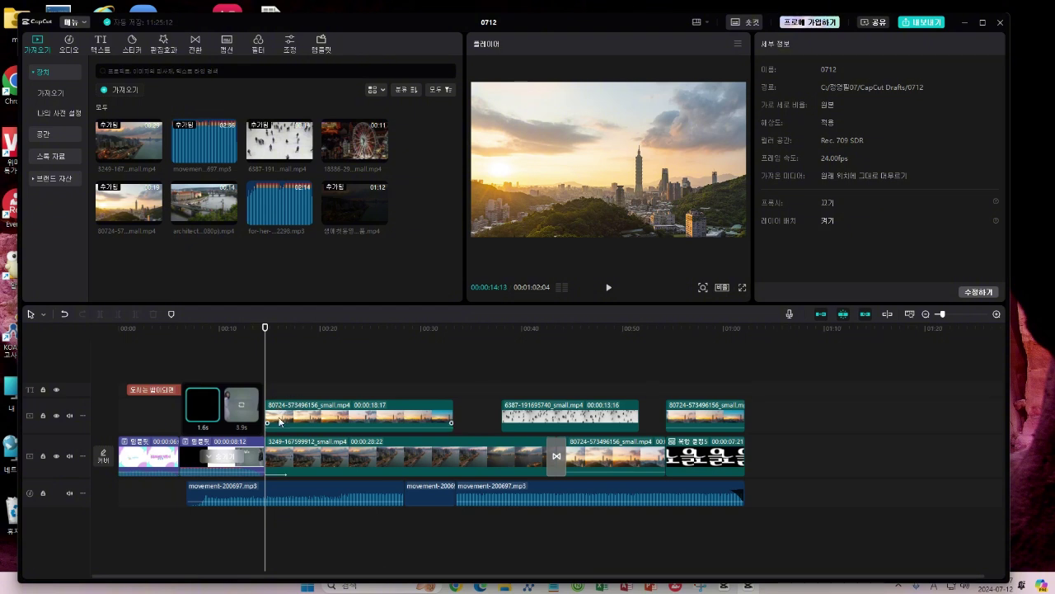
left_click(285, 384)
left_click(379, 415)
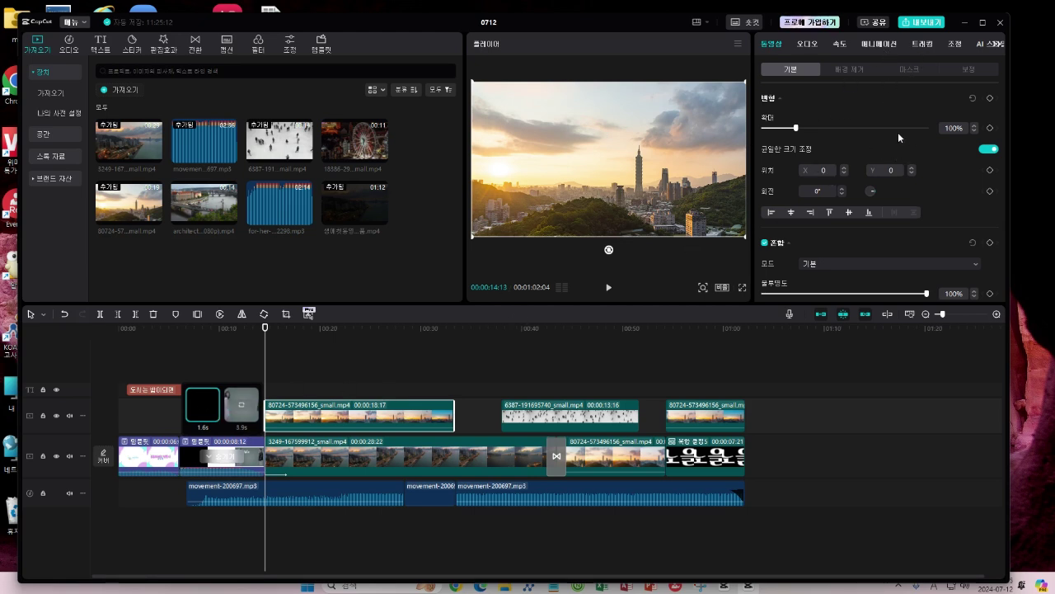
left_click(991, 99)
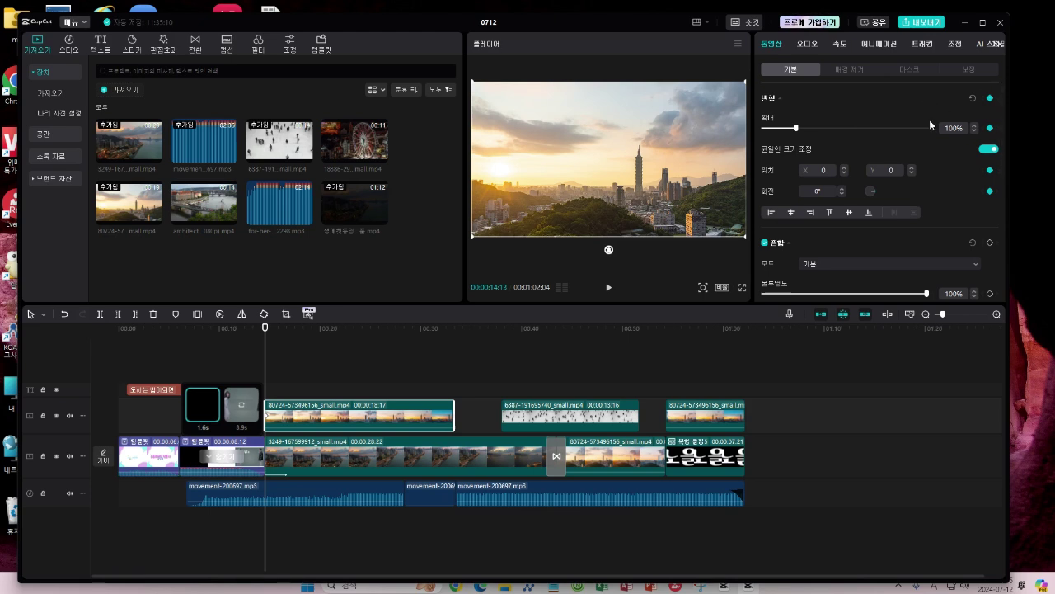
left_click(990, 98)
Add a second set of transform keyframes to the sunset overlay at 00:00:19:18
left_click(318, 383)
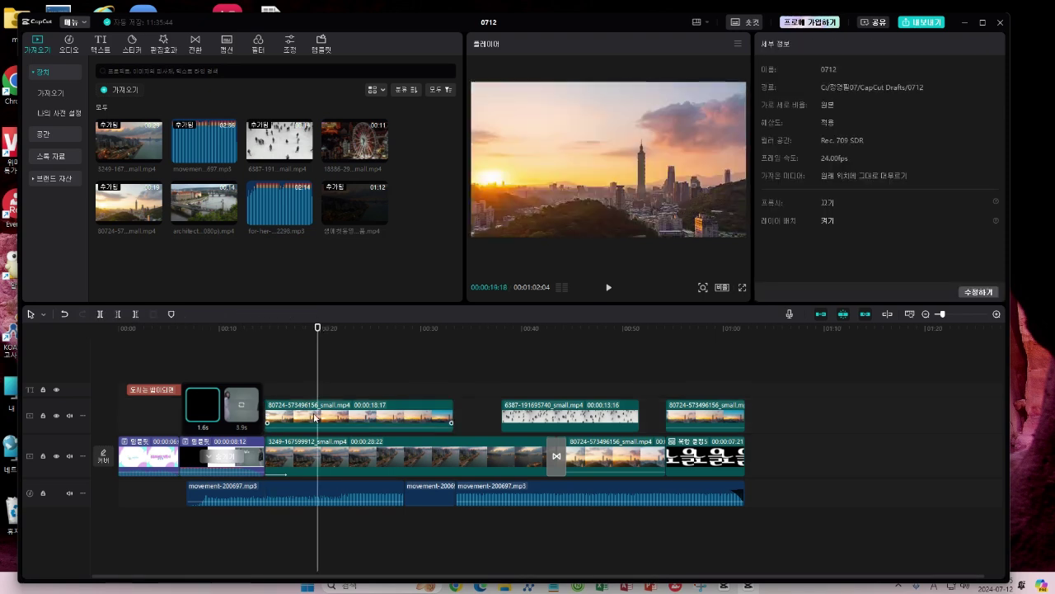
left_click(323, 420)
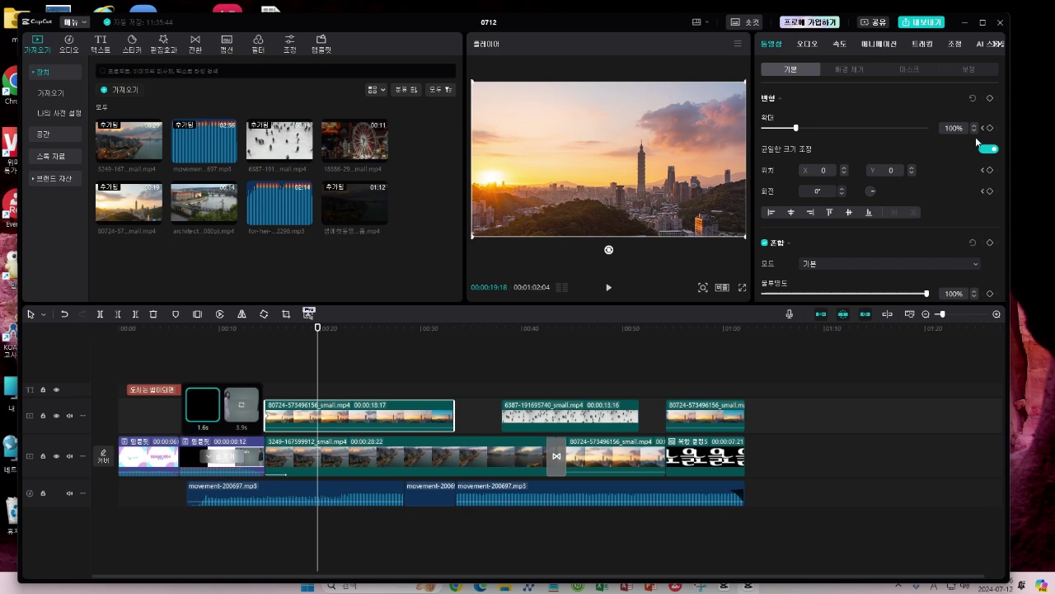
left_click(990, 98)
Apply a heart mask to the sunset overlay and set the overlay's scale to 161% at 00:00:19:18
left_click(910, 70)
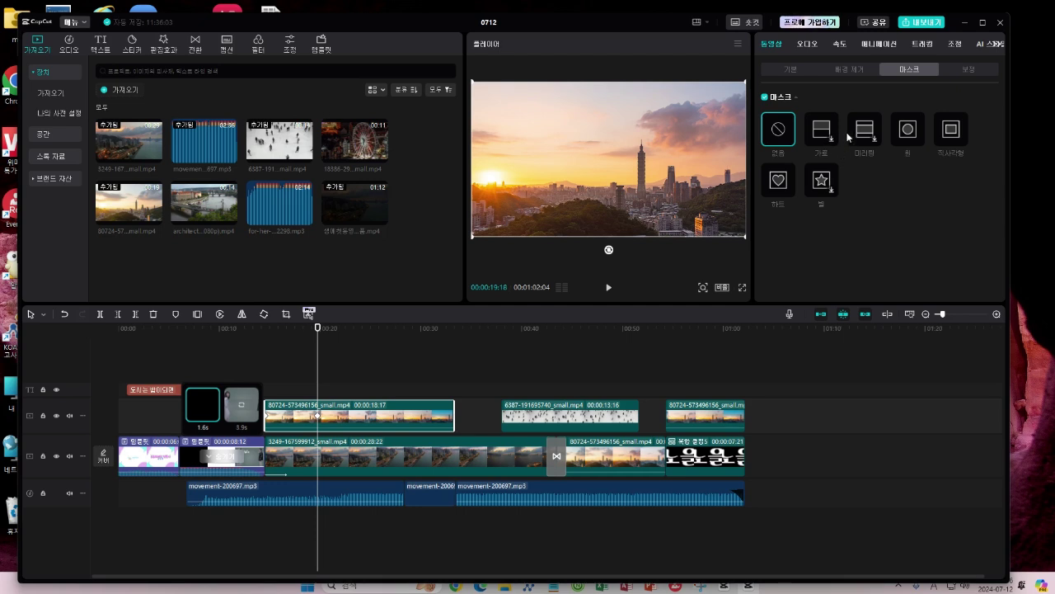
left_click(778, 184)
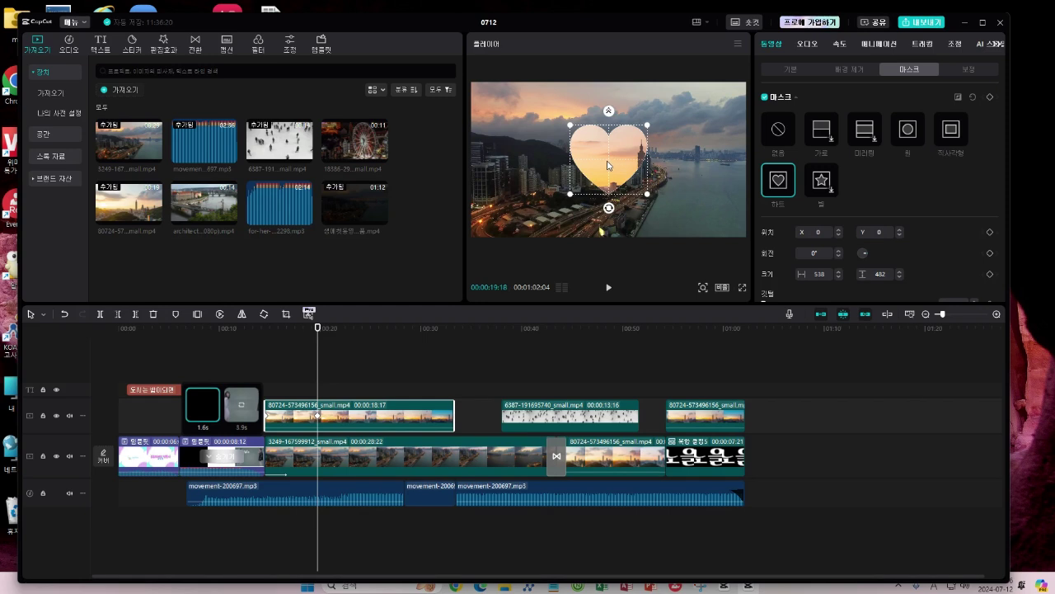
left_click(787, 71)
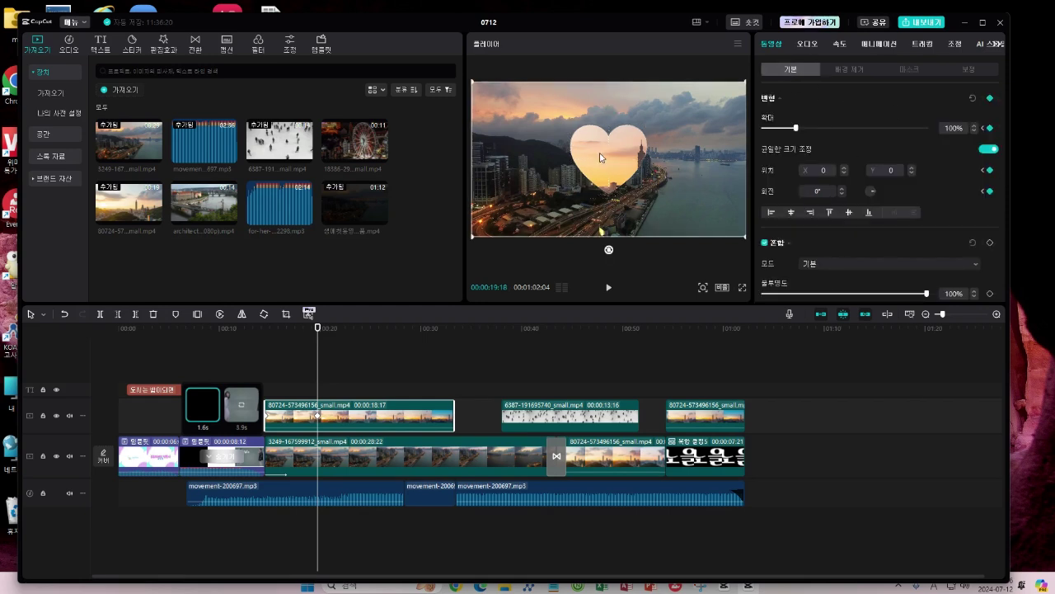
left_click_drag(795, 128, 816, 127)
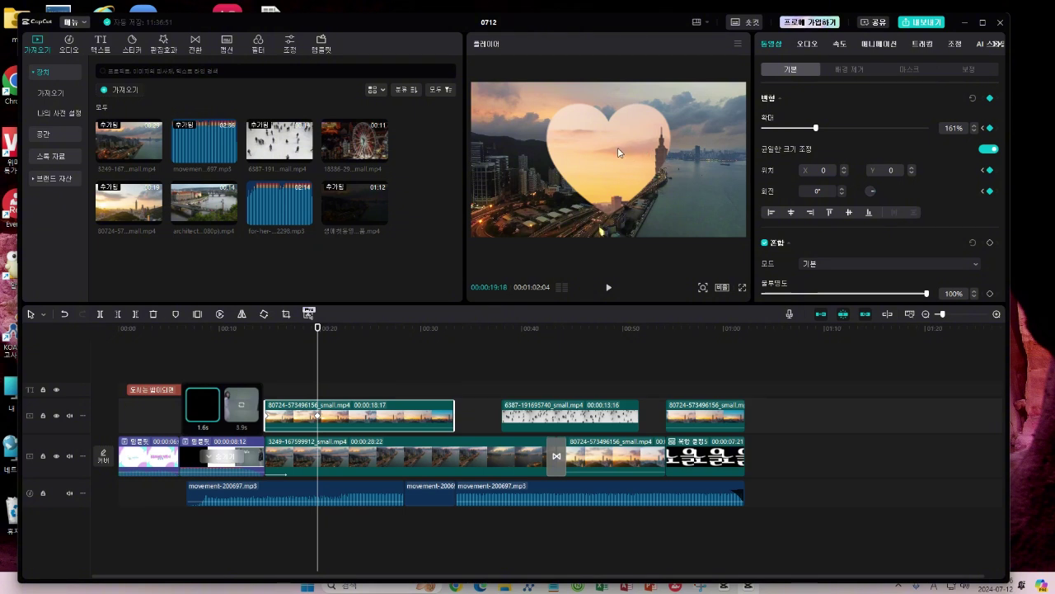
Move the heart mask over the tall tower and enlarge the sunset overlay to 209%
left_click(905, 69)
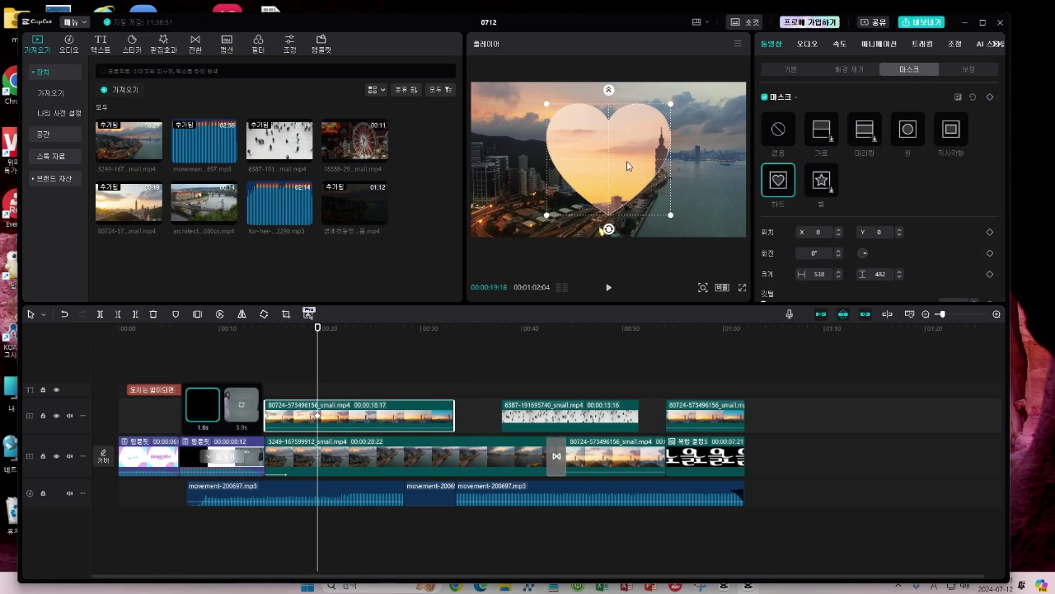
left_click_drag(608, 165, 662, 145)
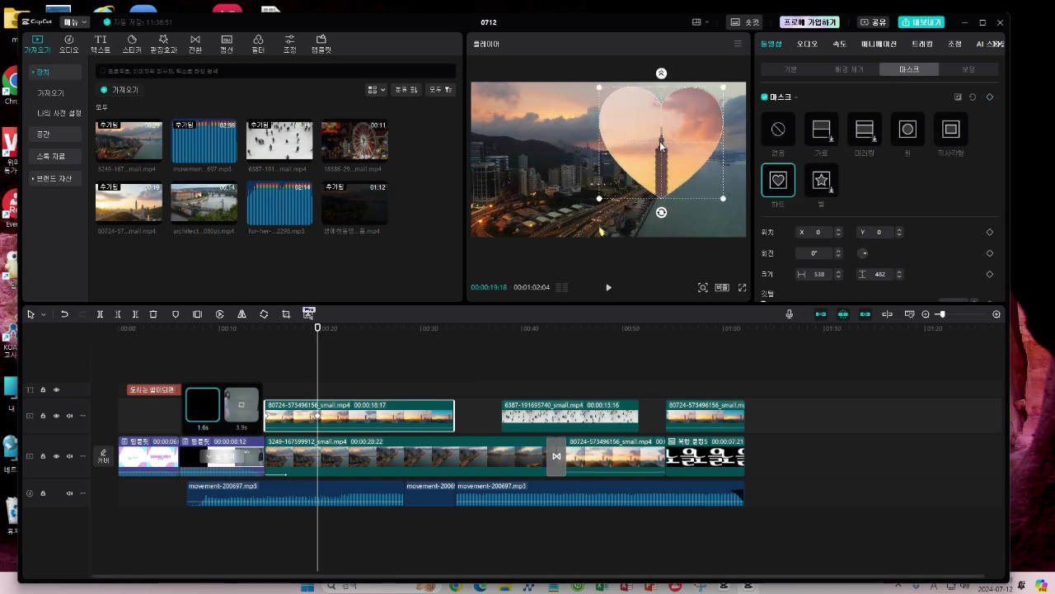
left_click(798, 71)
left_click_drag(819, 132, 832, 127)
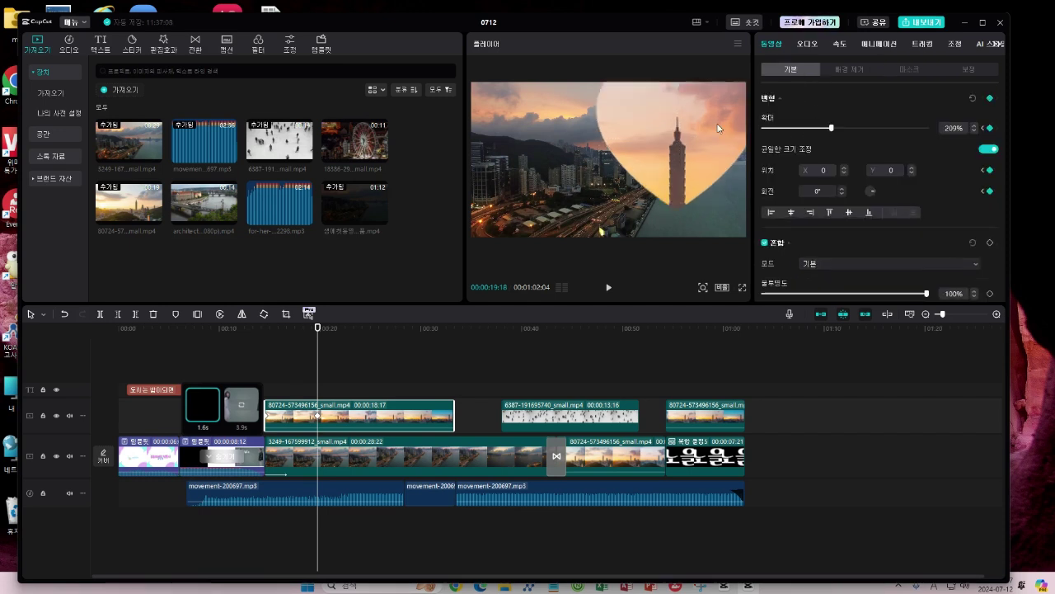
Shrink the heart mask to 375 × 336 and position it around the tower at X 230, Y 81
left_click(909, 69)
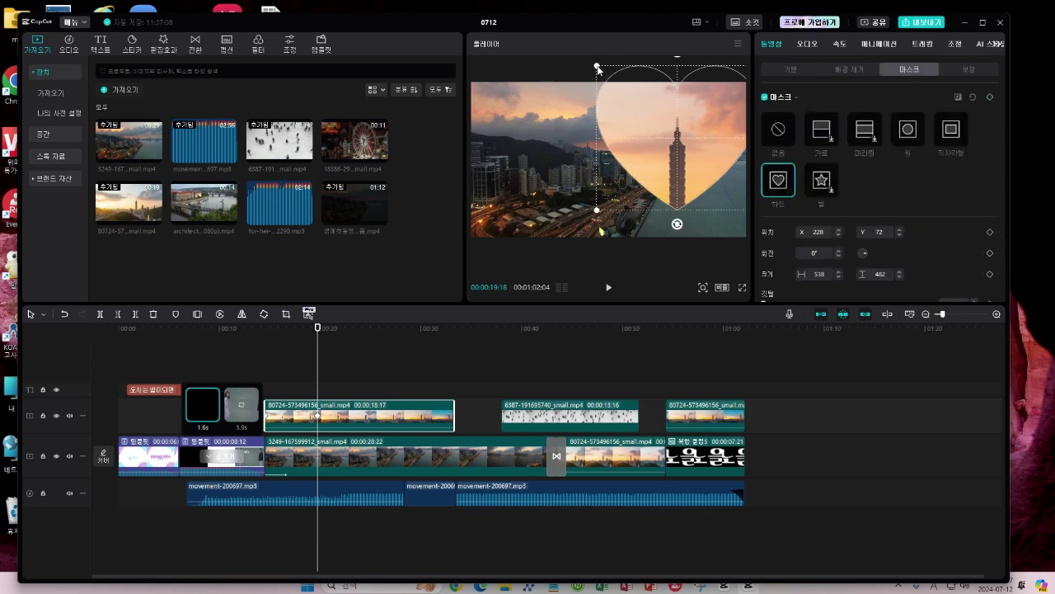
left_click_drag(599, 69, 623, 98)
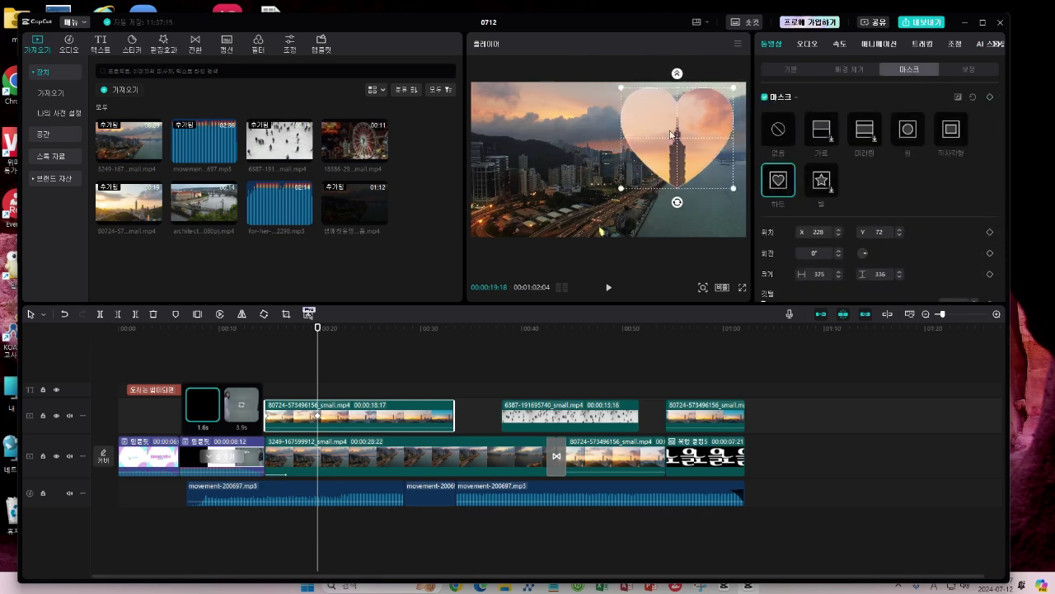
mouse_move(676, 134)
left_mouse_down()
mouse_move(660, 140)
mouse_move(678, 134)
left_mouse_up()
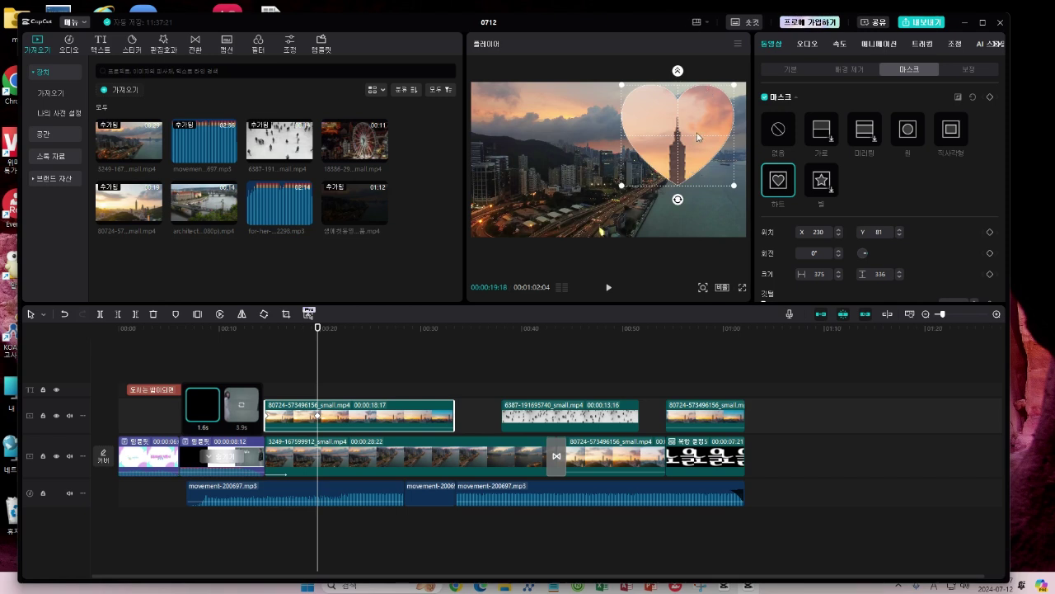
left_click(798, 73)
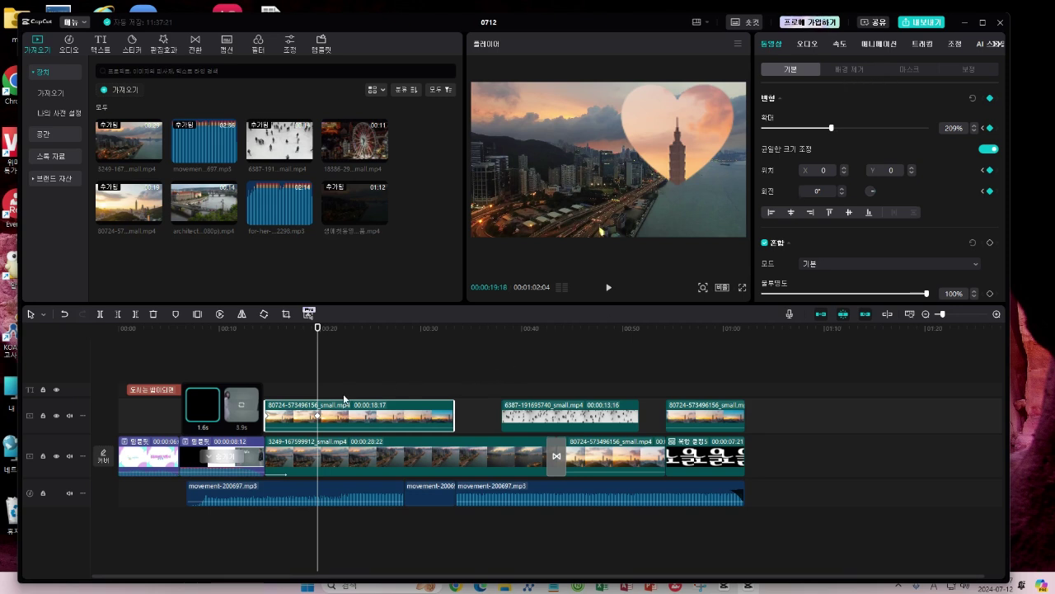
At 00:00:25:00, move the heart mask to X 247, Y 107 and add transform and mask keyframes to the sunset overlay
left_click(370, 387)
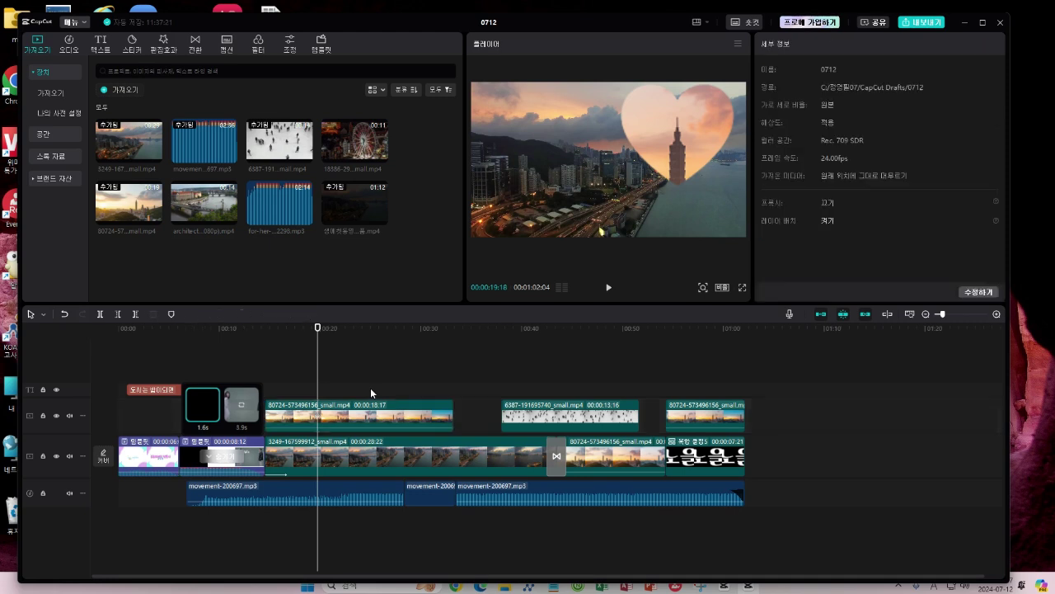
left_click(367, 414)
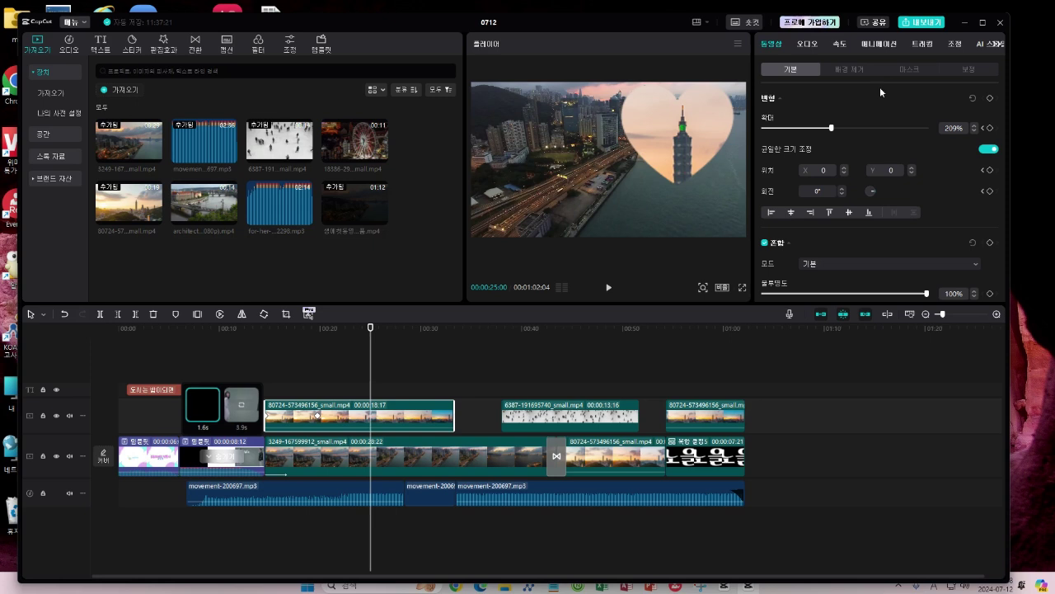
left_click(903, 71)
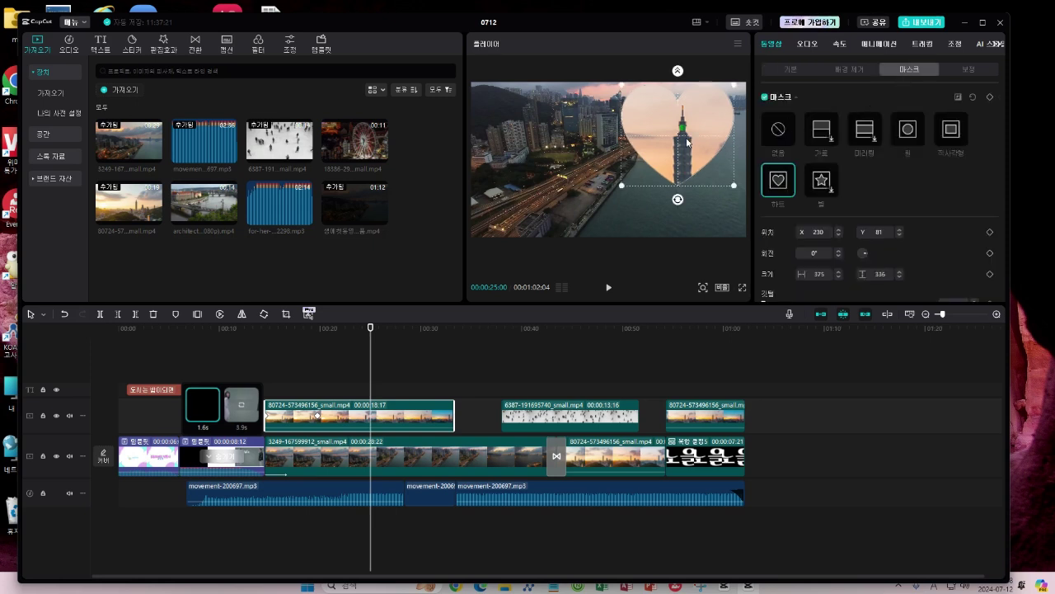
left_click_drag(680, 139, 685, 131)
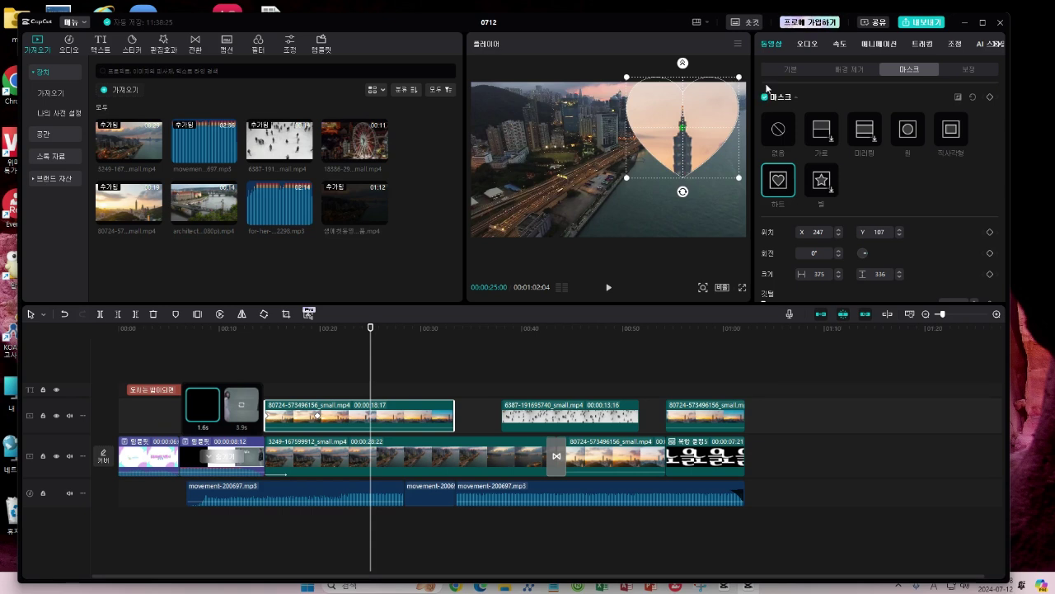
left_click(789, 71)
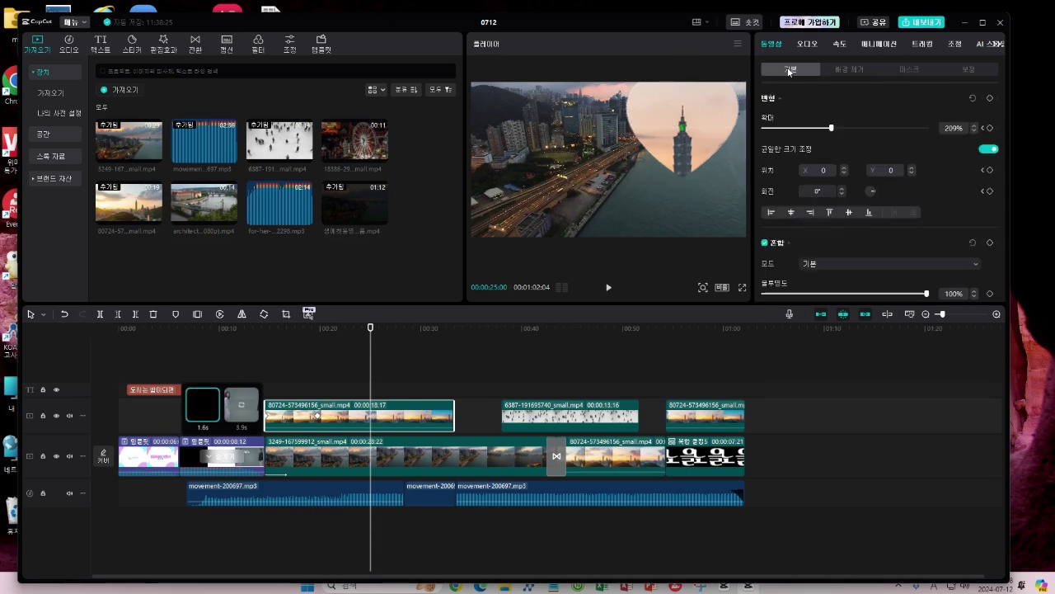
left_click(990, 98)
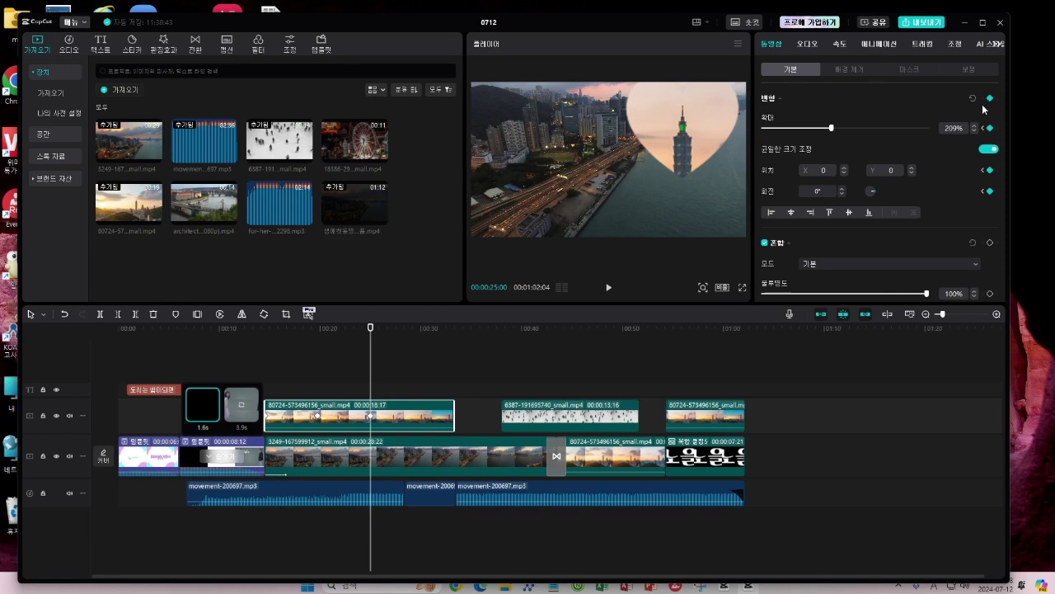
left_click(895, 69)
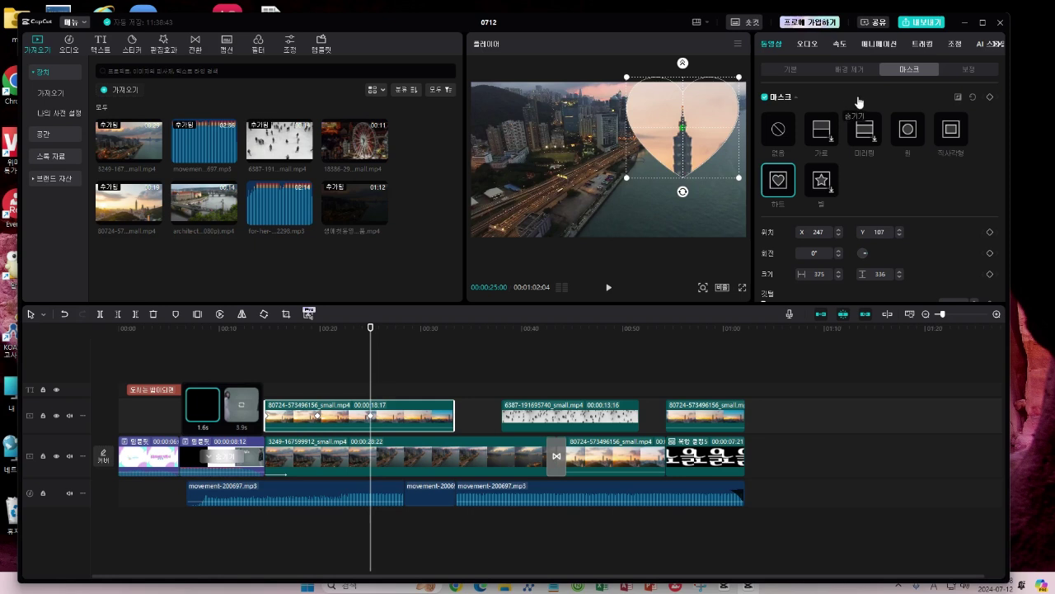
left_click(989, 97)
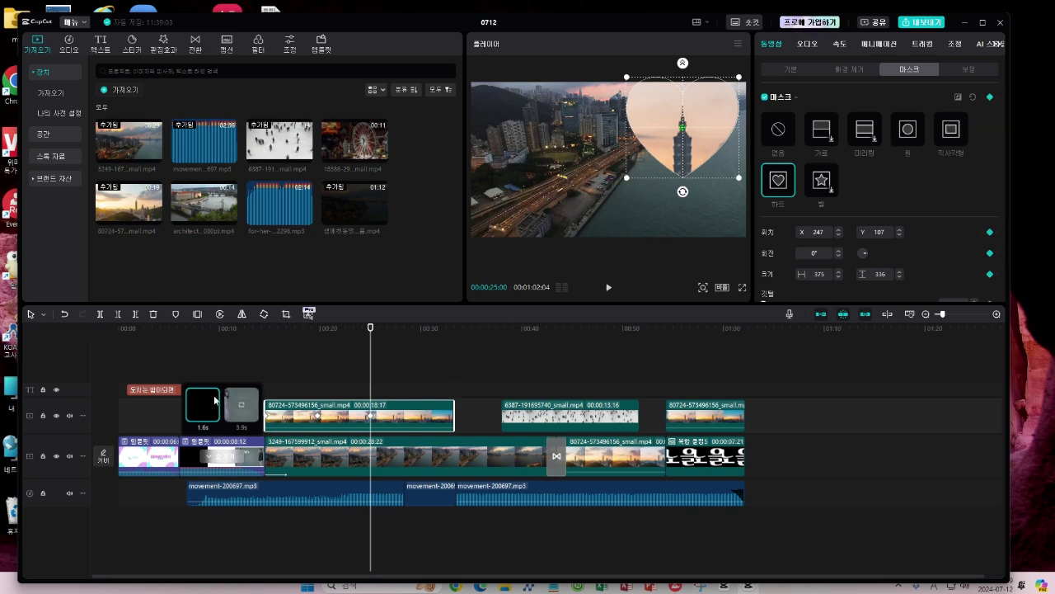
Add mask keyframes at the overlay's 00:00:19:18 keyframe and move the heart to X 232, Y 78
left_click(317, 418)
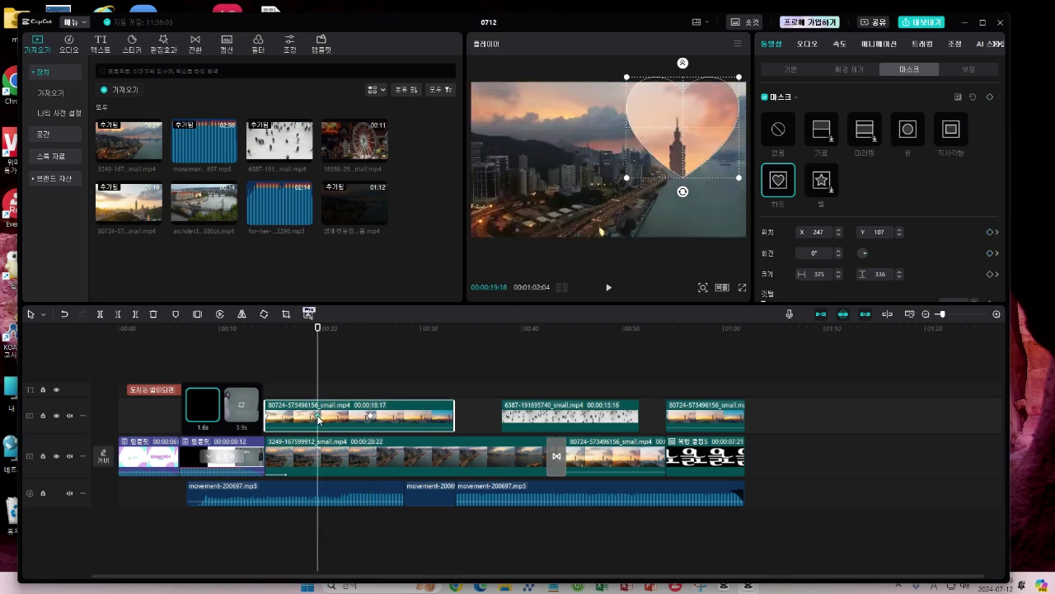
left_click(991, 98)
left_click_drag(685, 131, 679, 141)
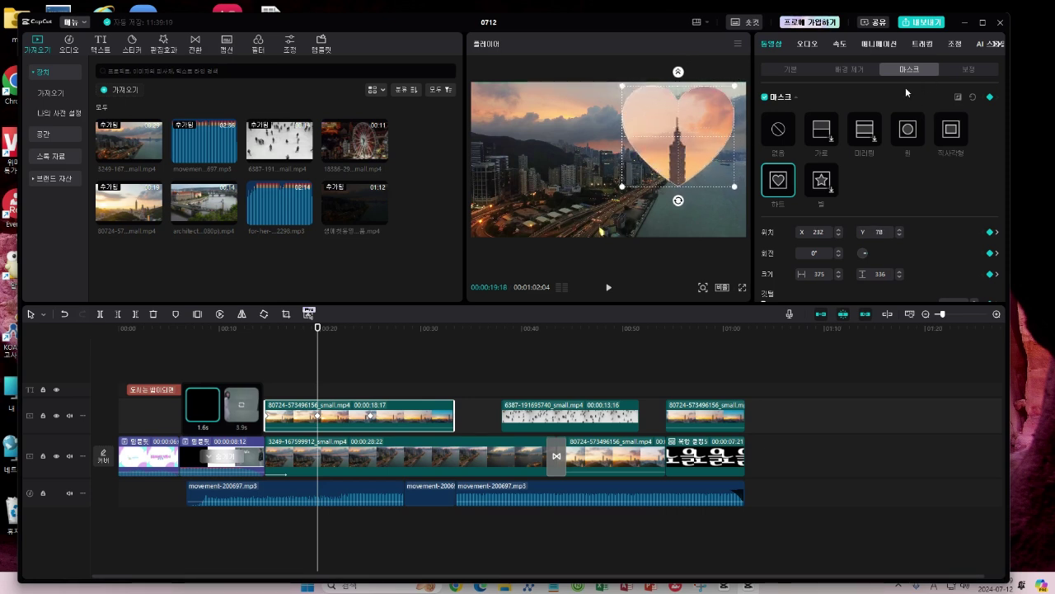
At 00:00:28:22, add mask and transform keyframes to the sunset overlay with the heart moved to X 260, Y 129
left_click(371, 415)
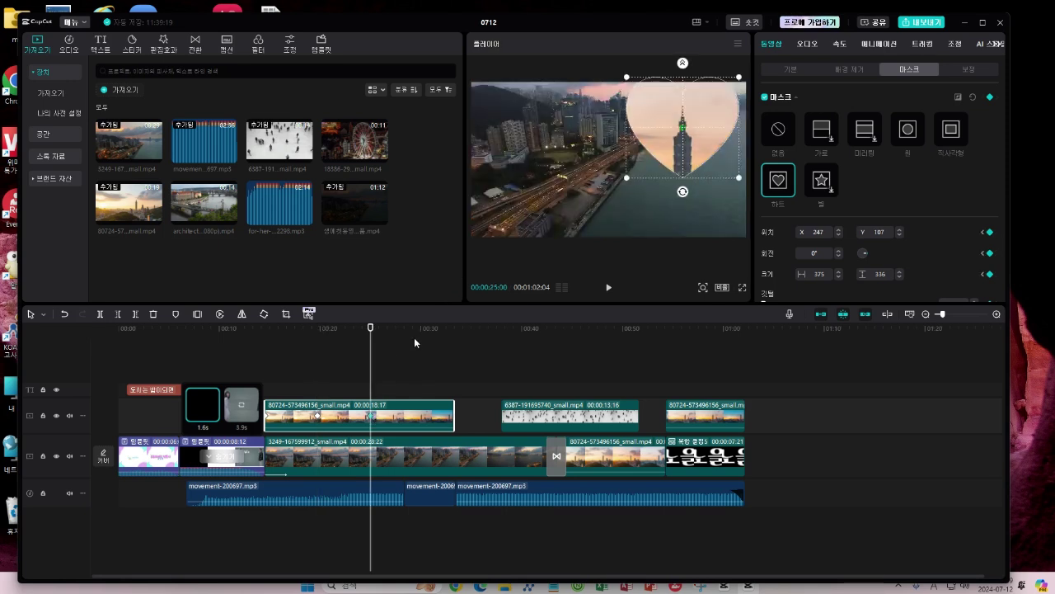
left_click(410, 390)
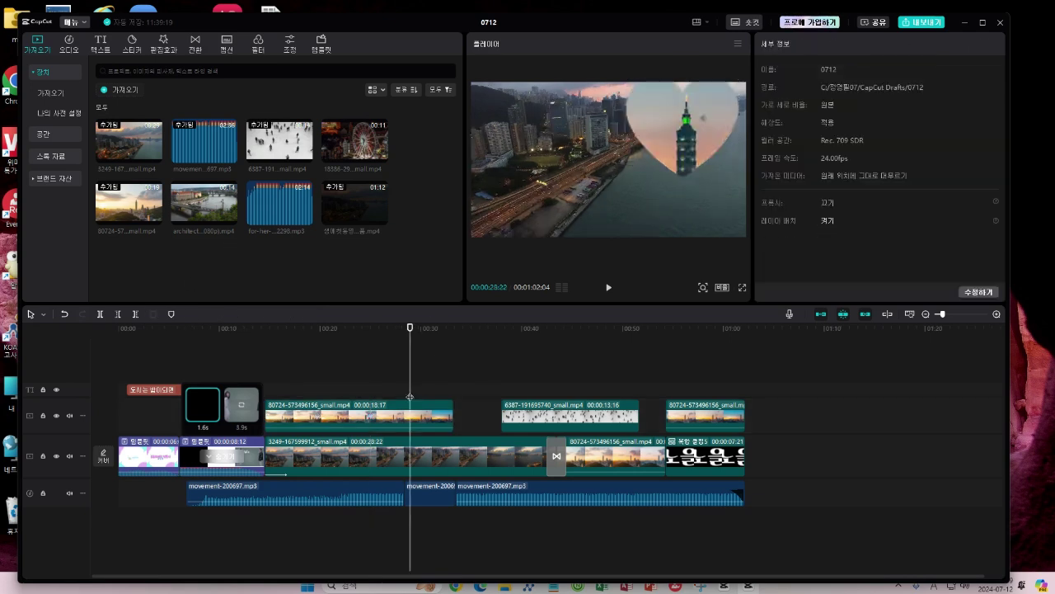
left_click(409, 421)
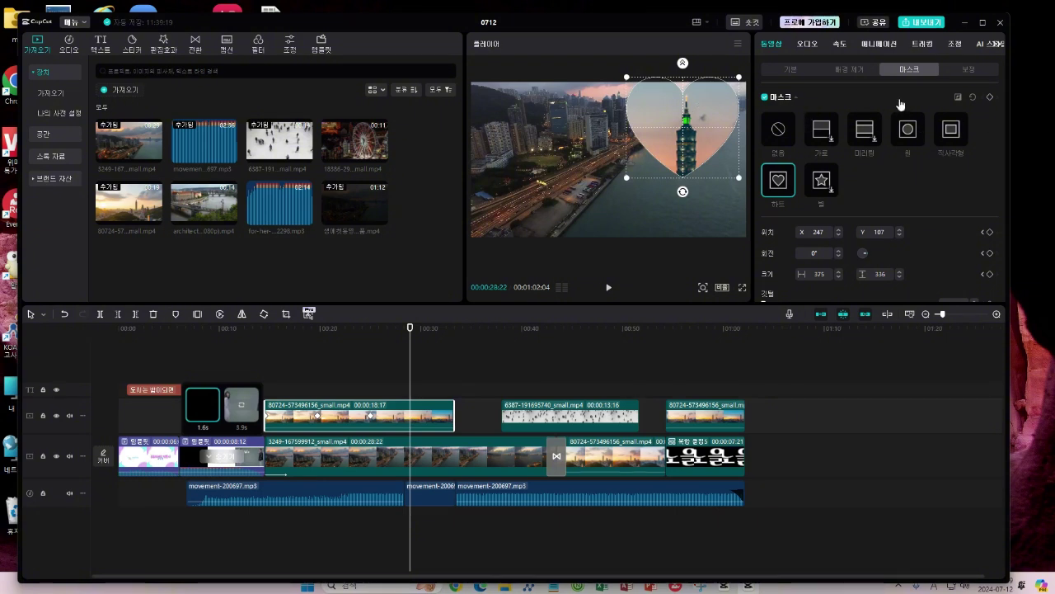
left_click(991, 96)
left_click_drag(685, 130, 689, 123)
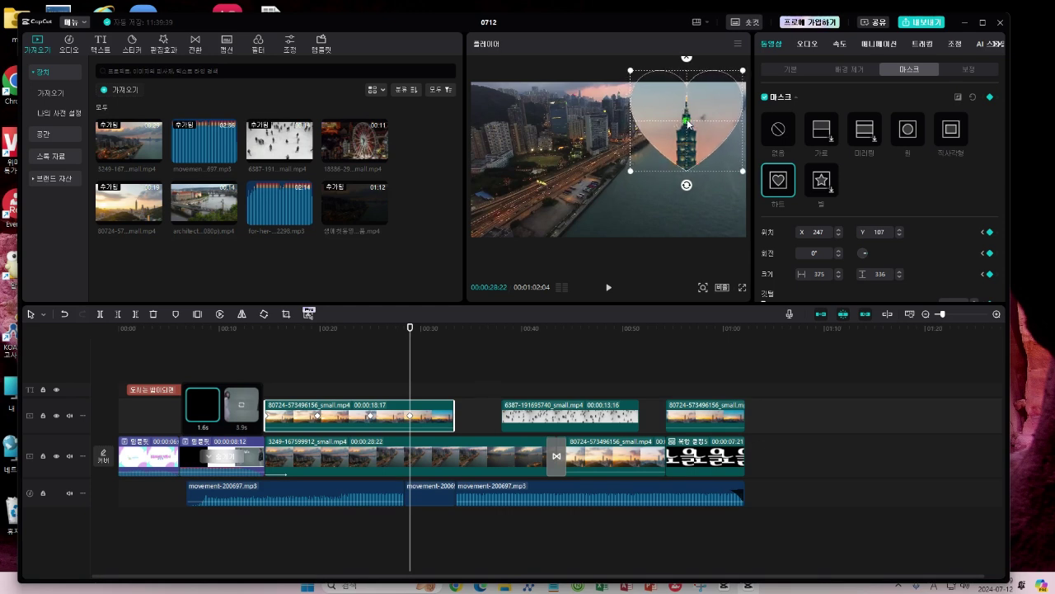
left_click(790, 71)
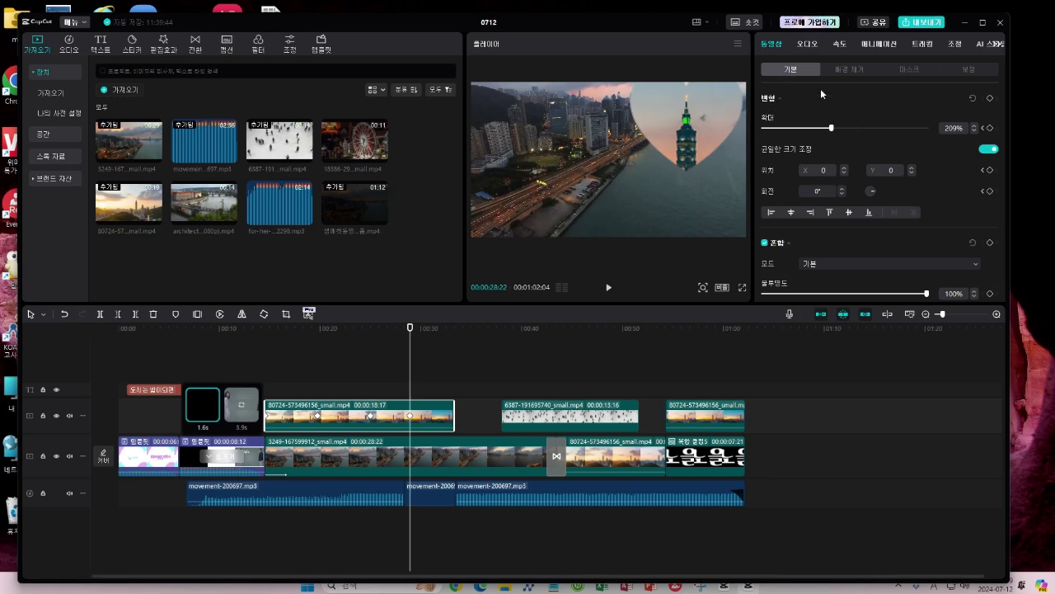
left_click(991, 98)
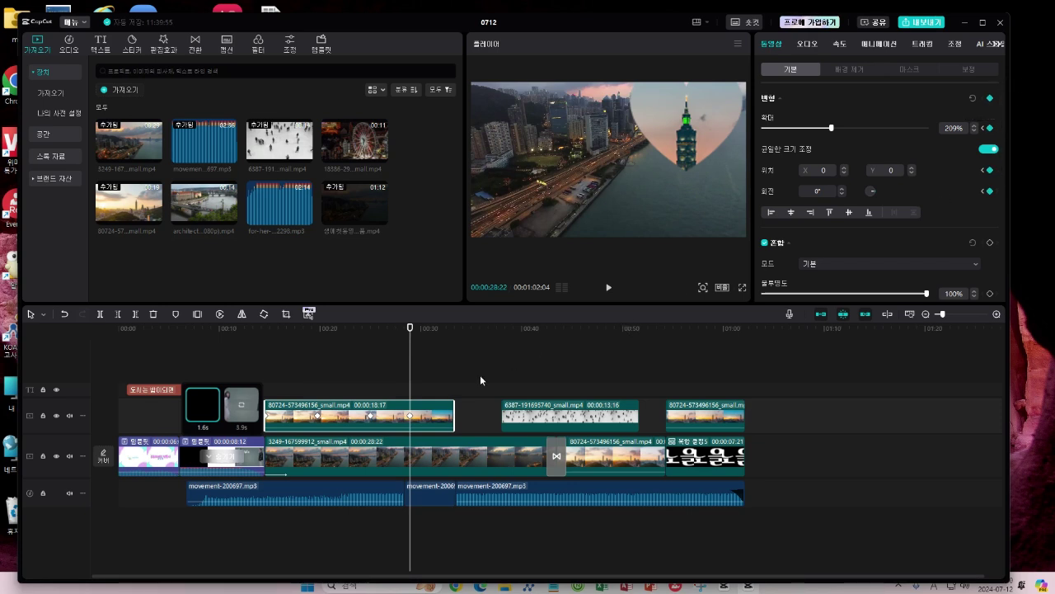
At 00:00:32:19, add transform and mask keyframes to the sunset overlay and move the heart to X 271, Y 157
left_click(450, 368)
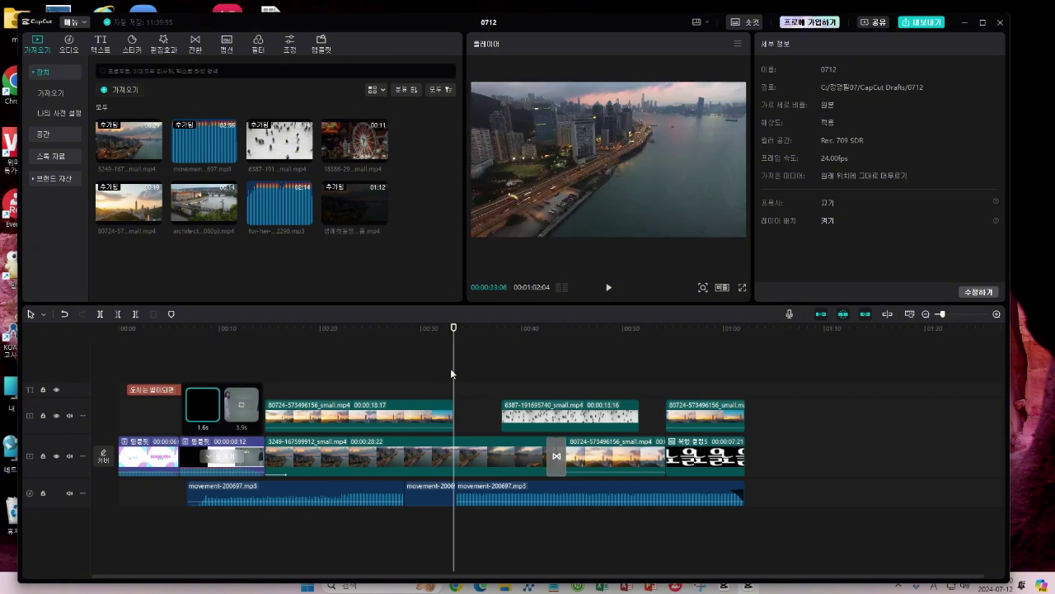
left_click(442, 421)
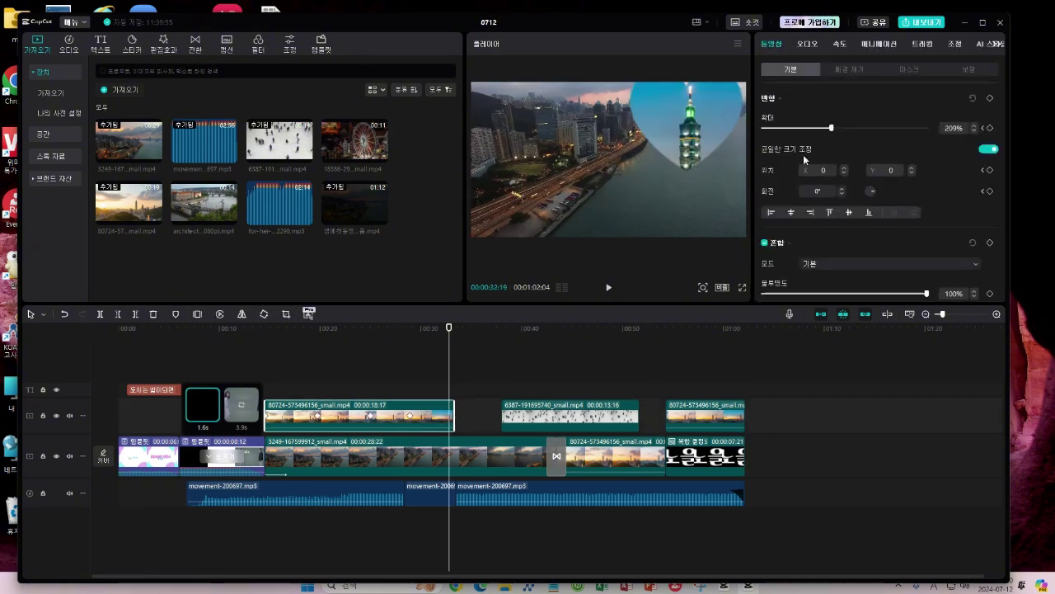
left_click(990, 98)
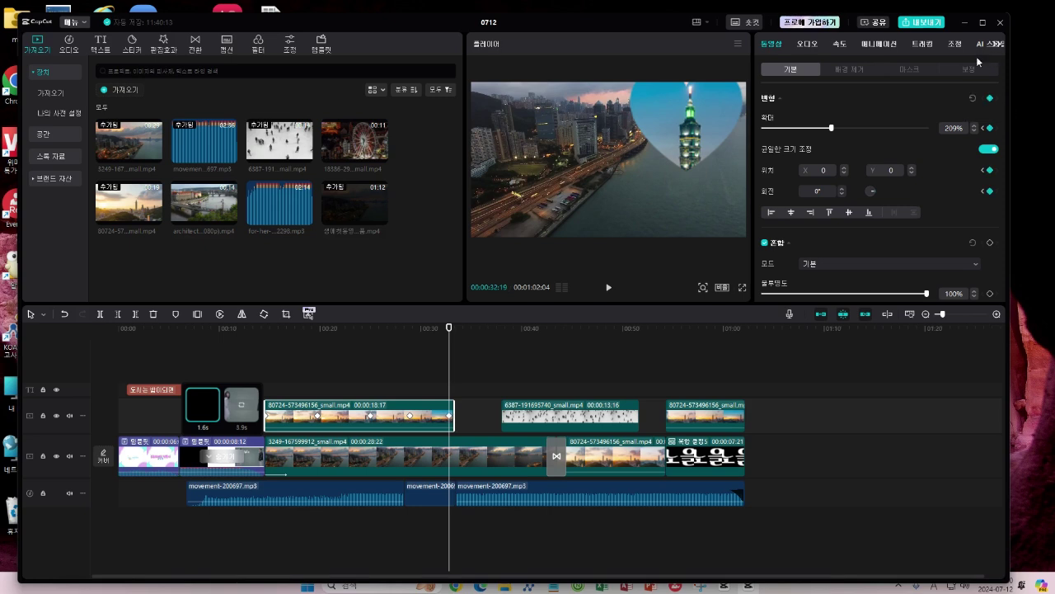
left_click(892, 72)
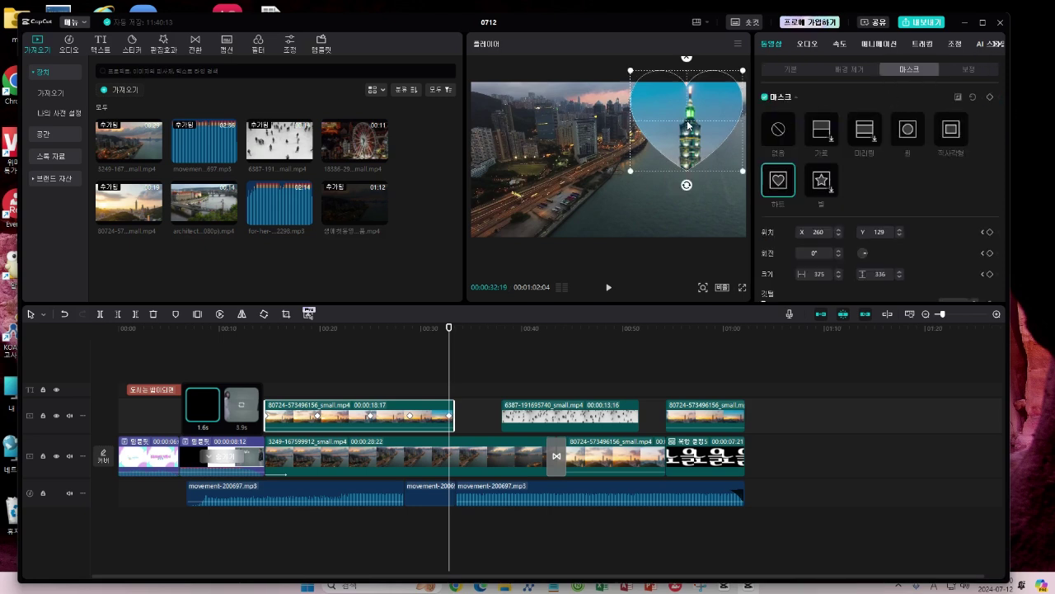
left_click(990, 97)
left_click_drag(688, 124, 693, 133)
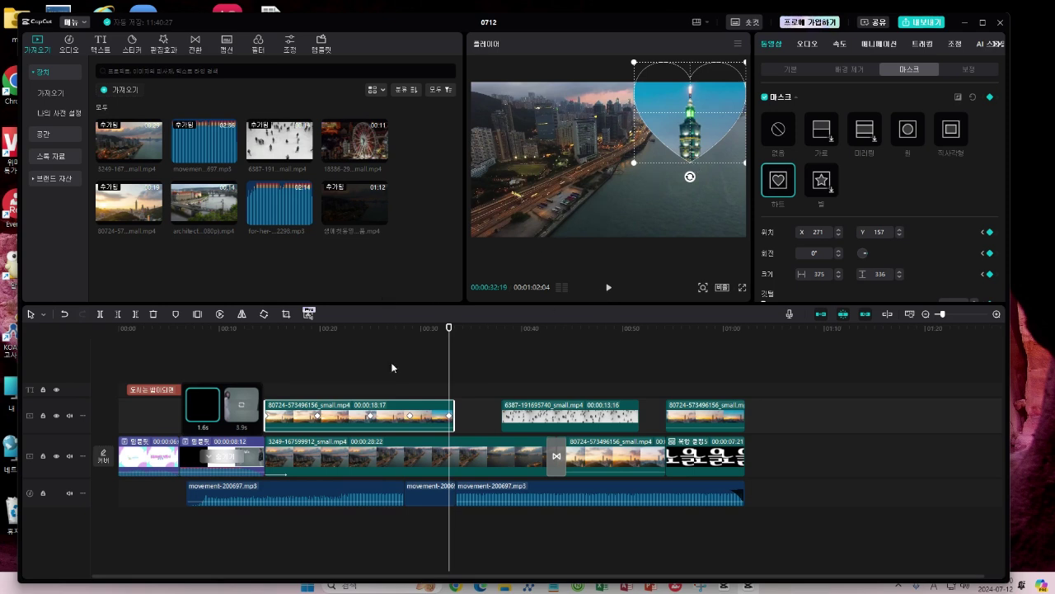
Play the timeline from 00:00:13:12 through the heart-masked sunset overlay, then return to 00:00:24:20
left_click(255, 354)
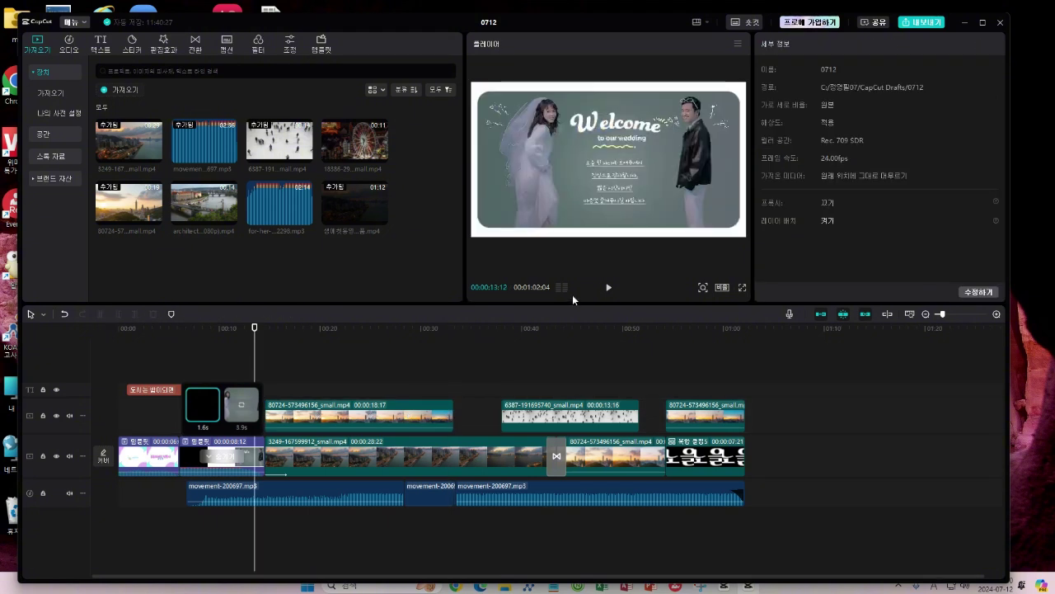
left_click(609, 288)
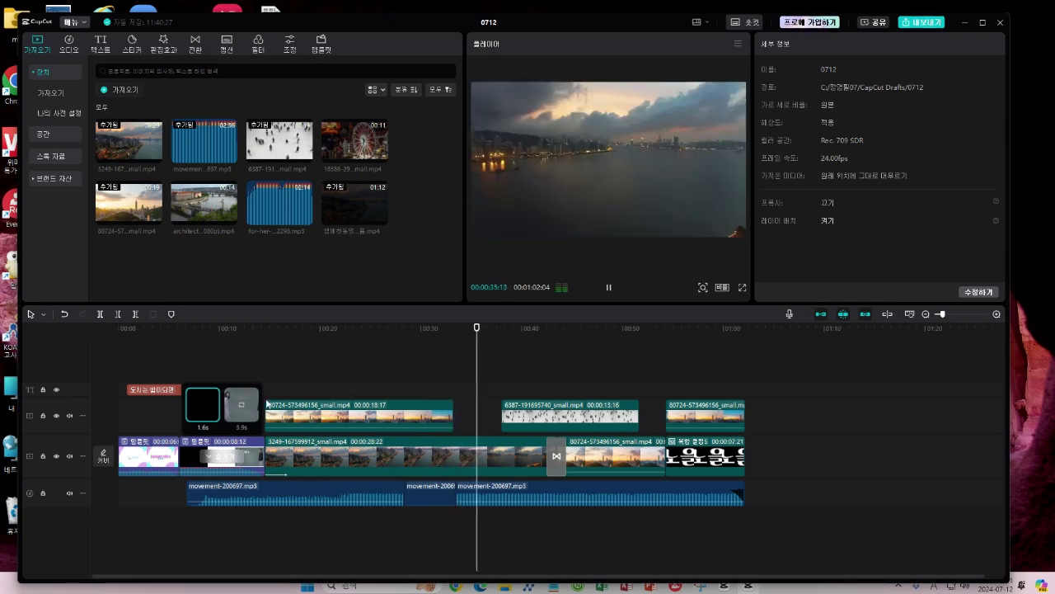
left_click(369, 376)
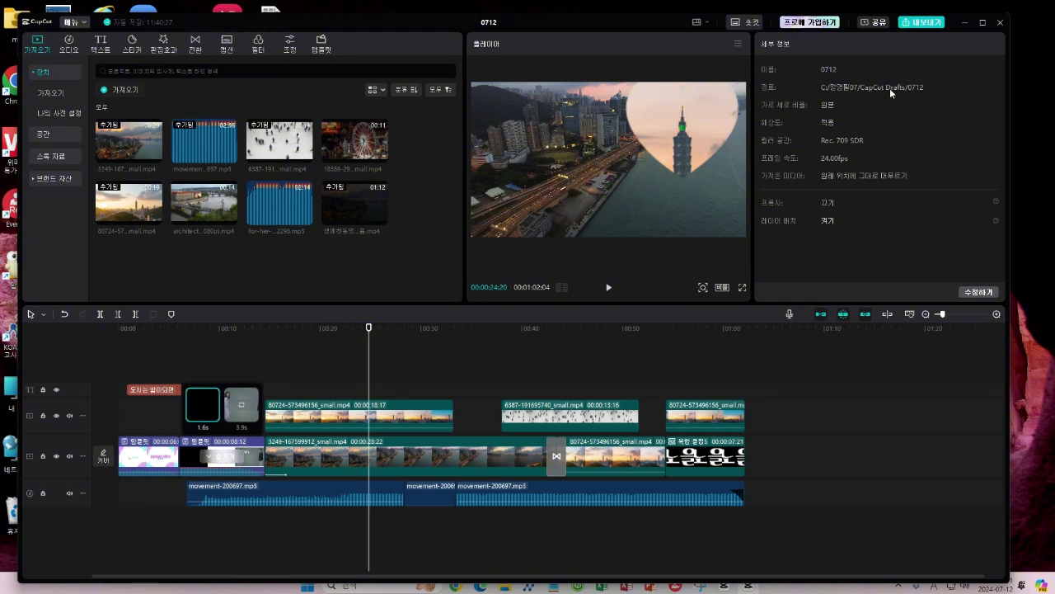
Export the project as 0712.mp4 with the frame rate set to 30fps, preview the result and dismiss the sharing options
left_click(920, 23)
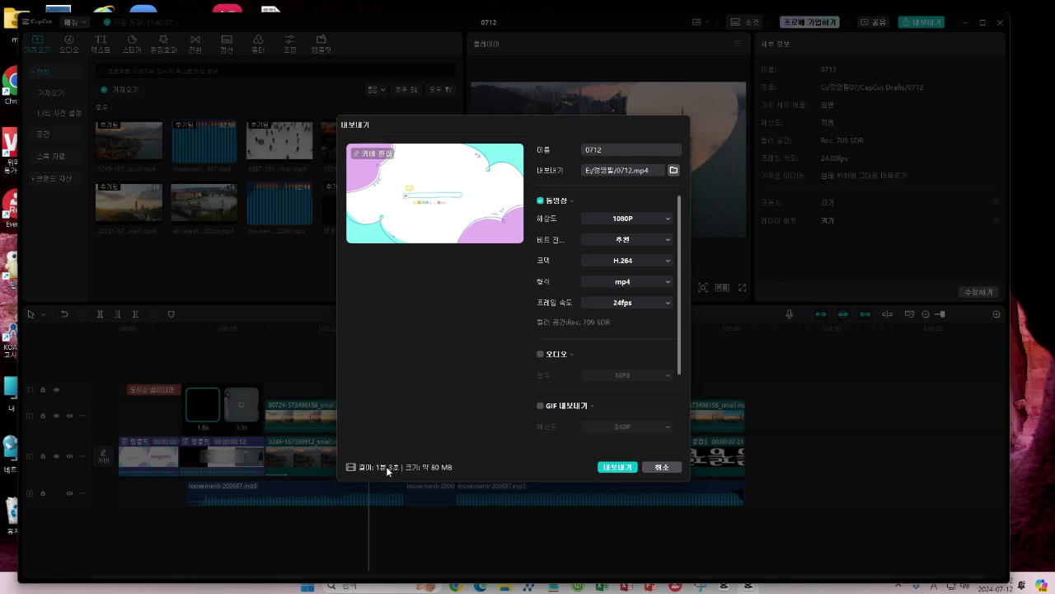
left_click(668, 303)
left_click(610, 357)
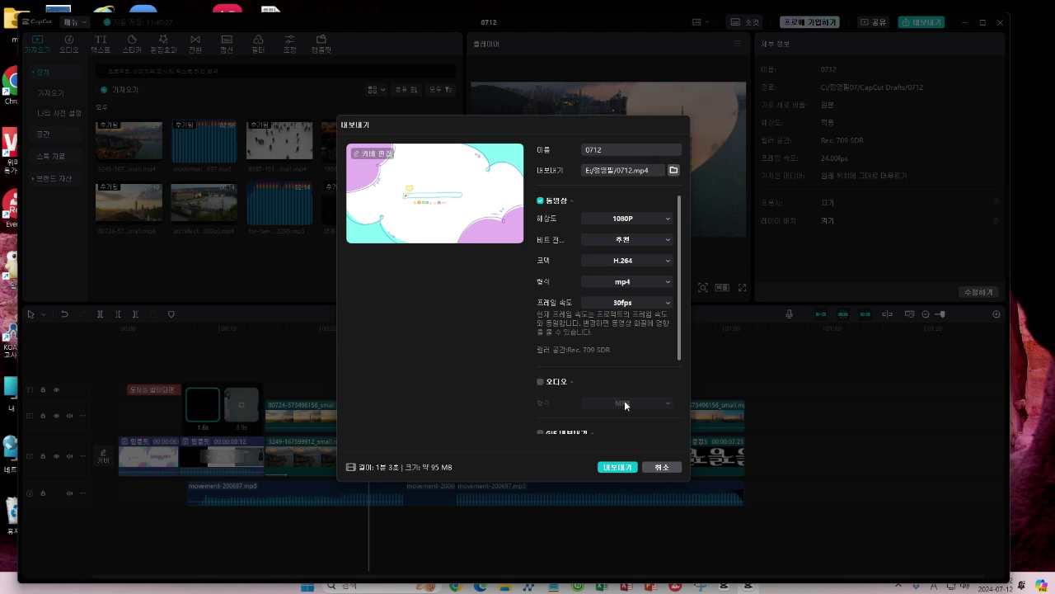
left_click(619, 466)
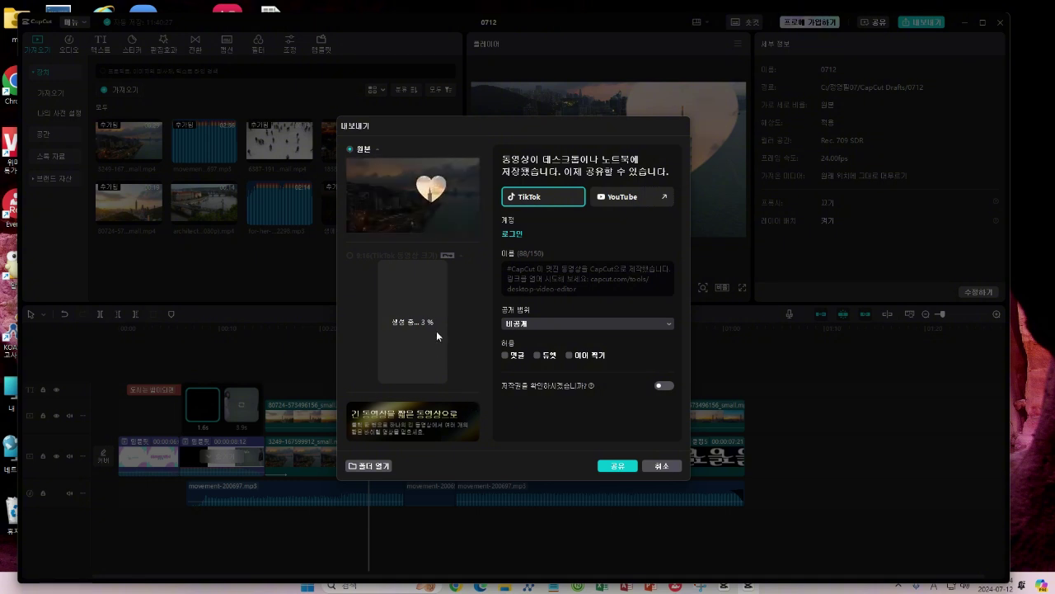
mouse_move(402, 196)
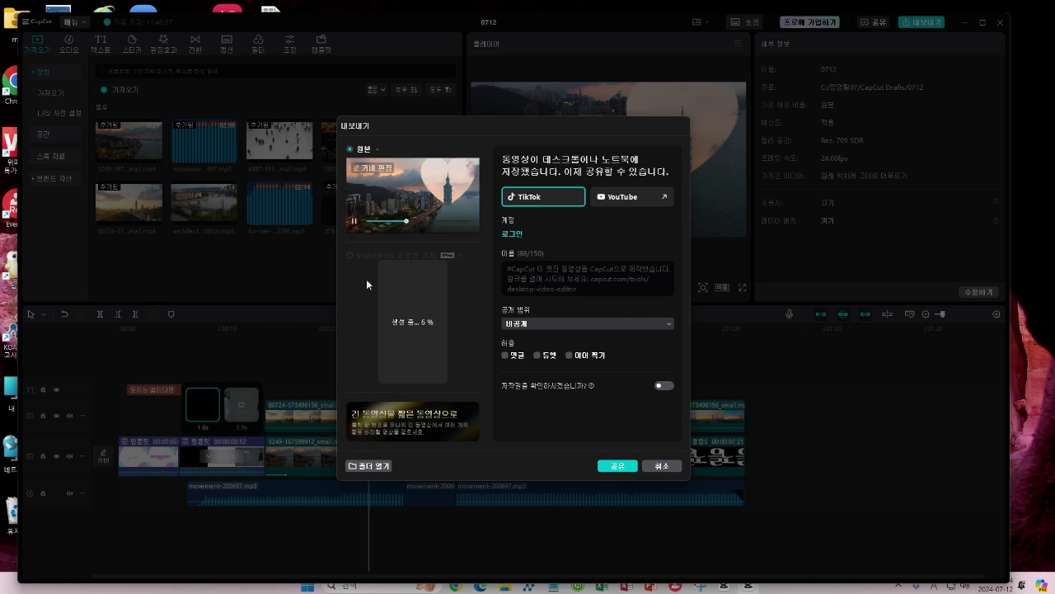
left_click(661, 467)
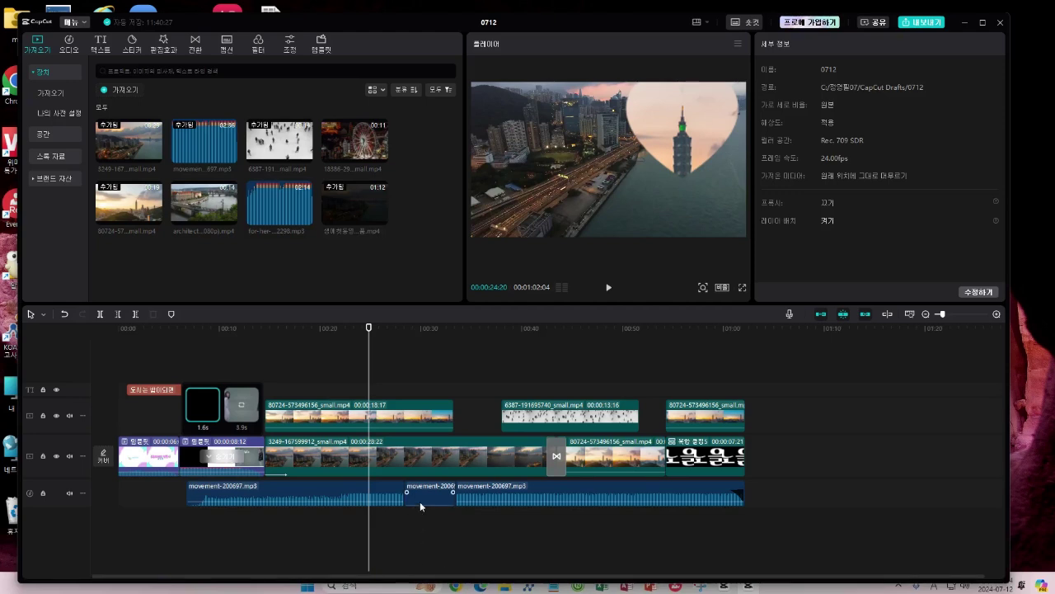
Close the 0712 project and switch to the File Explorer window showing the export folder
left_click(1003, 25)
left_click(1002, 25)
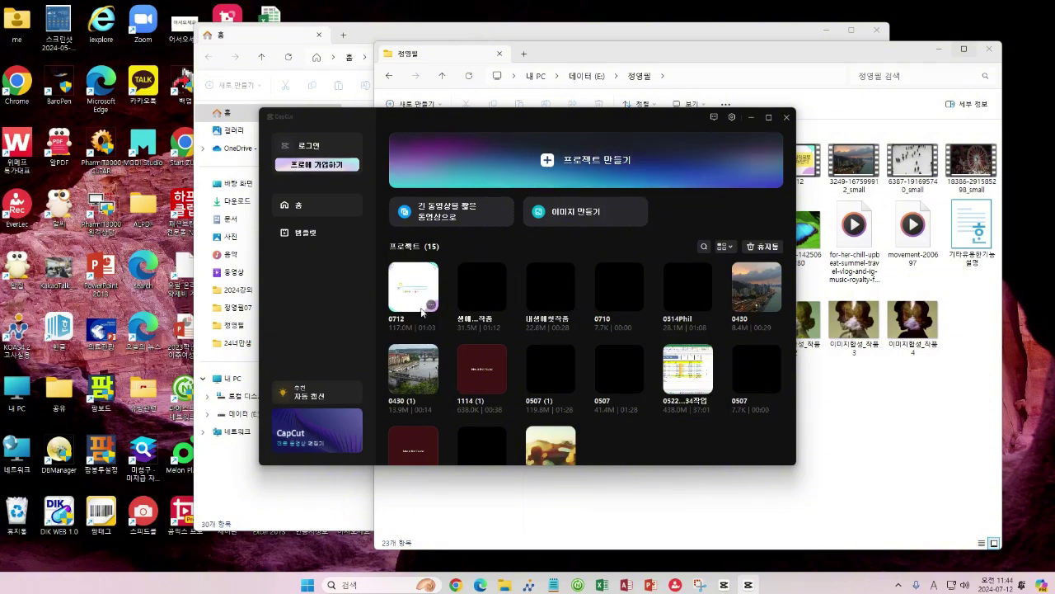
left_click(875, 384)
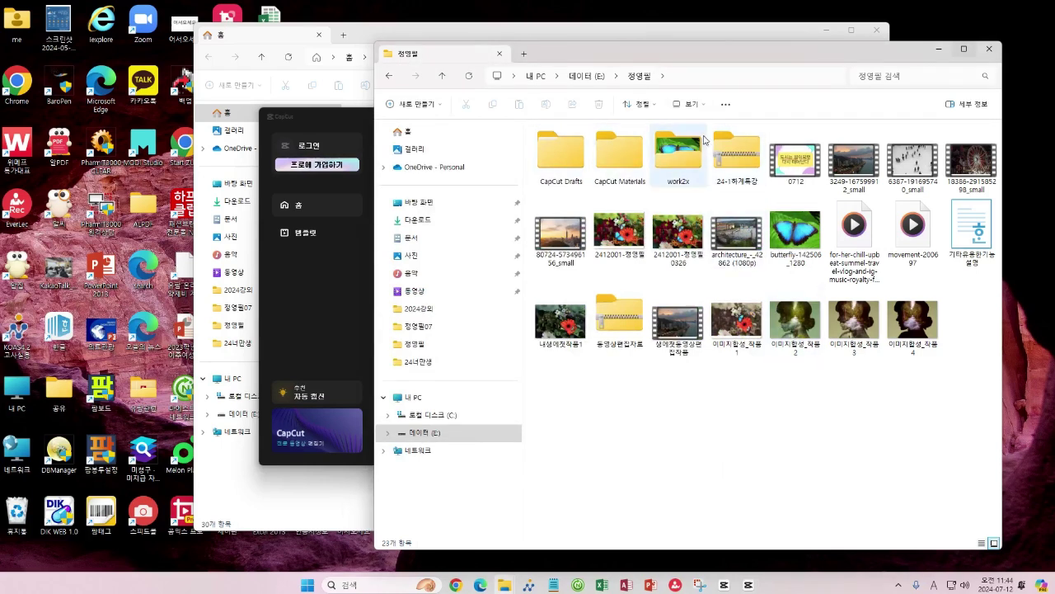
left_click(583, 76)
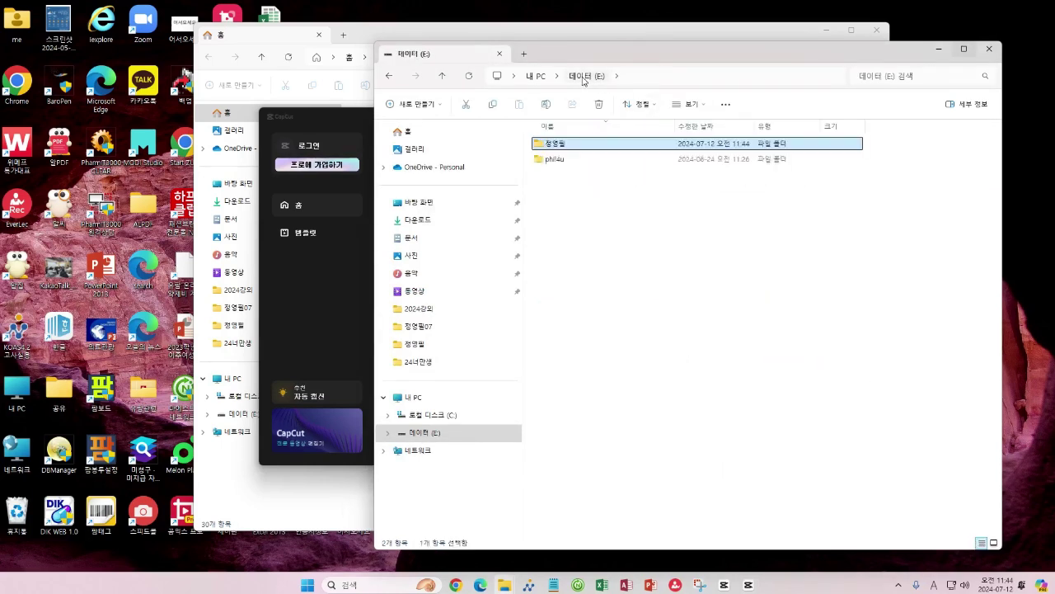
left_click(453, 416)
scroll(595, 353, "down", 4)
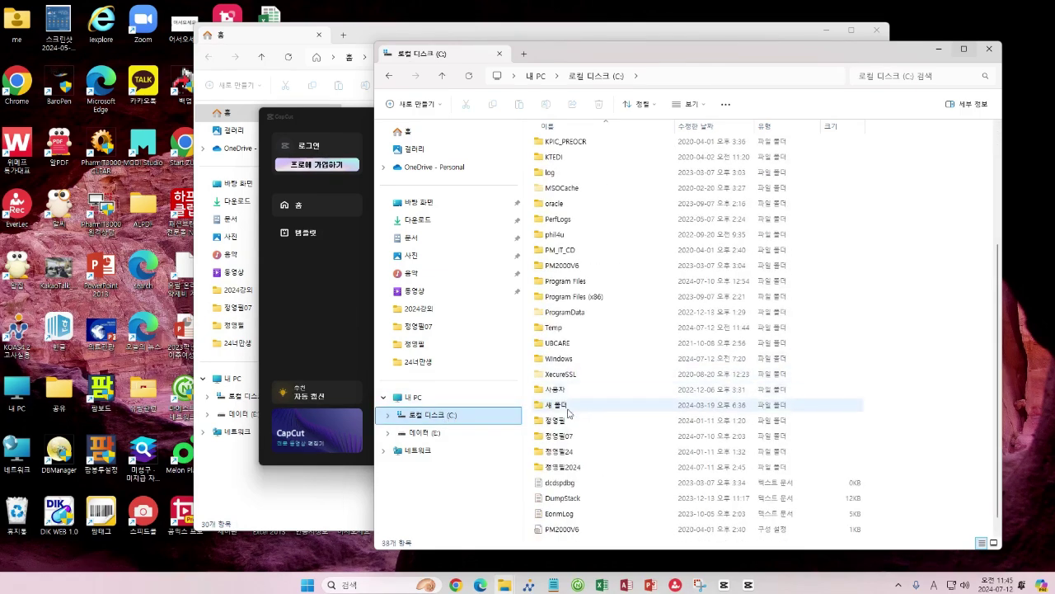
left_click(552, 438)
double_click(553, 437)
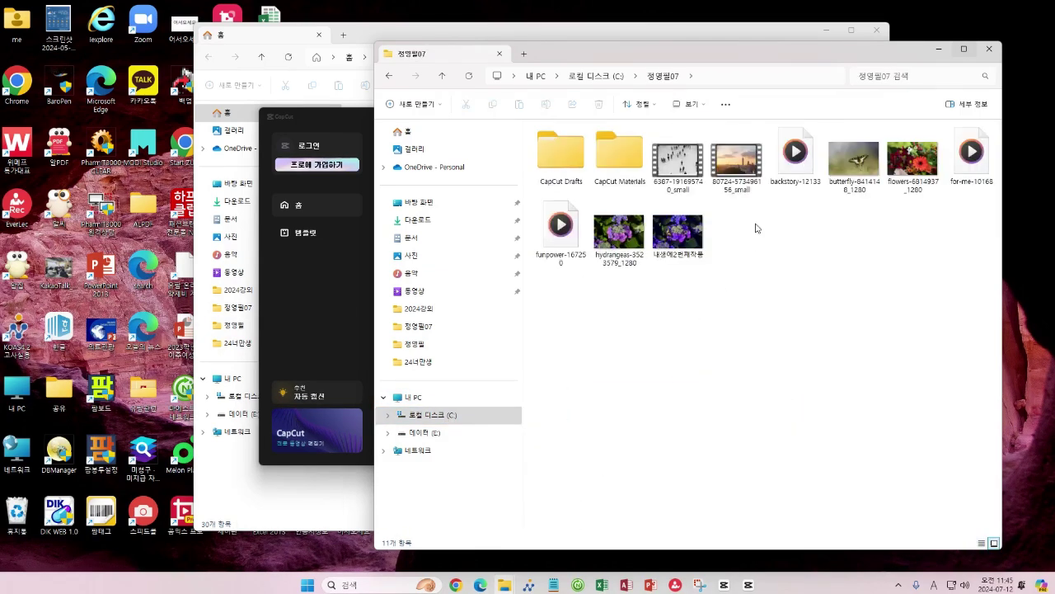
key("alt+Up")
Open the export folder on drive E and play the exported 0712 video in the media player
left_click(415, 433)
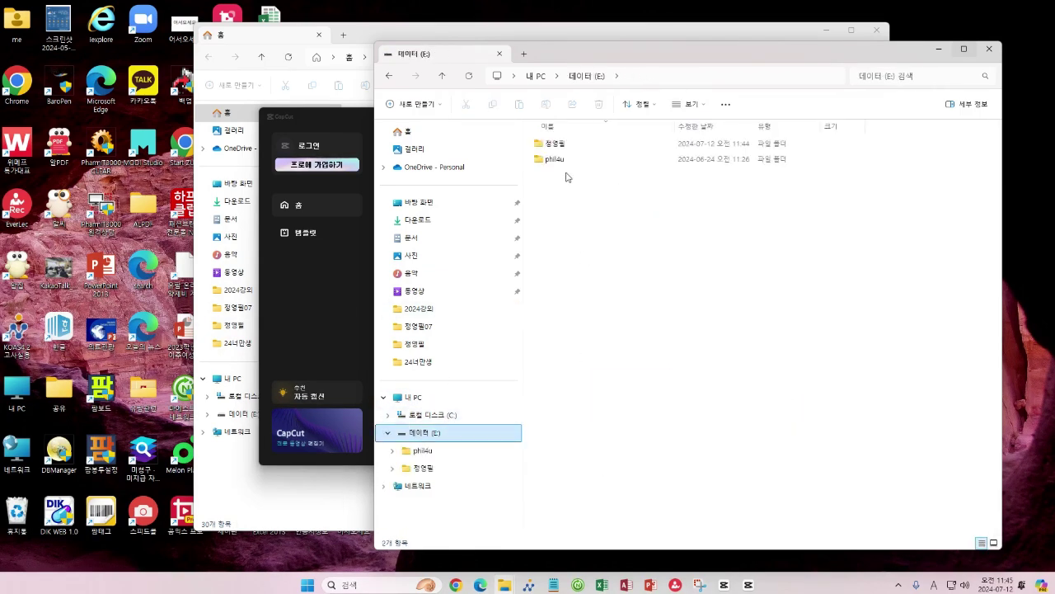
double_click(562, 145)
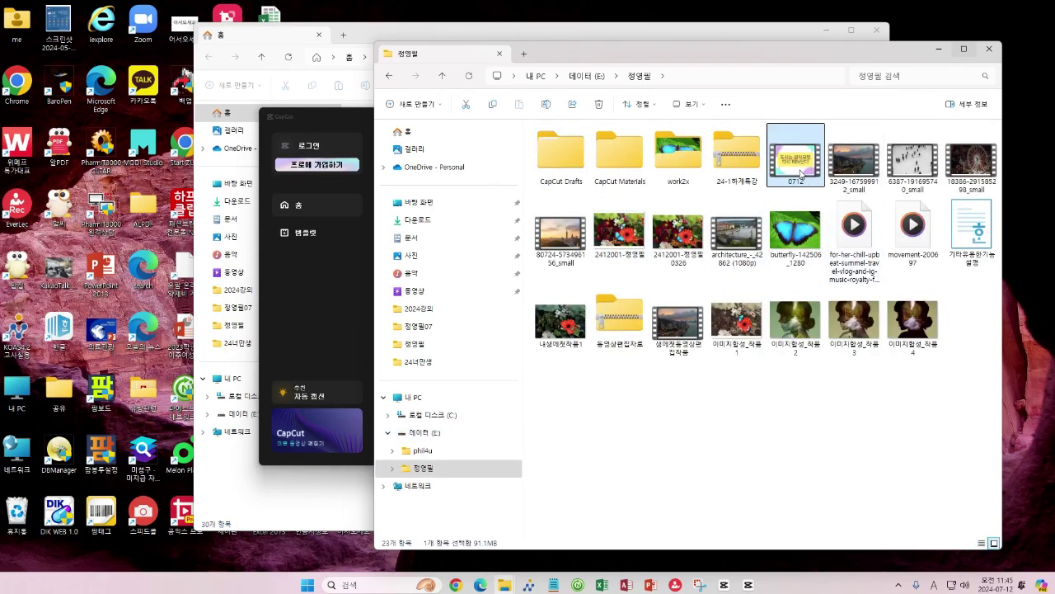
double_click(800, 171)
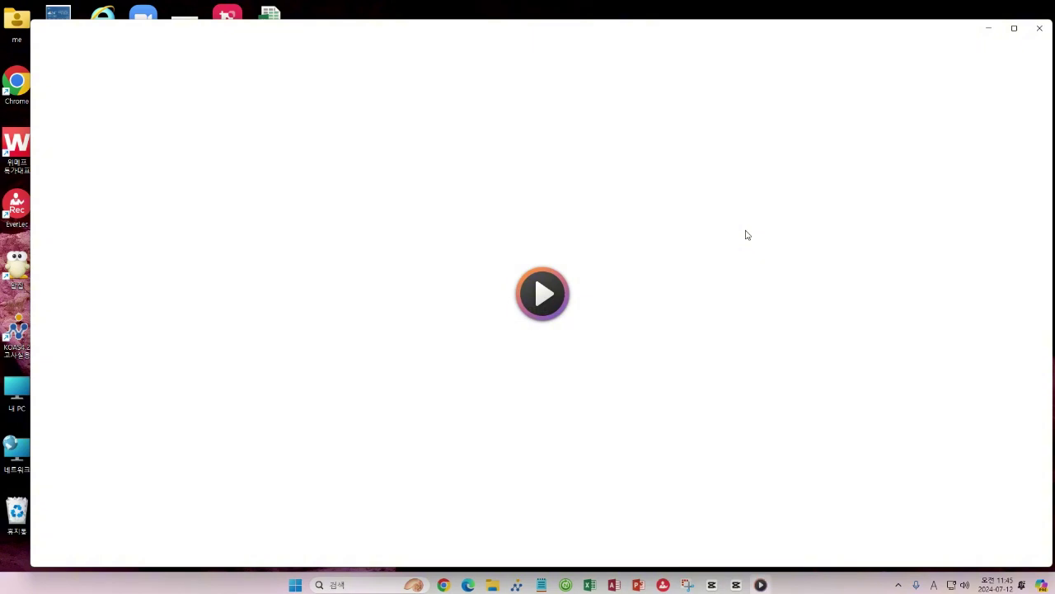